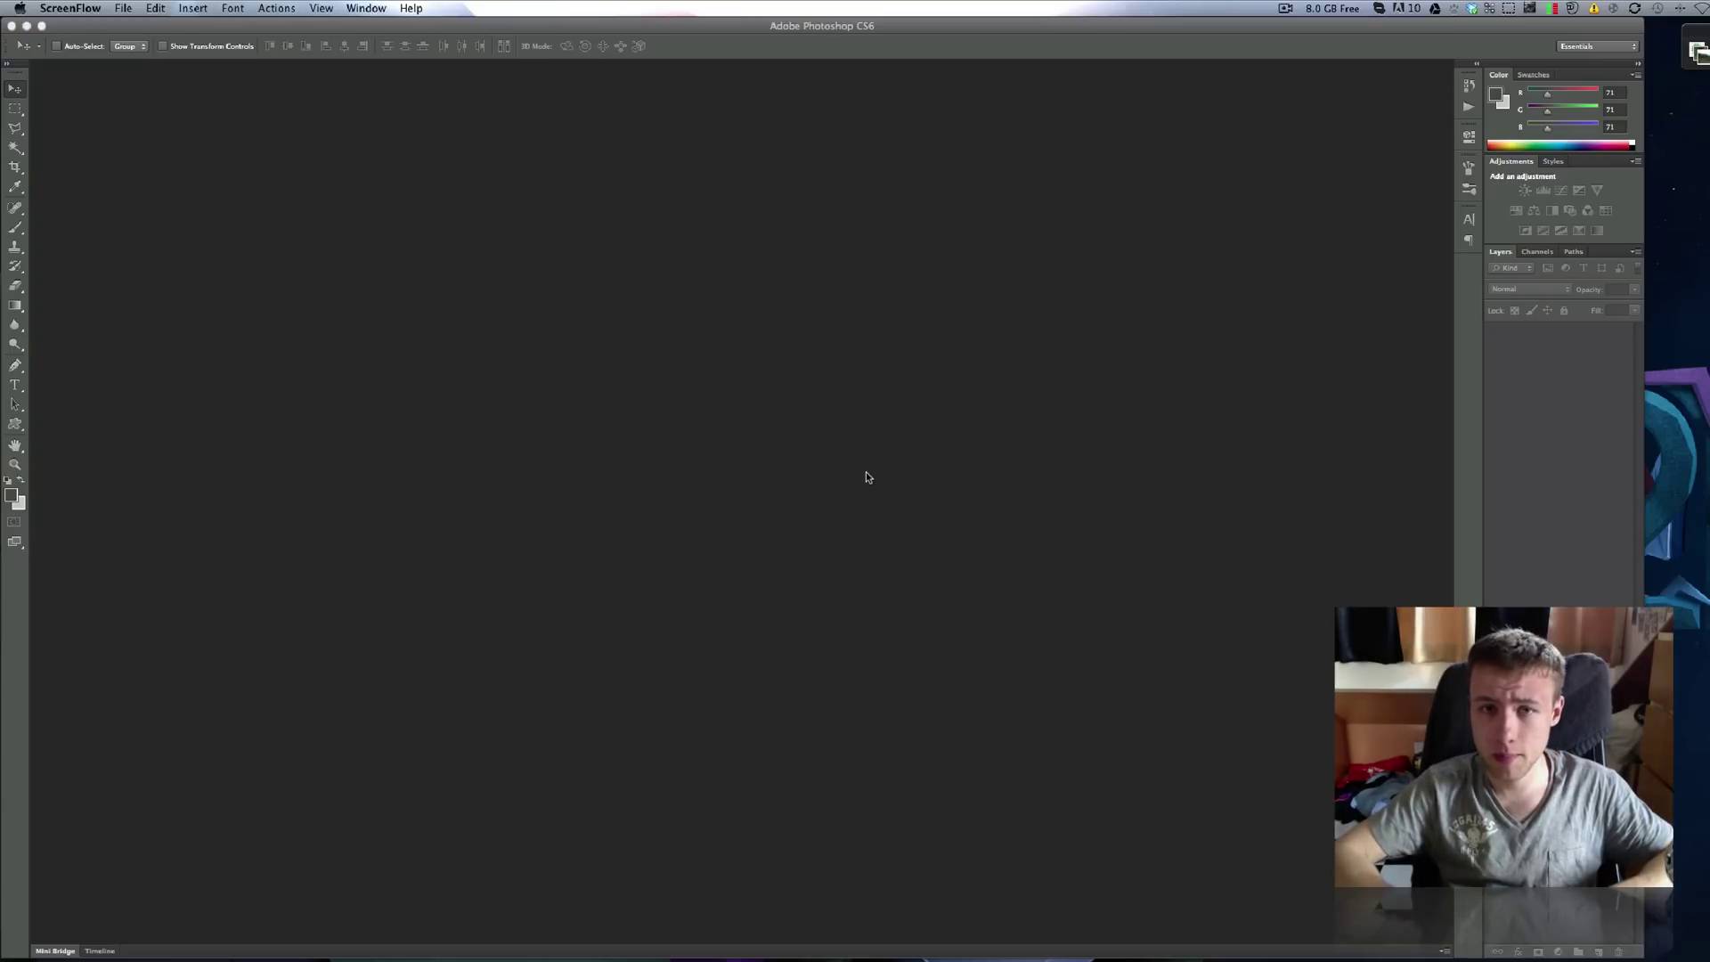
Create a new document named Text Rotation, 800 by 500 pixels at 150 pixels/inch, with transparent background contents
{"action": "left_click", "coordinate": [728, 24]}
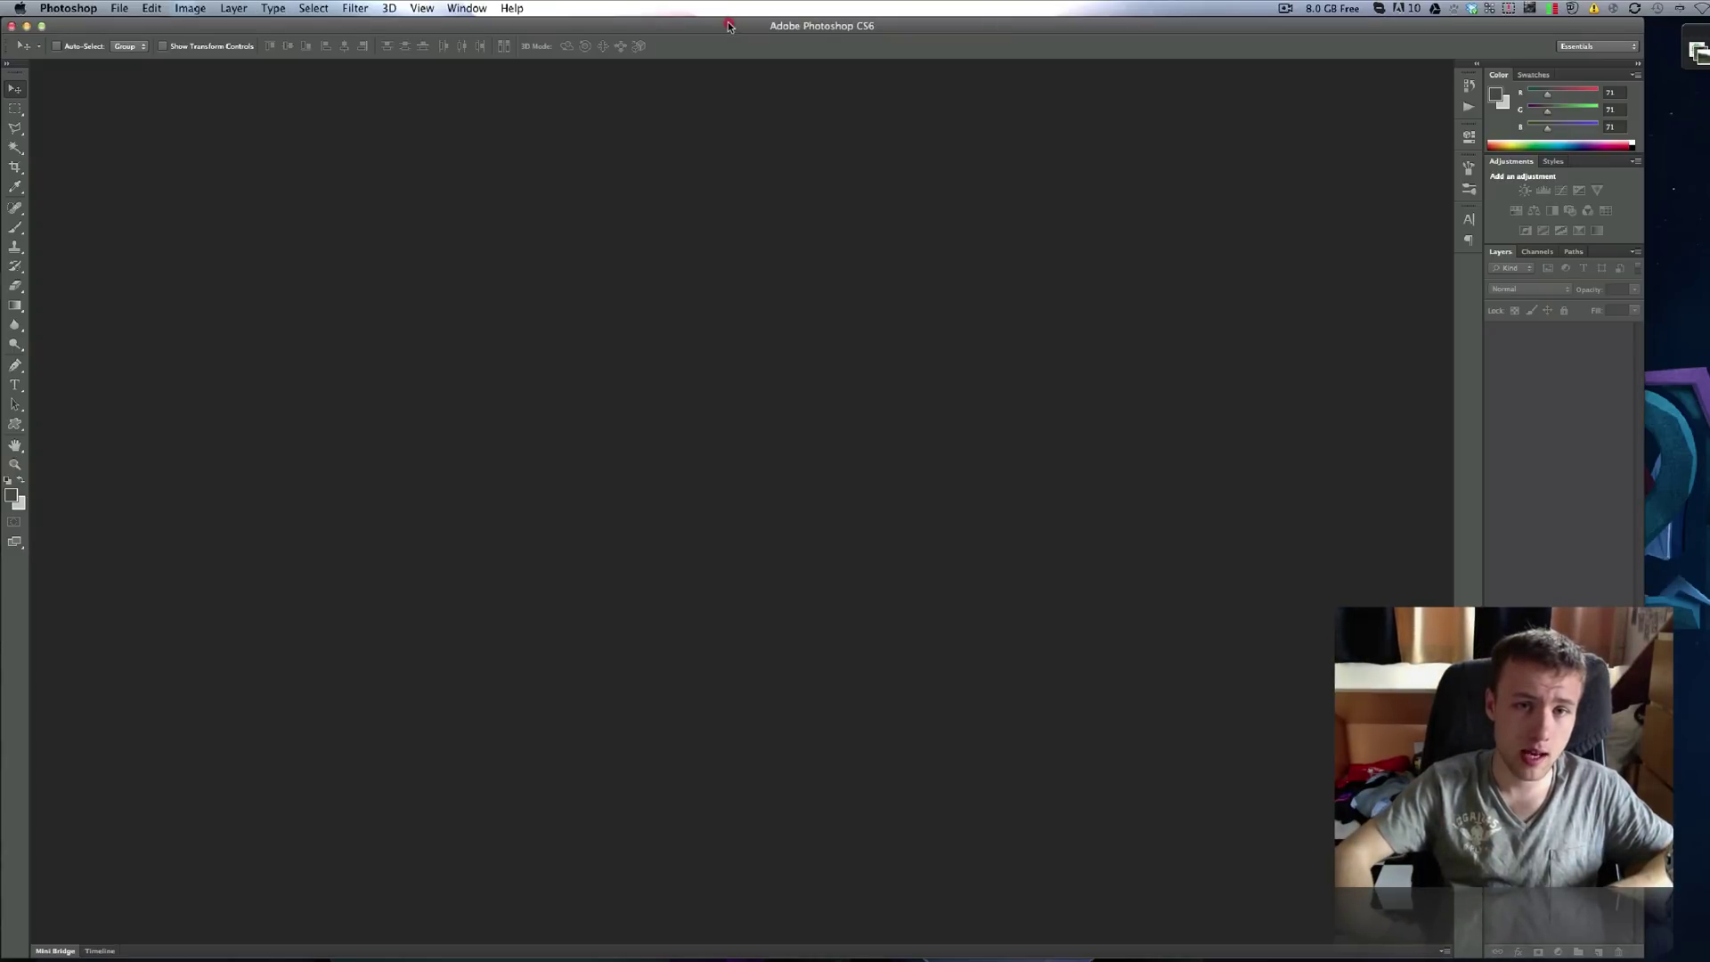
{"action": "left_click", "coordinate": [726, 24]}
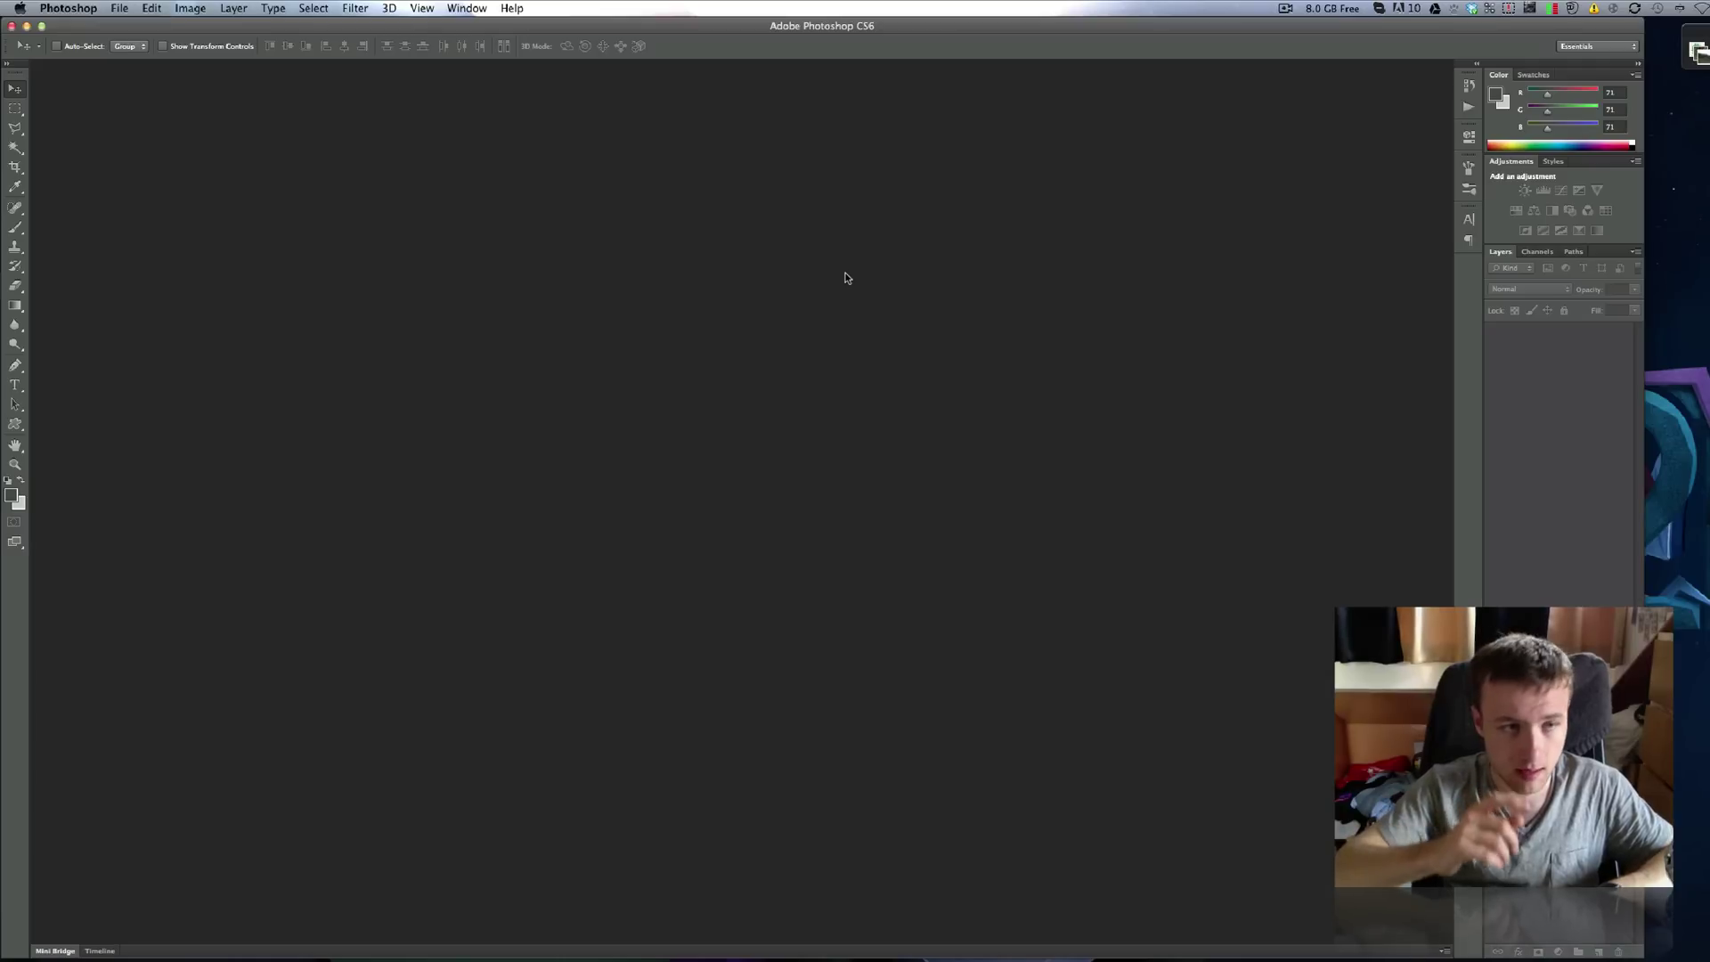
{"action": "left_click", "coordinate": [120, 8]}
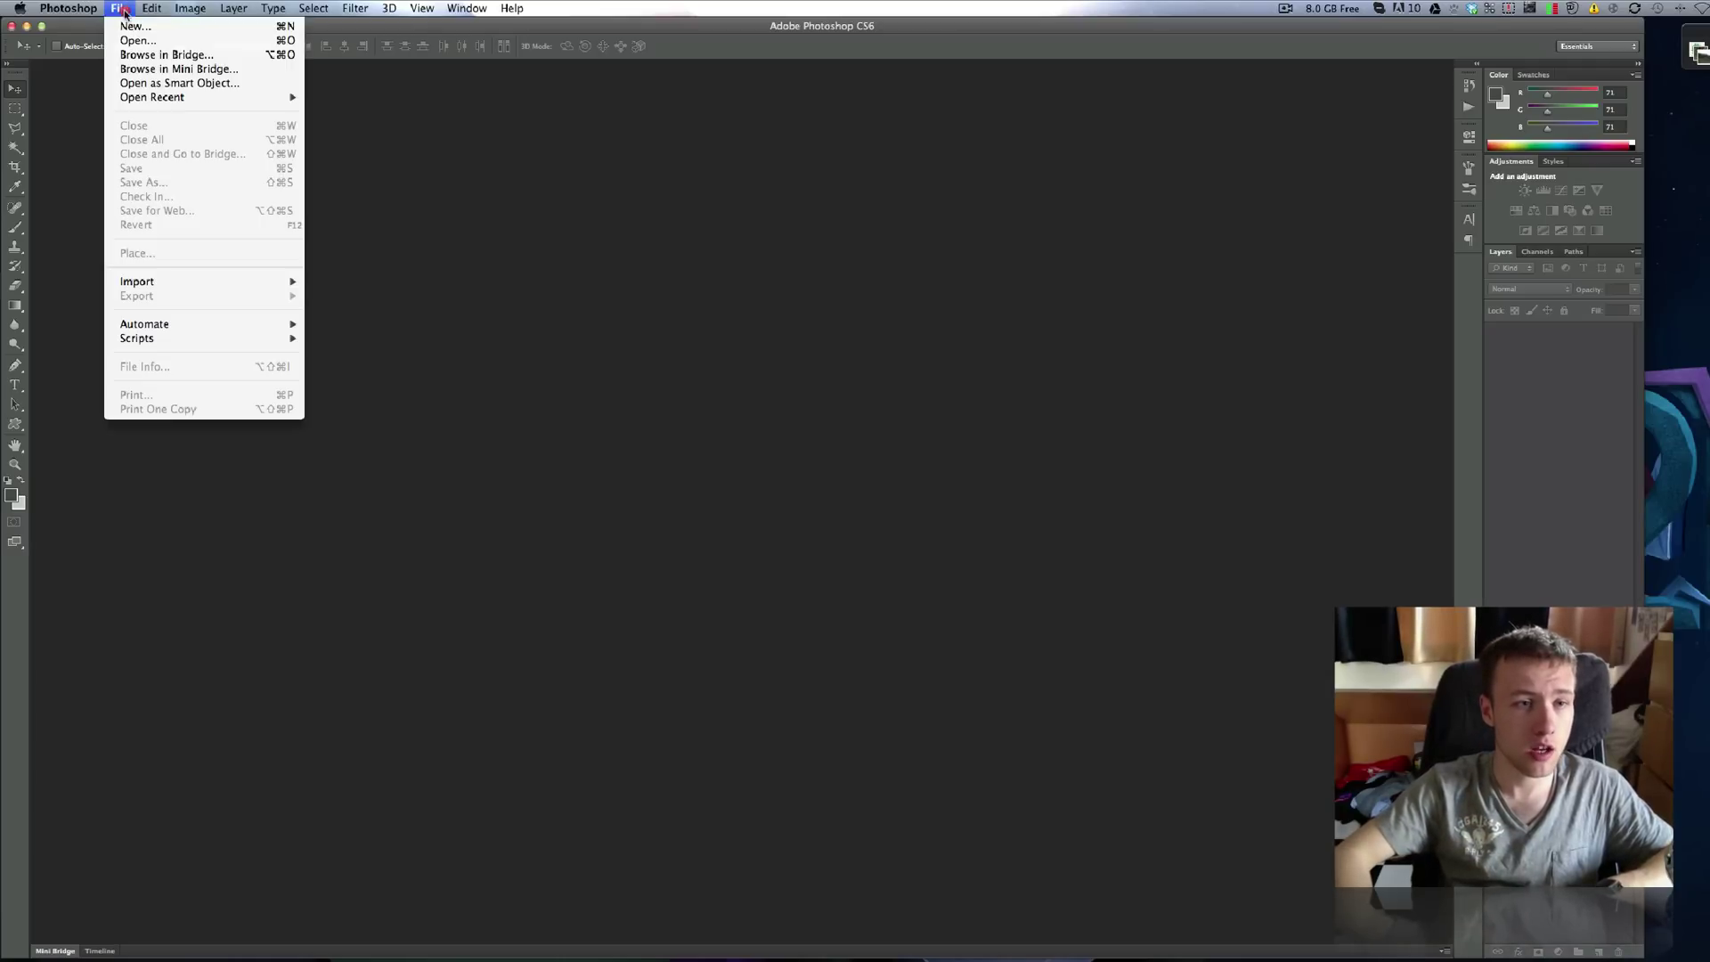
{"action": "left_click", "coordinate": [132, 27]}
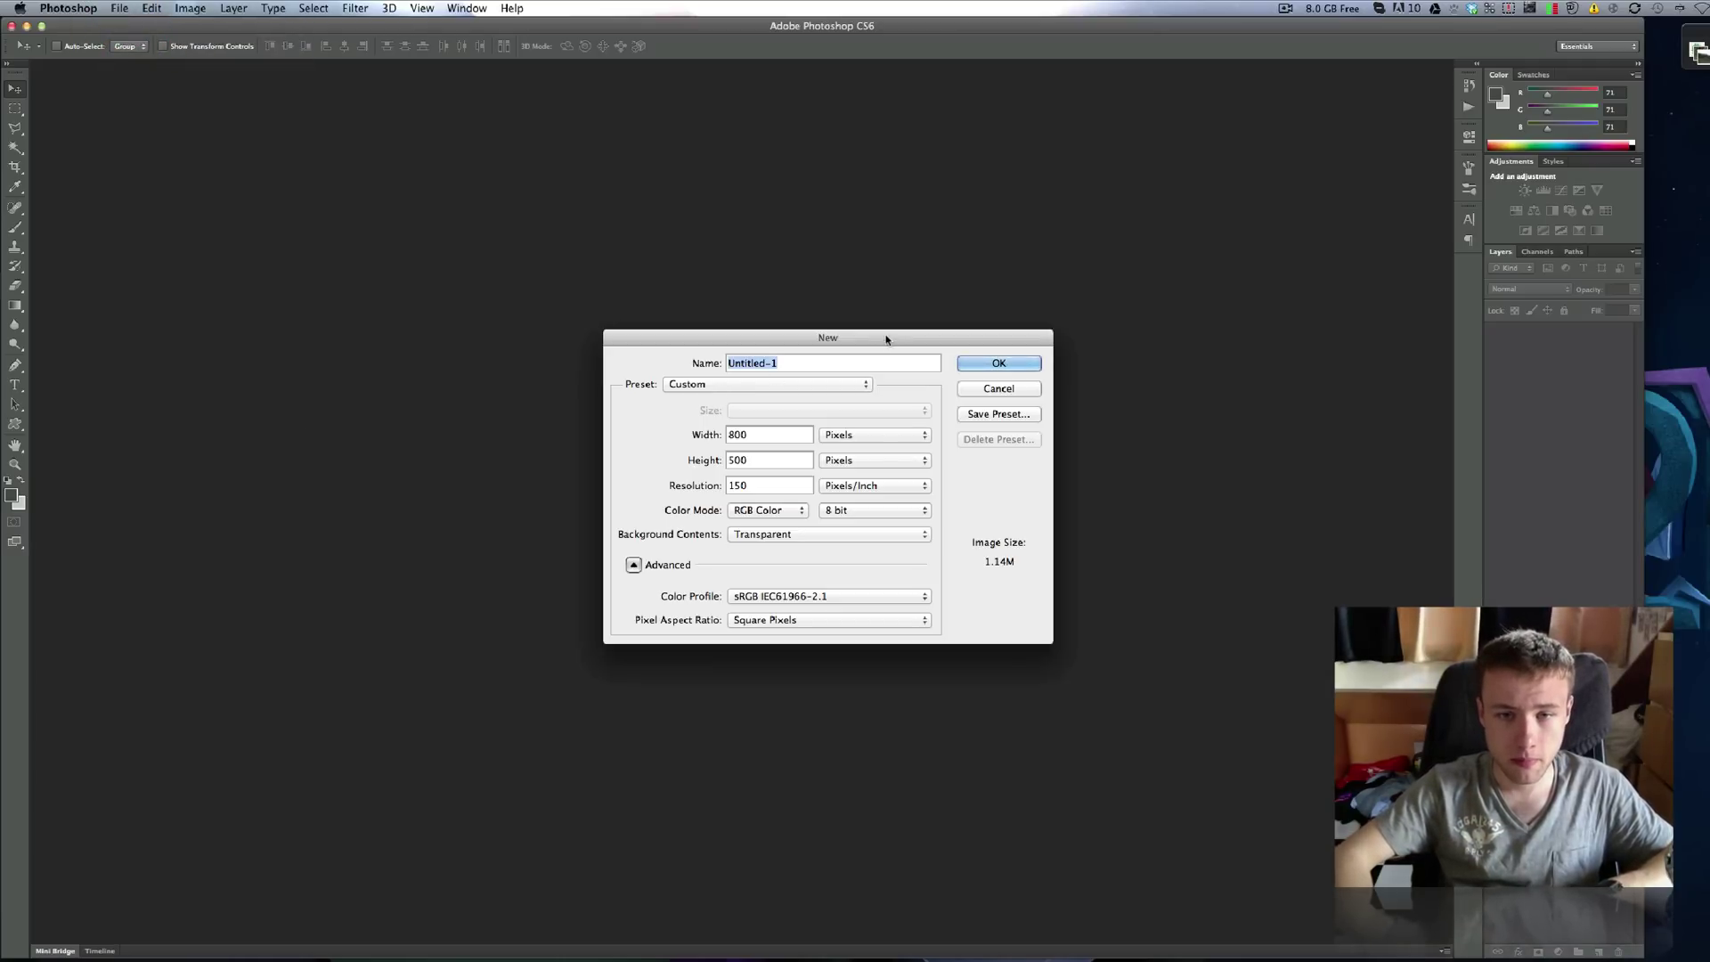
{"action": "type", "text": "Tex"}
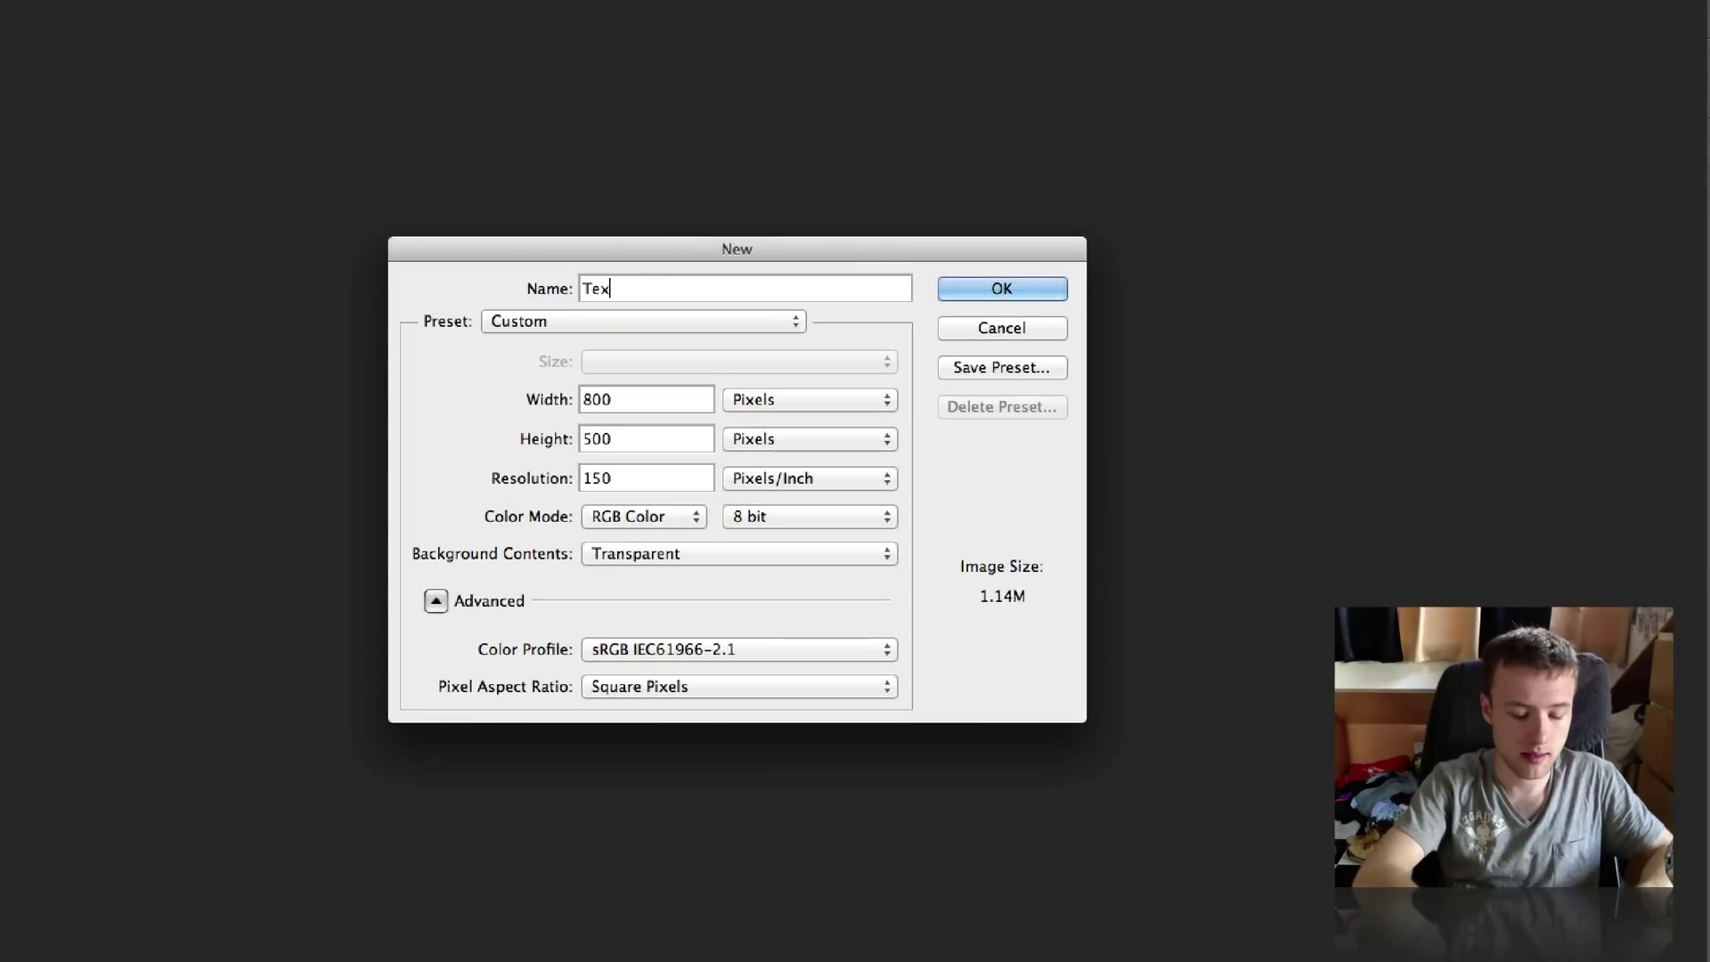
{"action": "type", "text": "t Rotation"}
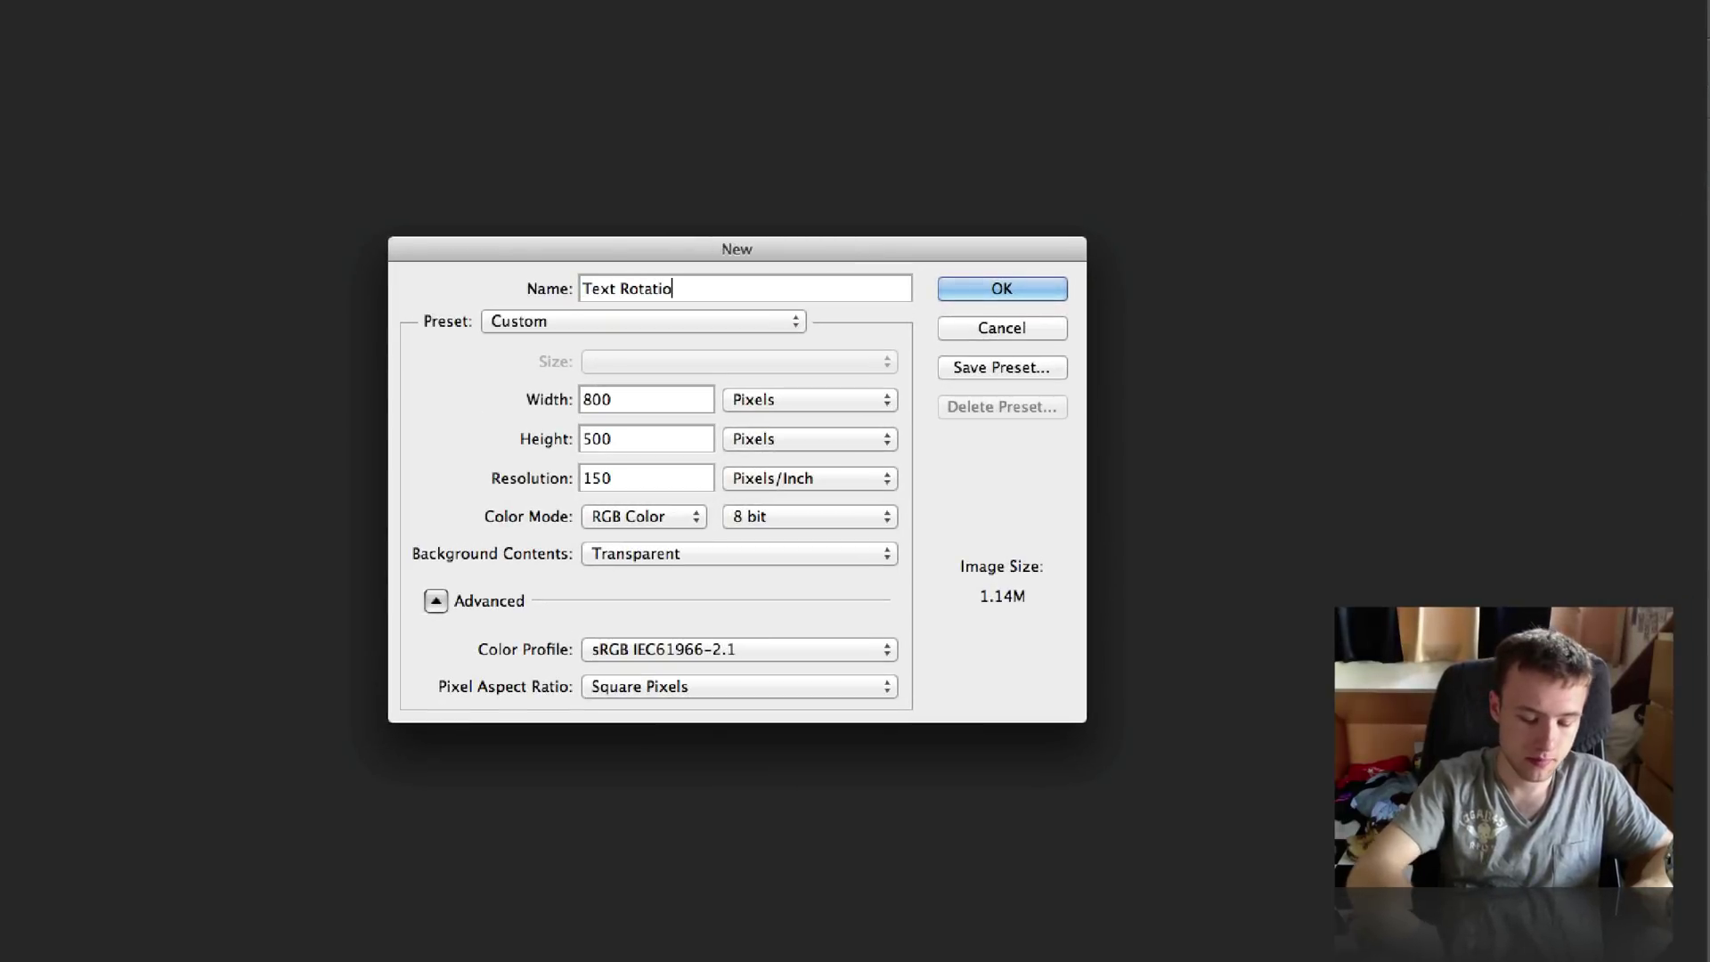
{"action": "left_click", "coordinate": [648, 392]}
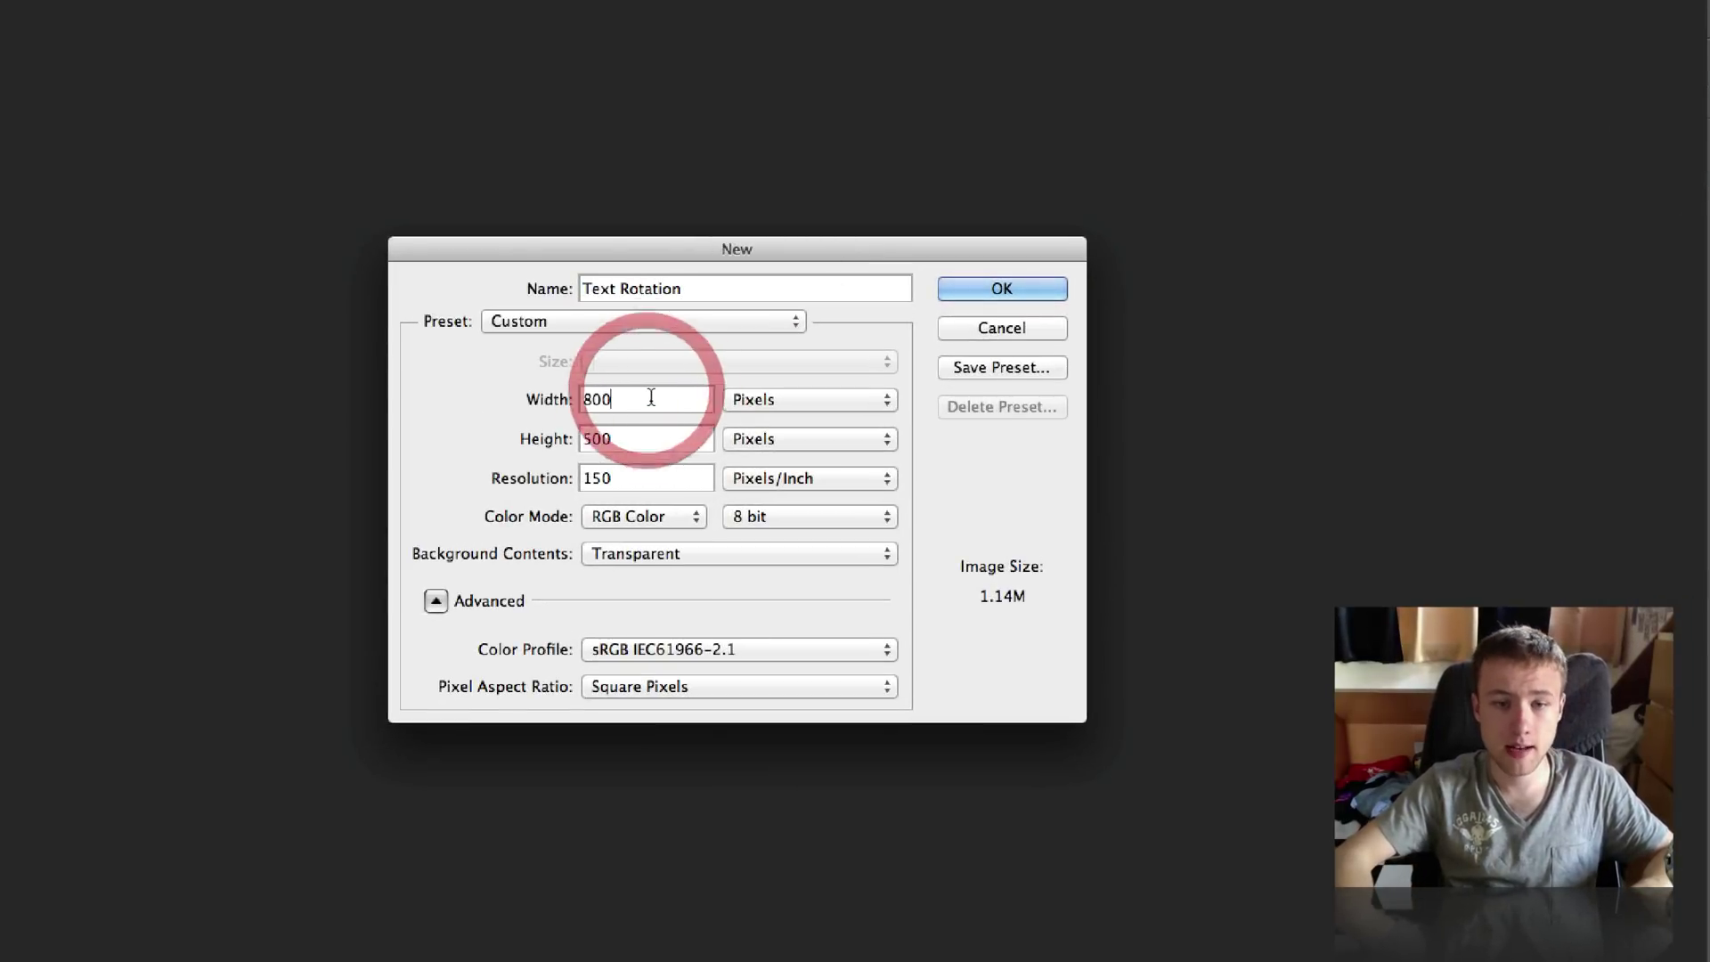
{"action": "left_click", "coordinate": [661, 456]}
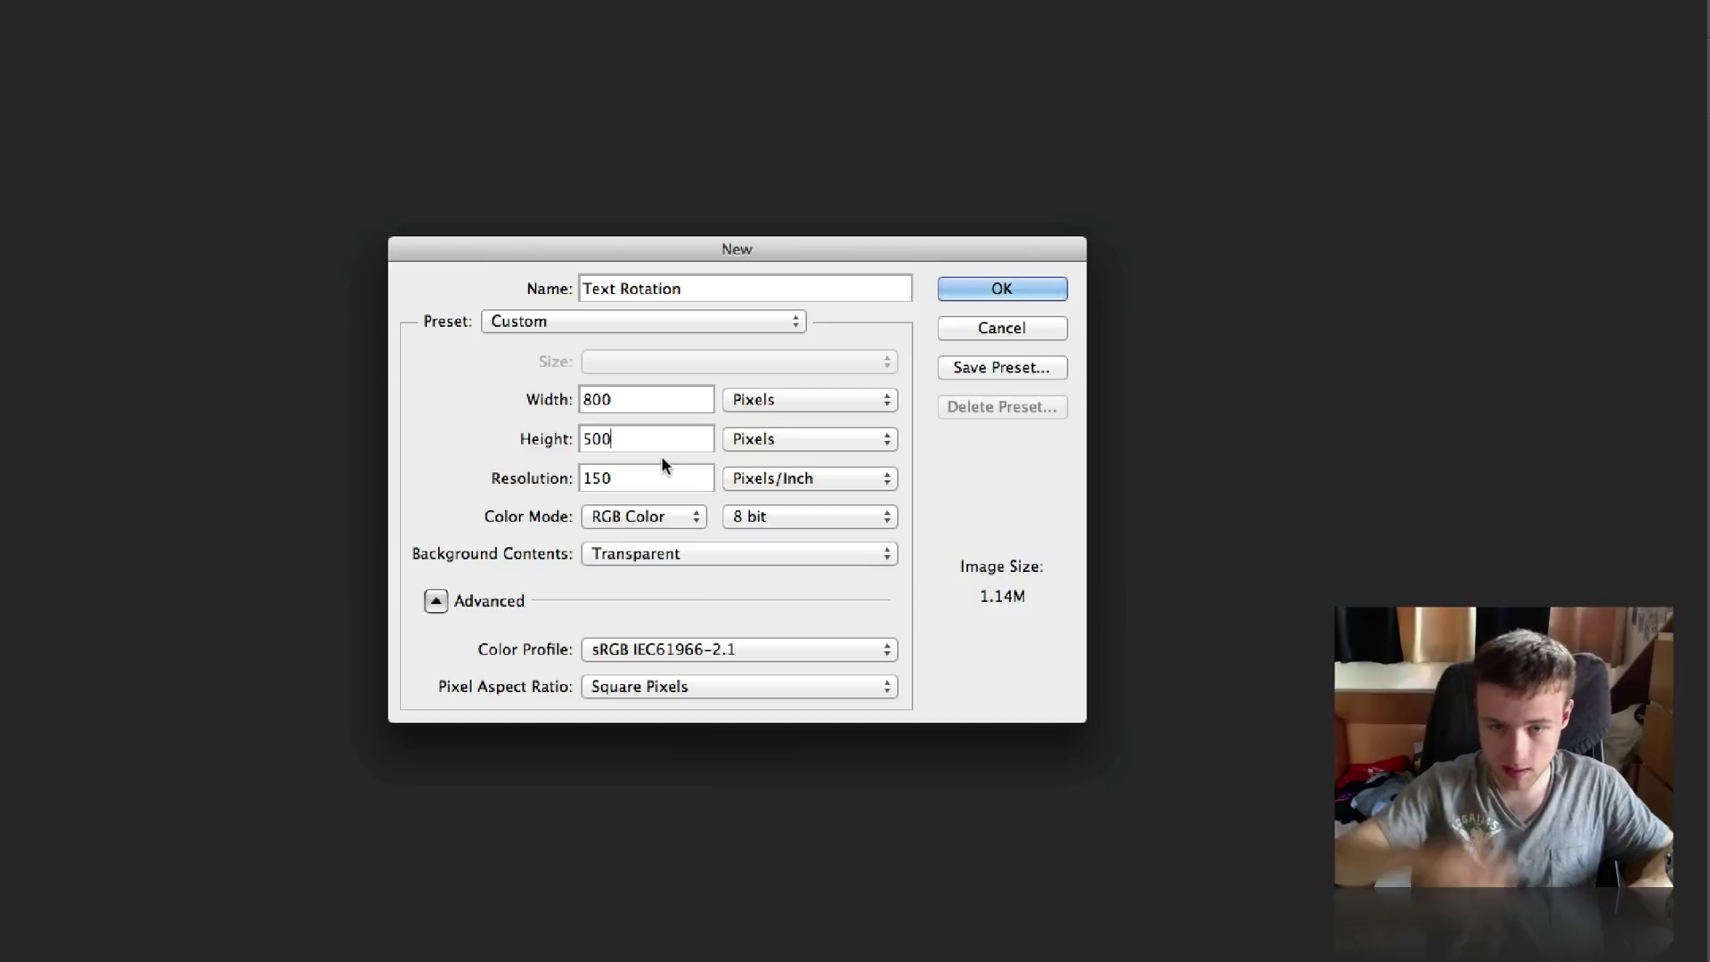
{"action": "left_click", "coordinate": [627, 550]}
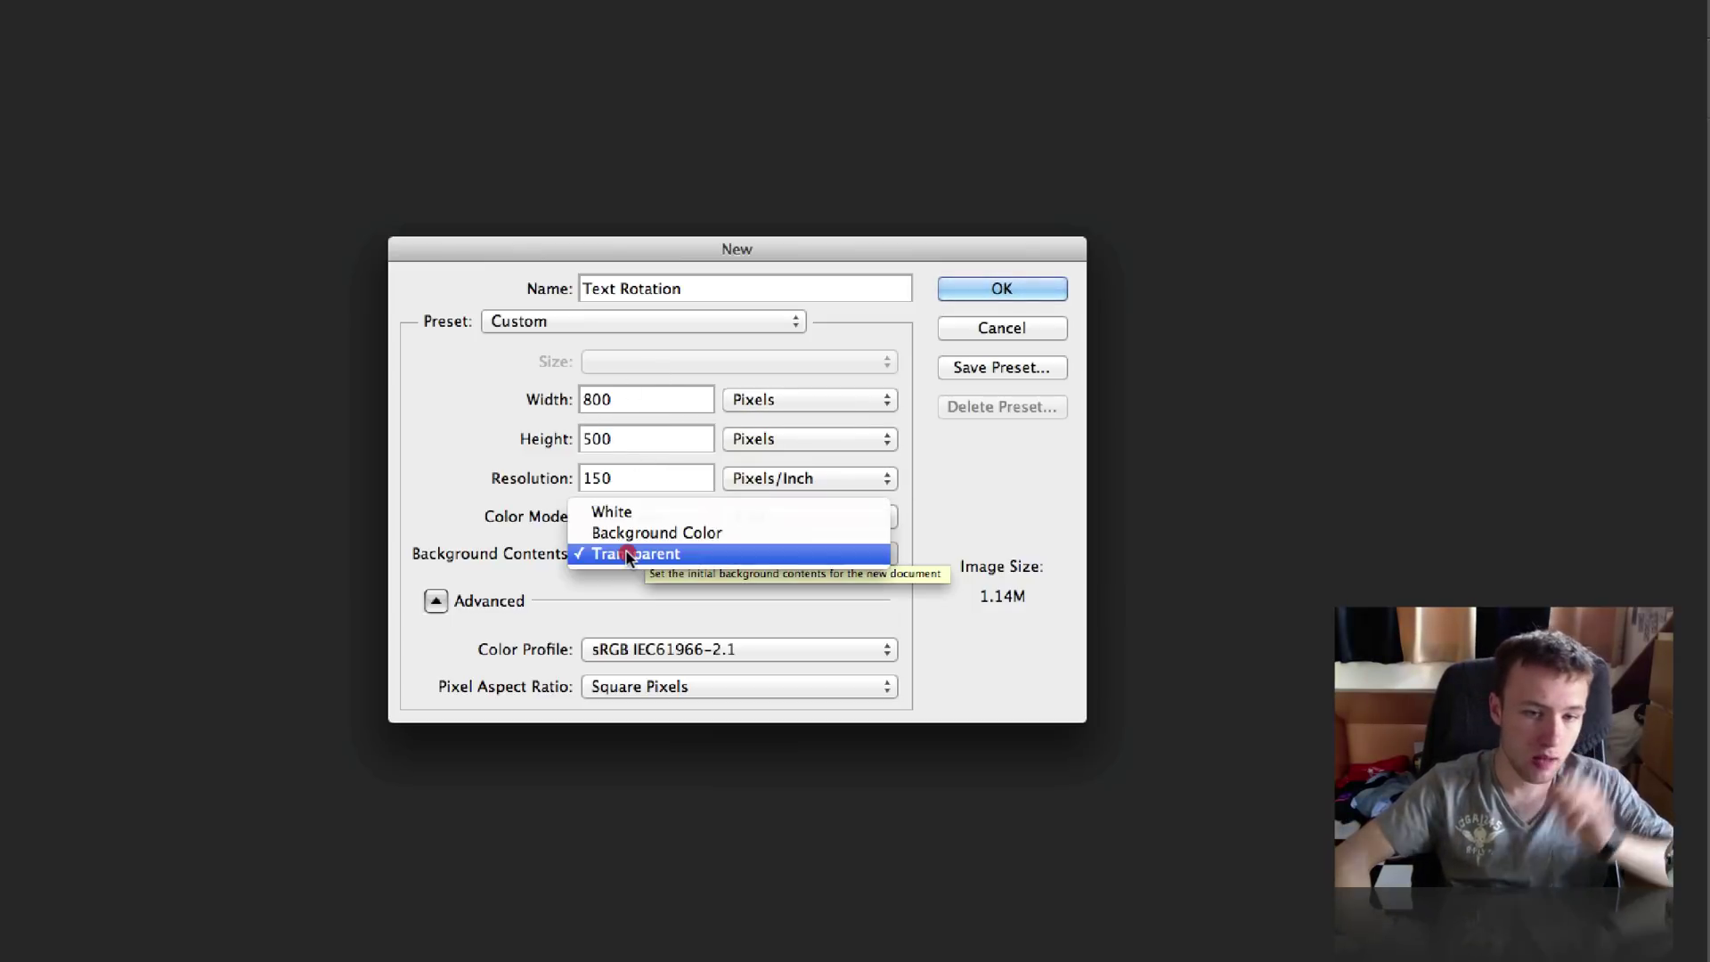
{"action": "left_click", "coordinate": [1152, 260]}
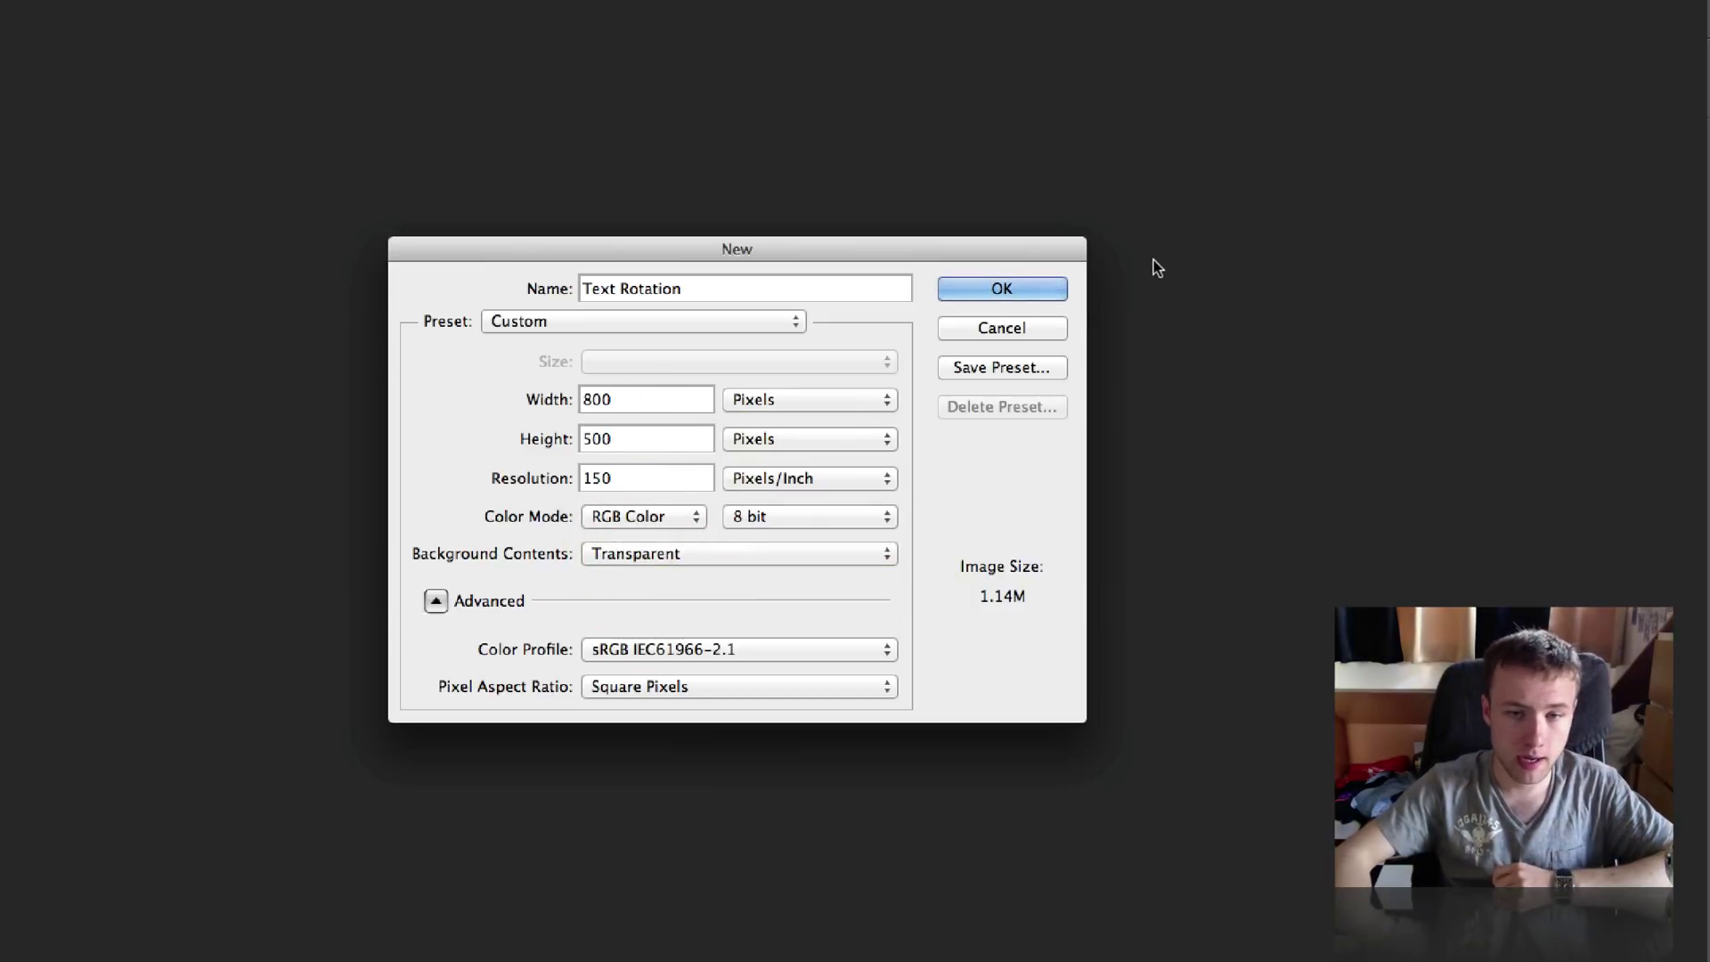
{"action": "left_click", "coordinate": [1015, 285]}
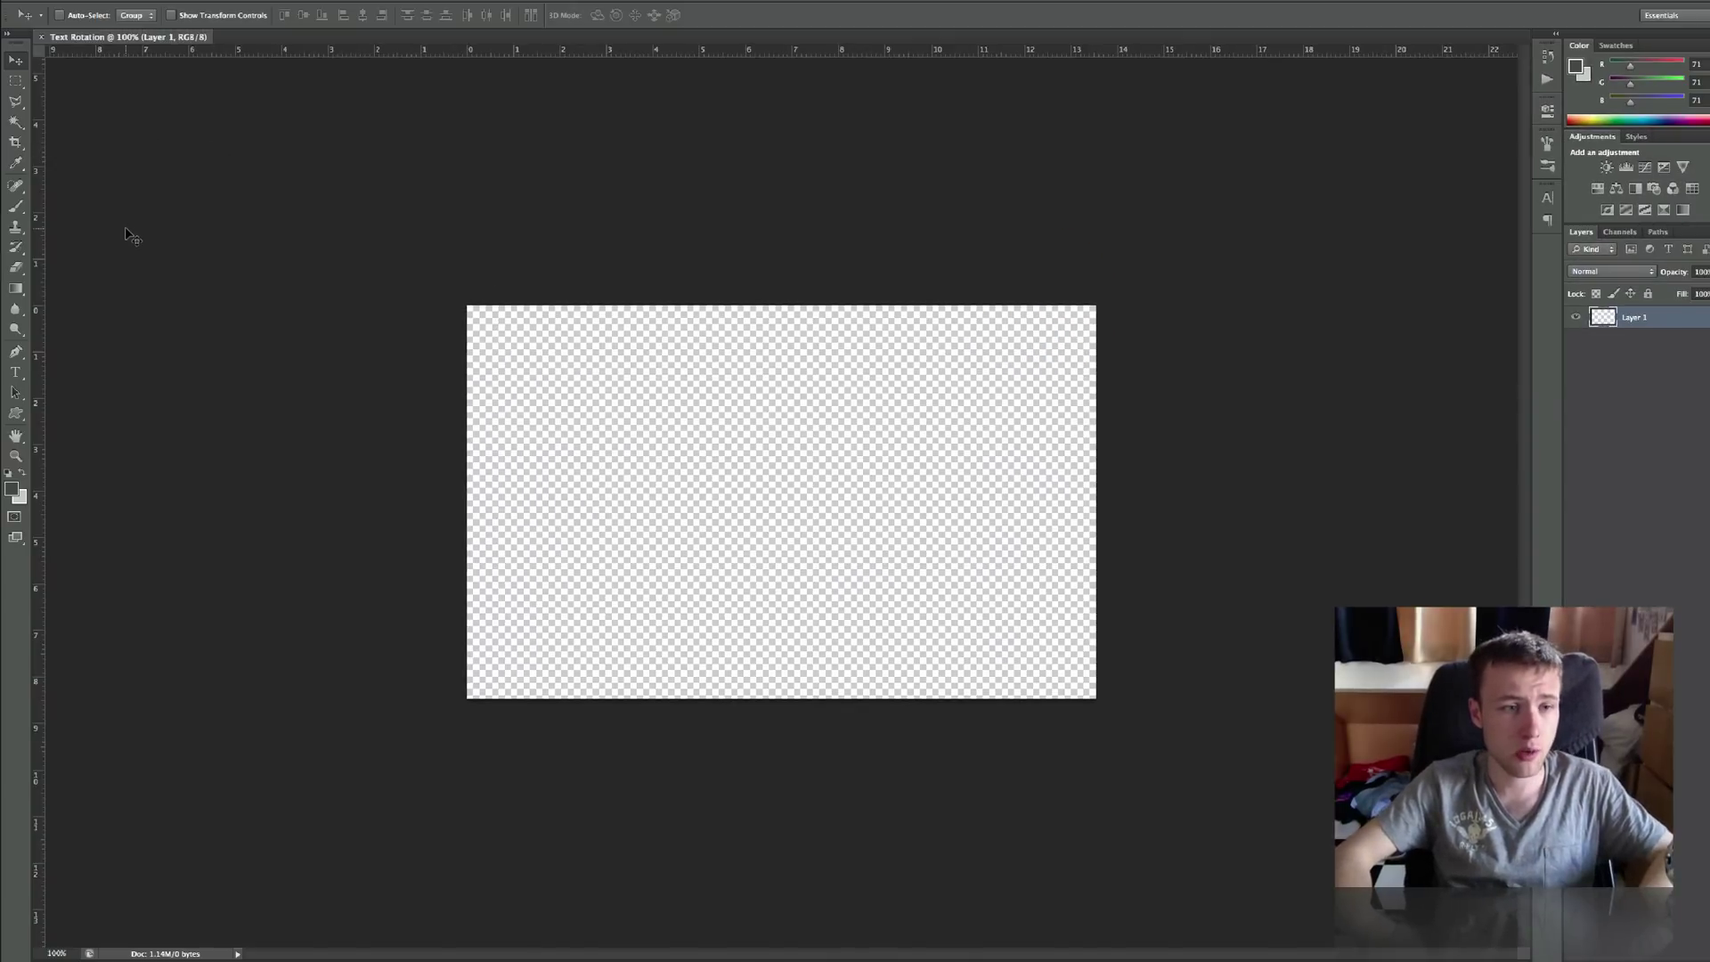
Add a text layer reading M4CBOOK on the blank canvas
{"action": "key", "text": "t"}
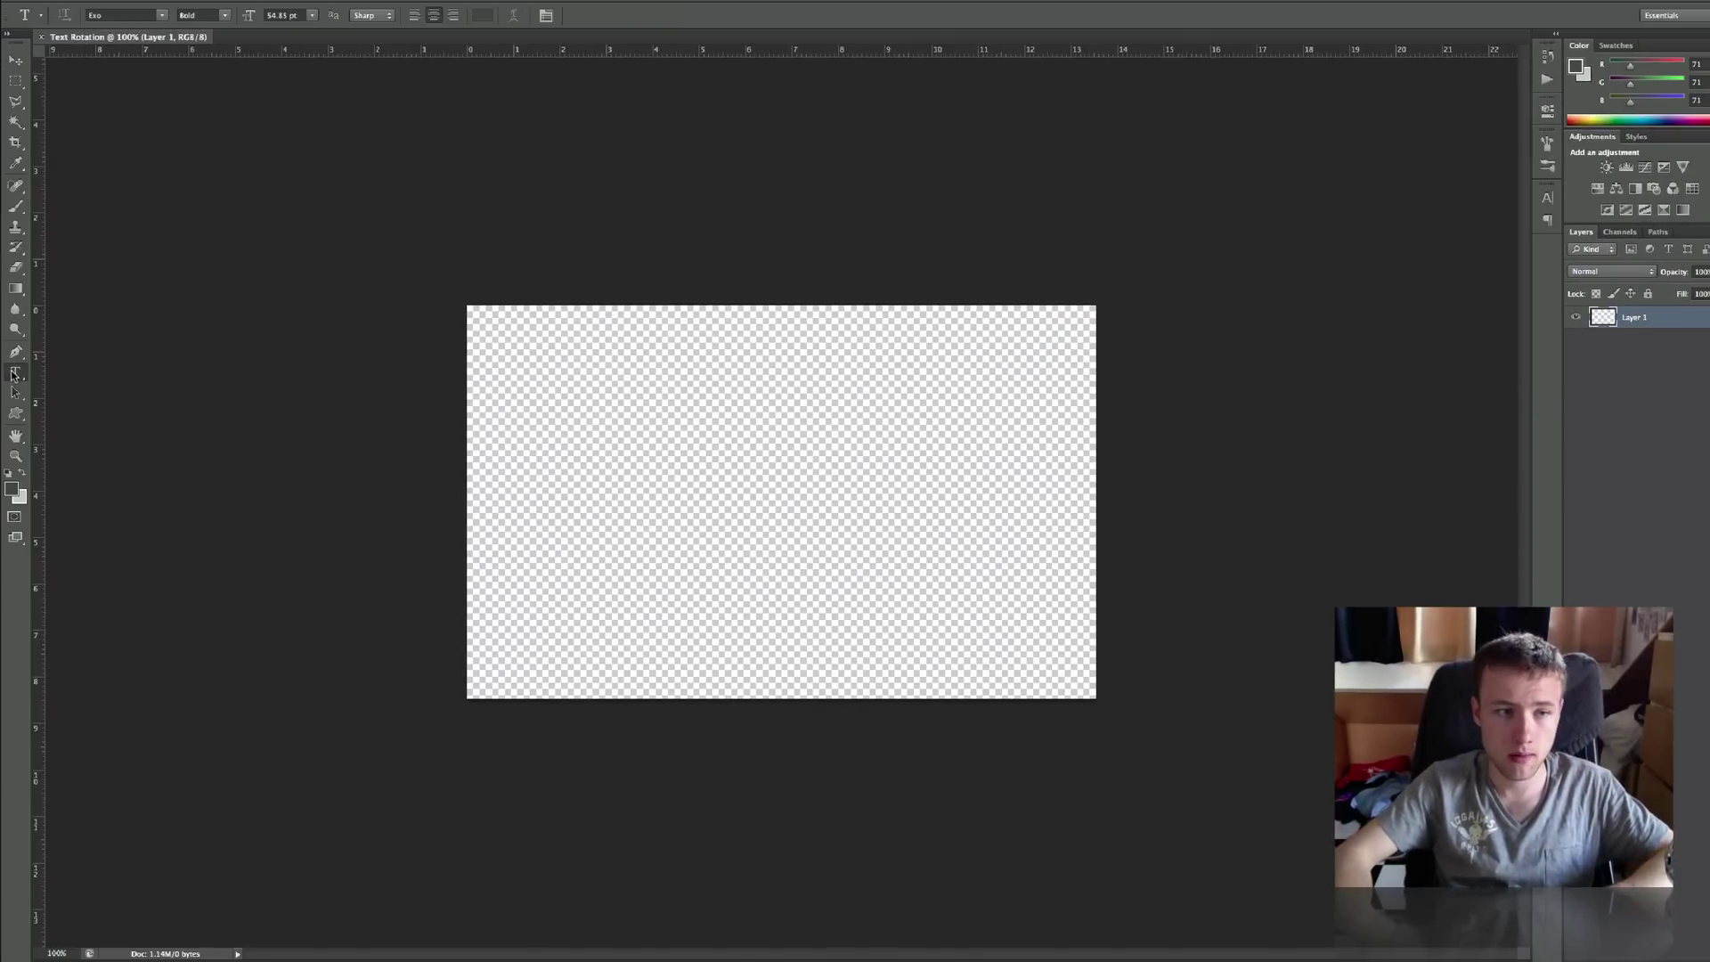
{"action": "left_click", "coordinate": [546, 494]}
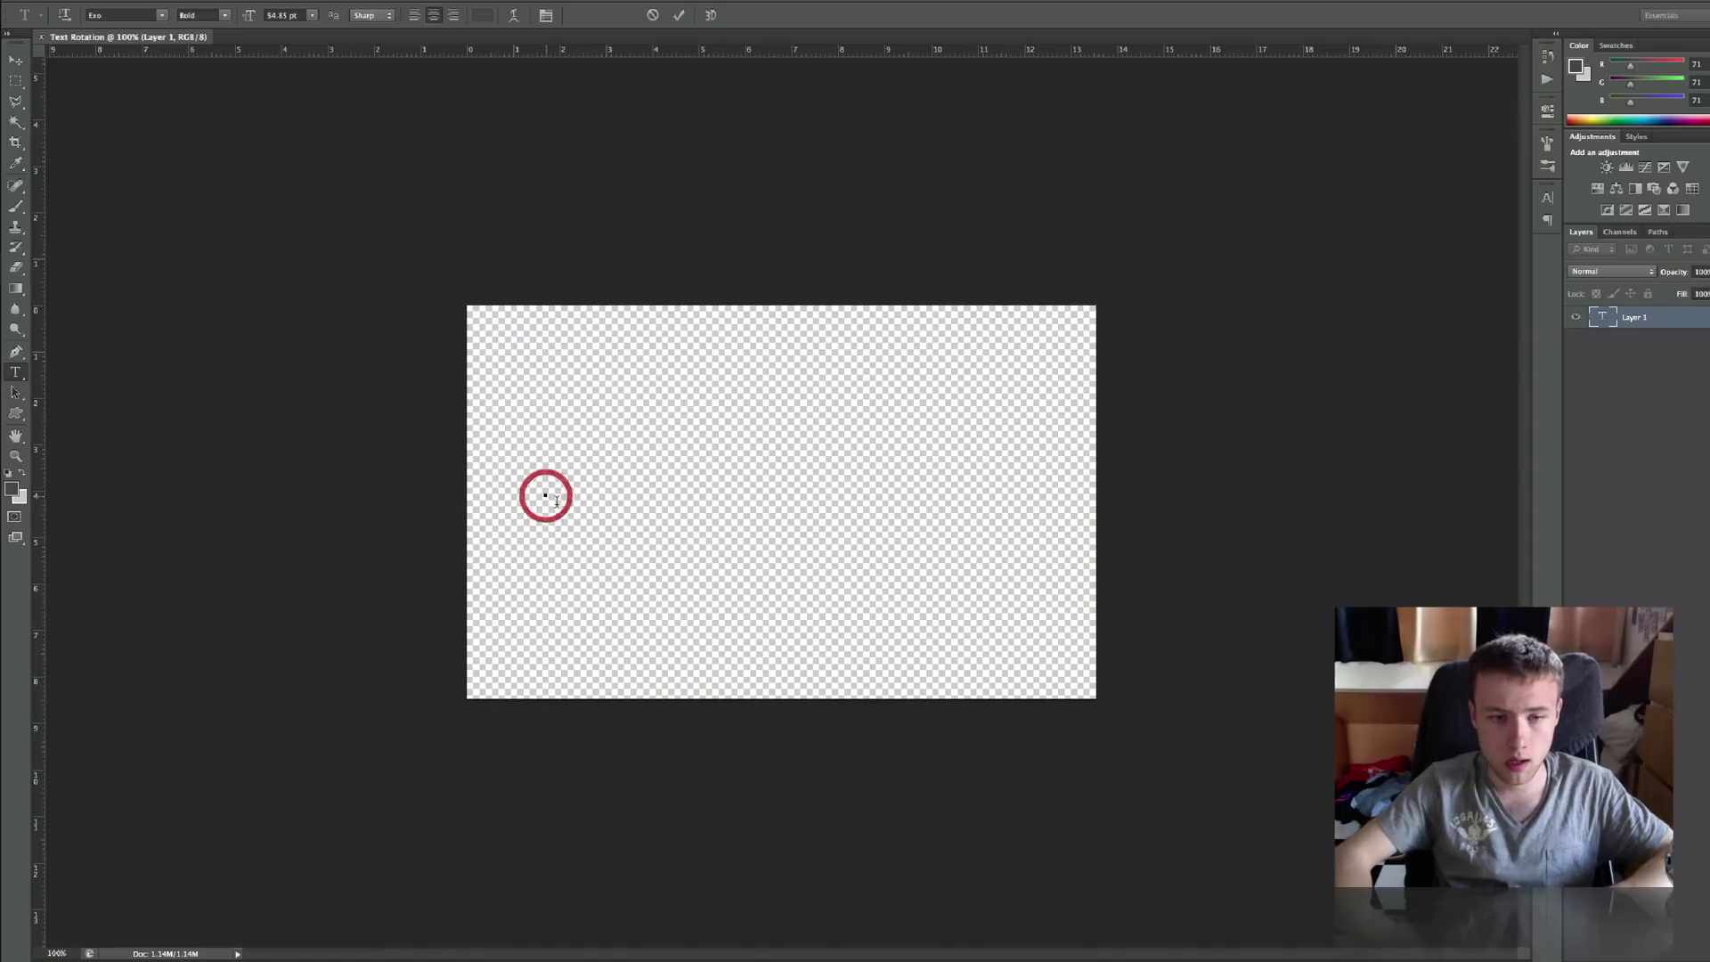
{"action": "type", "text": "M"}
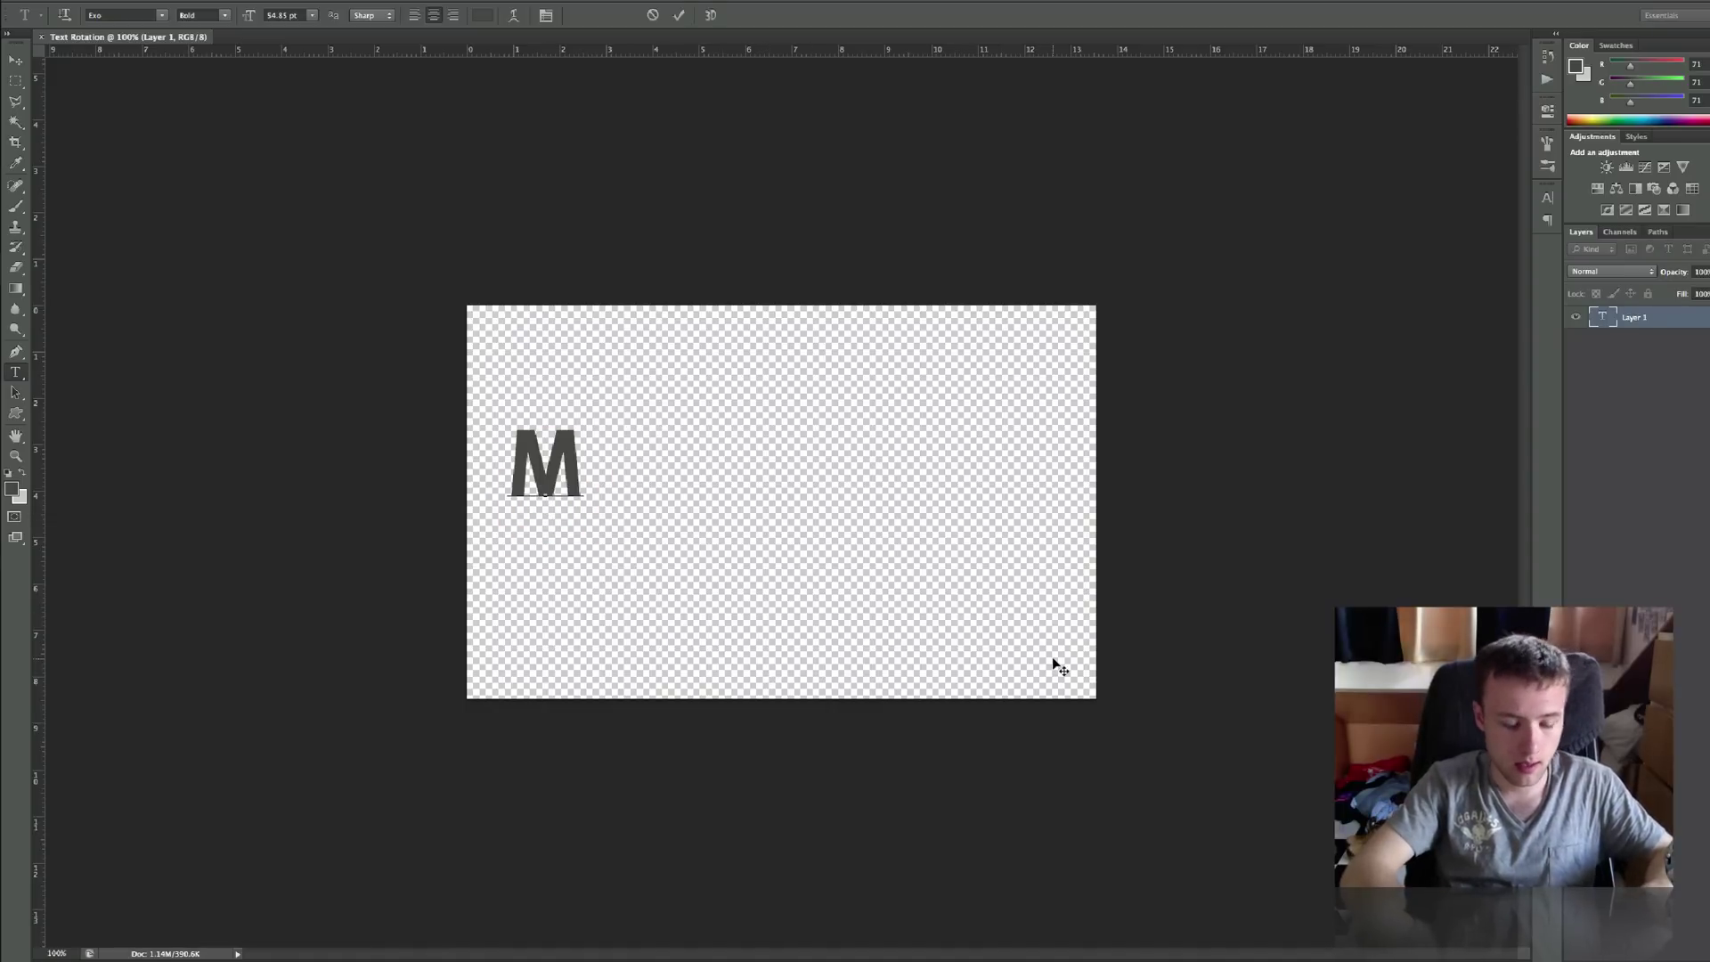
{"action": "type", "text": "4c"}
{"action": "key", "text": "BackSpace"}
{"action": "type", "text": "CBOOK"}
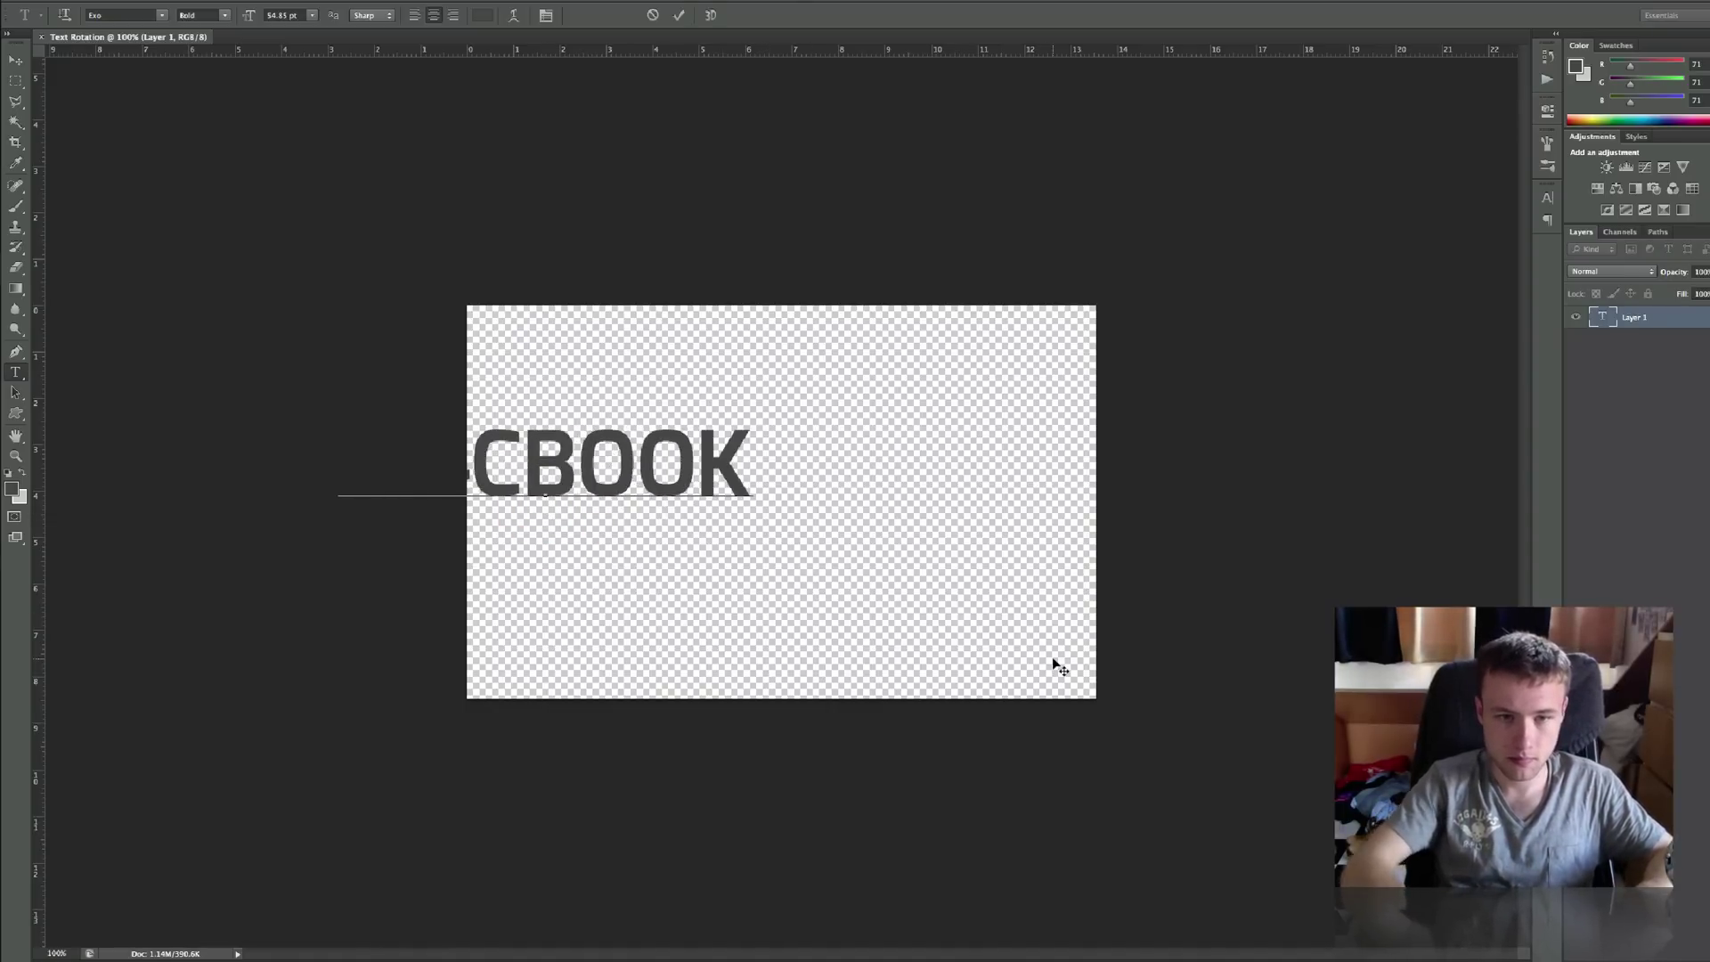
Move the M4CBOOK text fully onto the canvas and centre it horizontally and vertically
{"action": "left_click", "coordinate": [16, 60]}
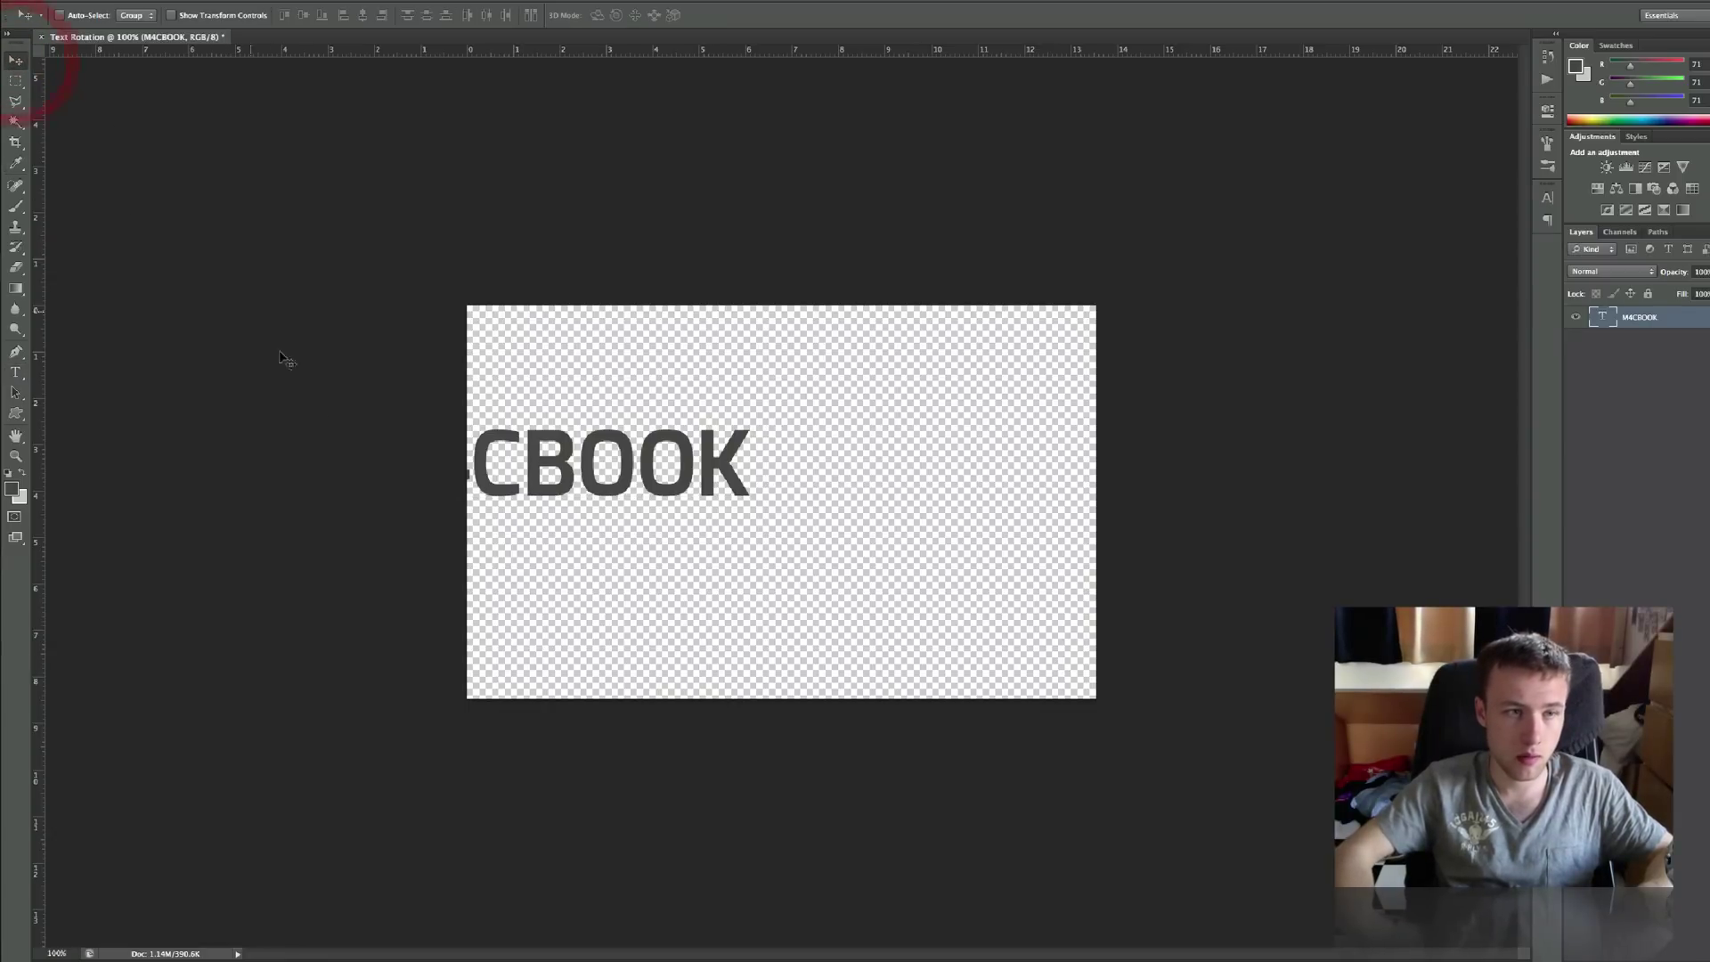
{"action": "left_click_drag", "start_coordinate": [630, 484], "coordinate": [900, 488]}
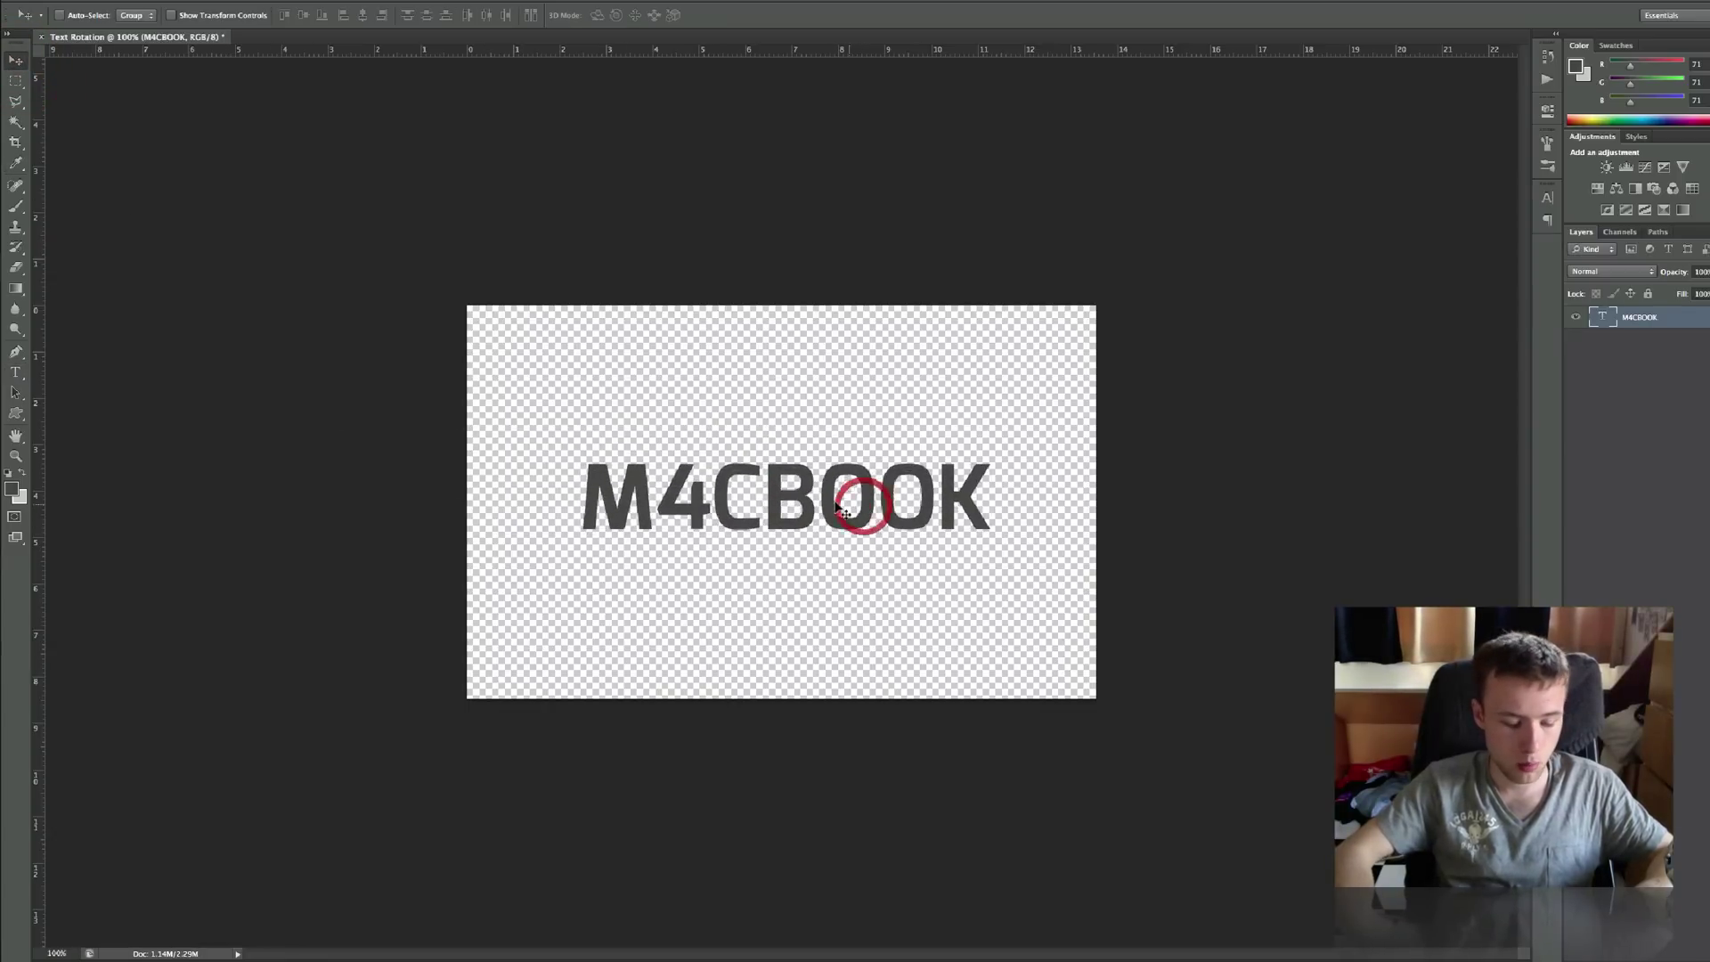
{"action": "key", "text": "ctrl+a"}
{"action": "left_click", "coordinate": [363, 15]}
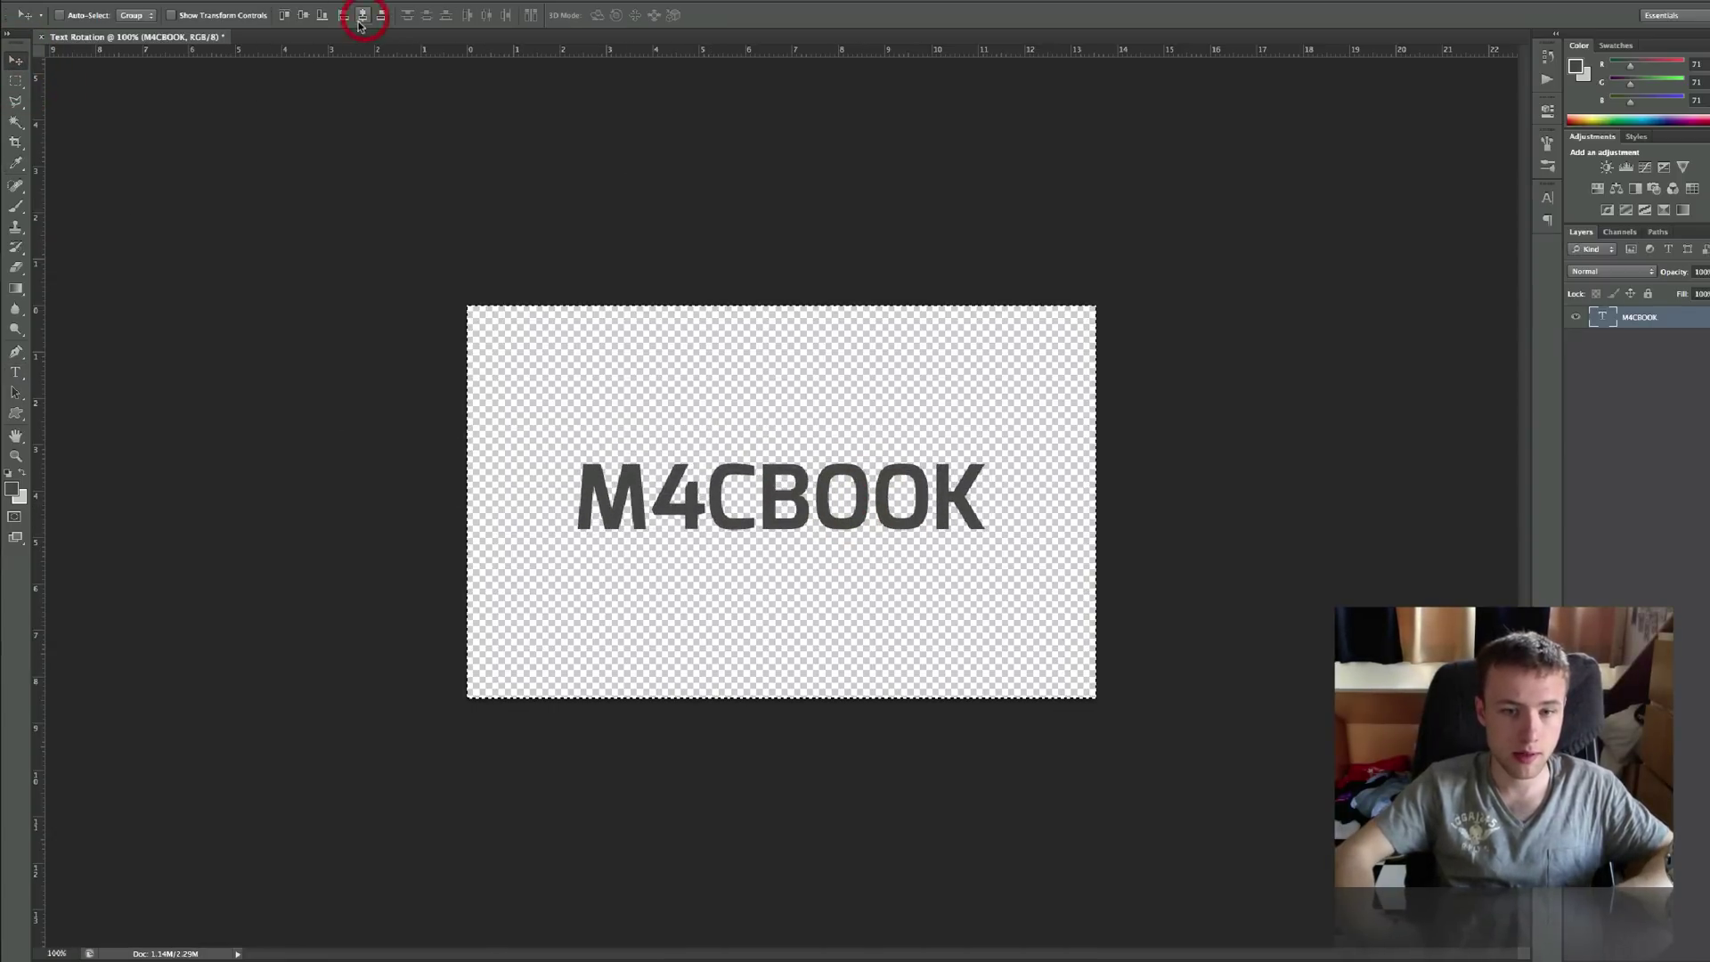
{"action": "left_click", "coordinate": [303, 16]}
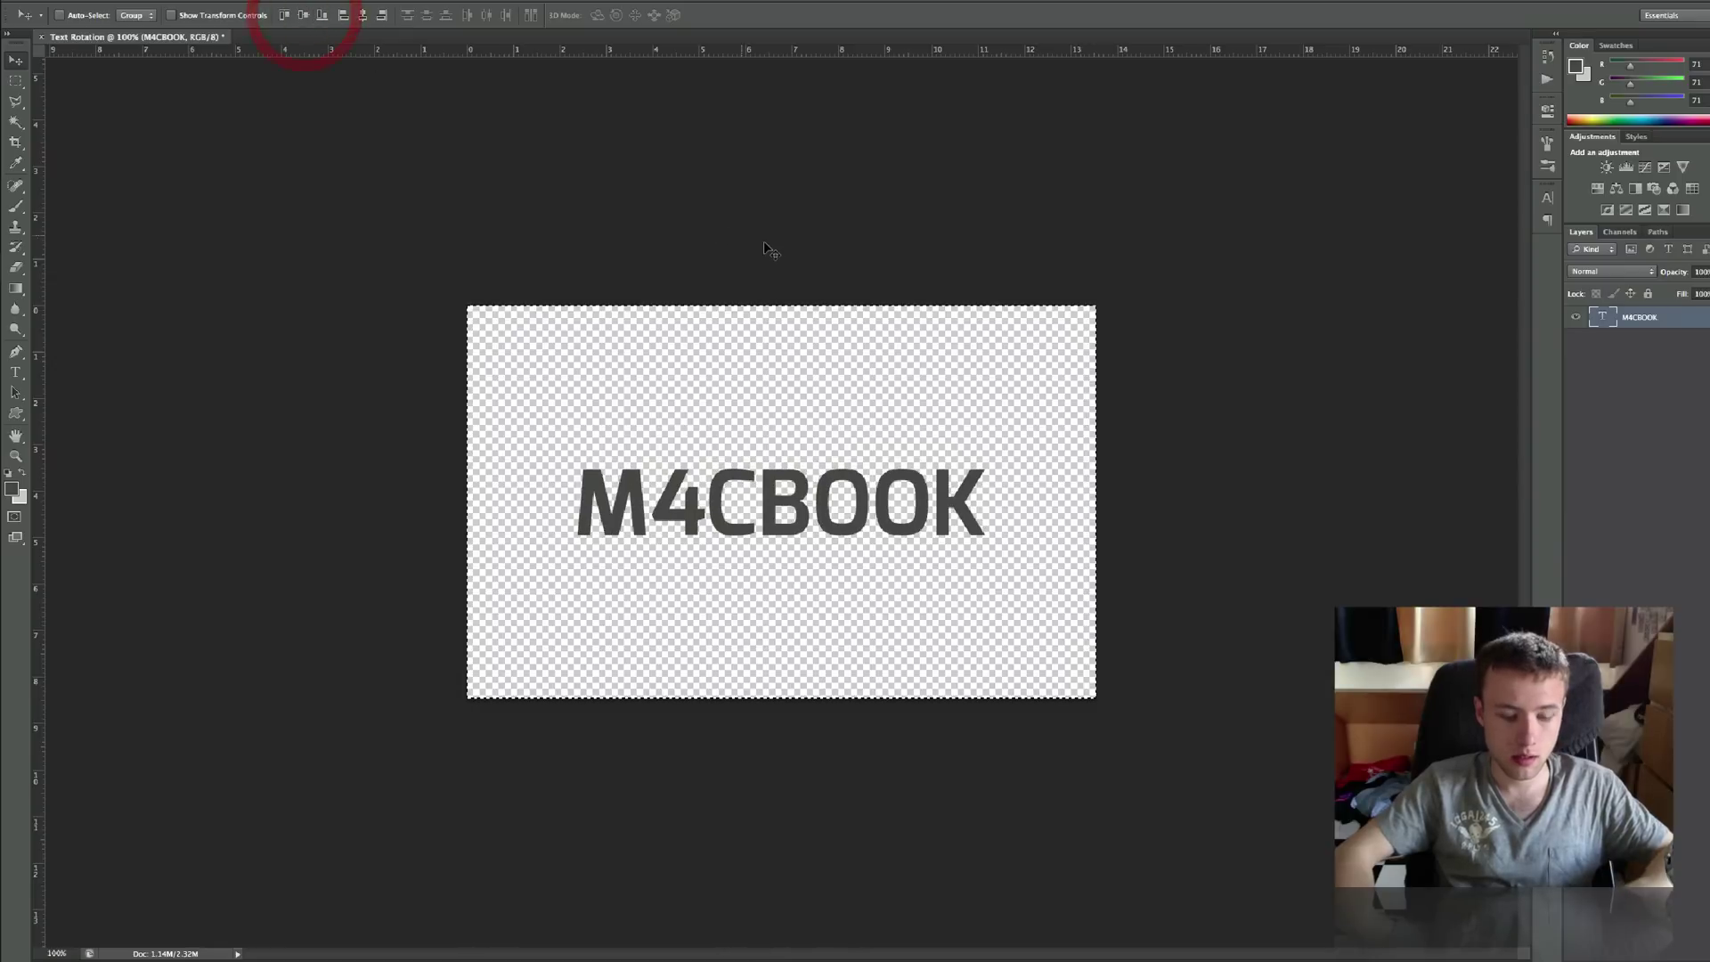
Set the M4CBOOK text to the Exo font in the DemiBold style
{"action": "key", "text": "t"}
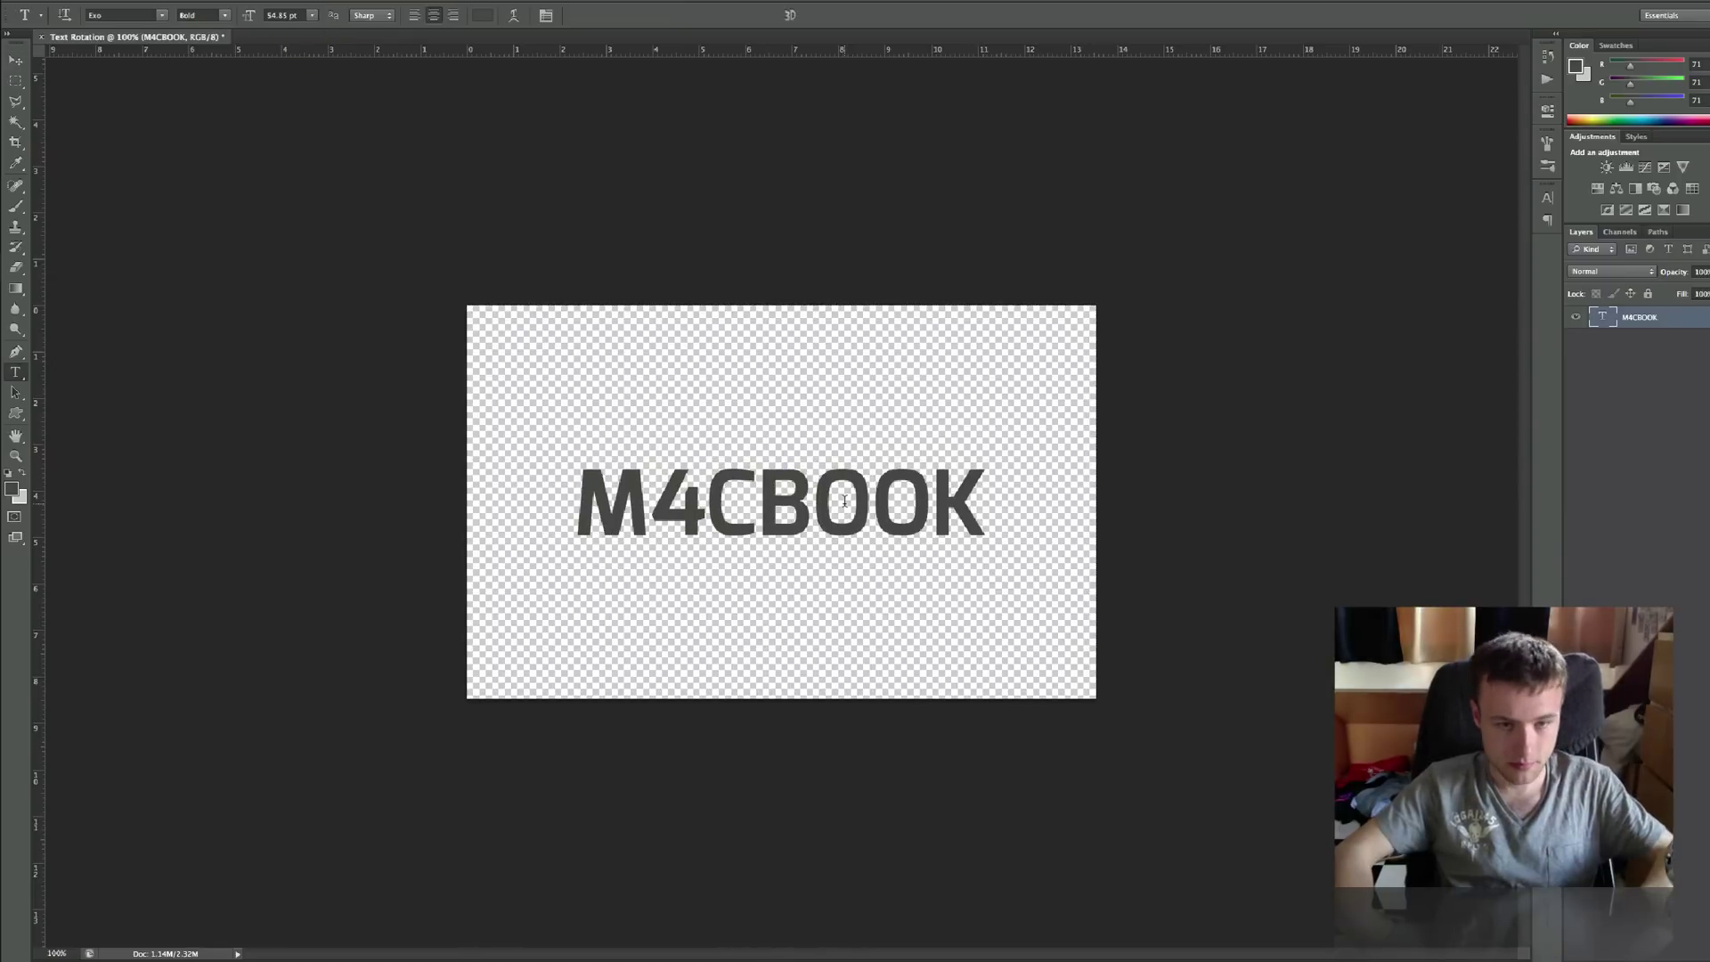
{"action": "double_click", "coordinate": [844, 501]}
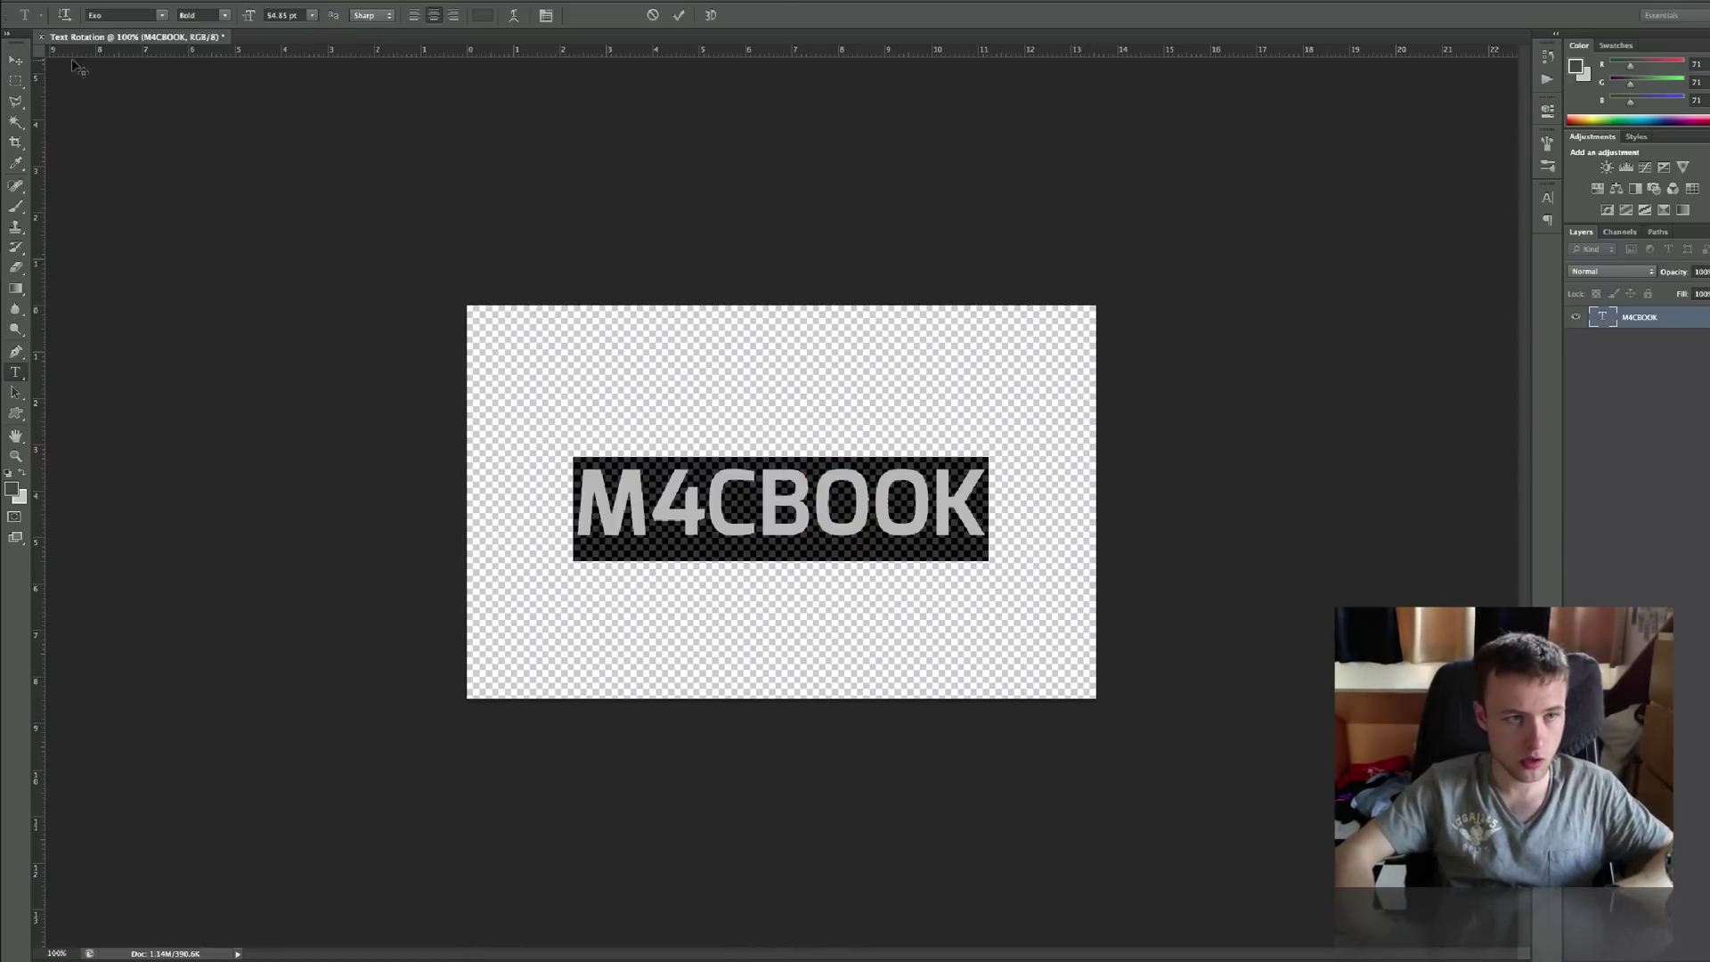
{"action": "left_click", "coordinate": [163, 16]}
{"action": "scroll", "coordinate": [191, 55], "scroll_direction": "up", "scroll_amount": 3}
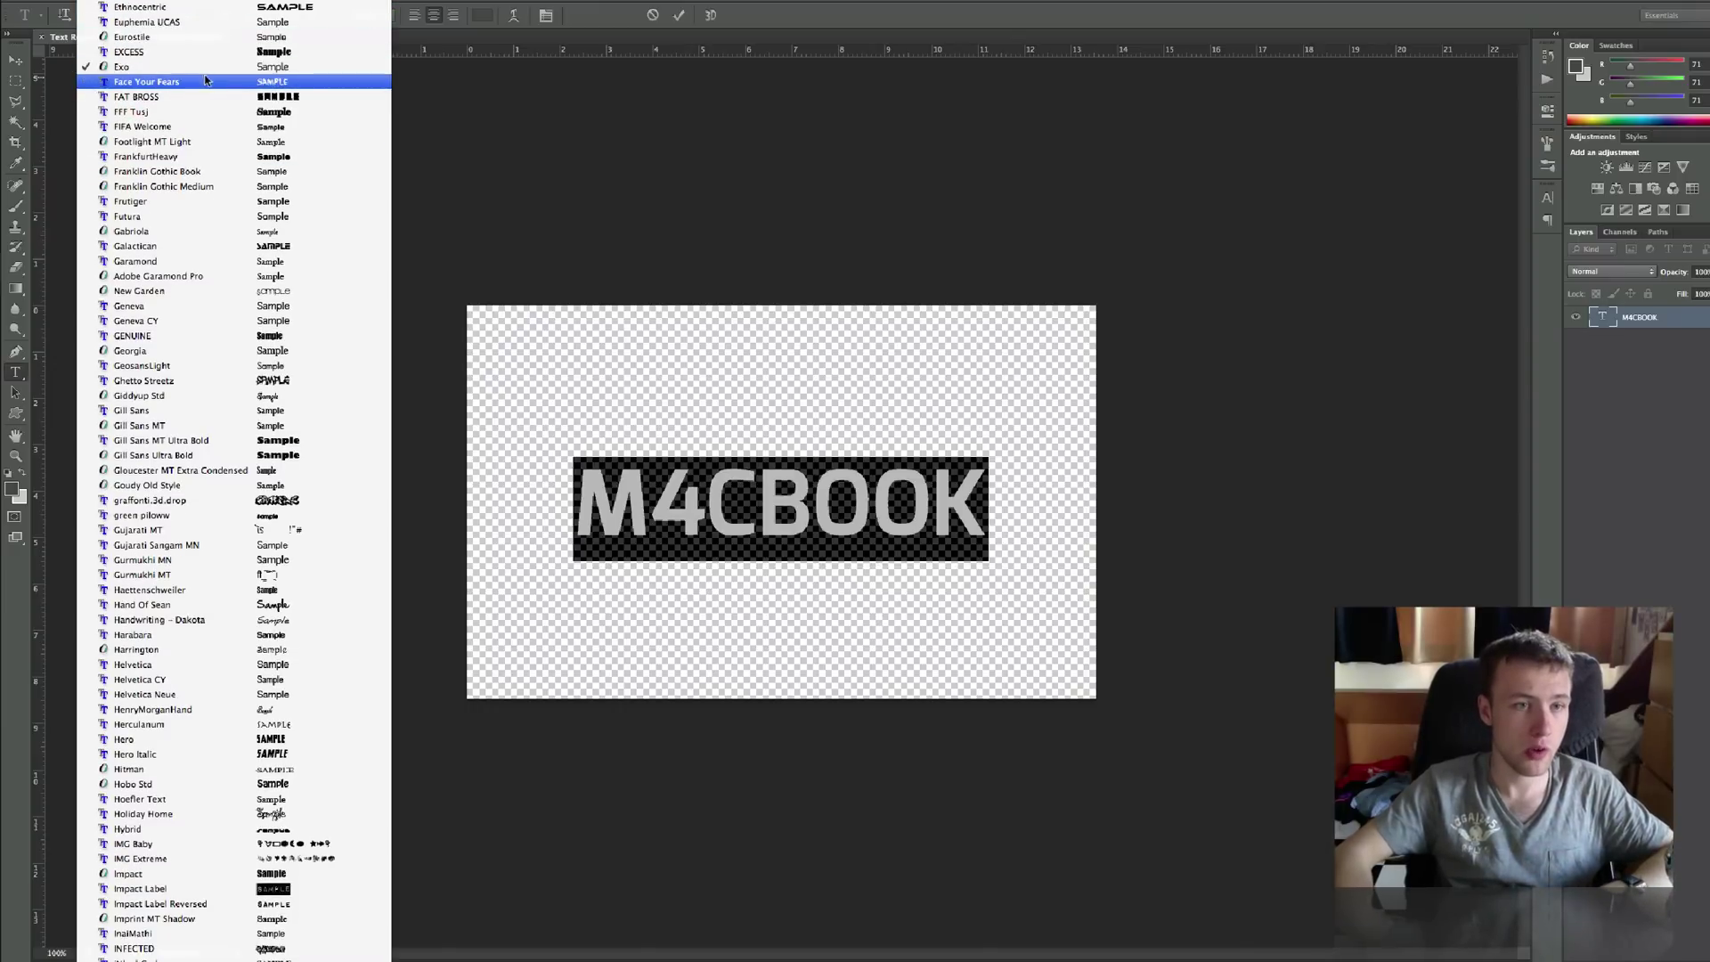
{"action": "left_click", "coordinate": [258, 67]}
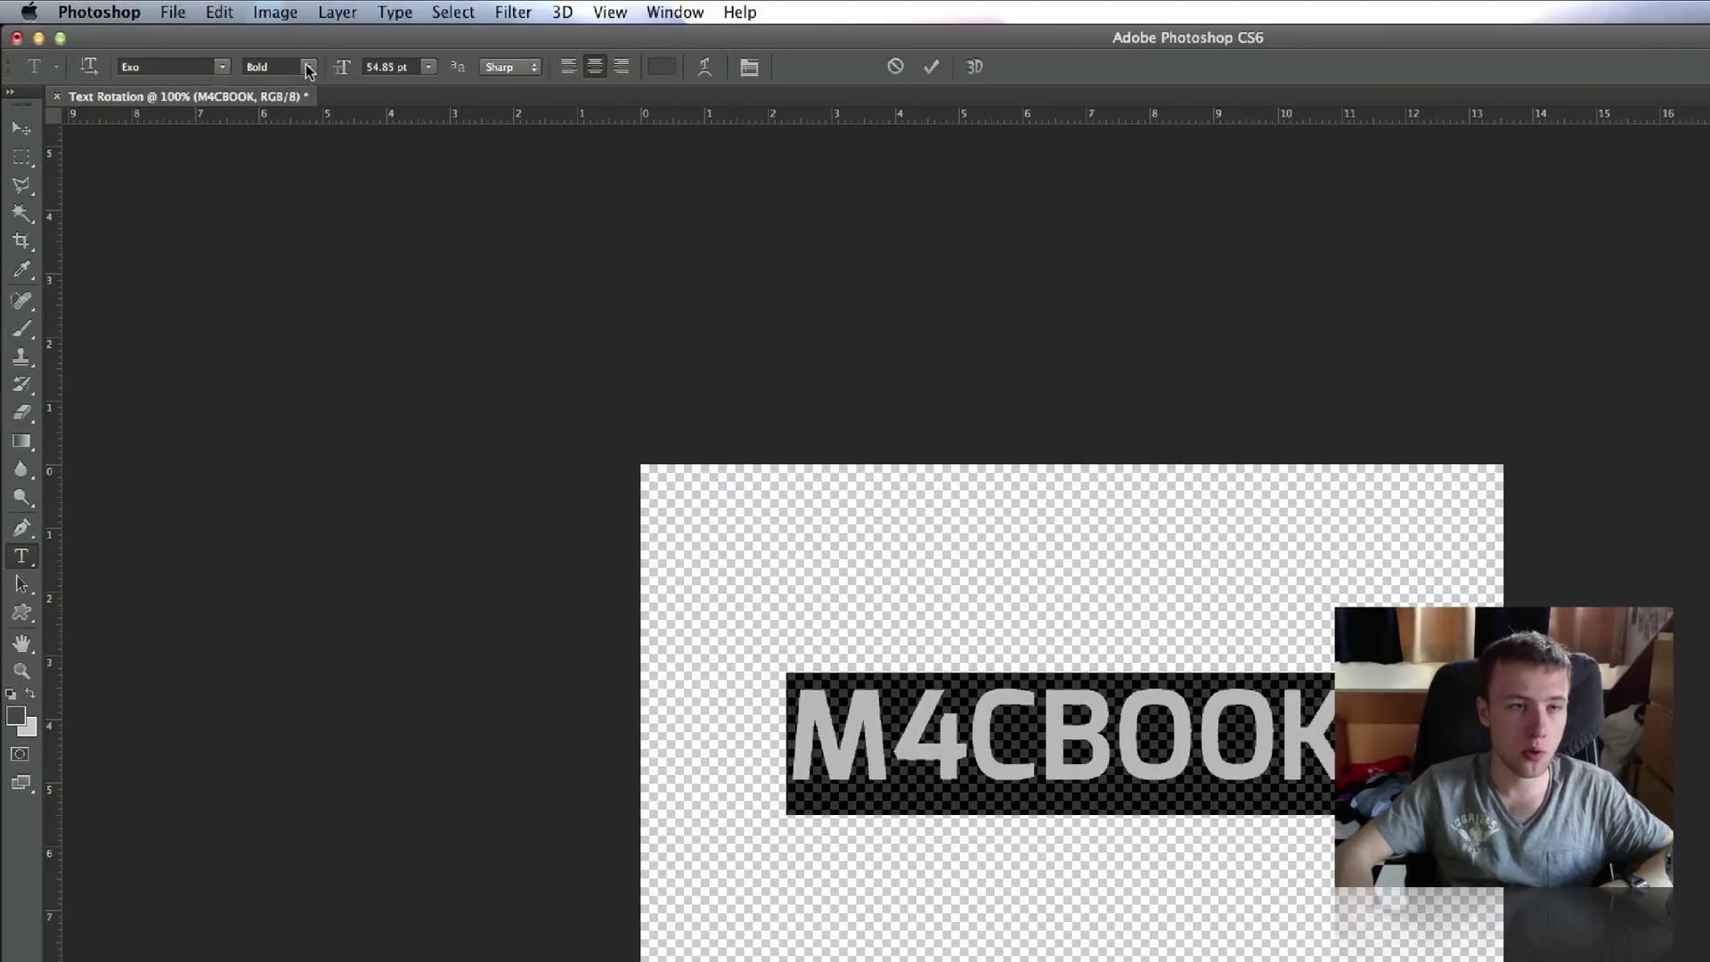
{"action": "left_click", "coordinate": [239, 23]}
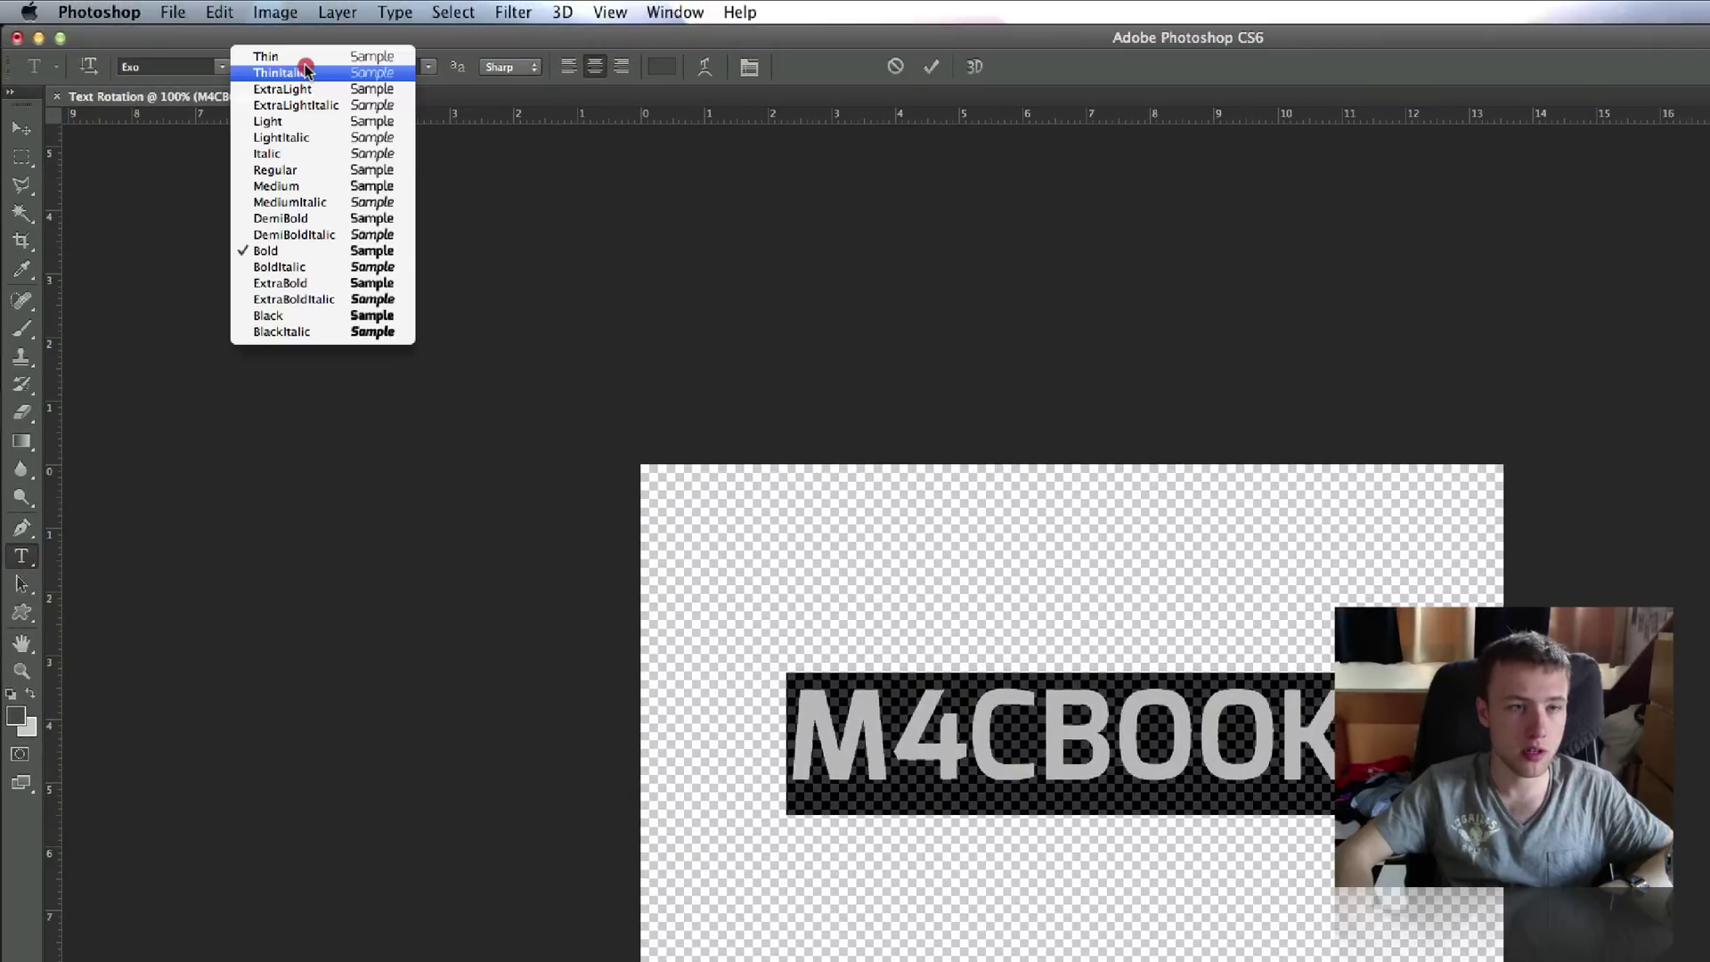
{"action": "left_click", "coordinate": [309, 219]}
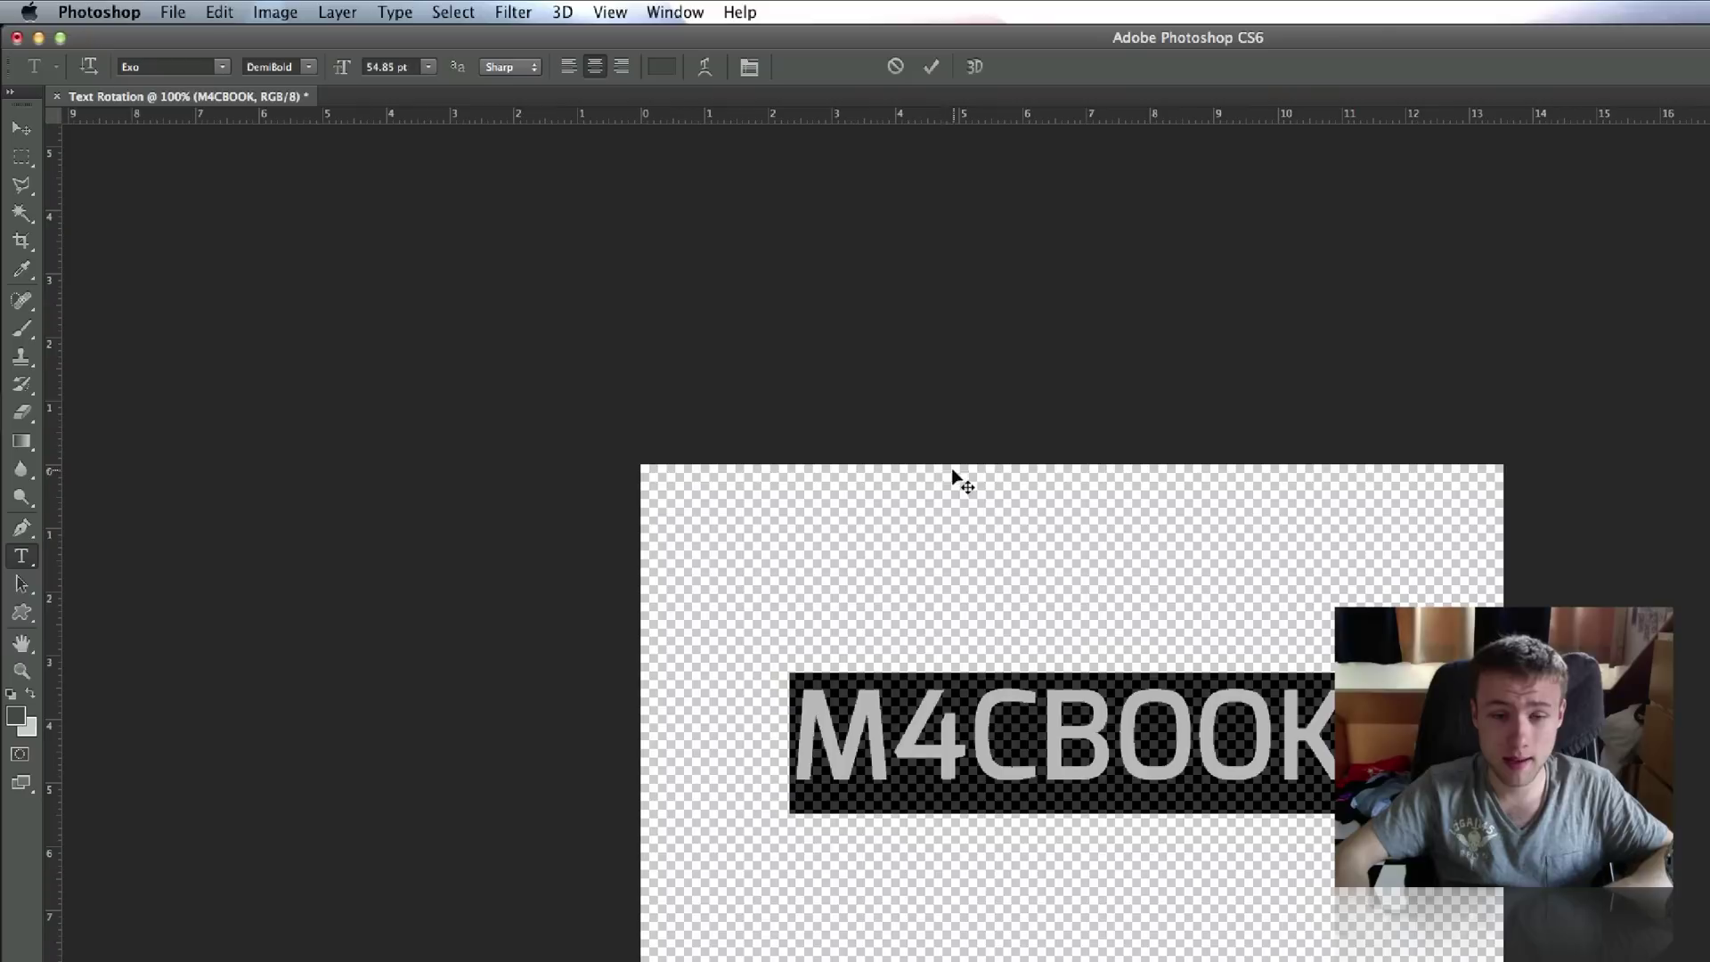
{"action": "left_click", "coordinate": [21, 128]}
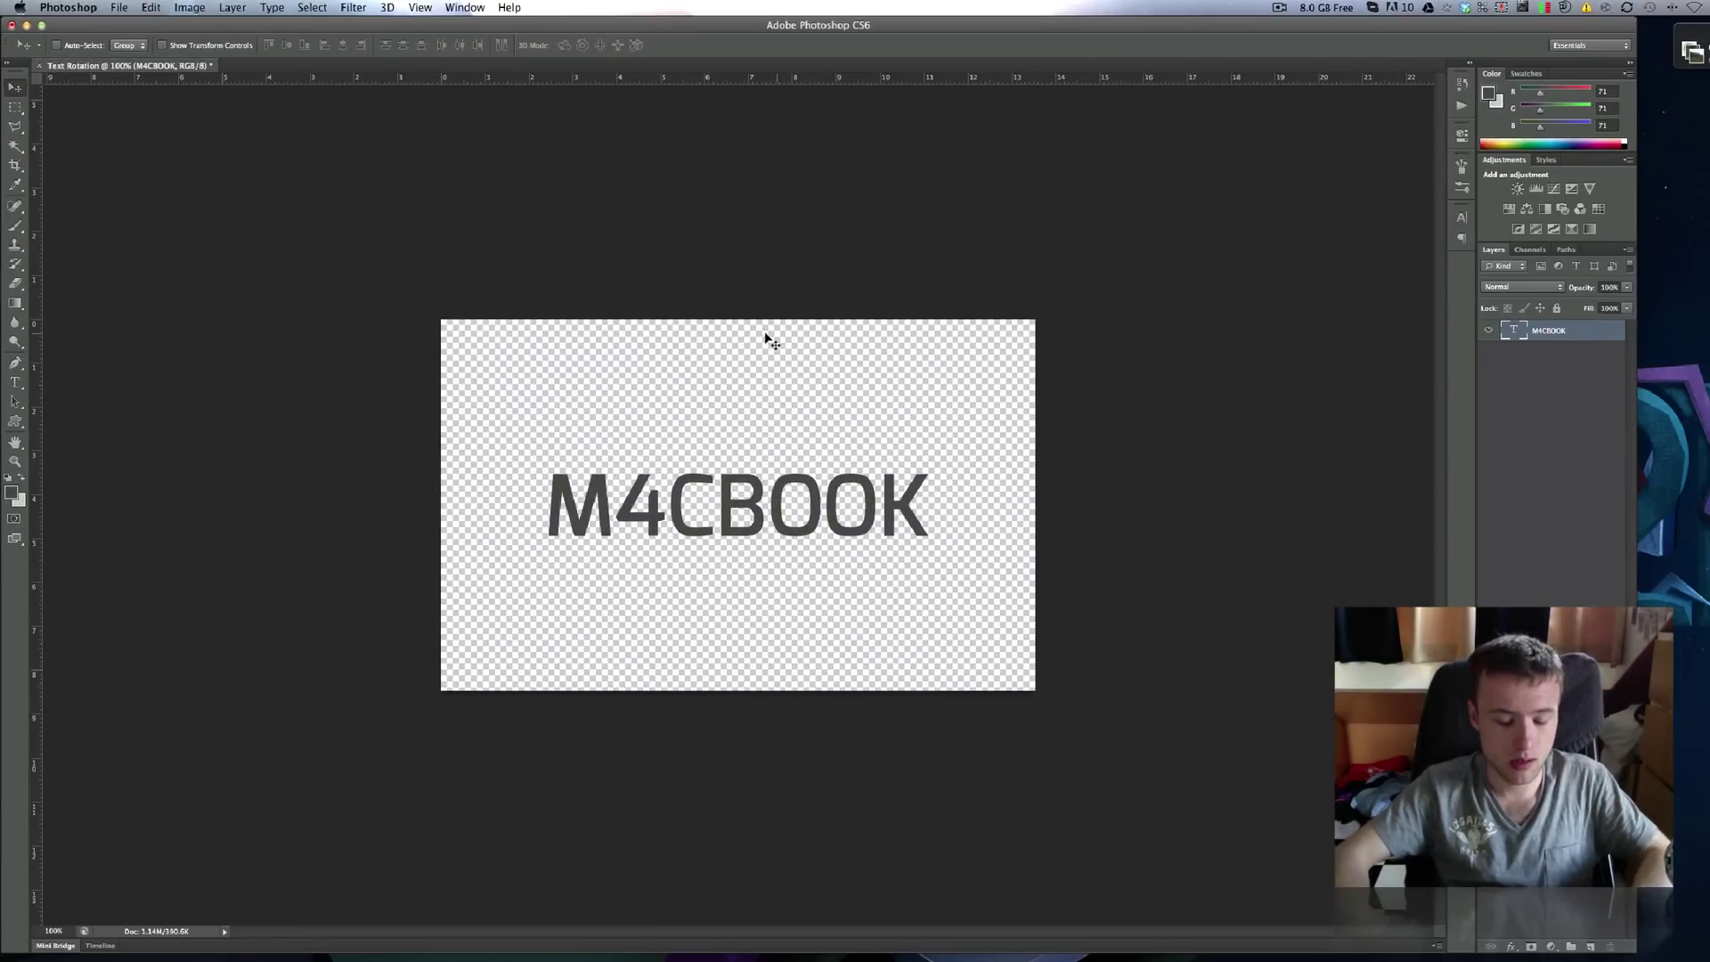
Change the colour of the M4CBOOK text to a lighter, medium grey
{"action": "key", "text": "t"}
{"action": "double_click", "coordinate": [704, 485]}
{"action": "left_click", "coordinate": [455, 44]}
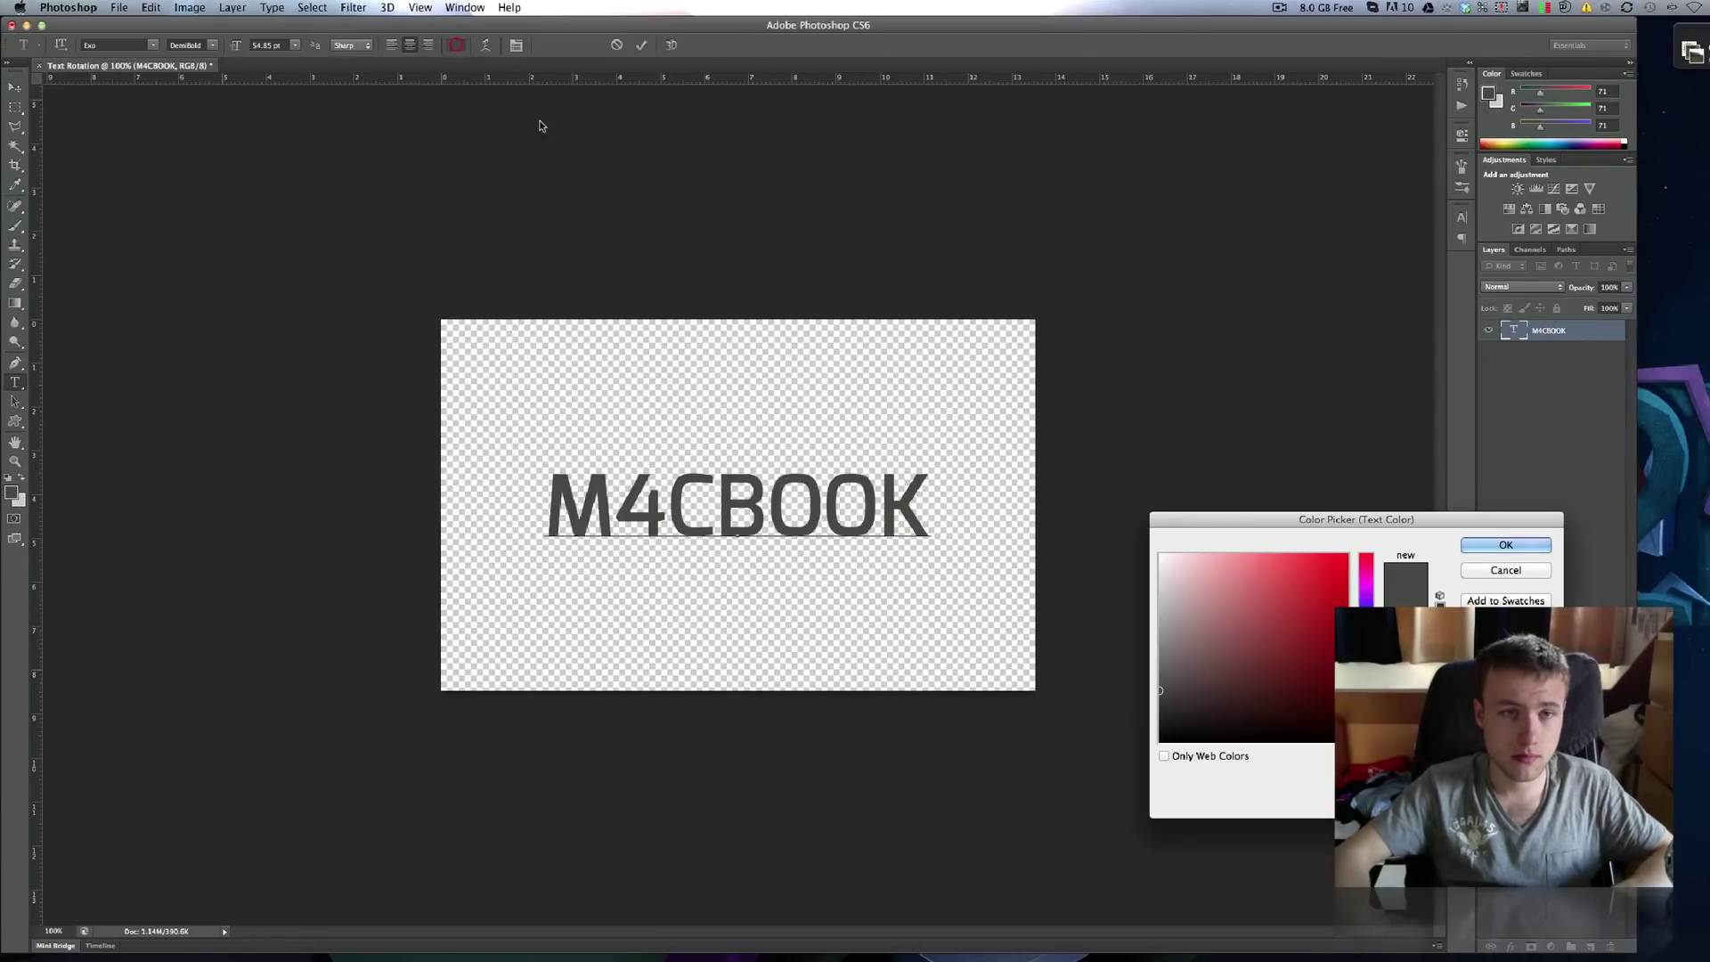
{"action": "left_click", "coordinate": [1160, 648]}
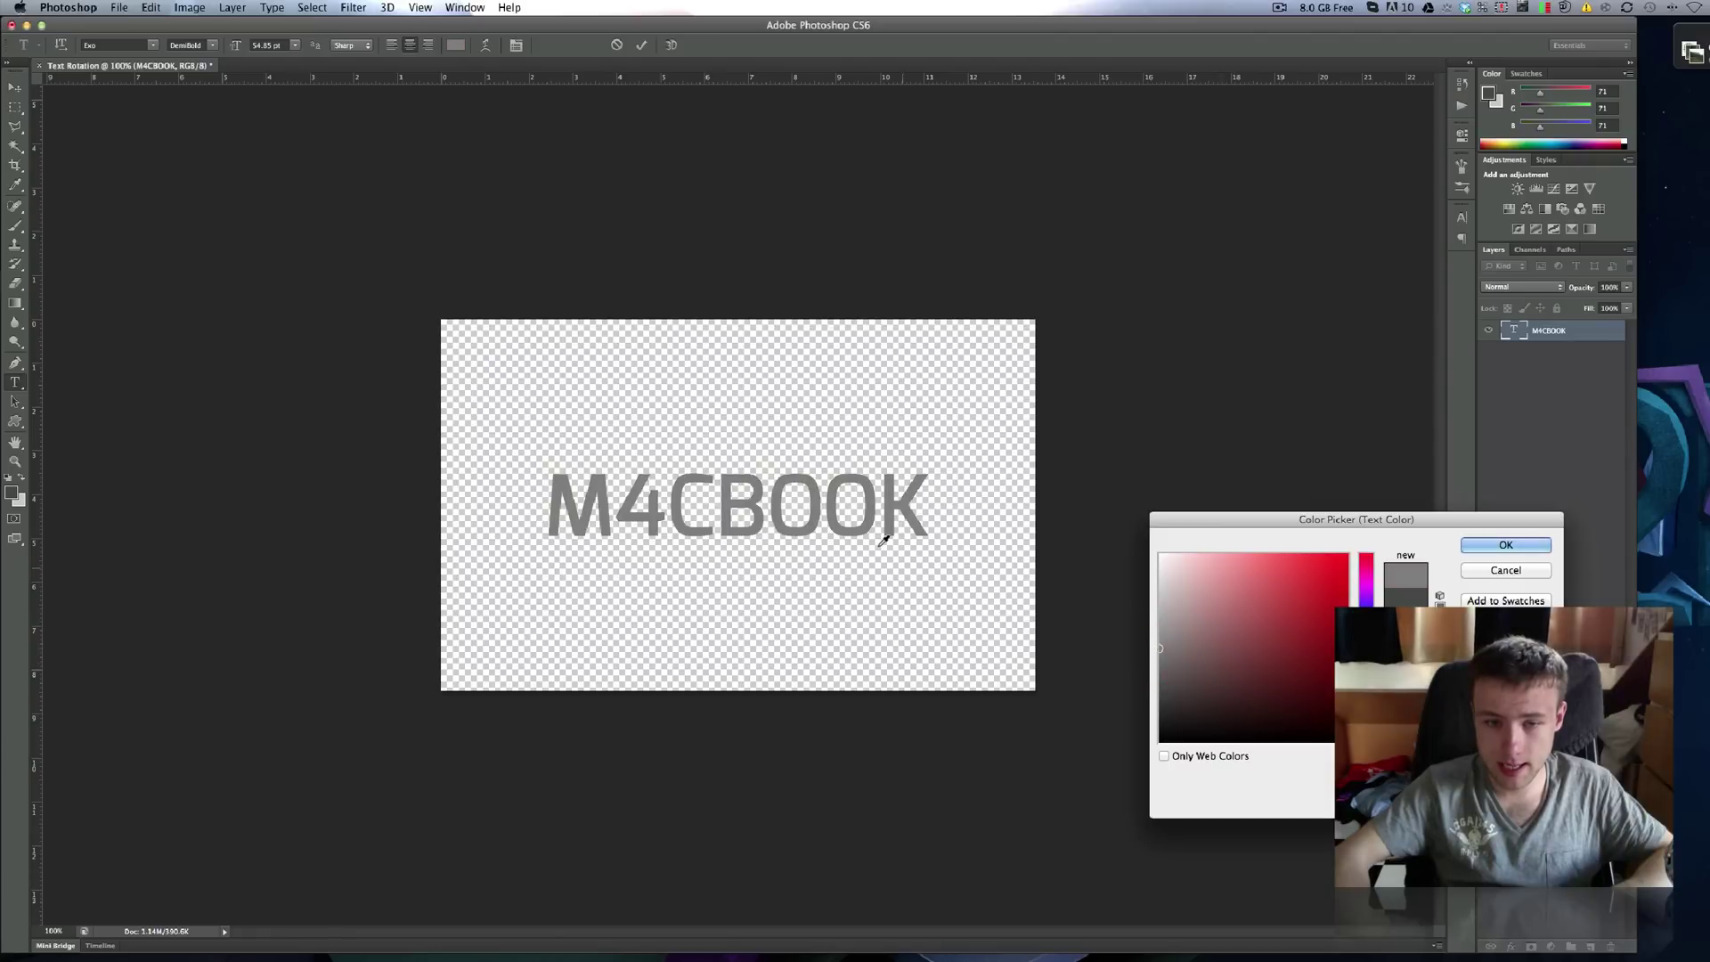
{"action": "left_click", "coordinate": [1505, 545]}
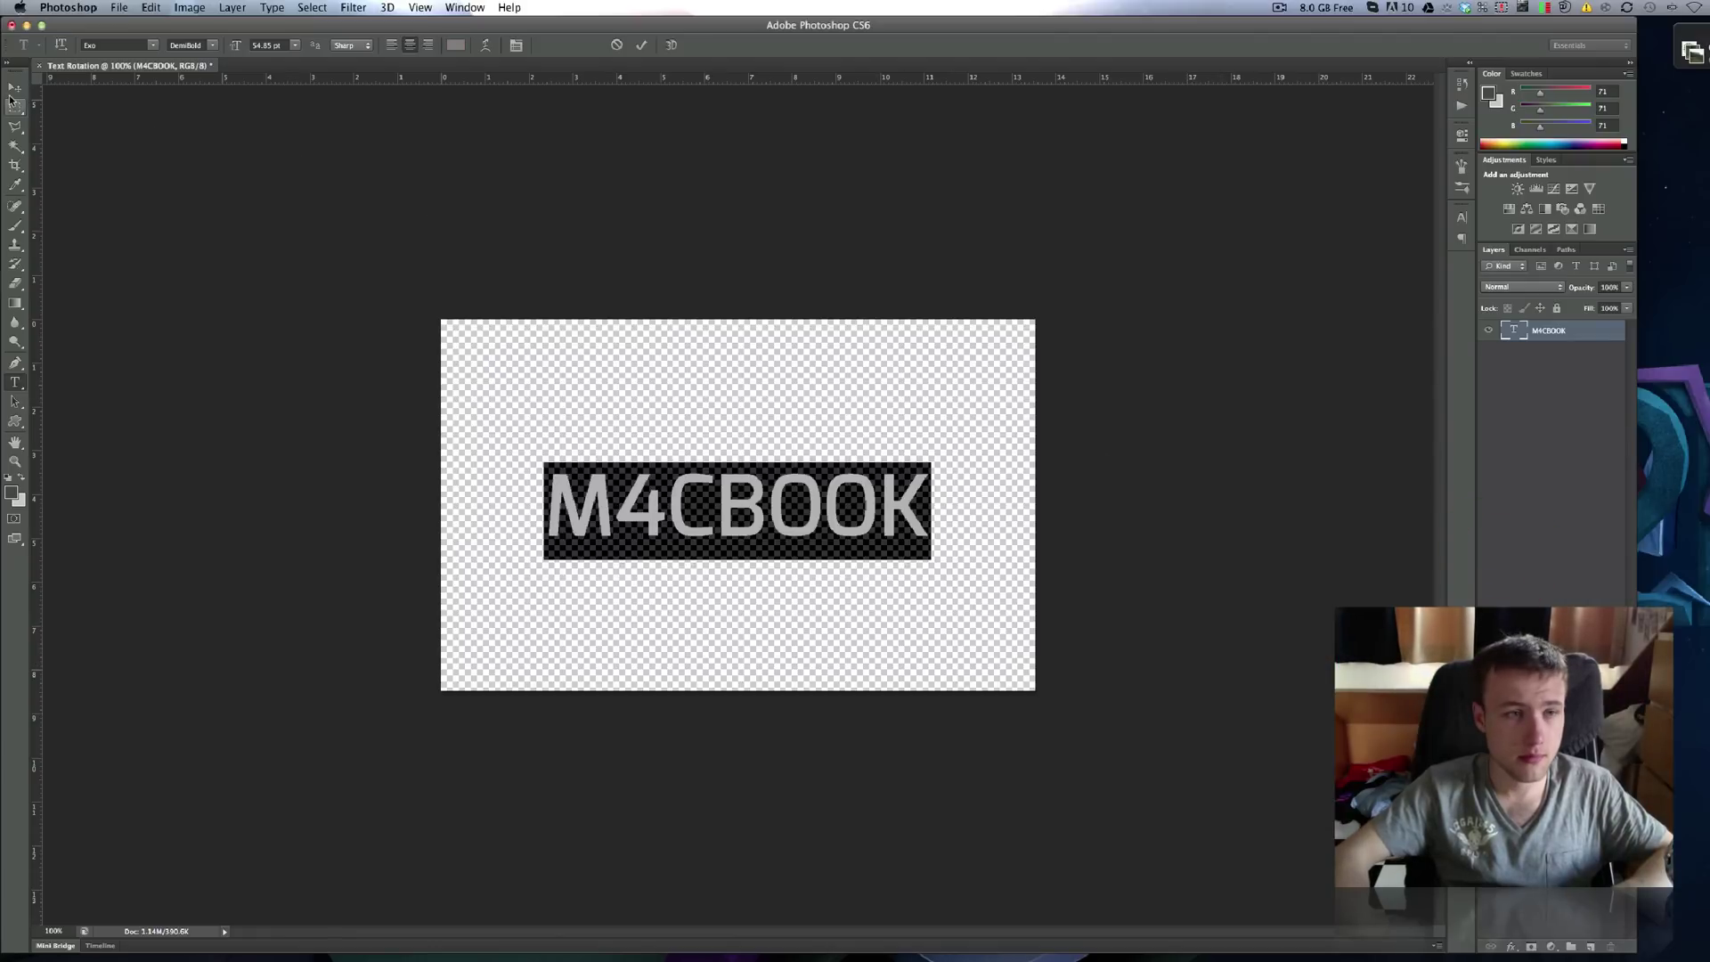
{"action": "left_click", "coordinate": [14, 88]}
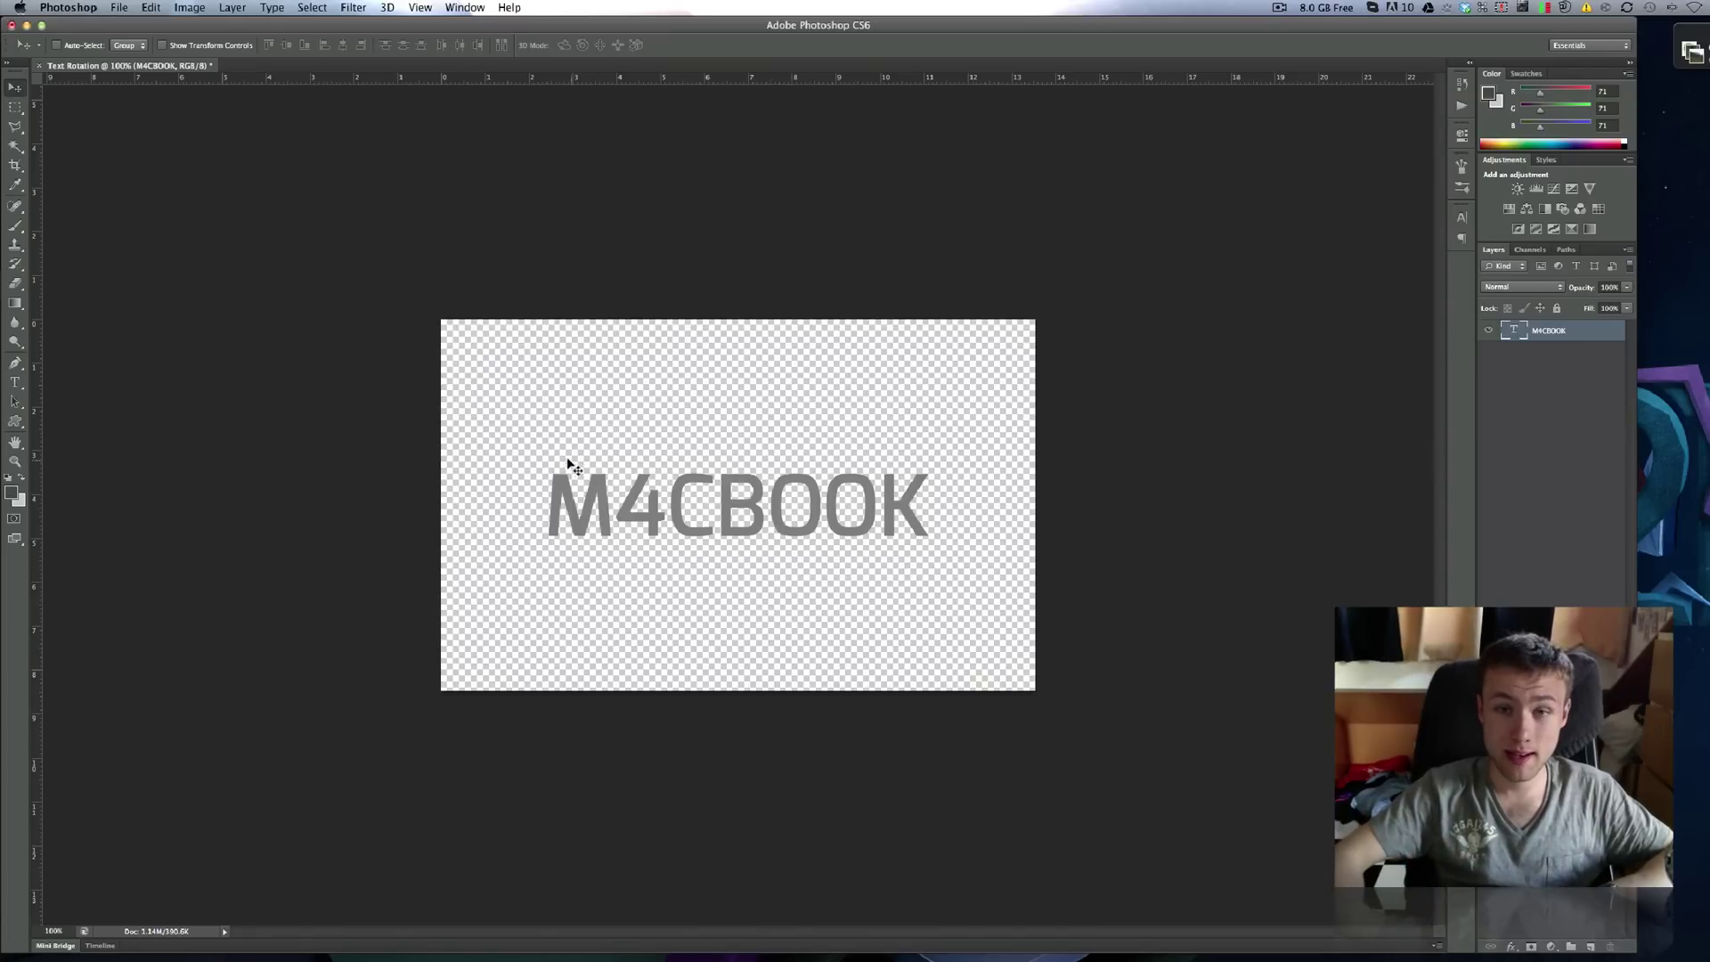
Create a 3D extrusion from the M4CBOOK text layer and accept switching to the 3D workspace
{"action": "left_click", "coordinate": [387, 8]}
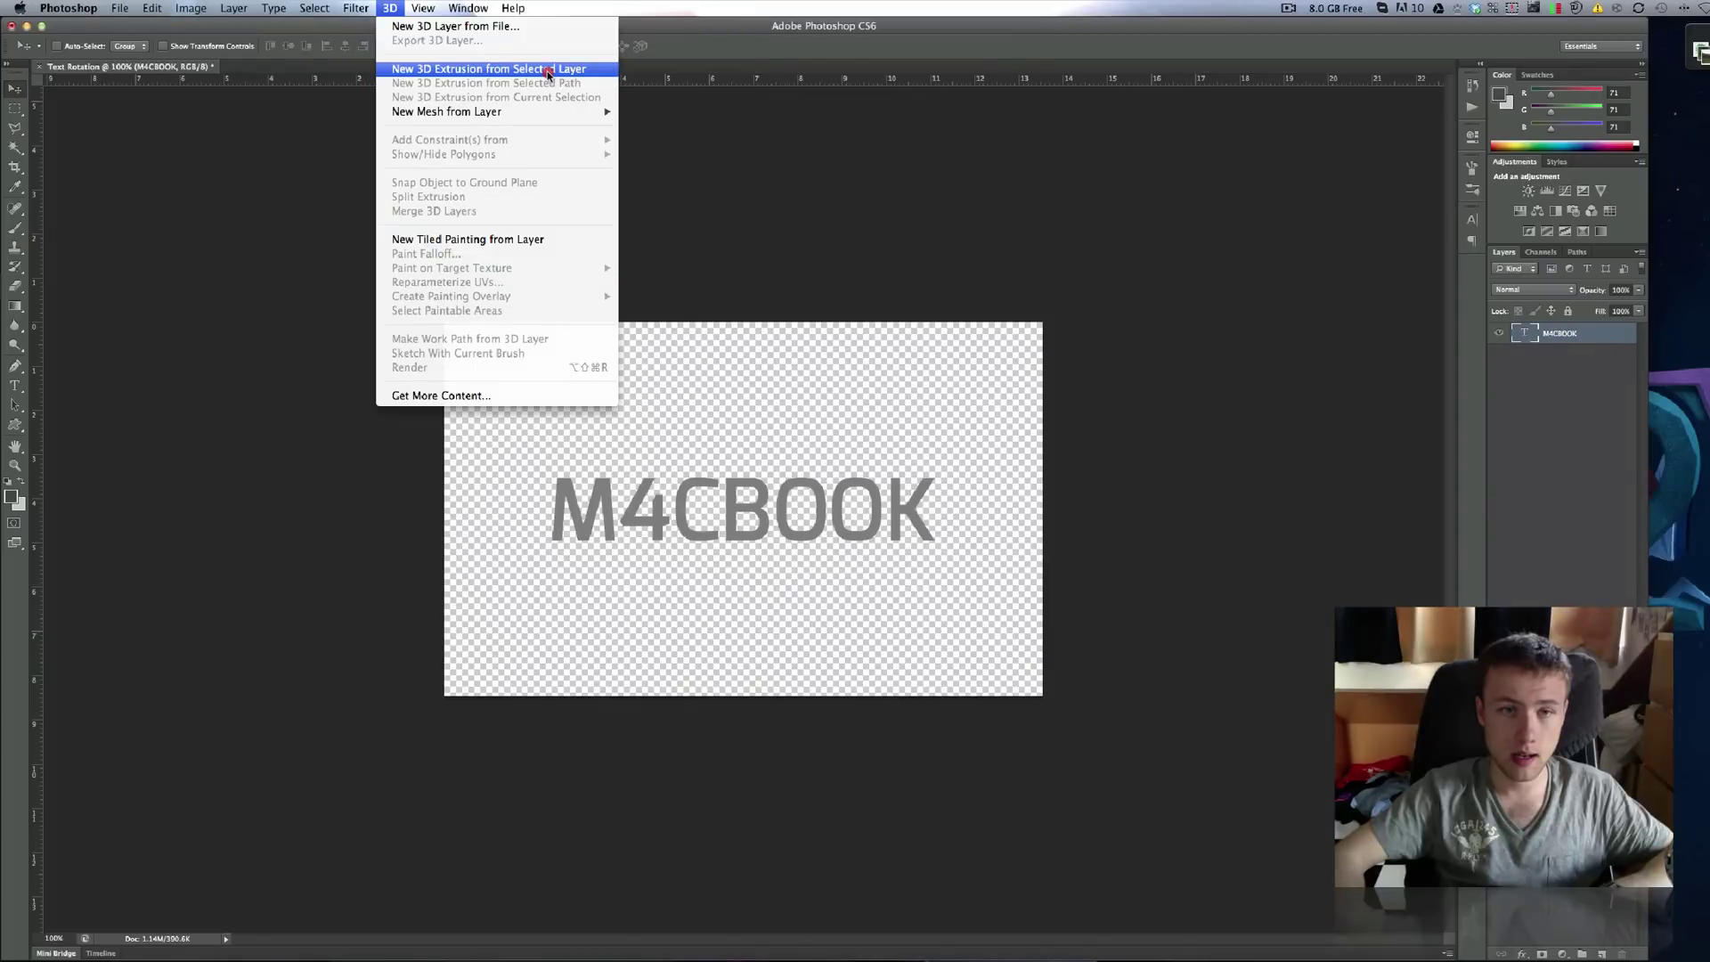
{"action": "left_click", "coordinate": [549, 73]}
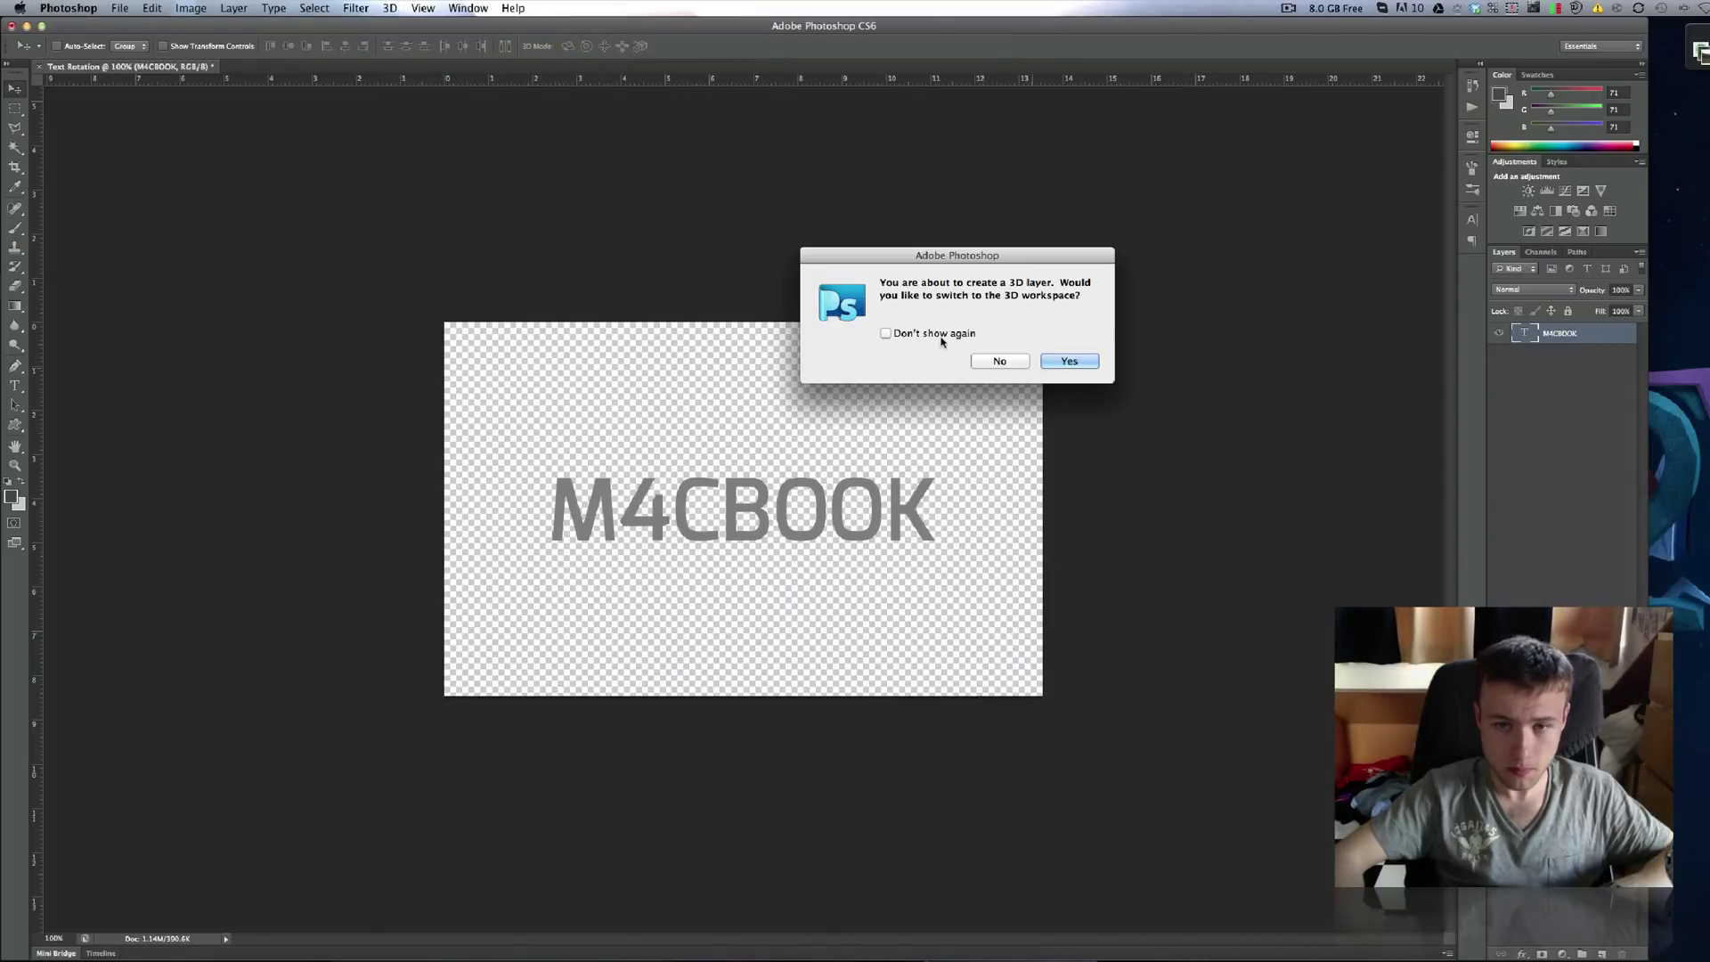
{"action": "left_click_drag", "start_coordinate": [953, 267], "coordinate": [886, 259]}
{"action": "left_click", "coordinate": [1002, 362]}
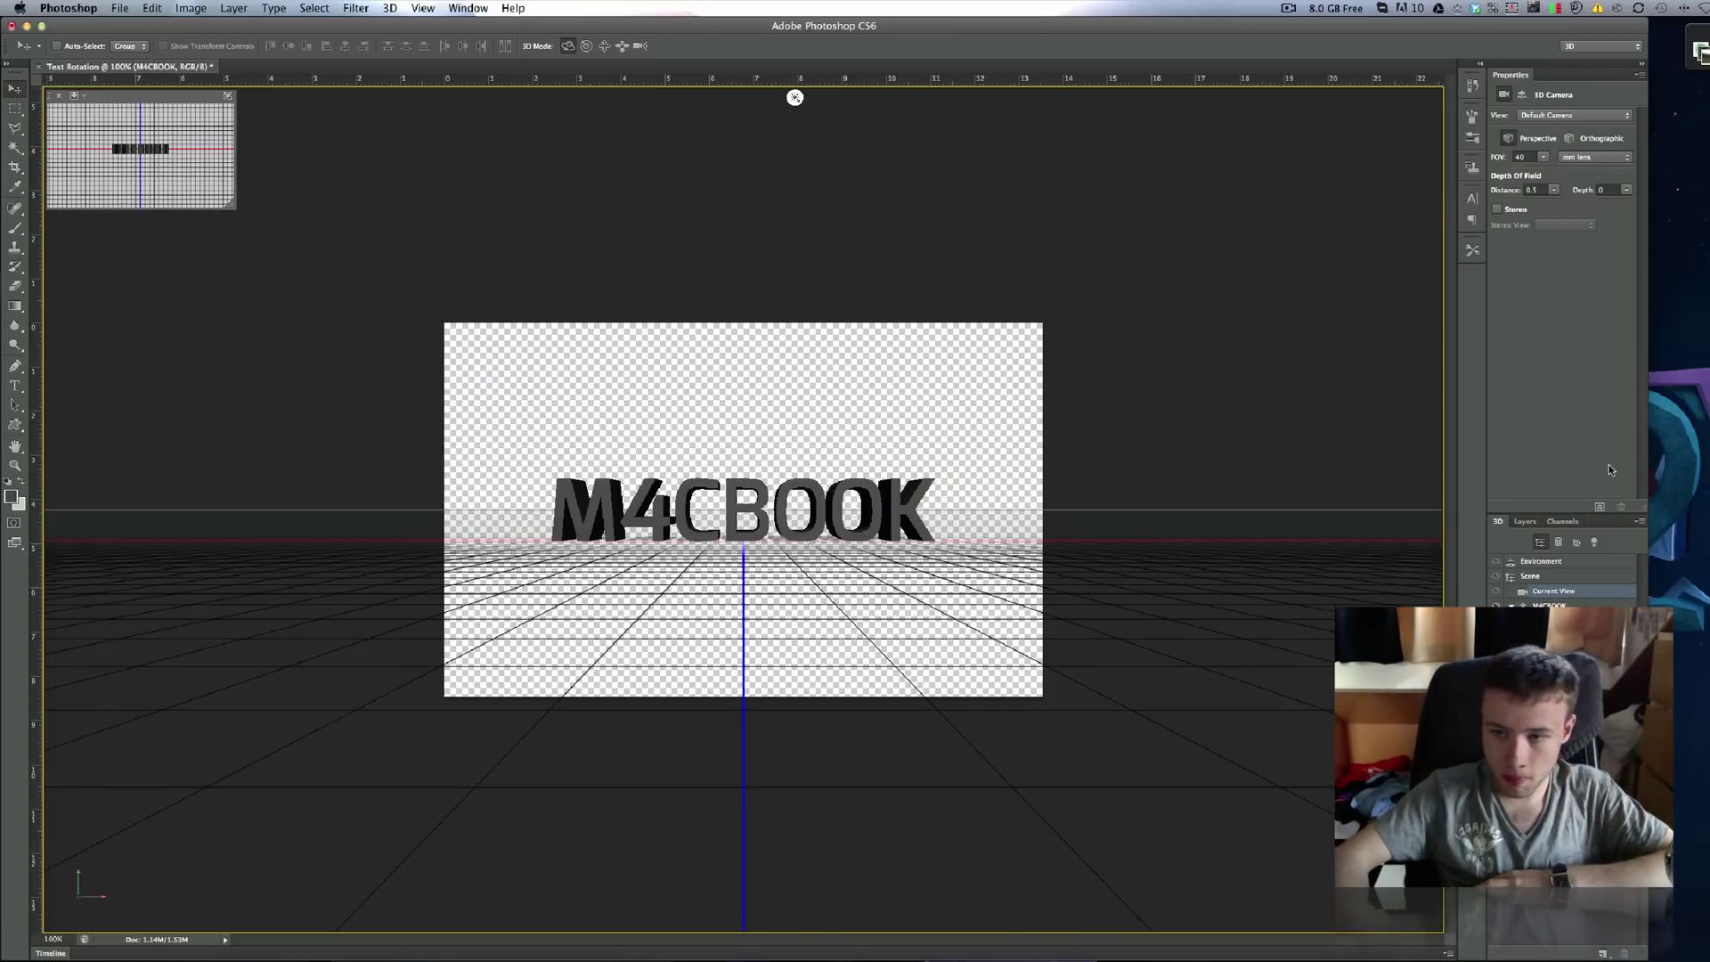
Compare selecting the Current View camera with selecting the M4CBOOK mesh in the 3D scene
{"action": "left_click_drag", "start_coordinate": [801, 378], "coordinate": [801, 98]}
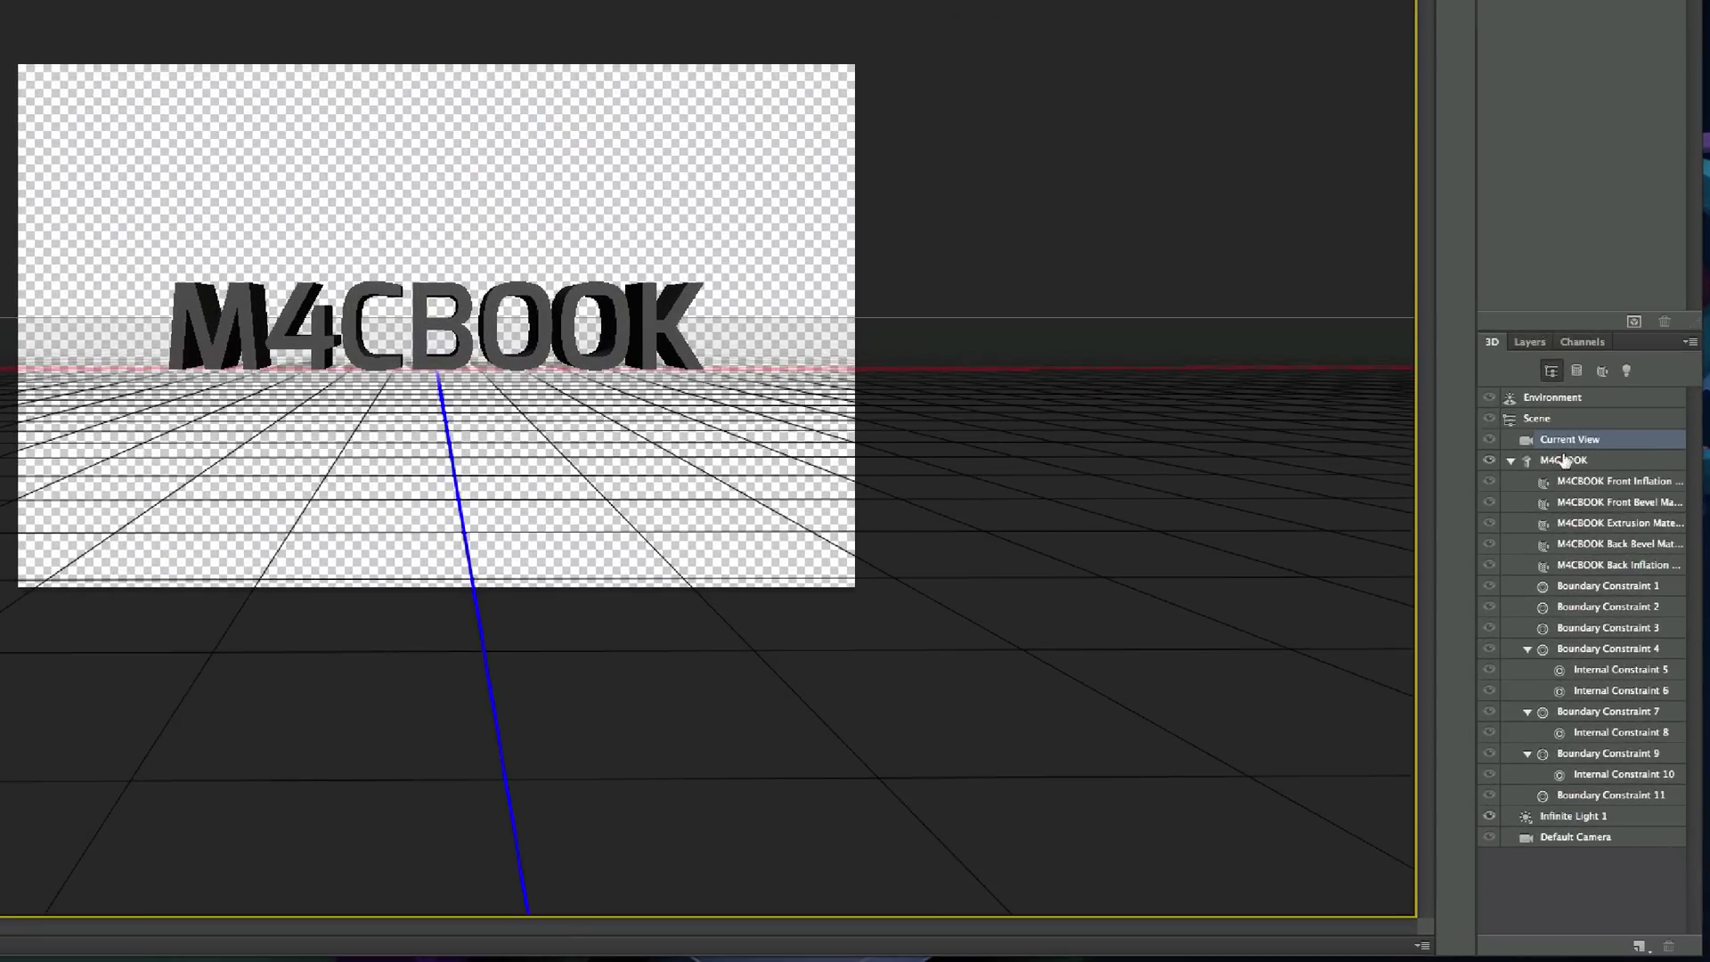
{"action": "left_click", "coordinate": [1545, 418]}
{"action": "left_click", "coordinate": [1558, 460]}
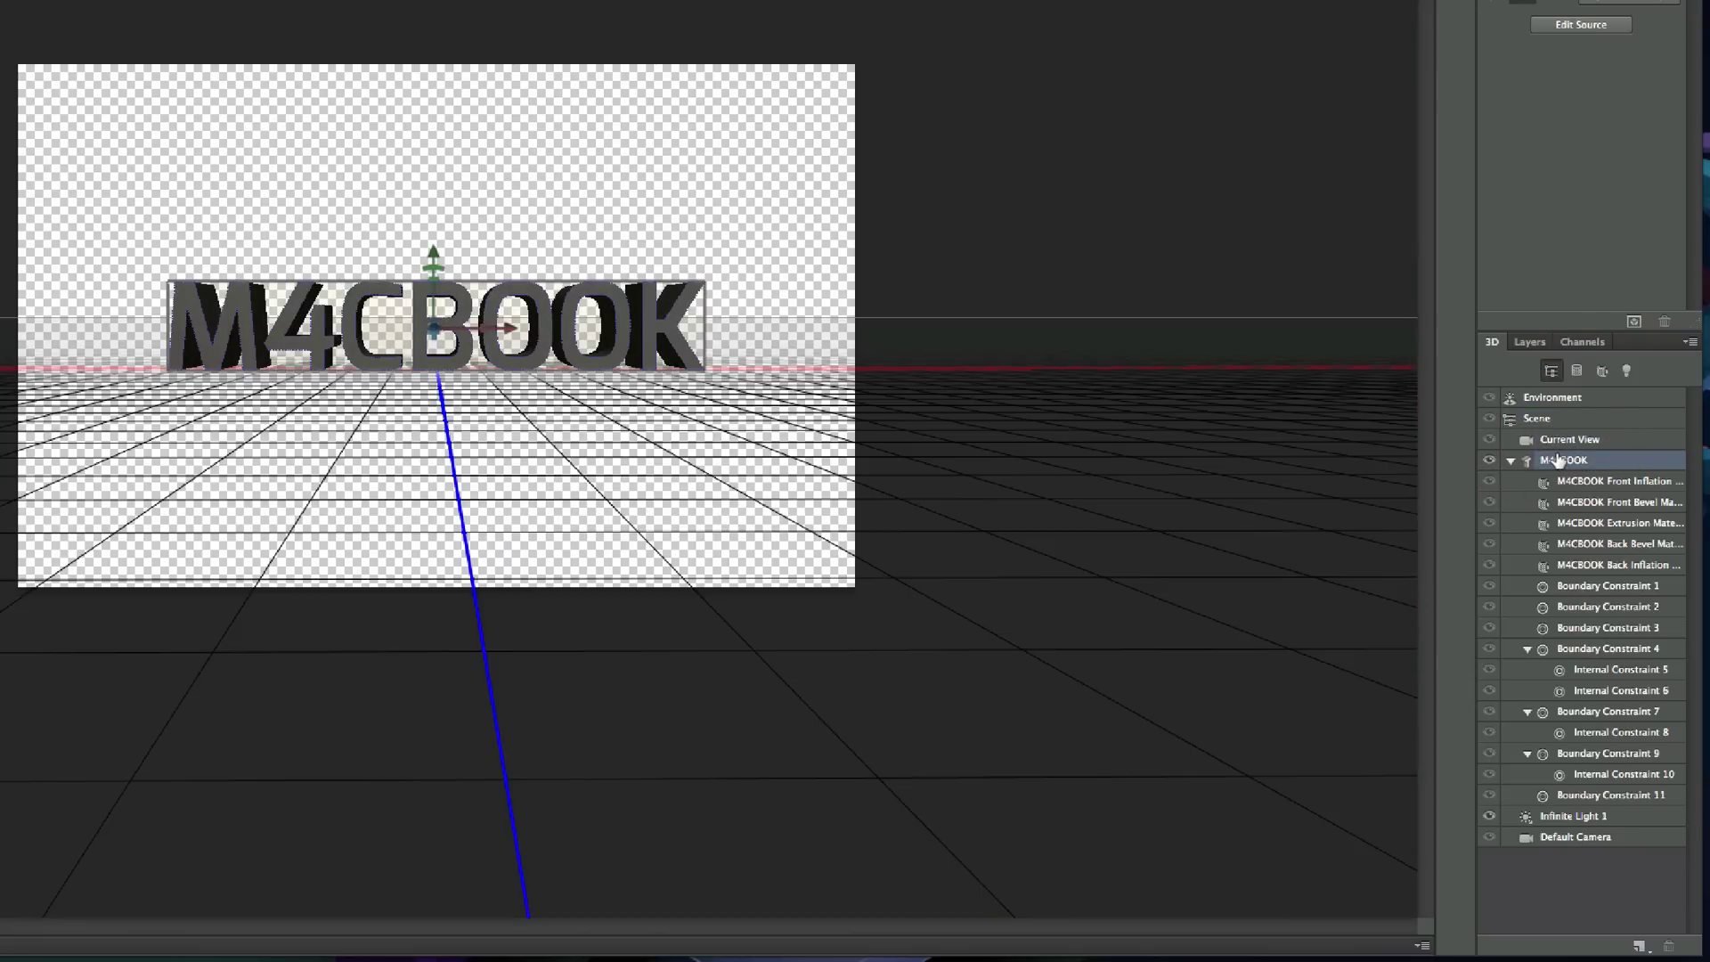
{"action": "left_click", "coordinate": [1558, 440]}
{"action": "left_click", "coordinate": [1563, 459]}
{"action": "left_click", "coordinate": [1562, 440]}
{"action": "left_click", "coordinate": [1564, 460]}
{"action": "left_click", "coordinate": [1571, 440]}
Examine the extruded M4CBOOK text from different angles by orbiting the current camera view
{"action": "mouse_move", "coordinate": [721, 183]}
{"action": "left_mouse_down"}
{"action": "mouse_move", "coordinate": [392, 303]}
{"action": "mouse_move", "coordinate": [851, 184]}
{"action": "mouse_move", "coordinate": [534, 202]}
{"action": "mouse_move", "coordinate": [637, 240]}
{"action": "mouse_move", "coordinate": [751, 222]}
{"action": "mouse_move", "coordinate": [732, 199]}
{"action": "left_mouse_up"}
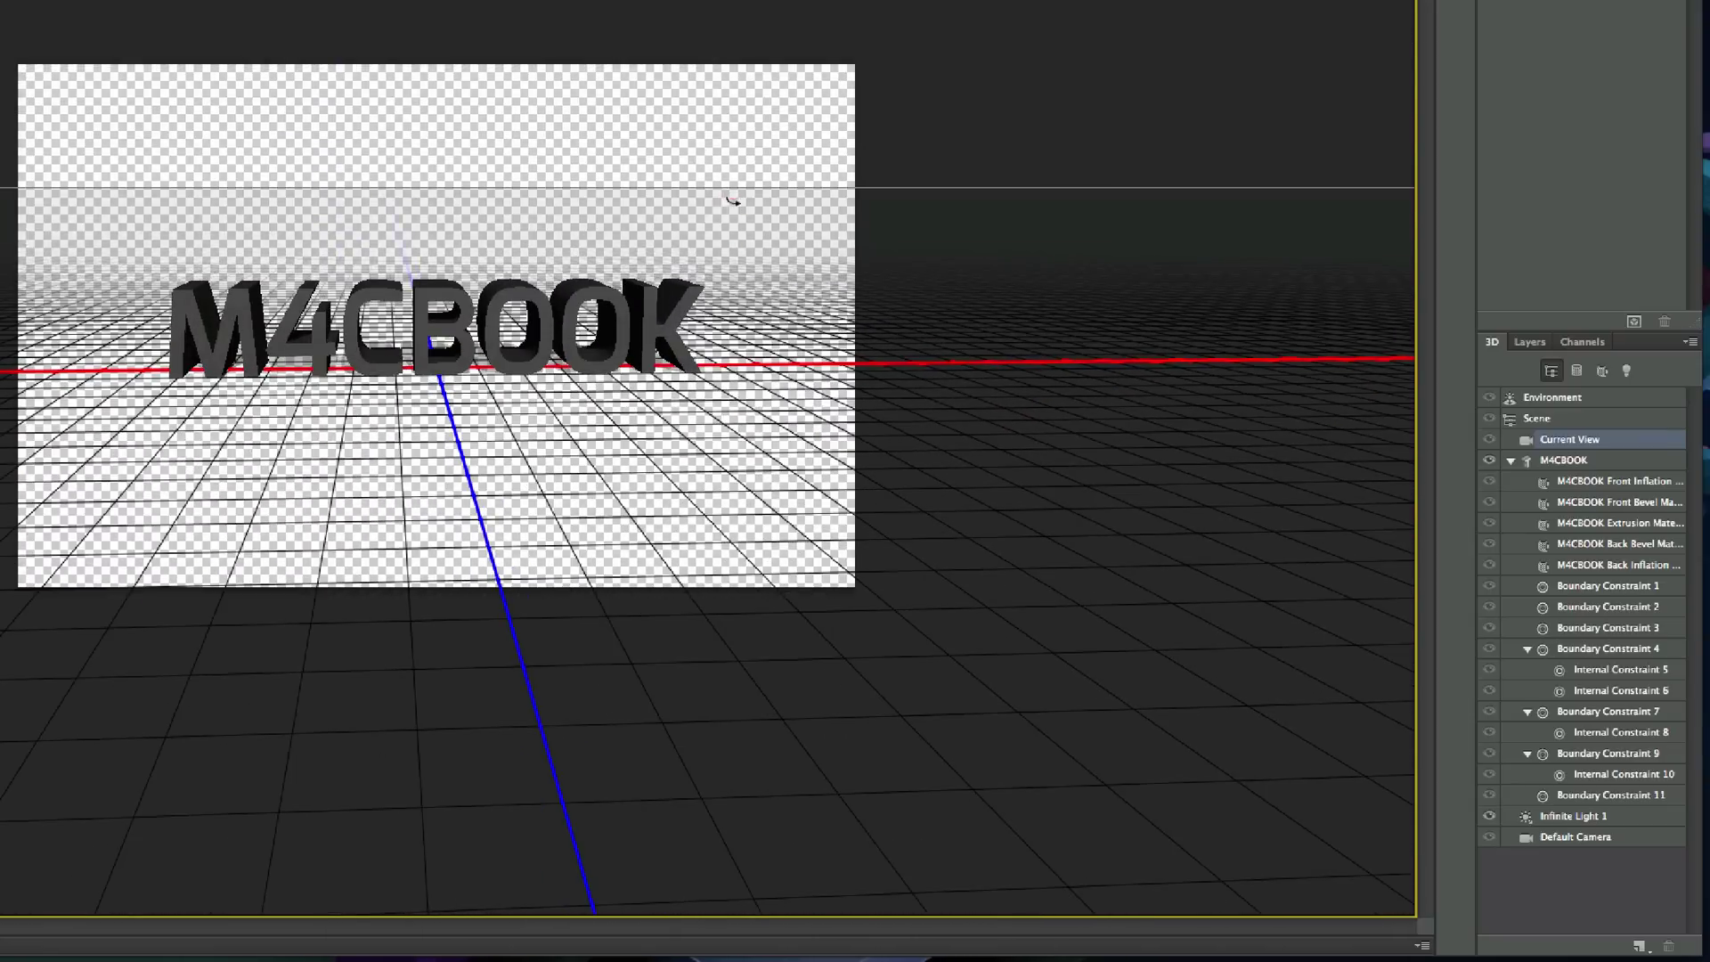
{"action": "left_click", "coordinate": [1592, 463]}
{"action": "left_click_drag", "start_coordinate": [676, 258], "coordinate": [565, 307]}
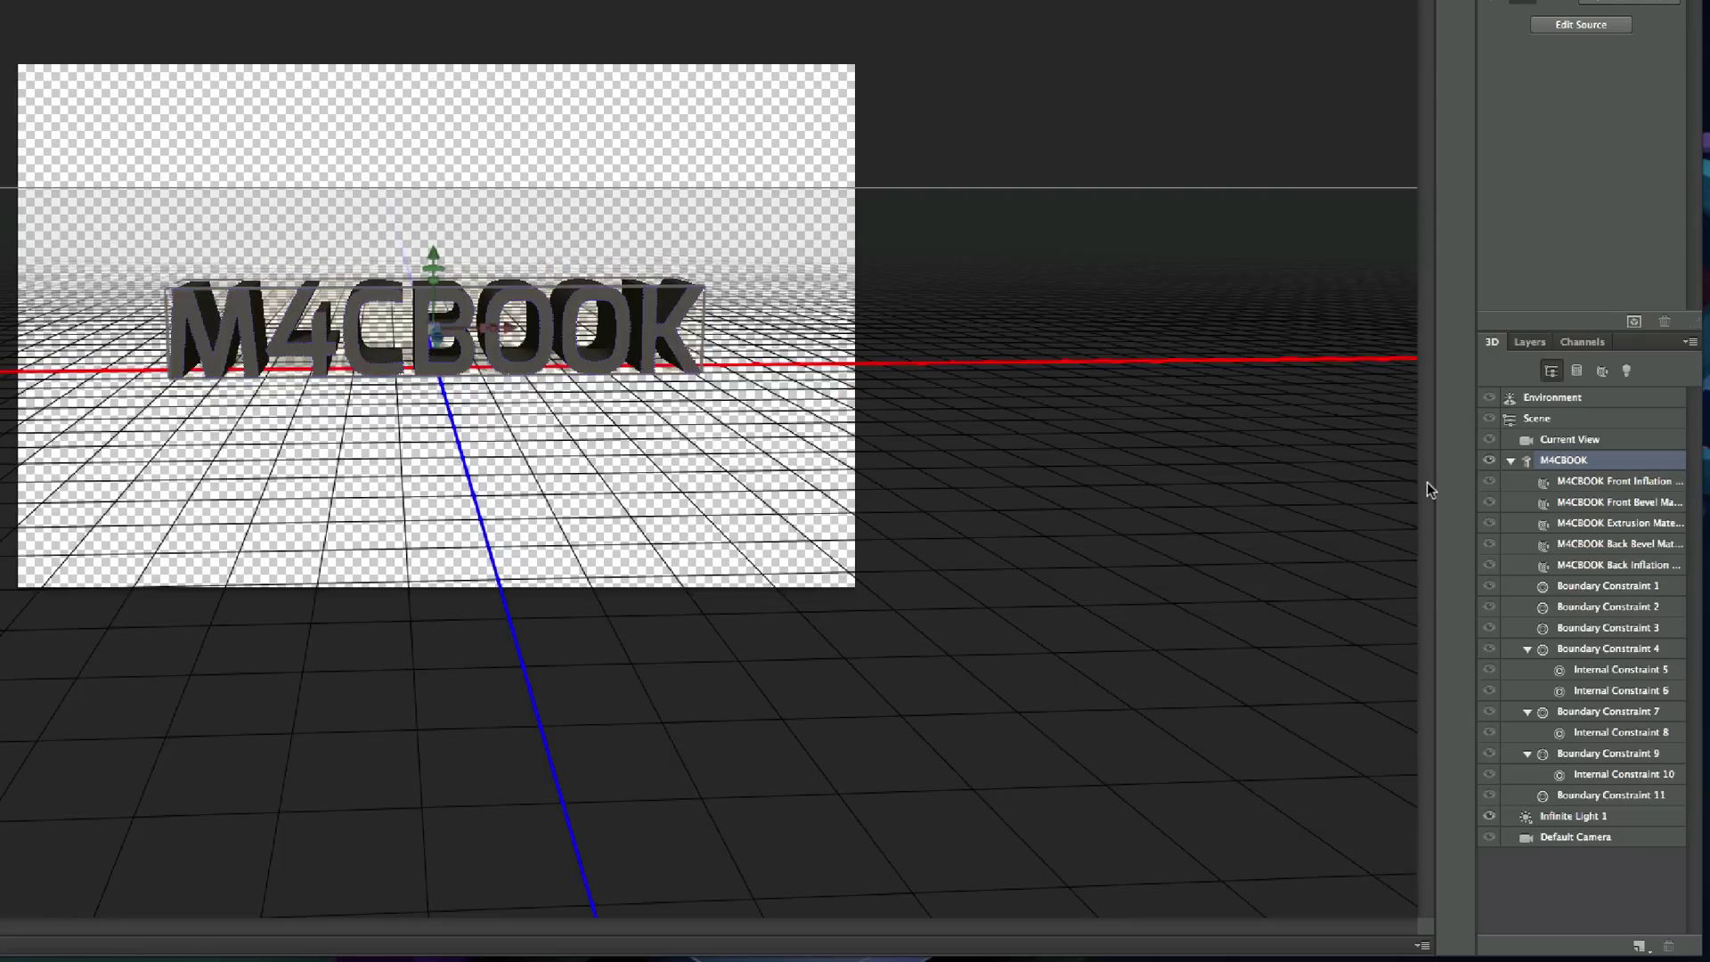
{"action": "left_click", "coordinate": [1571, 439]}
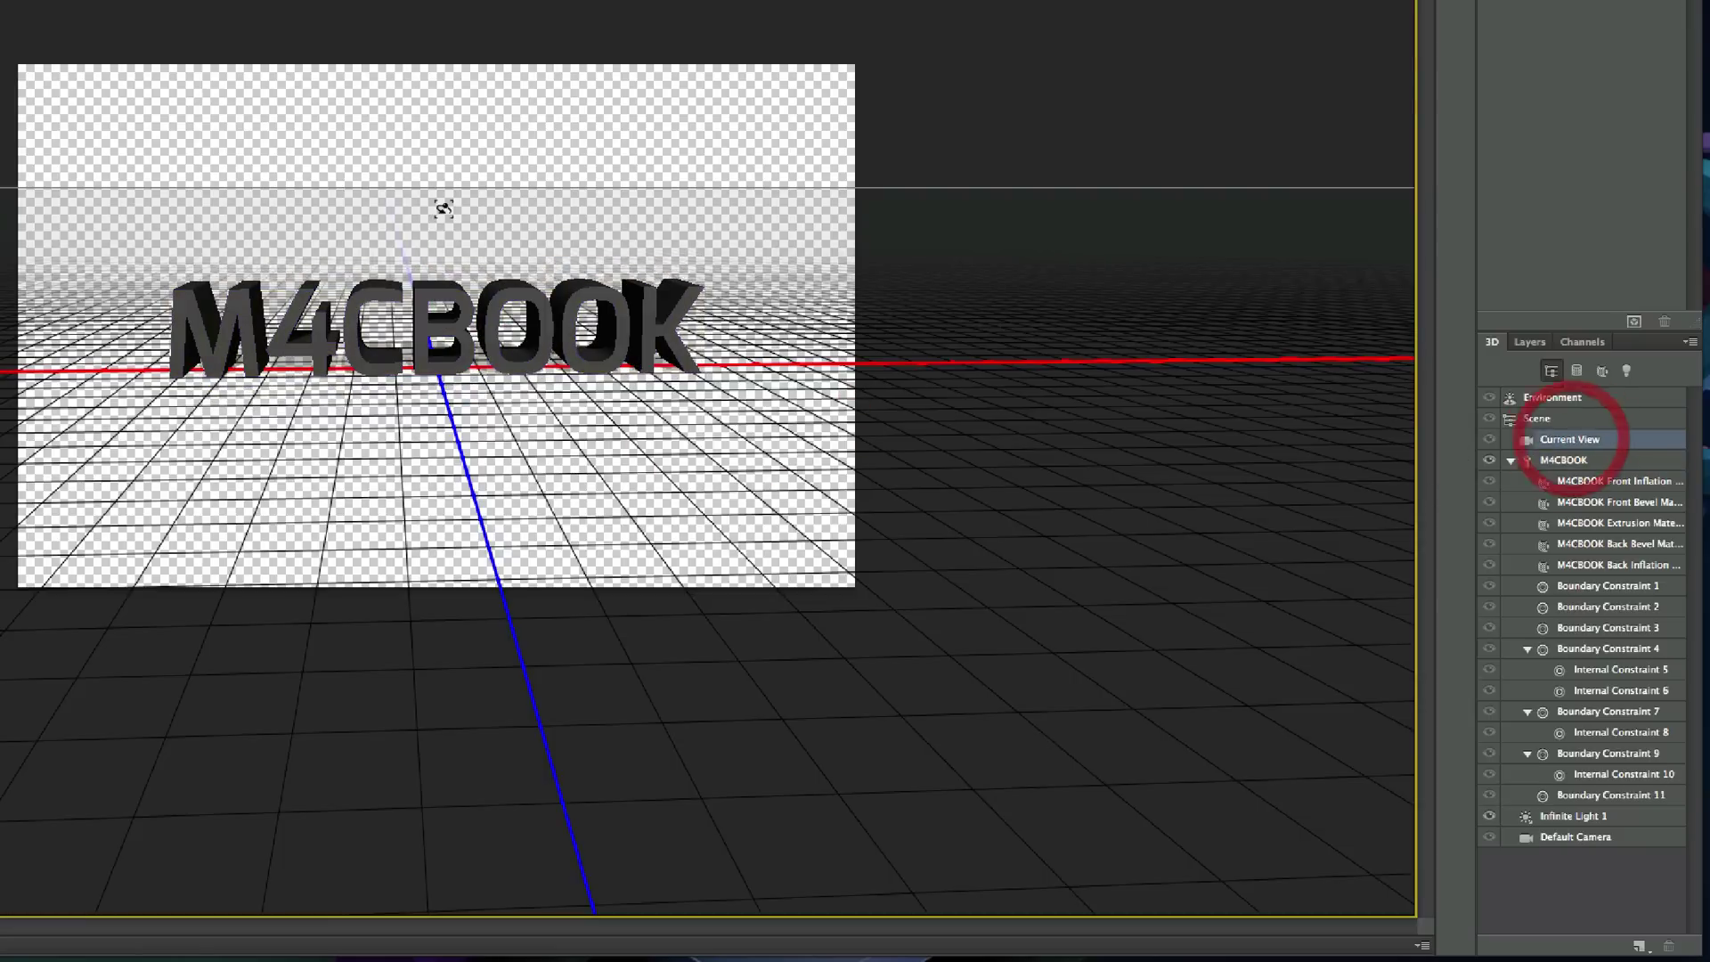
{"action": "left_click_drag", "start_coordinate": [530, 241], "coordinate": [439, 255]}
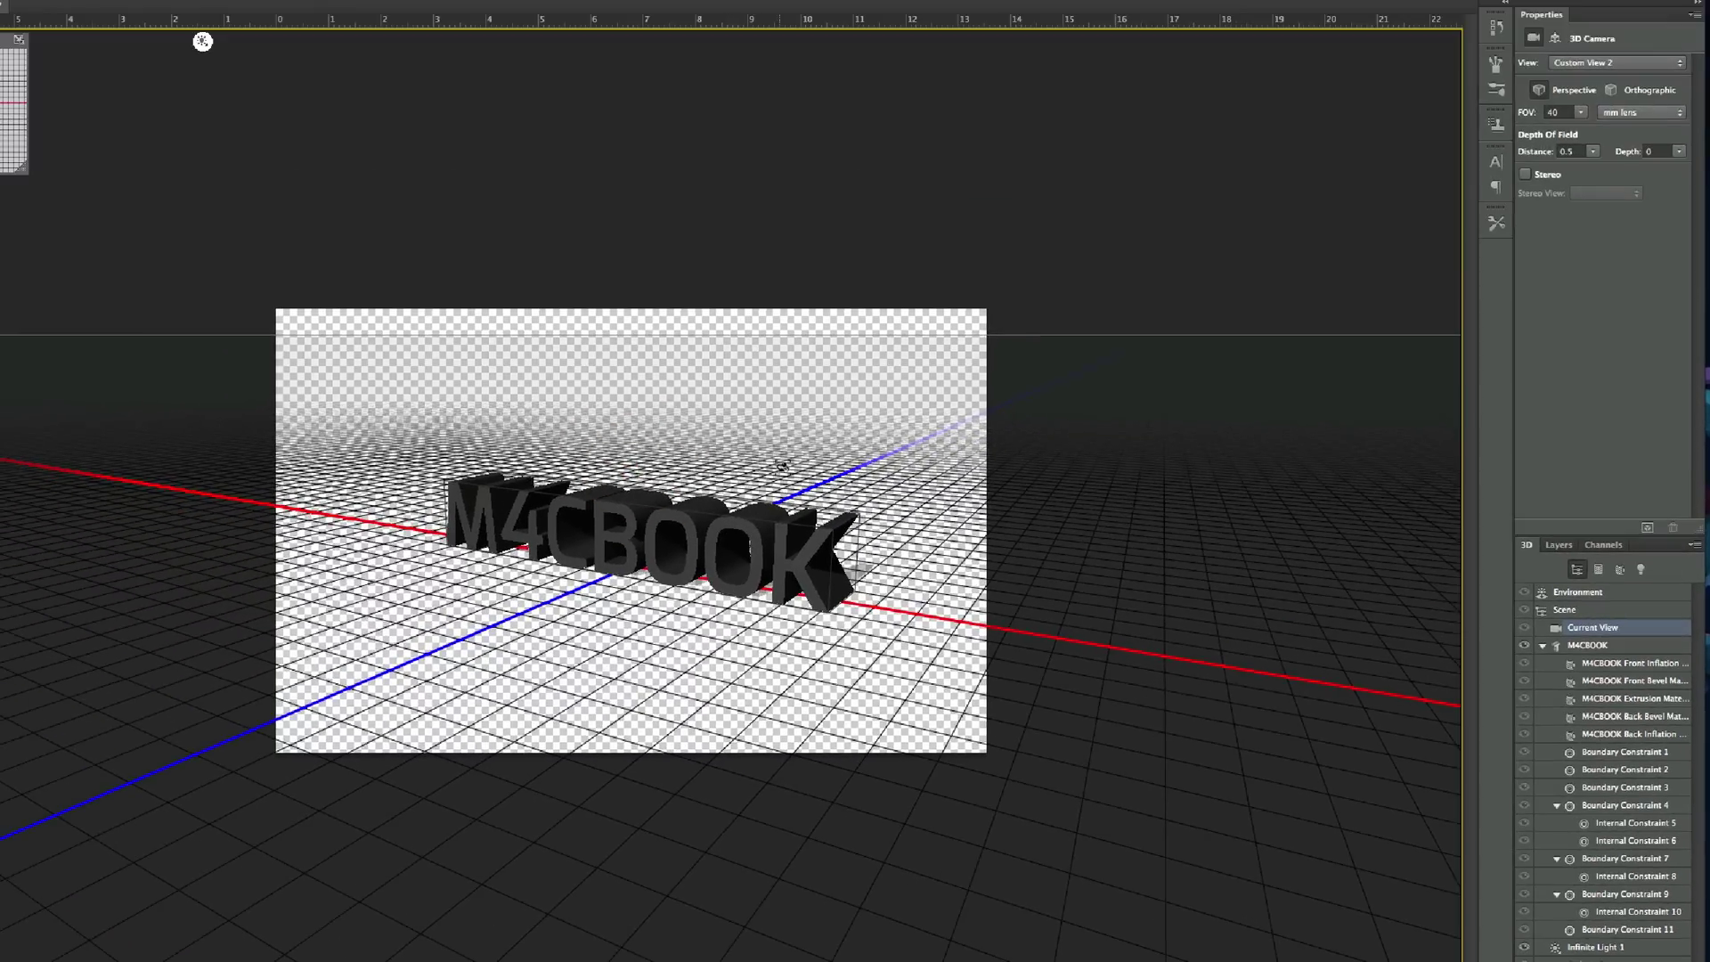
{"action": "left_click_drag", "start_coordinate": [853, 449], "coordinate": [771, 460]}
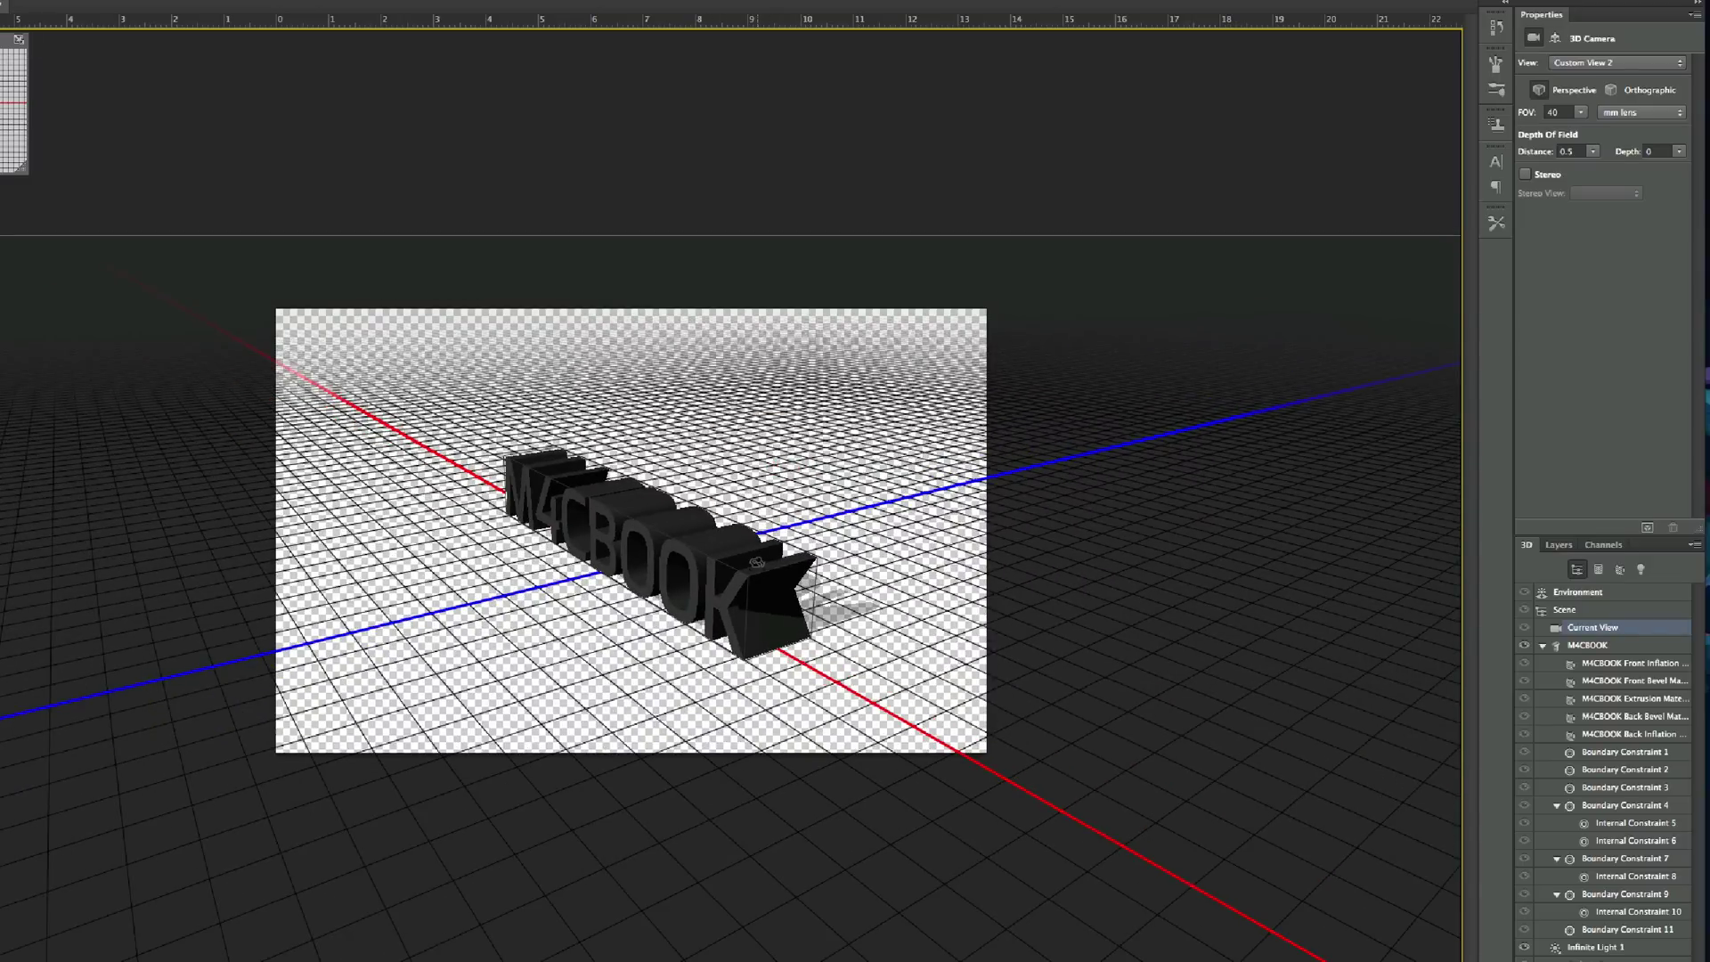
{"action": "left_click_drag", "start_coordinate": [756, 562], "coordinate": [790, 406]}
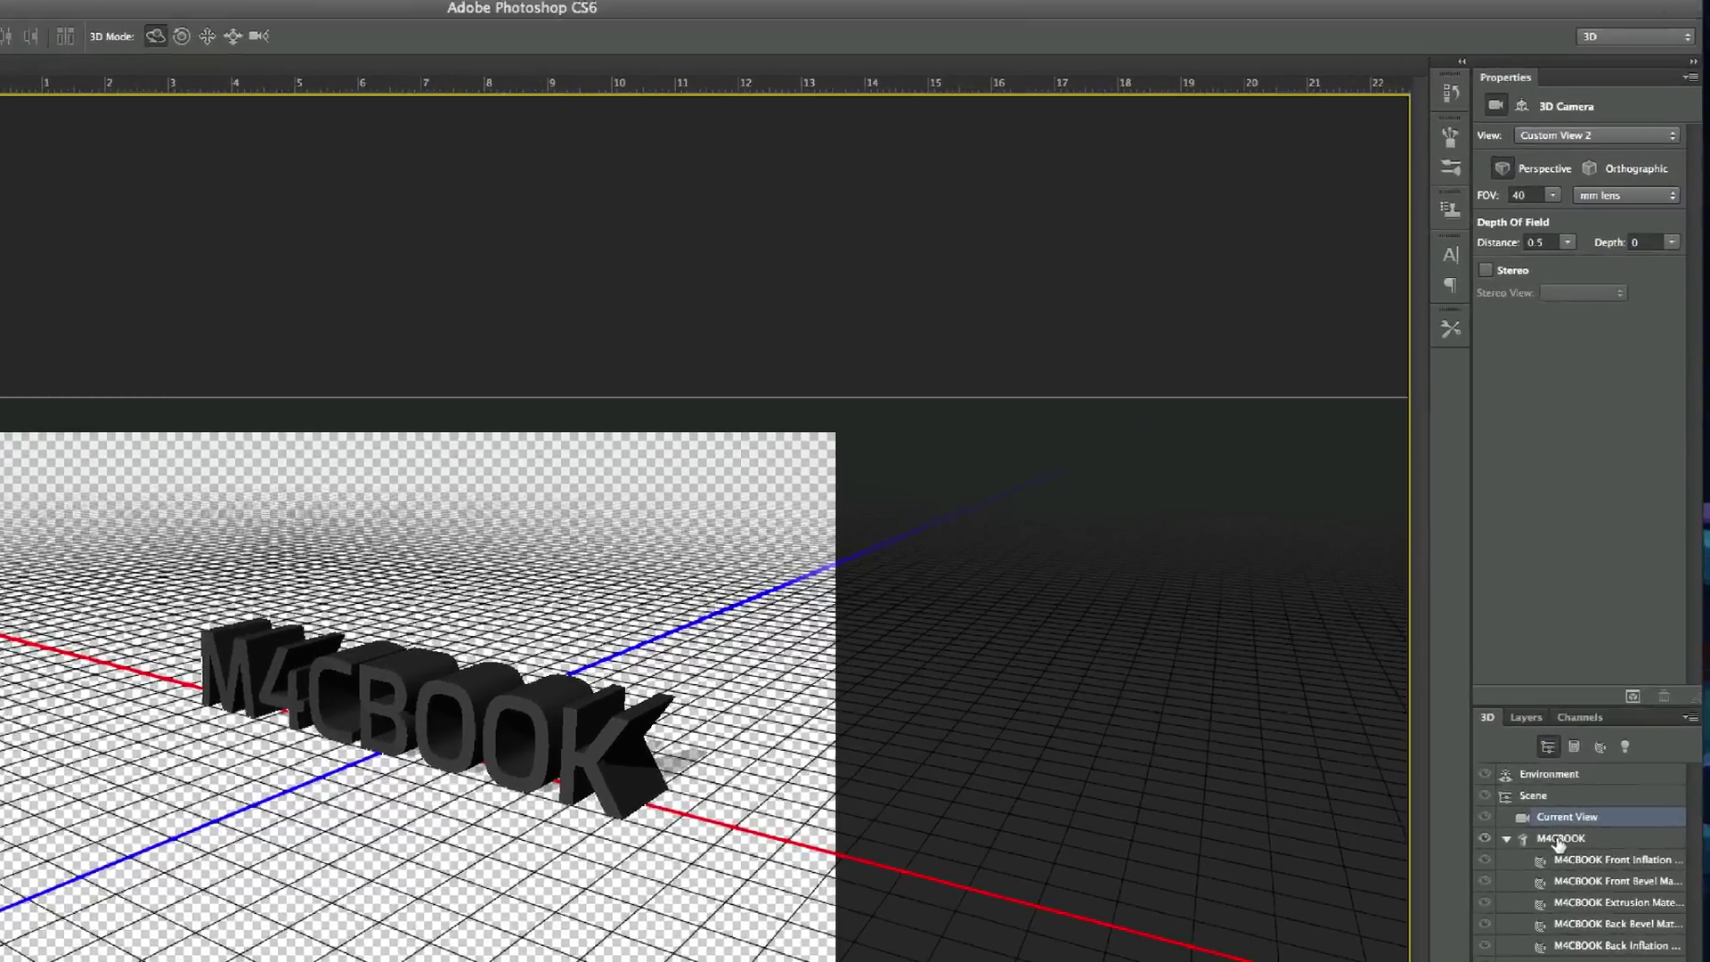
Set the extrusion depth of the M4CBOOK mesh to 25
{"action": "left_click", "coordinate": [1589, 645]}
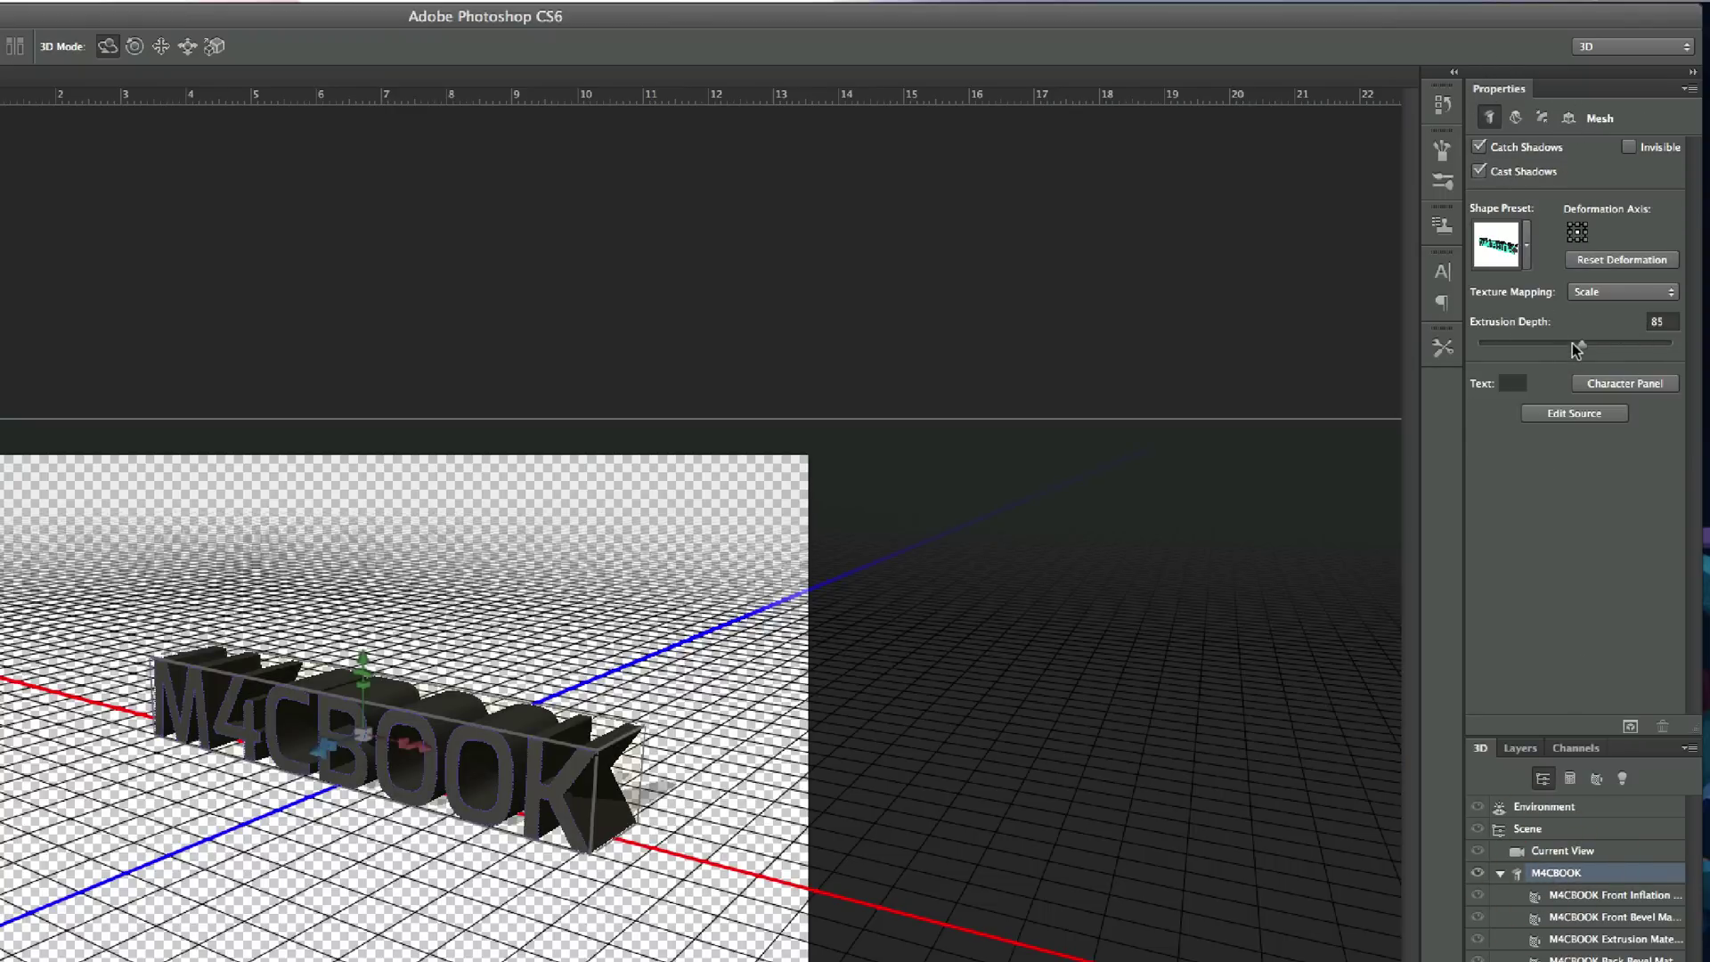
{"action": "mouse_move", "coordinate": [1582, 349]}
{"action": "left_mouse_down"}
{"action": "mouse_move", "coordinate": [1565, 341]}
{"action": "mouse_move", "coordinate": [1600, 339]}
{"action": "mouse_move", "coordinate": [1574, 341]}
{"action": "left_mouse_up"}
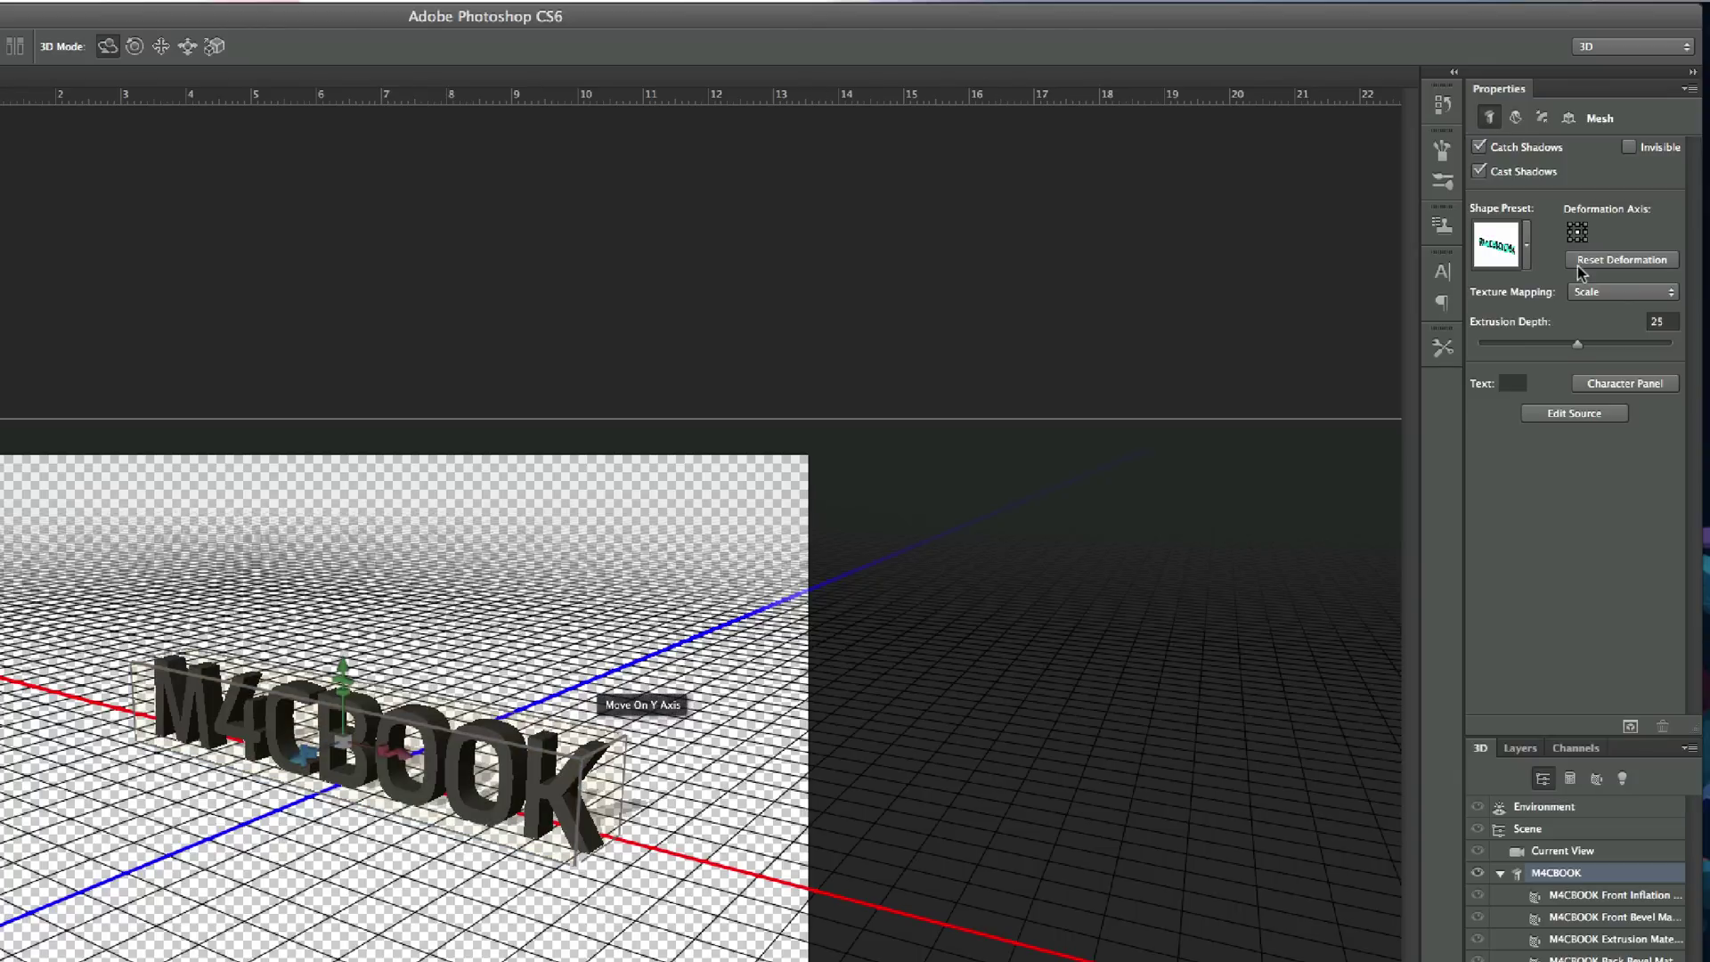
Try several shape presets on the M4CBOOK mesh, including the bevelled, spiral and curved extrusions, and inspect the shape
{"action": "left_click", "coordinate": [1527, 242]}
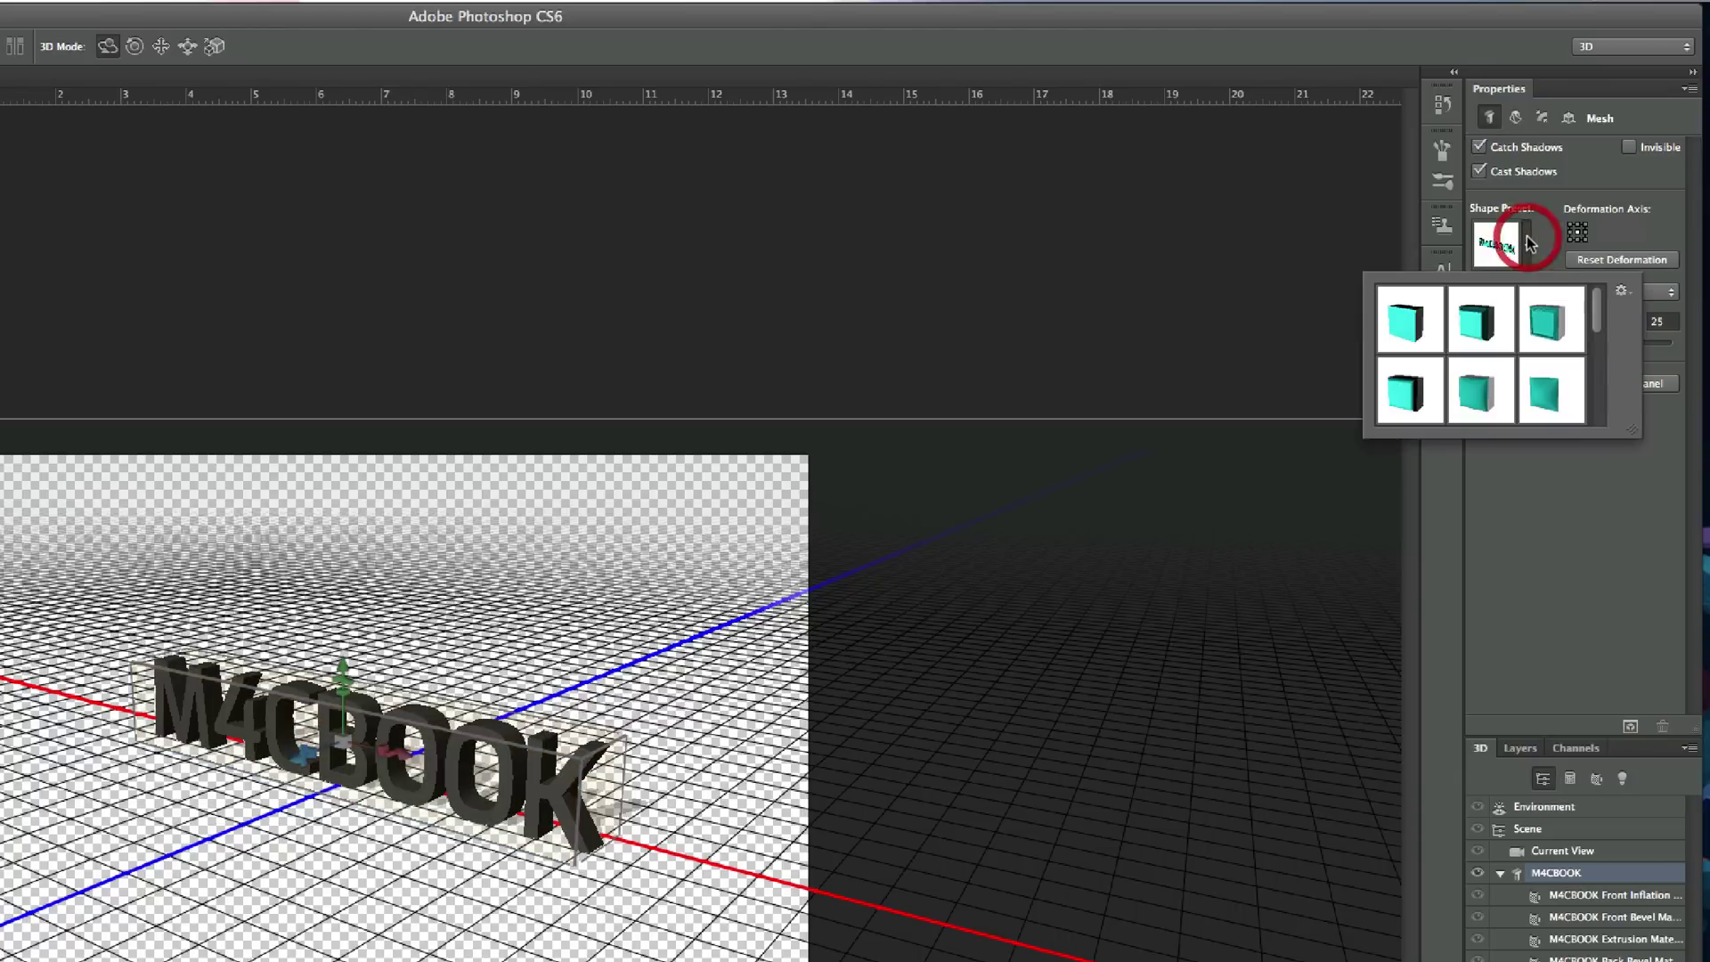
{"action": "left_click", "coordinate": [1480, 322]}
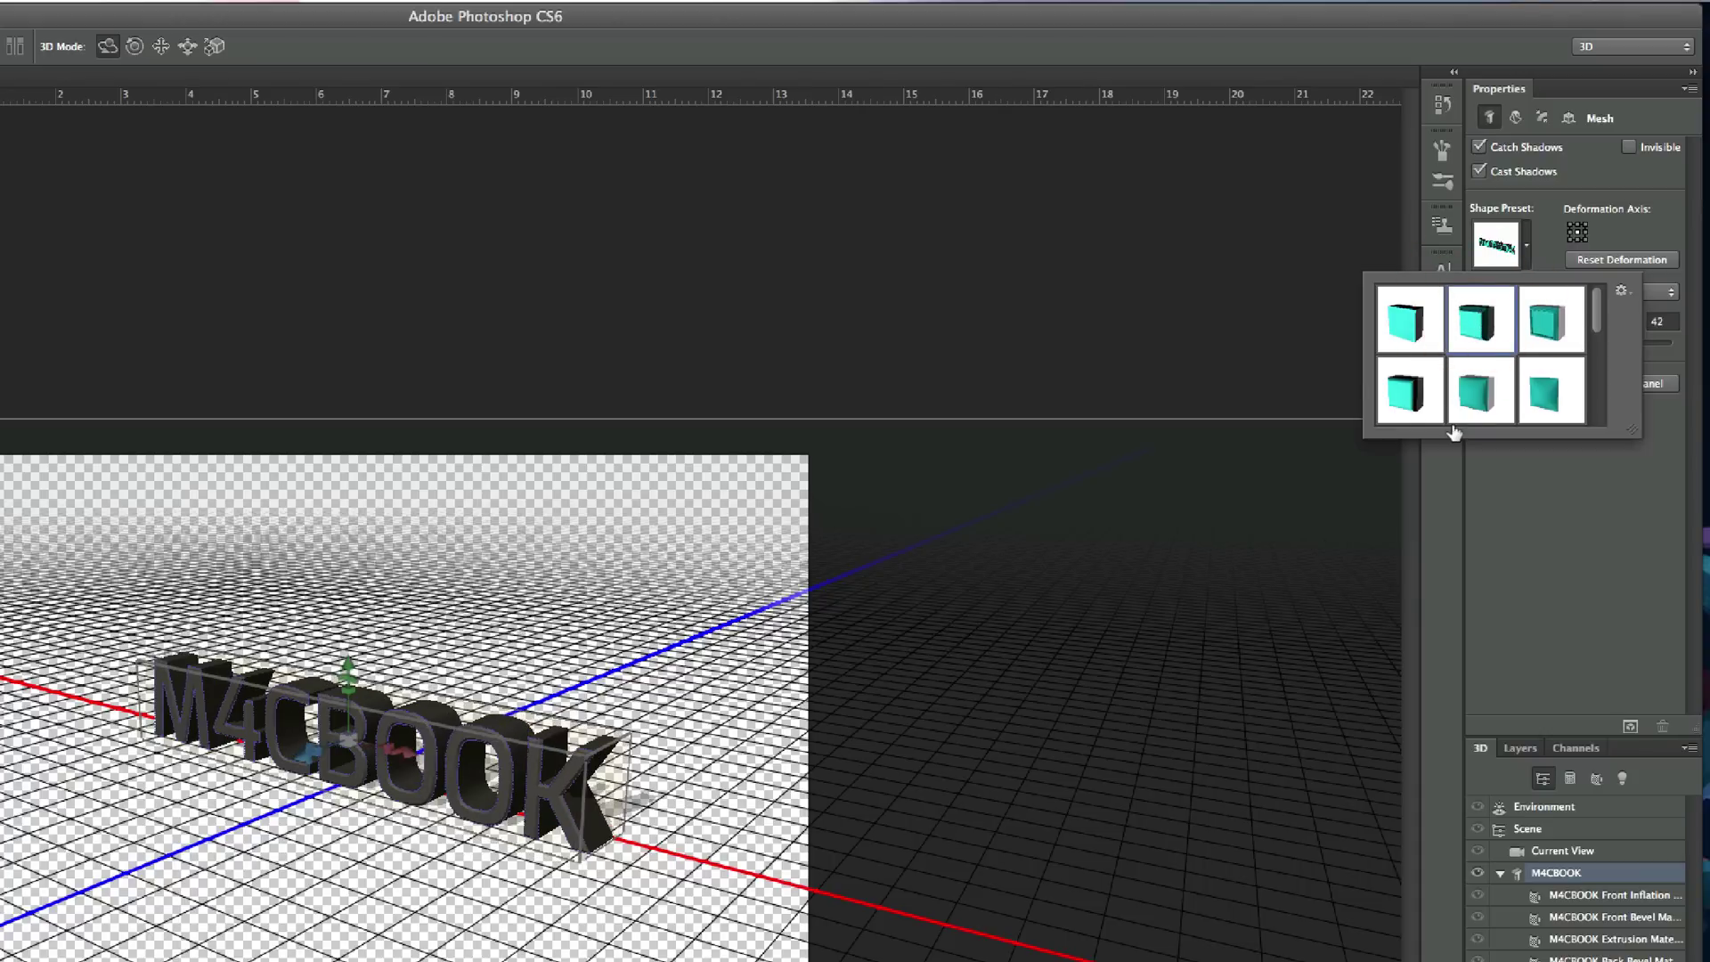
{"action": "left_click", "coordinate": [1420, 402]}
{"action": "left_click_drag", "start_coordinate": [1595, 307], "coordinate": [1595, 391]}
{"action": "left_click", "coordinate": [1393, 339]}
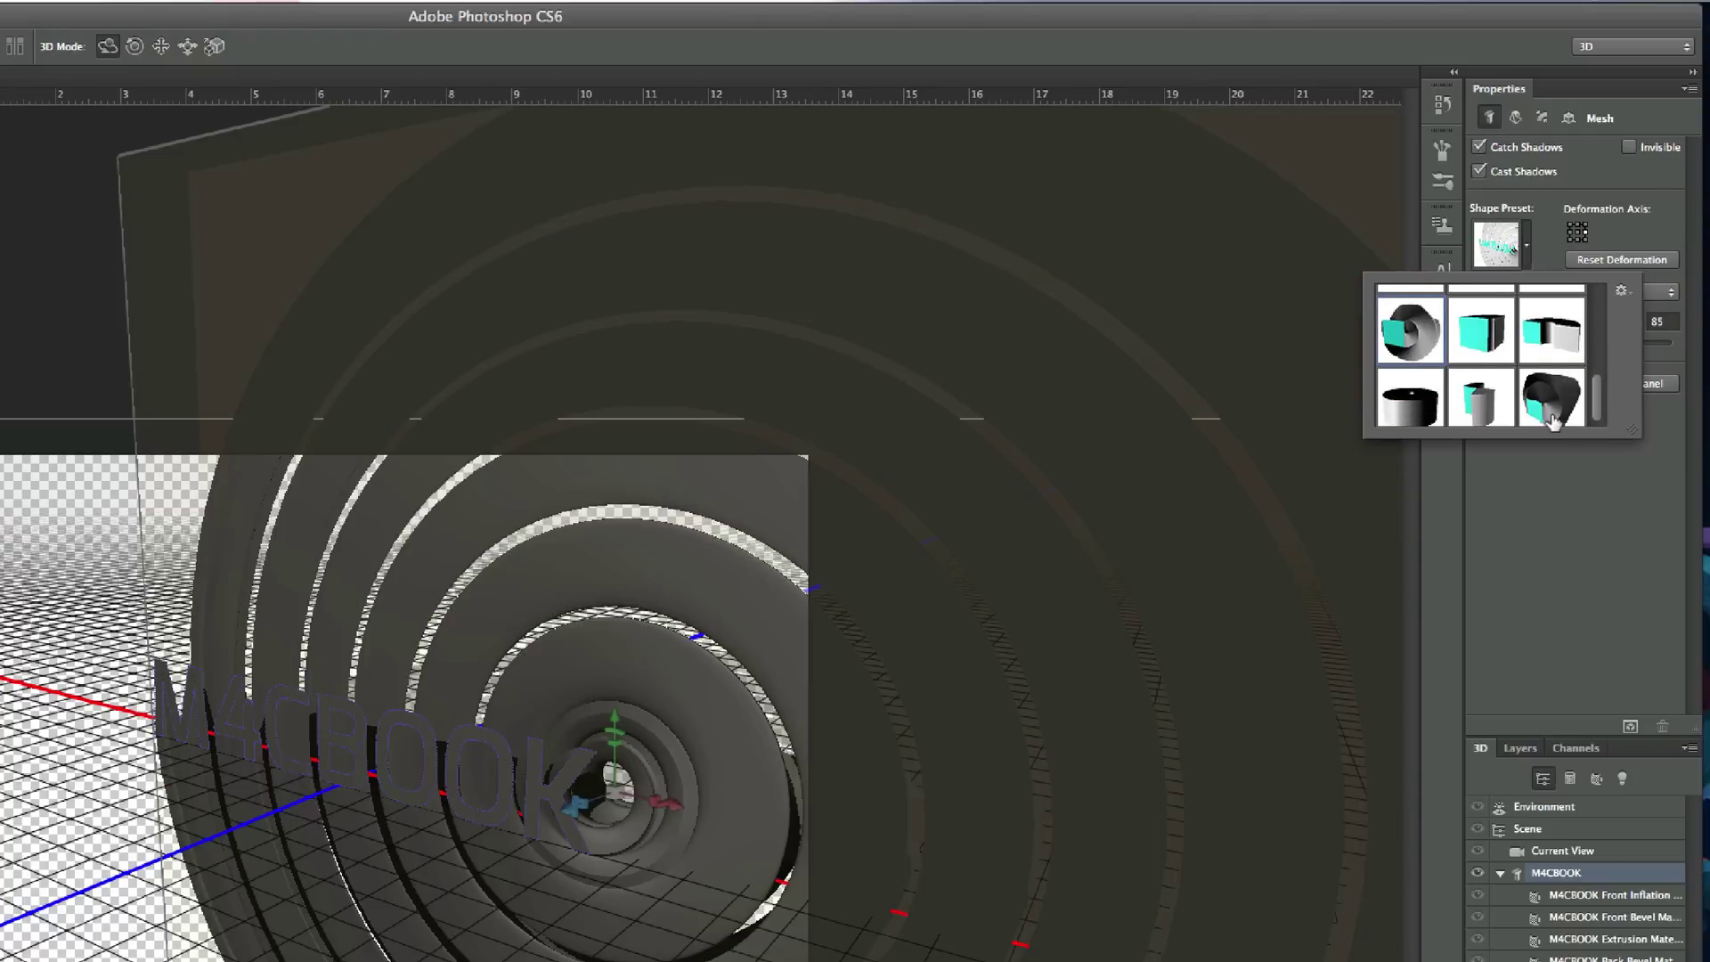
{"action": "left_click", "coordinate": [1552, 398]}
{"action": "left_click", "coordinate": [1560, 343]}
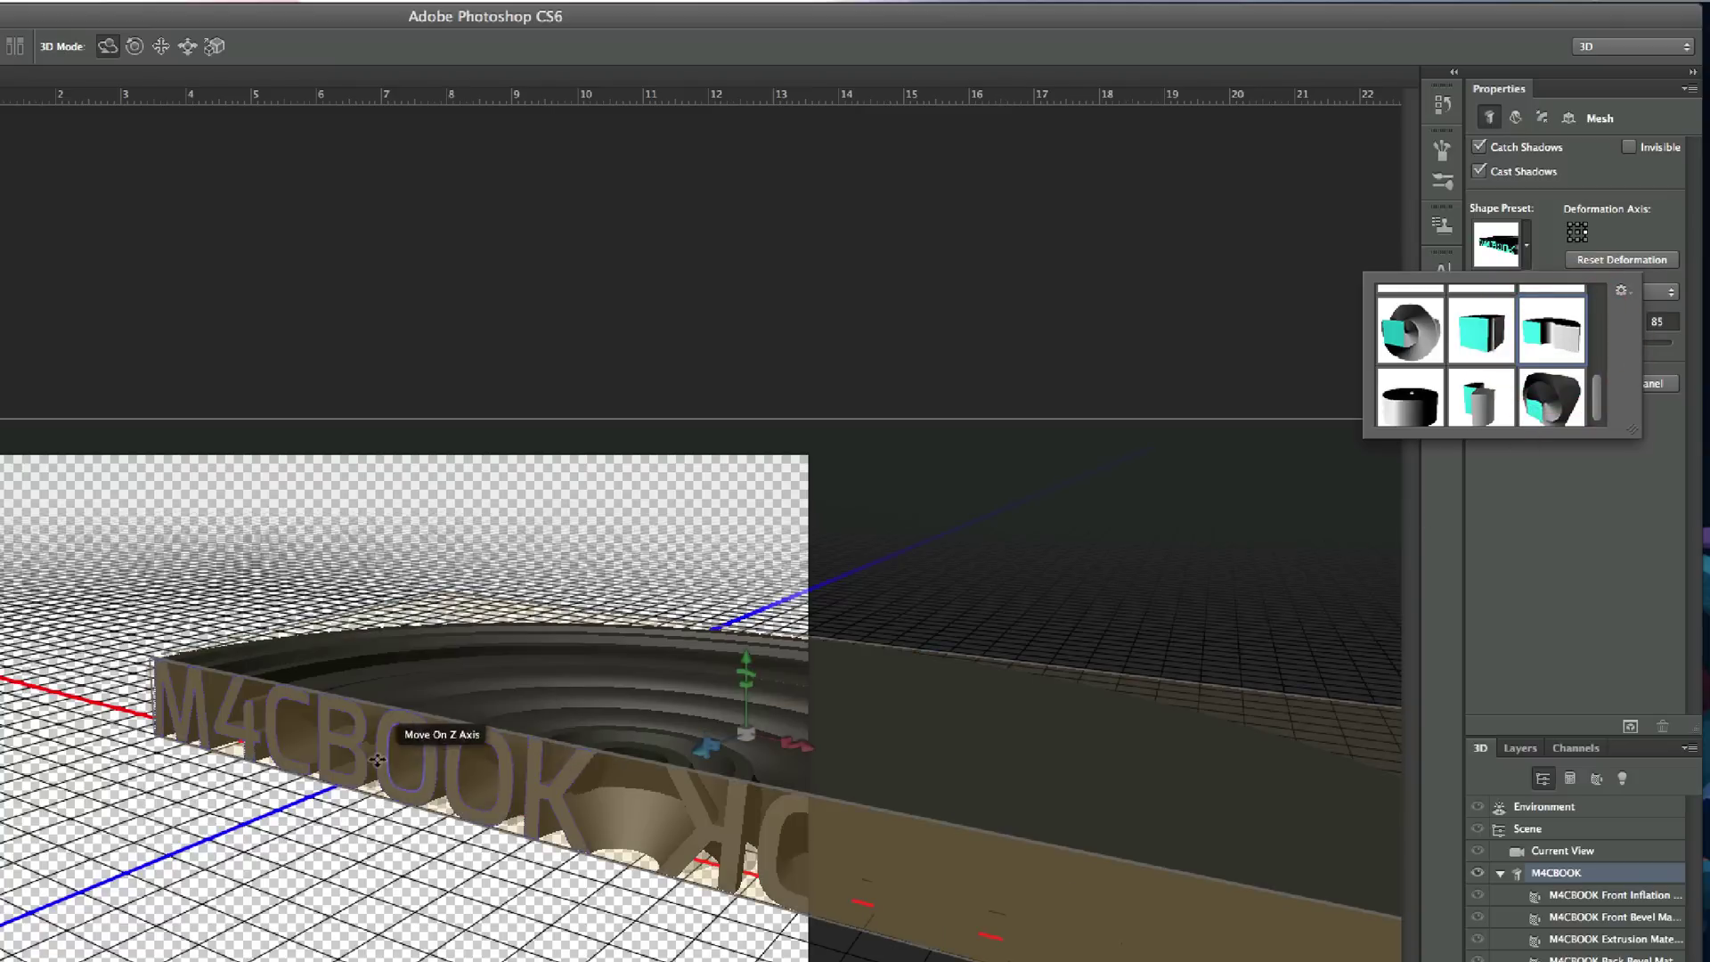
{"action": "left_click", "coordinate": [1563, 851]}
{"action": "left_click_drag", "start_coordinate": [382, 488], "coordinate": [568, 512]}
{"action": "left_click", "coordinate": [590, 663]}
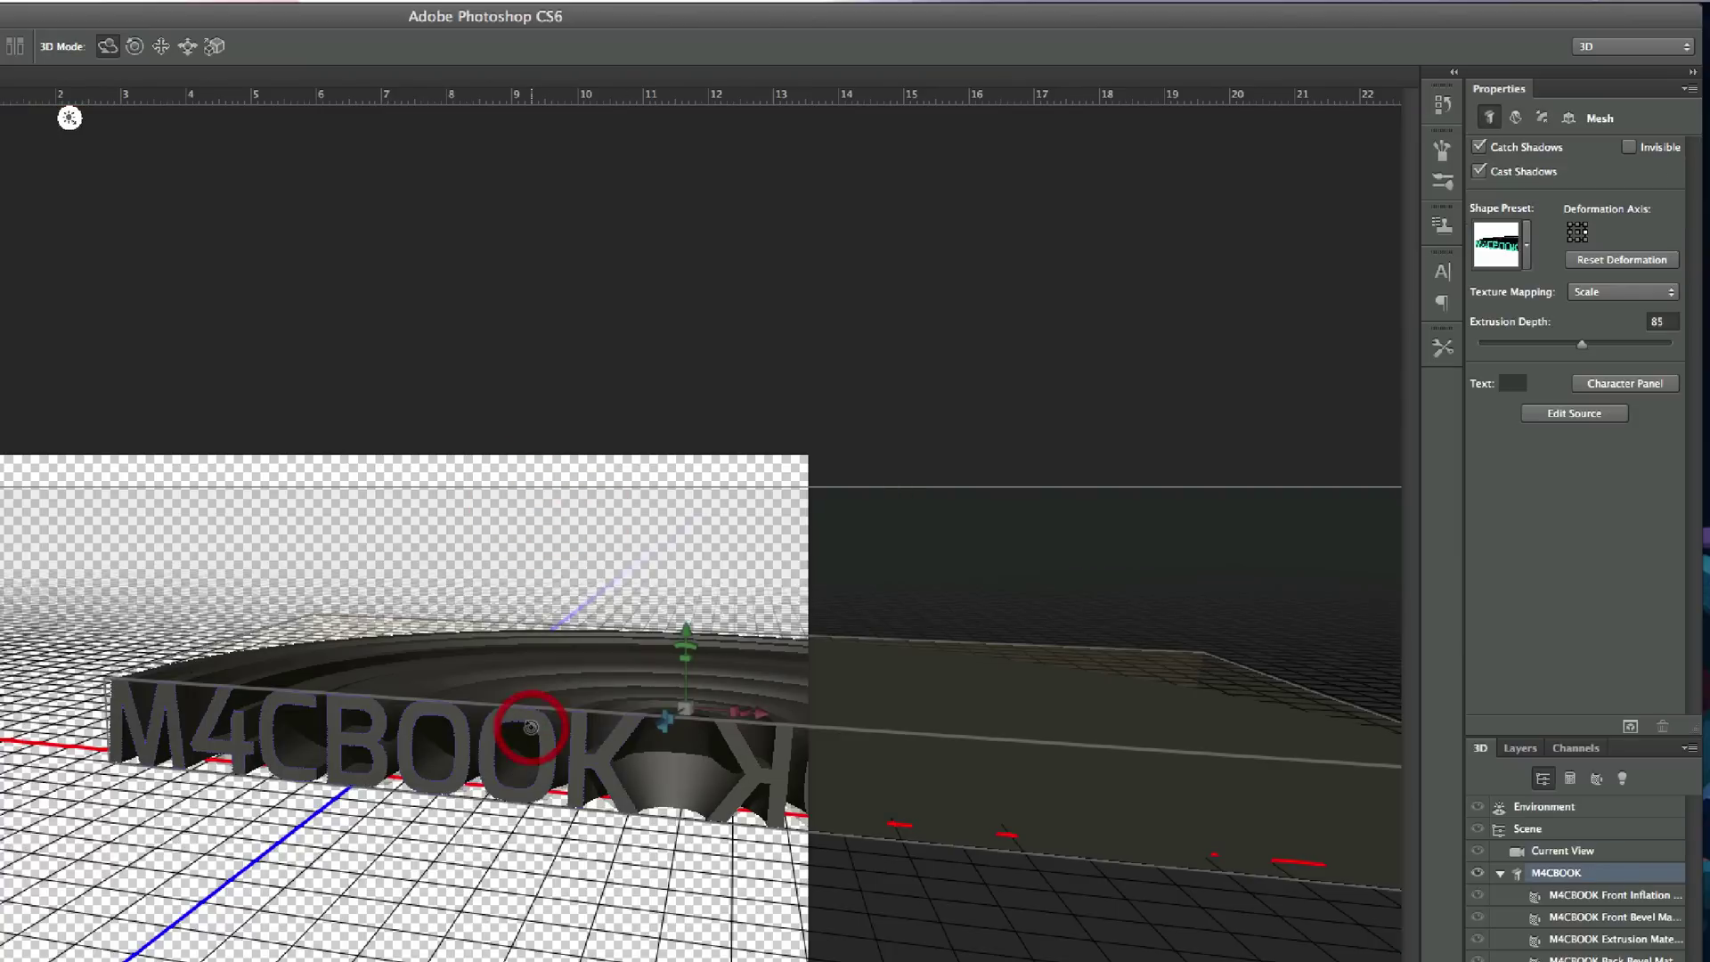
Apply the second shape preset, with an extrusion depth of 42, to the M4CBOOK mesh
{"action": "left_click", "coordinate": [1526, 242]}
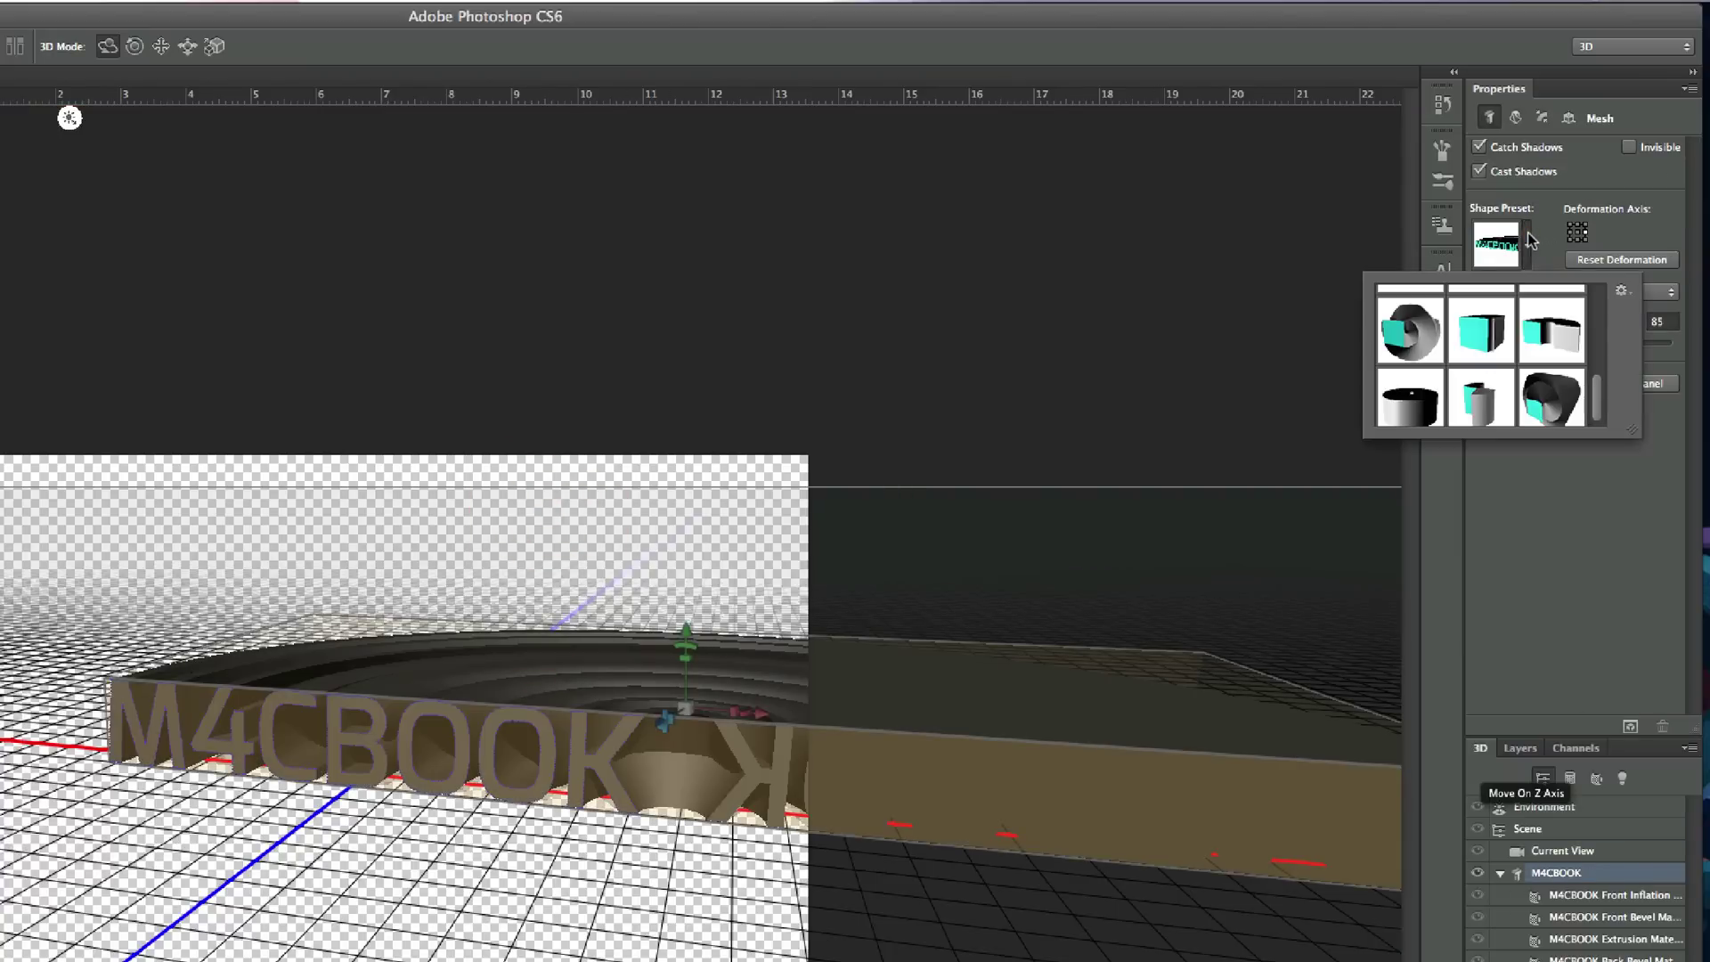
{"action": "scroll", "coordinate": [1525, 331], "scroll_direction": "up", "scroll_amount": 5}
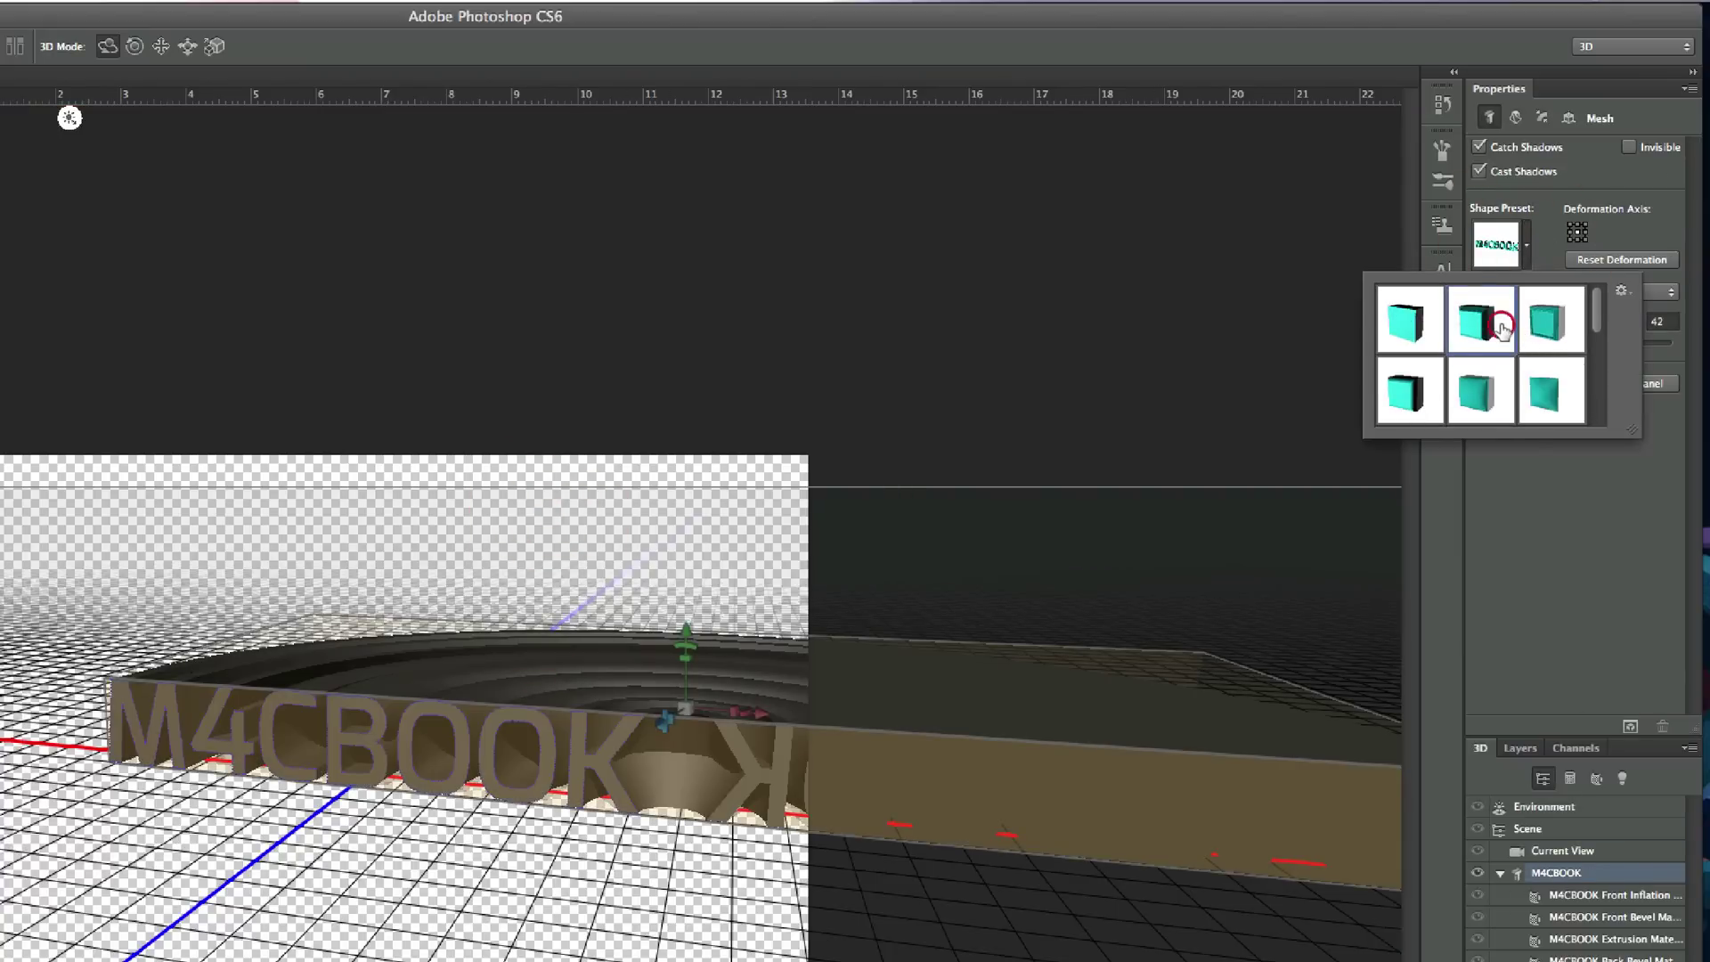
{"action": "left_click", "coordinate": [1479, 318]}
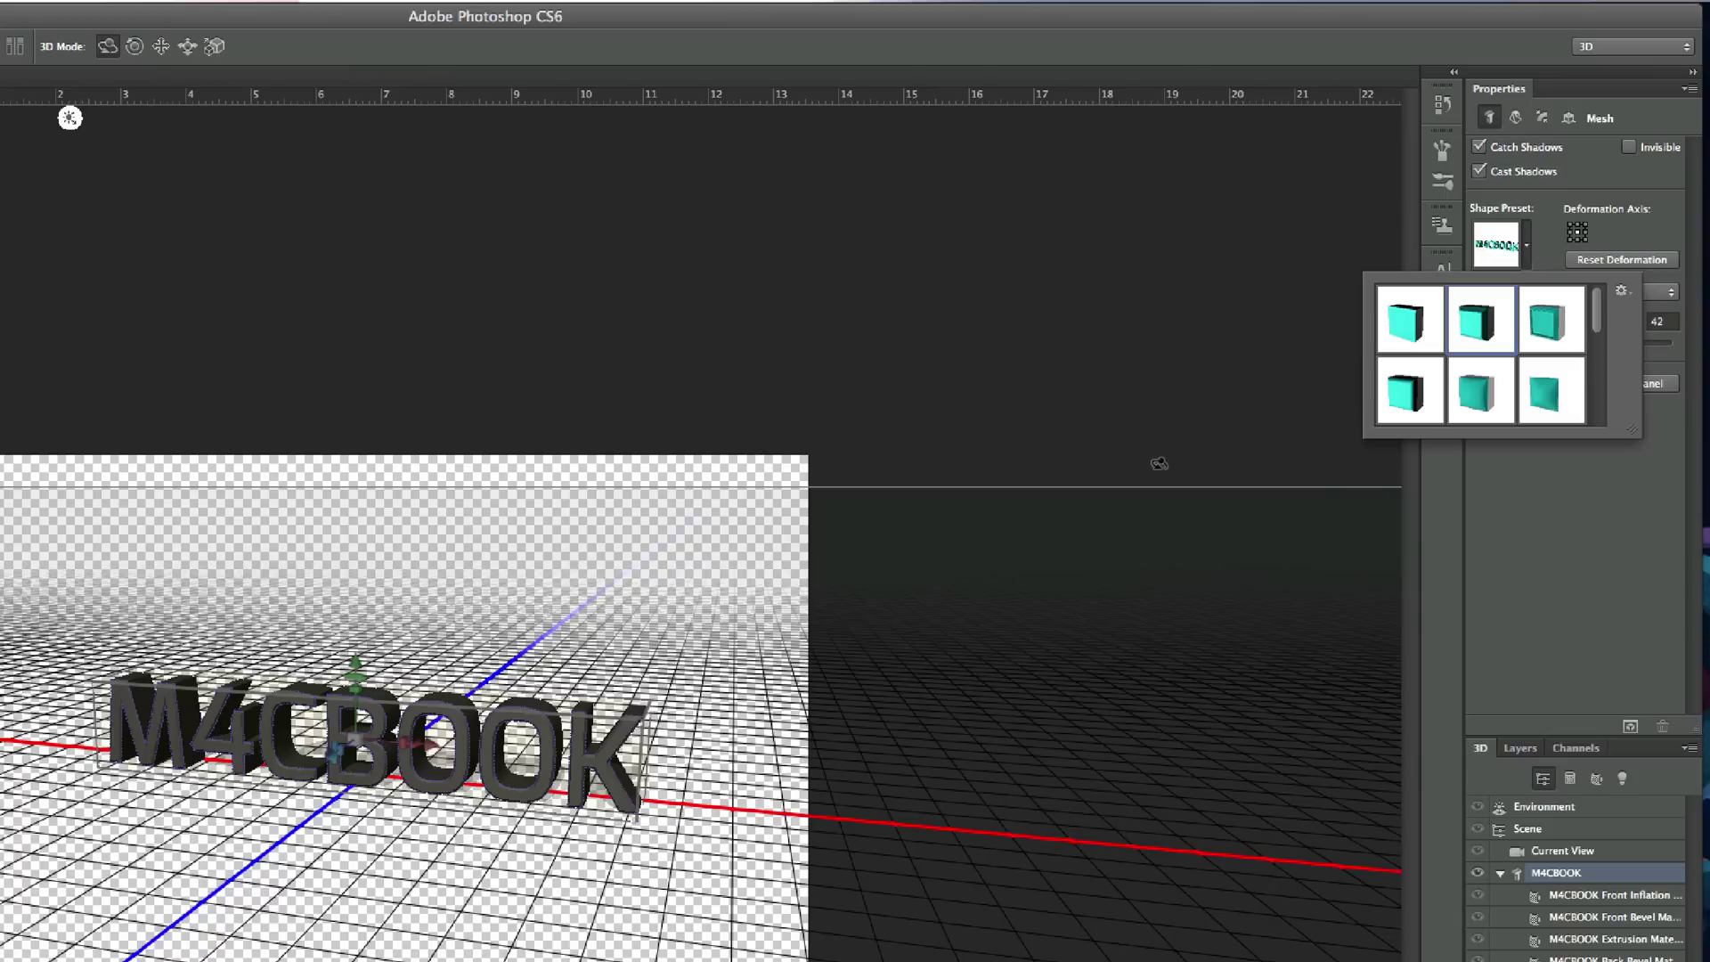
{"action": "left_click", "coordinate": [1527, 246]}
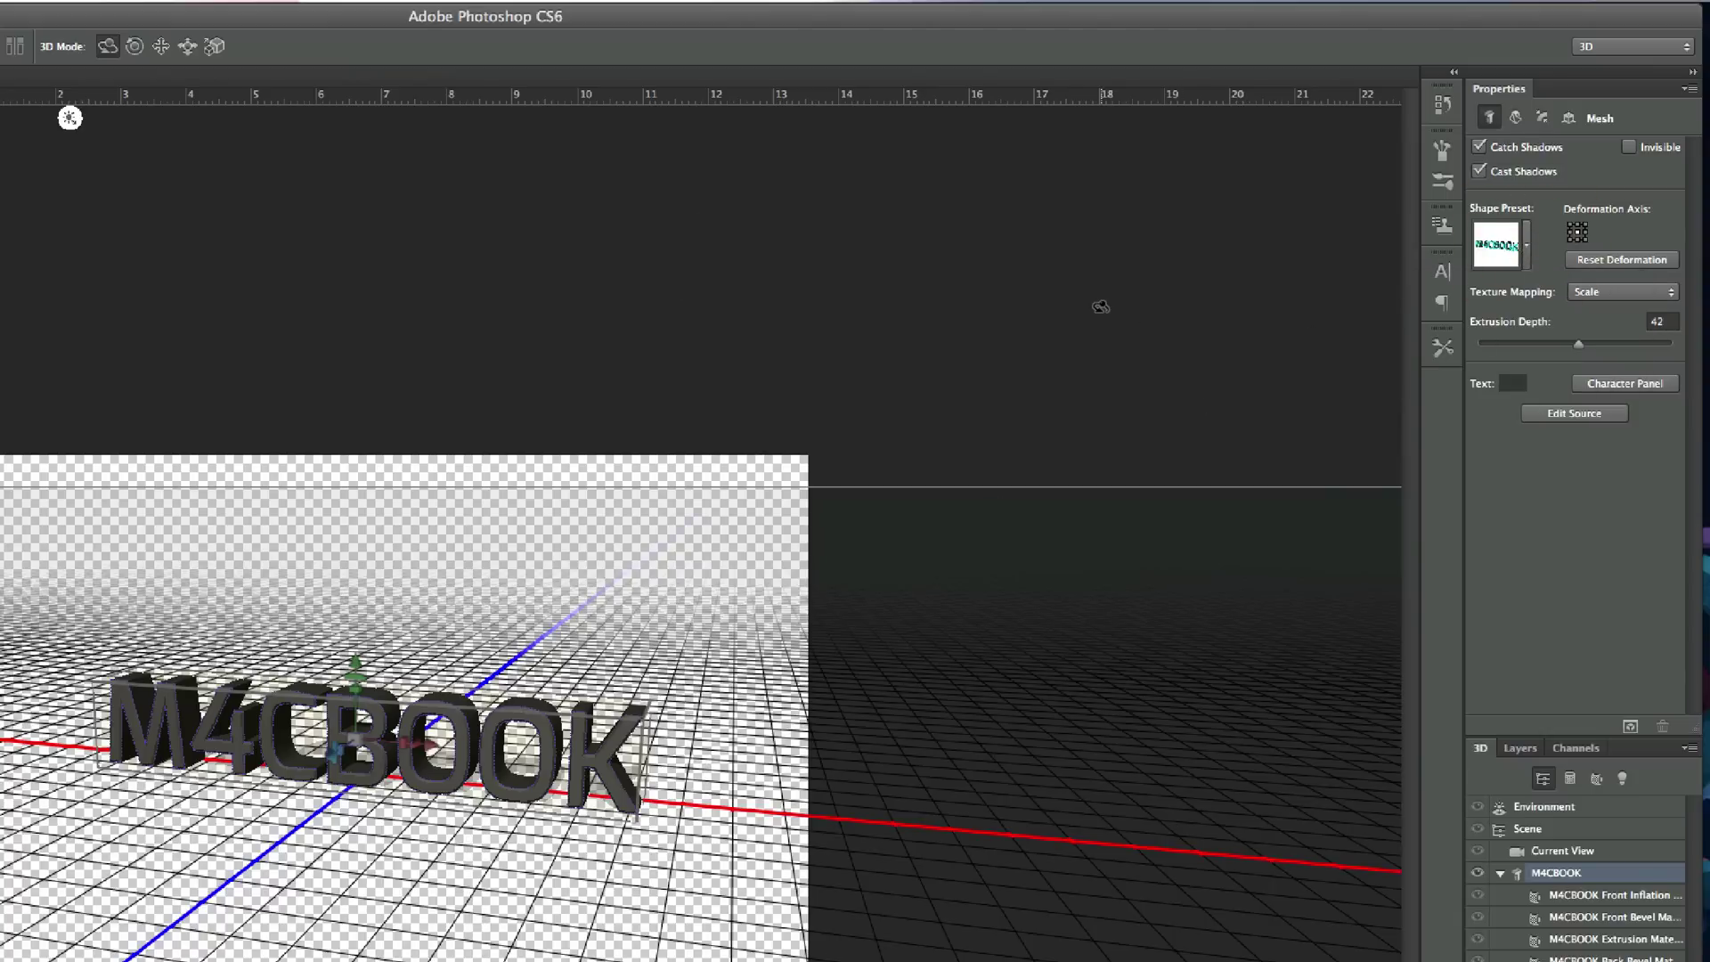
Turn off Cast Shadows and Catch Shadows for the M4CBOOK mesh
{"action": "left_click", "coordinate": [1480, 172]}
{"action": "left_click", "coordinate": [1479, 148]}
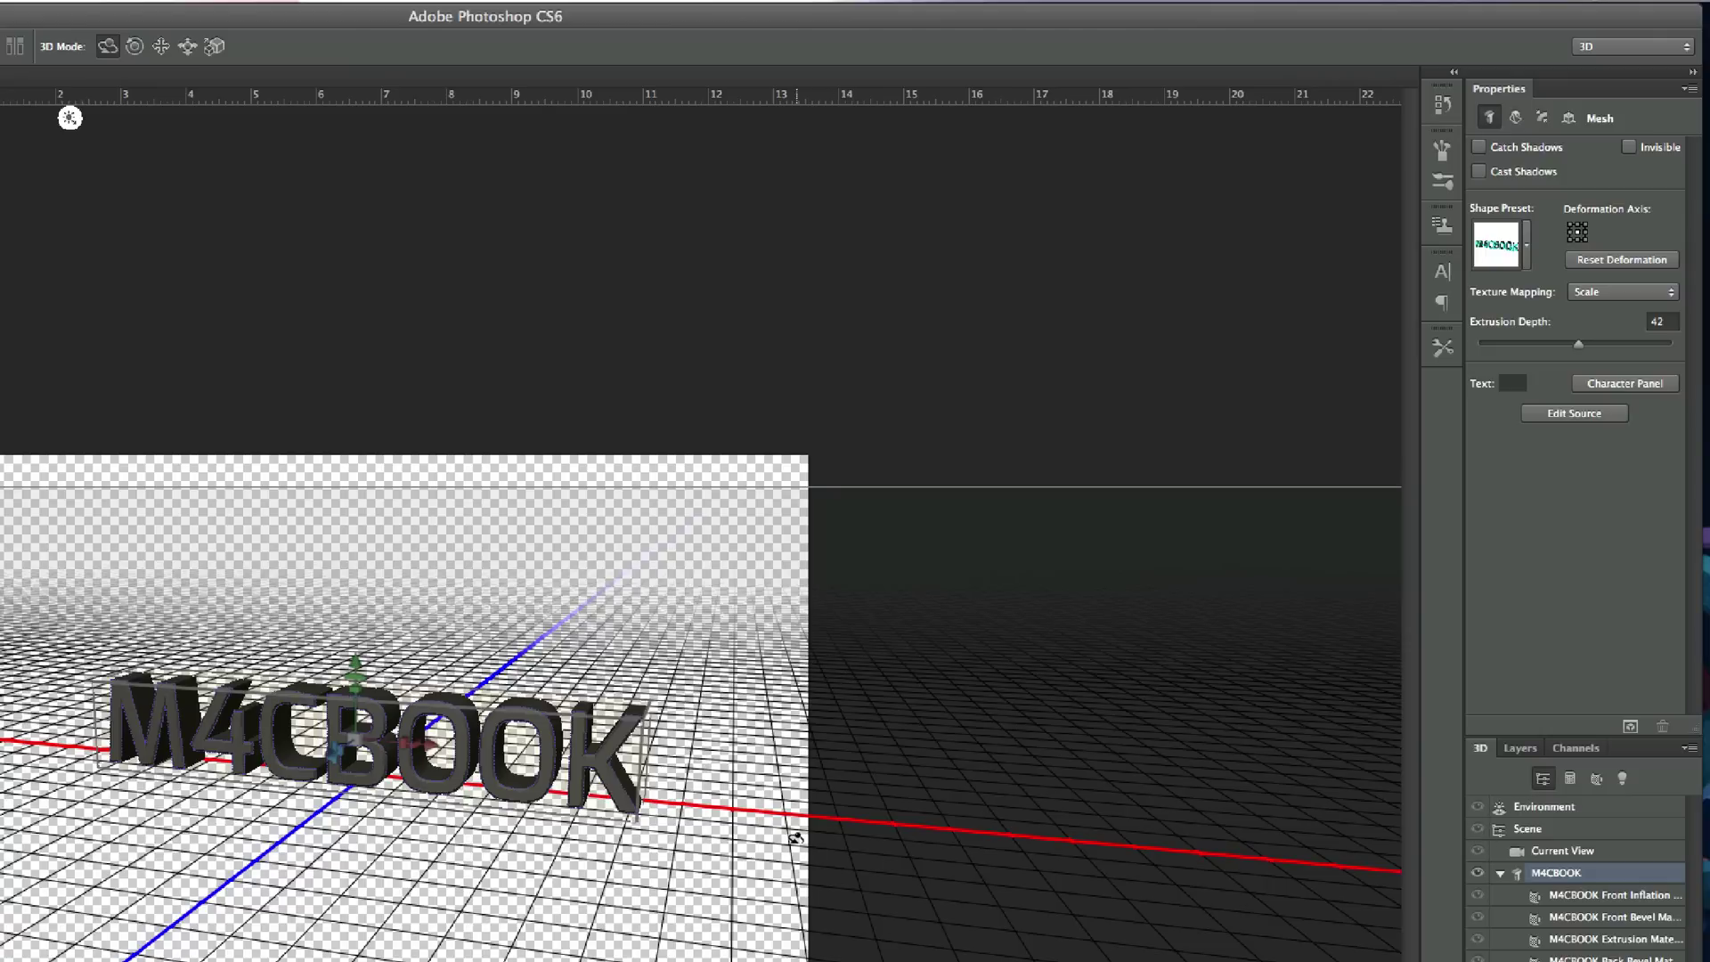
Turn the current camera view back to the front of the M4CBOOK text and create a video timeline
{"action": "left_click", "coordinate": [1607, 852]}
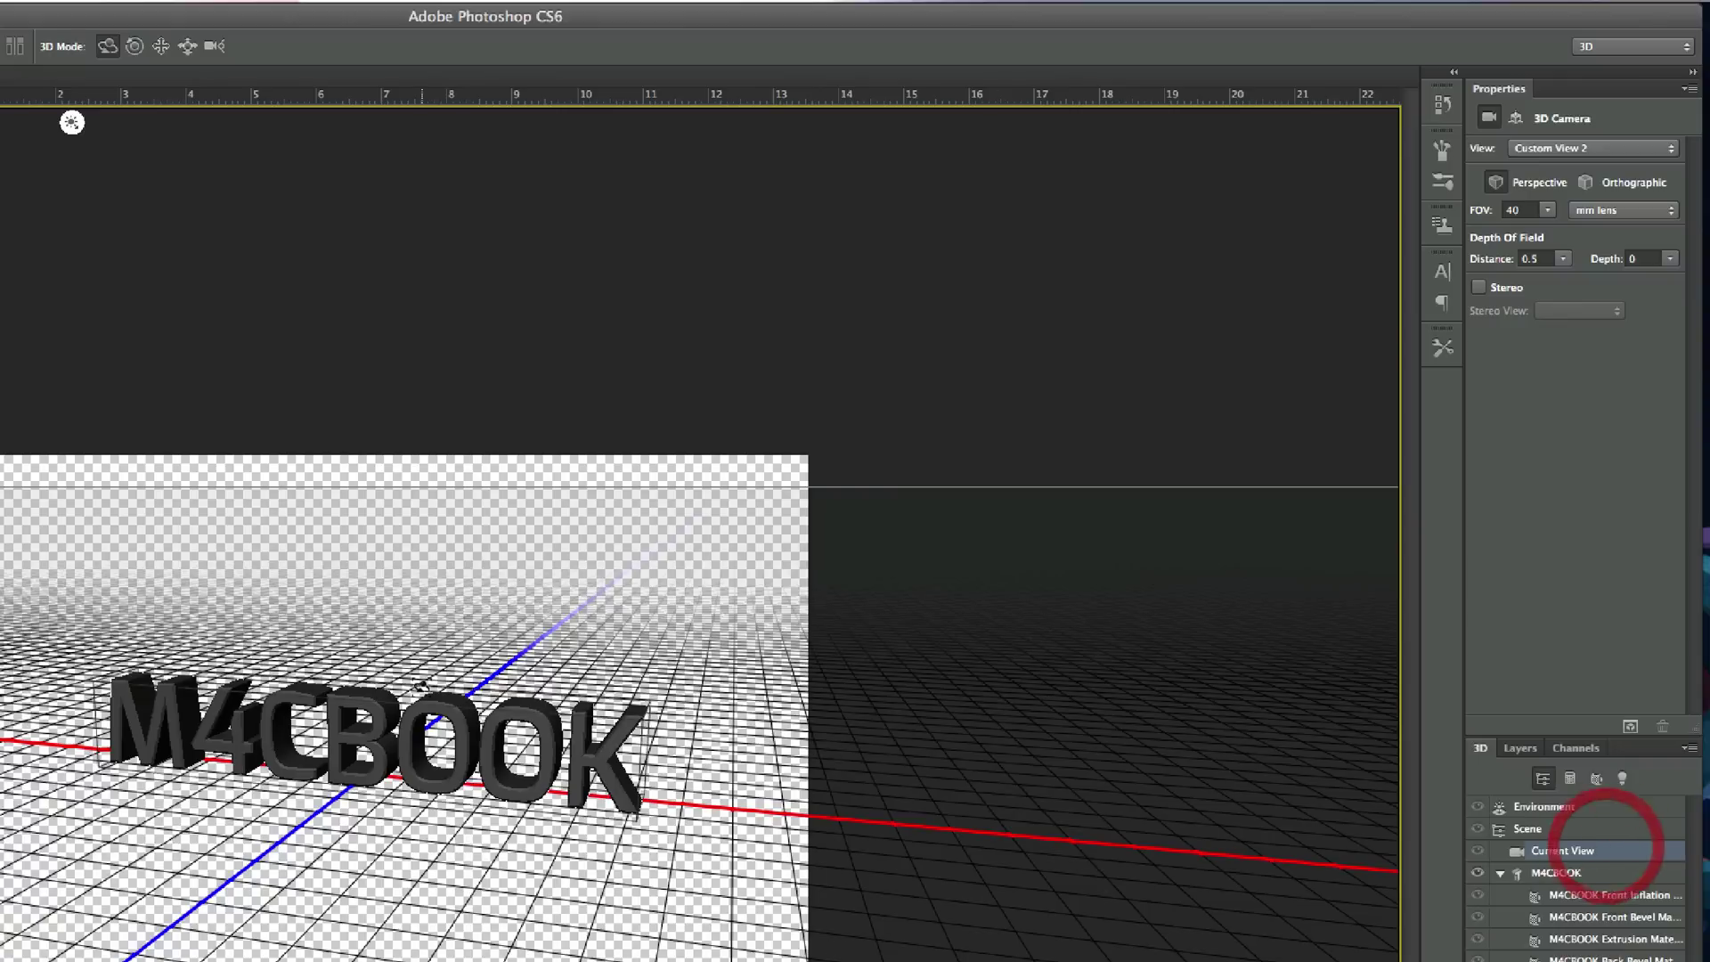
{"action": "left_click_drag", "start_coordinate": [515, 623], "coordinate": [795, 630]}
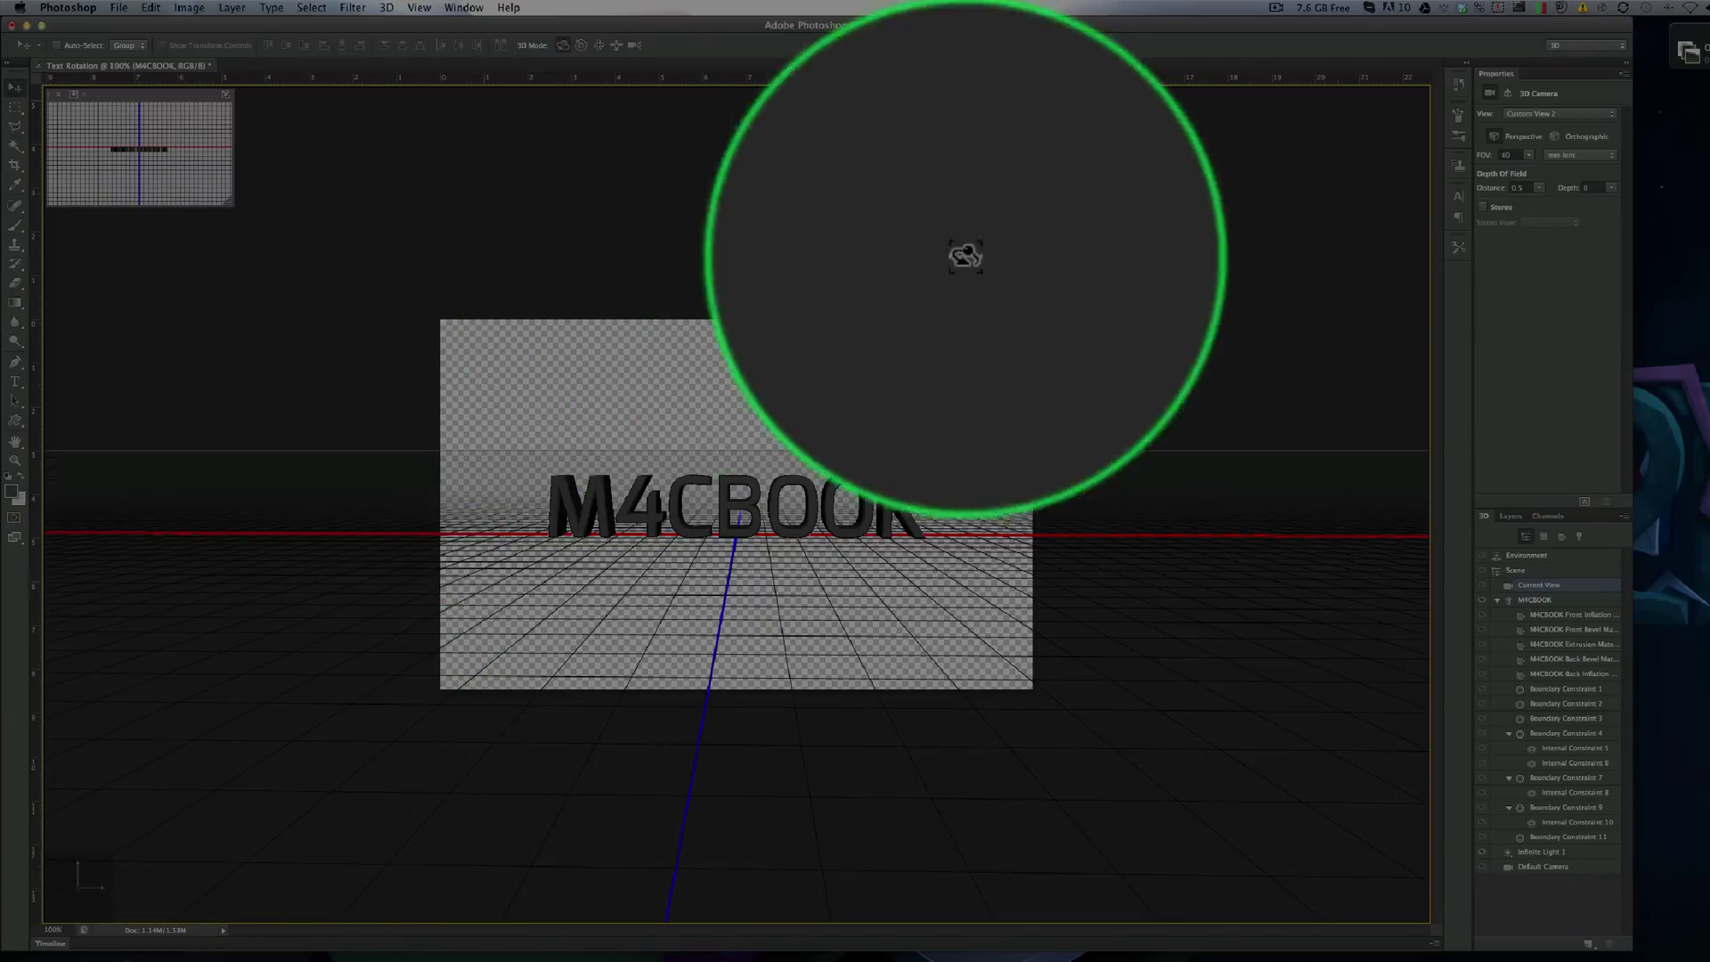
{"action": "left_click", "coordinate": [45, 946]}
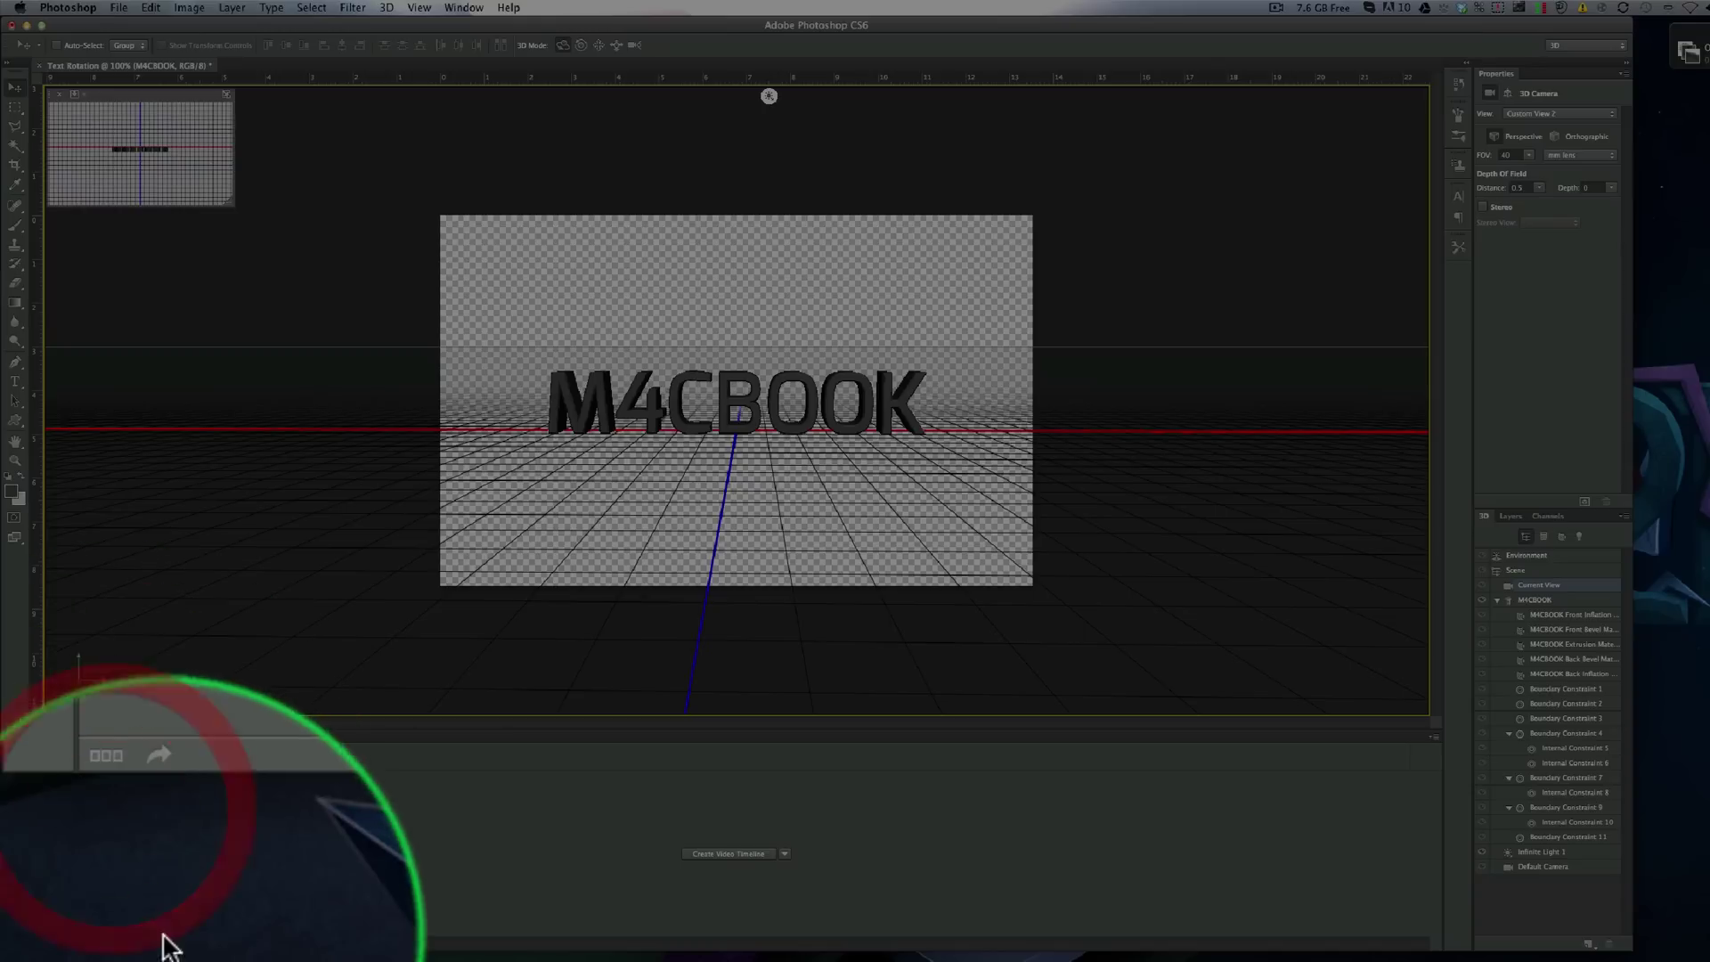
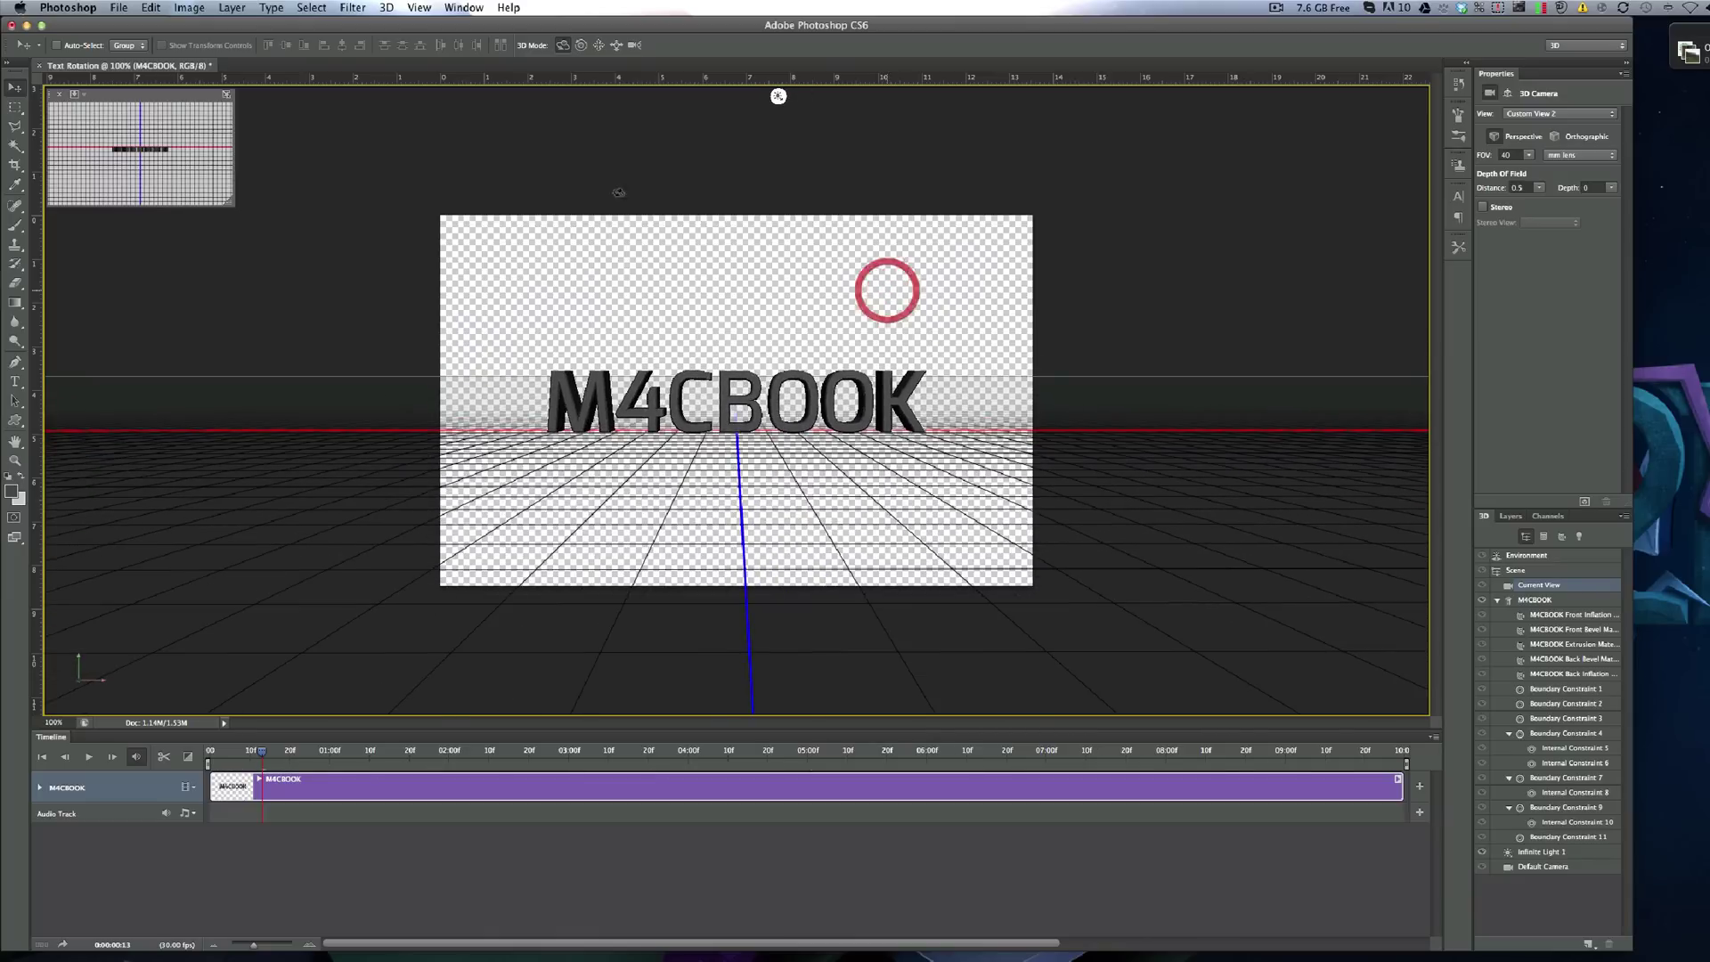
Try rotating the camera view and the M4CBOOK mesh, undo the test, and reselect the current view
{"action": "left_click", "coordinate": [1540, 587]}
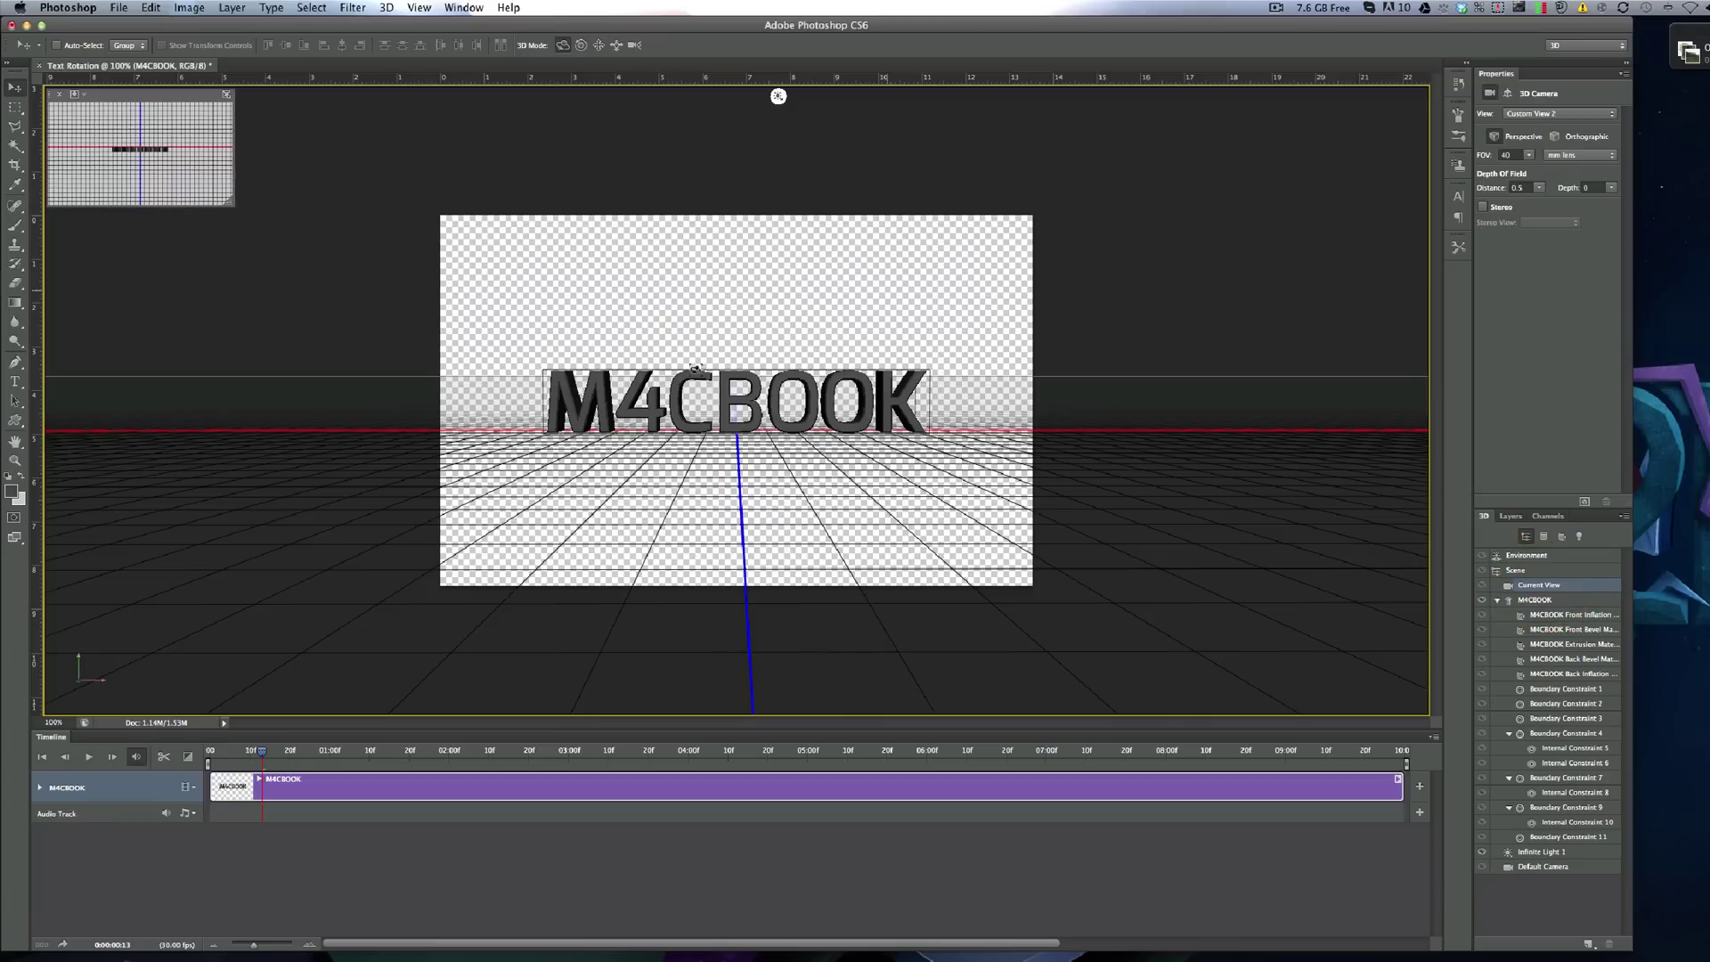
{"action": "left_click_drag", "start_coordinate": [712, 292], "coordinate": [648, 301]}
{"action": "left_click", "coordinate": [1590, 601]}
{"action": "key", "text": "super+z"}
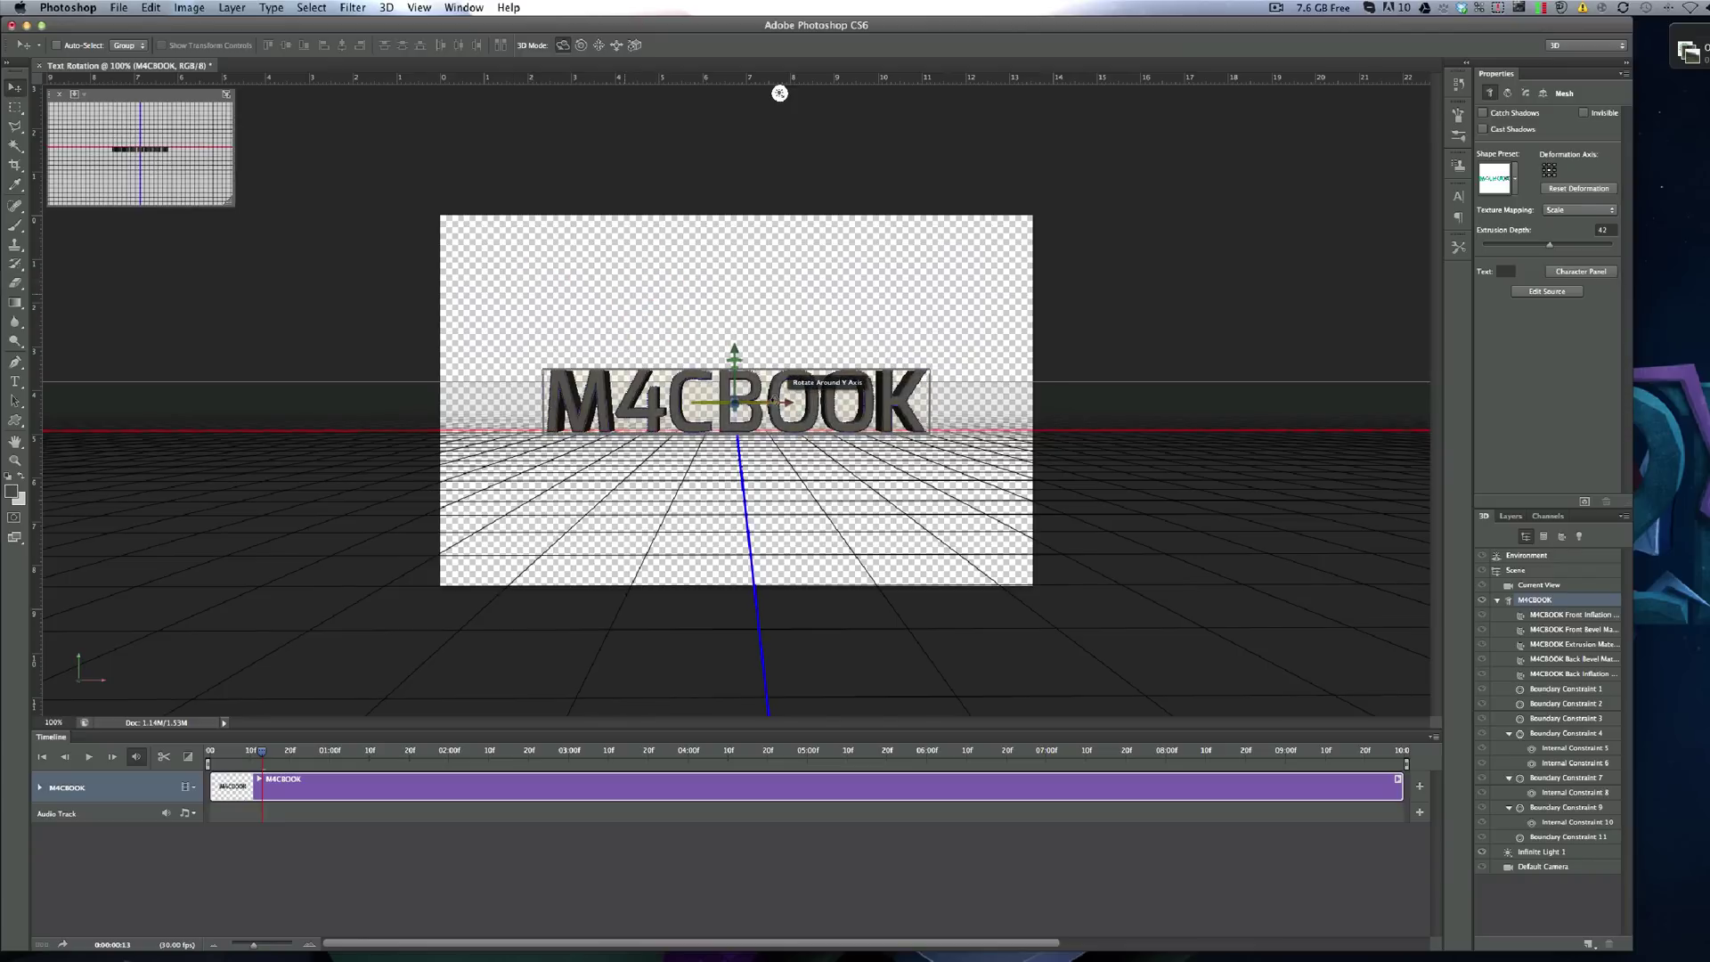
{"action": "left_click_drag", "start_coordinate": [735, 412], "coordinate": [846, 36]}
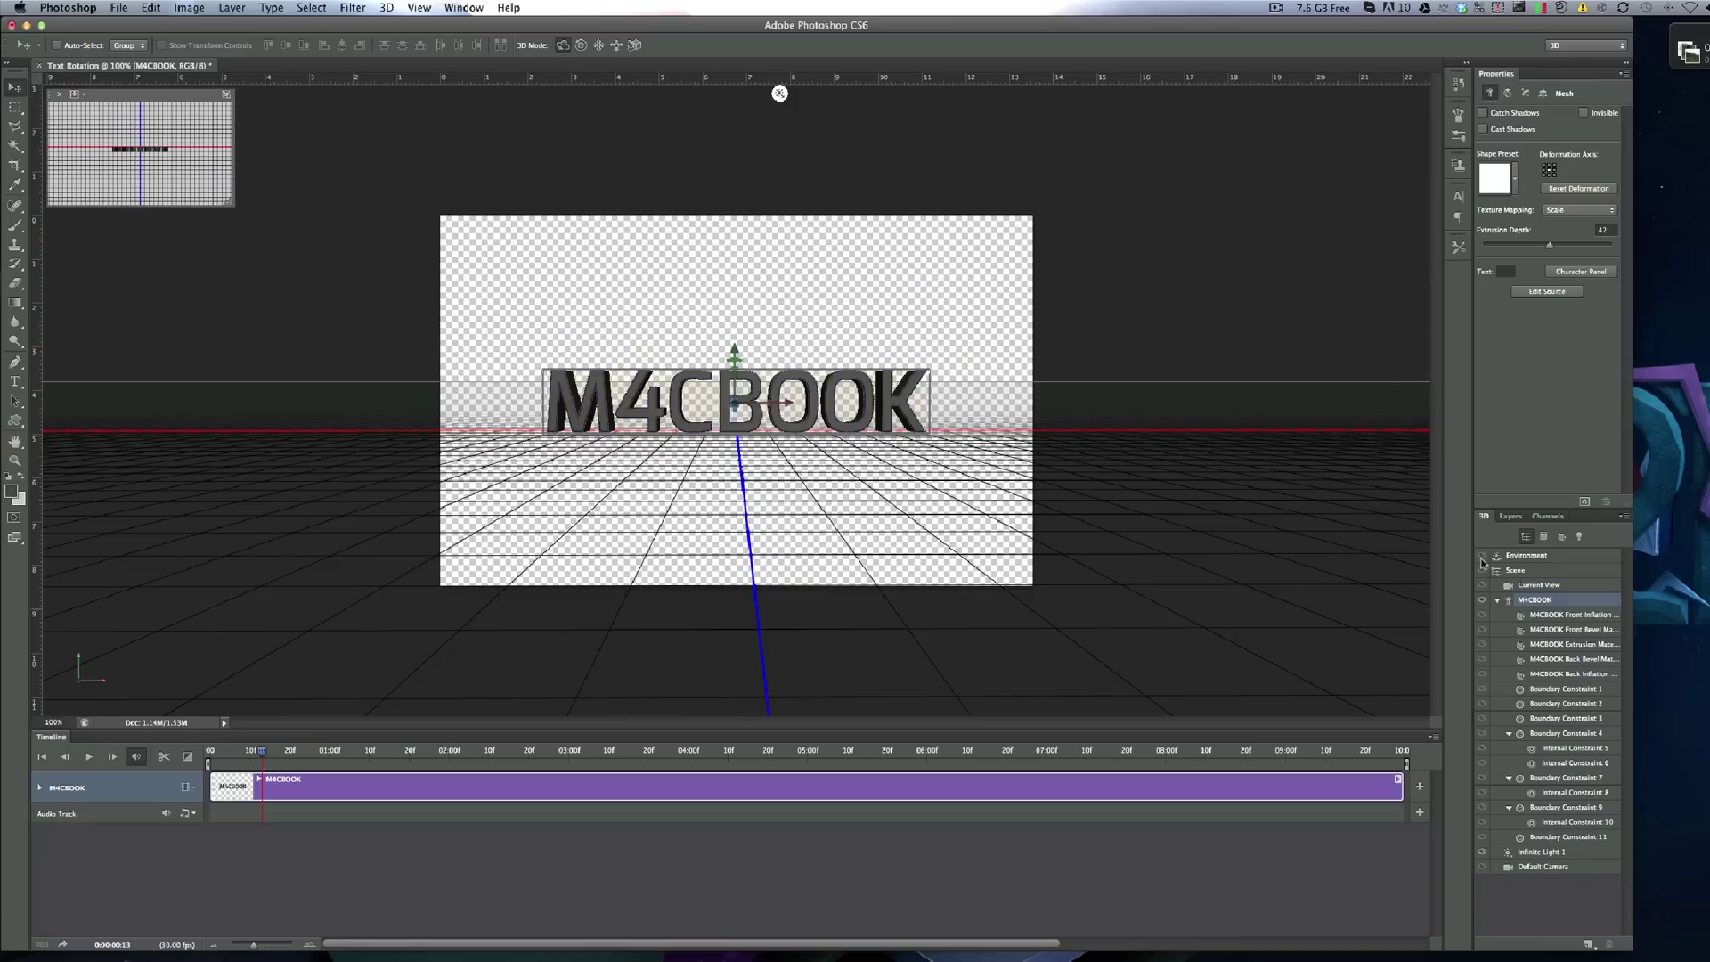
{"action": "left_click", "coordinate": [1531, 585]}
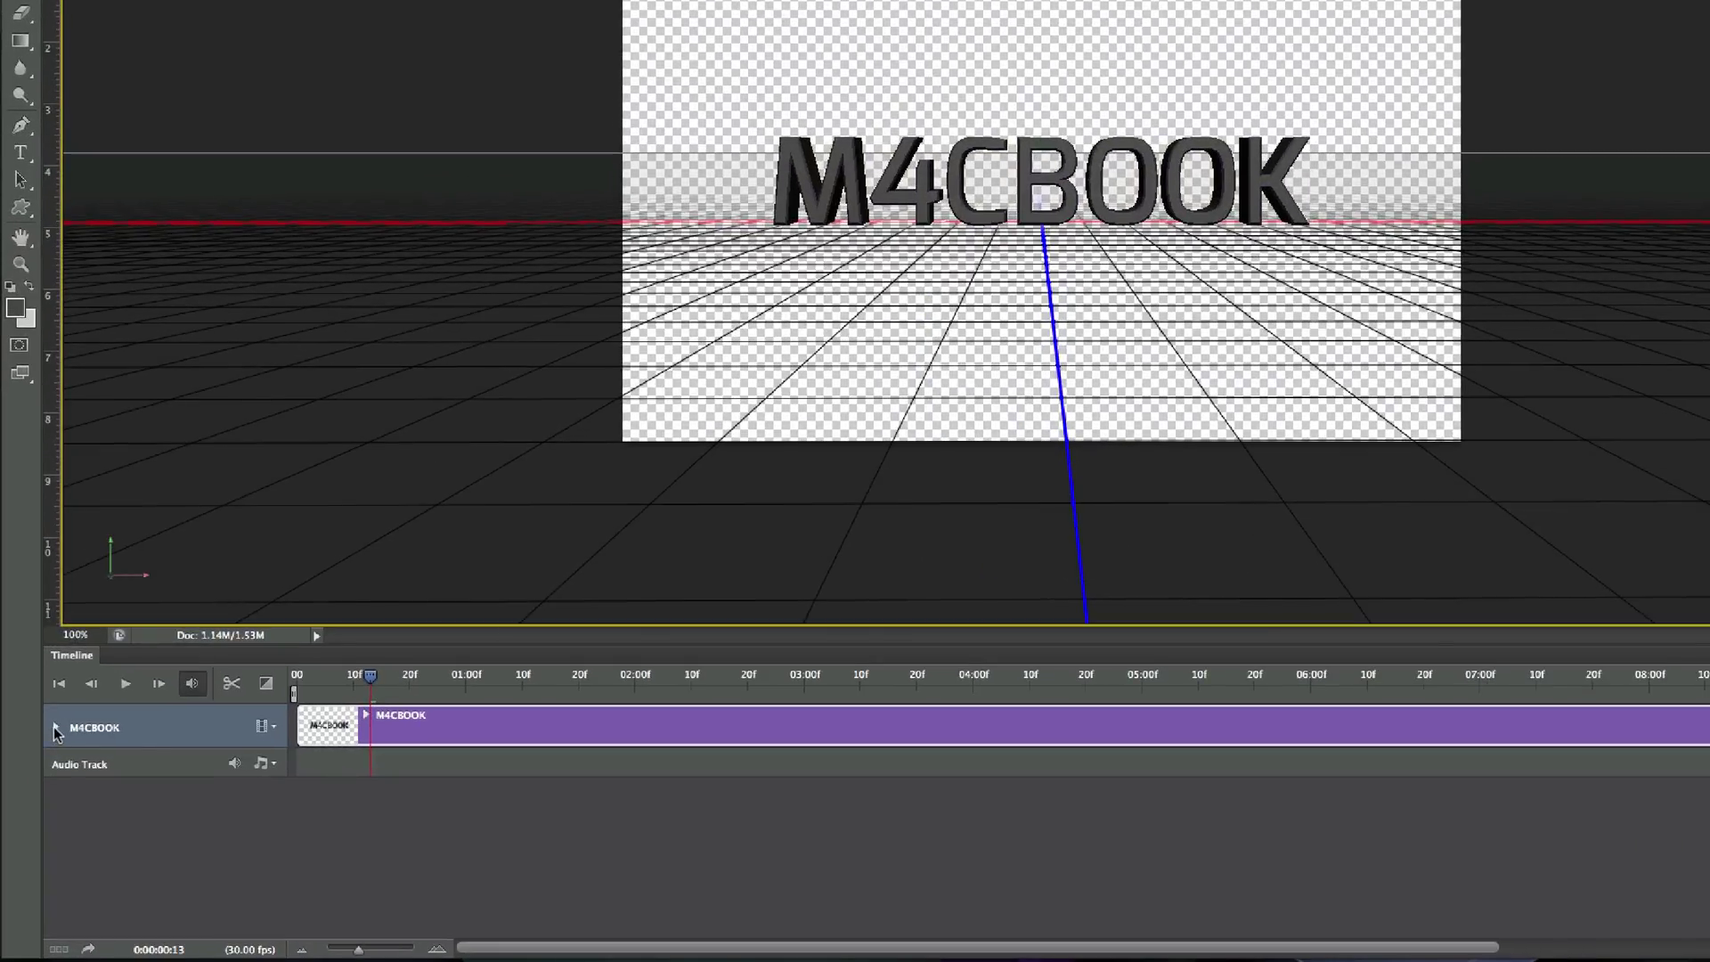
Add a starting keyframe for the M4CBOOK mesh under 3D Meshes at 0:00:00:00 in the timeline
{"action": "left_click", "coordinate": [38, 788]}
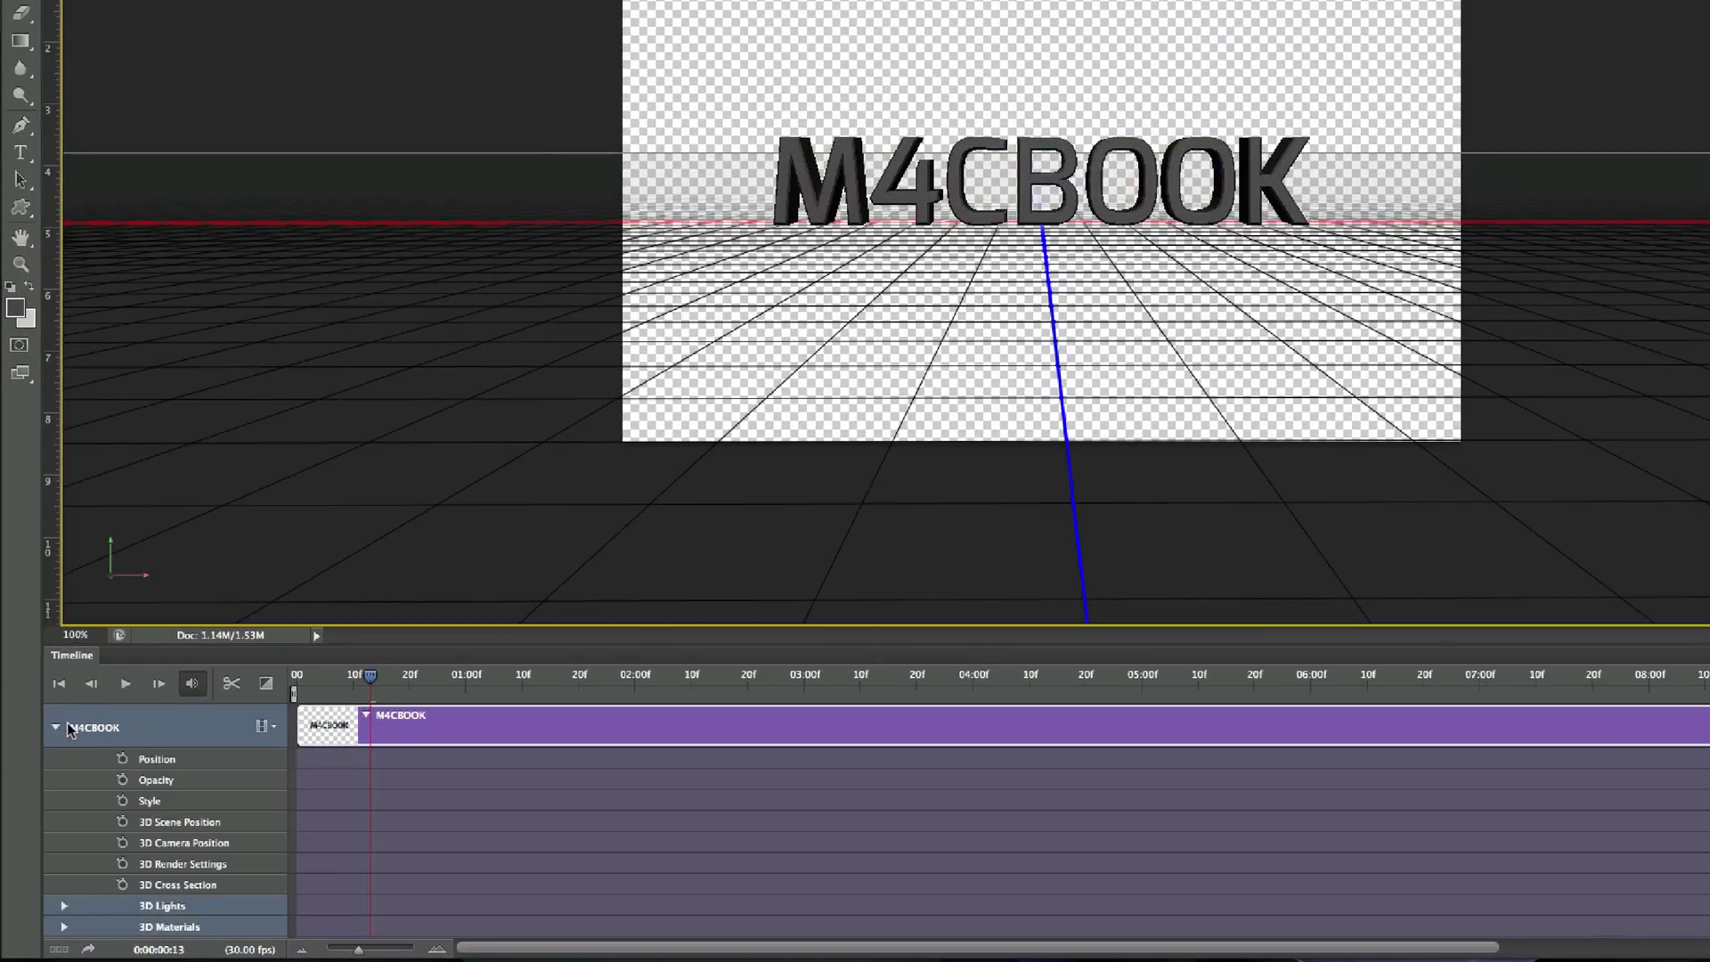
{"action": "scroll", "coordinate": [144, 735], "scroll_direction": "down", "scroll_amount": 2}
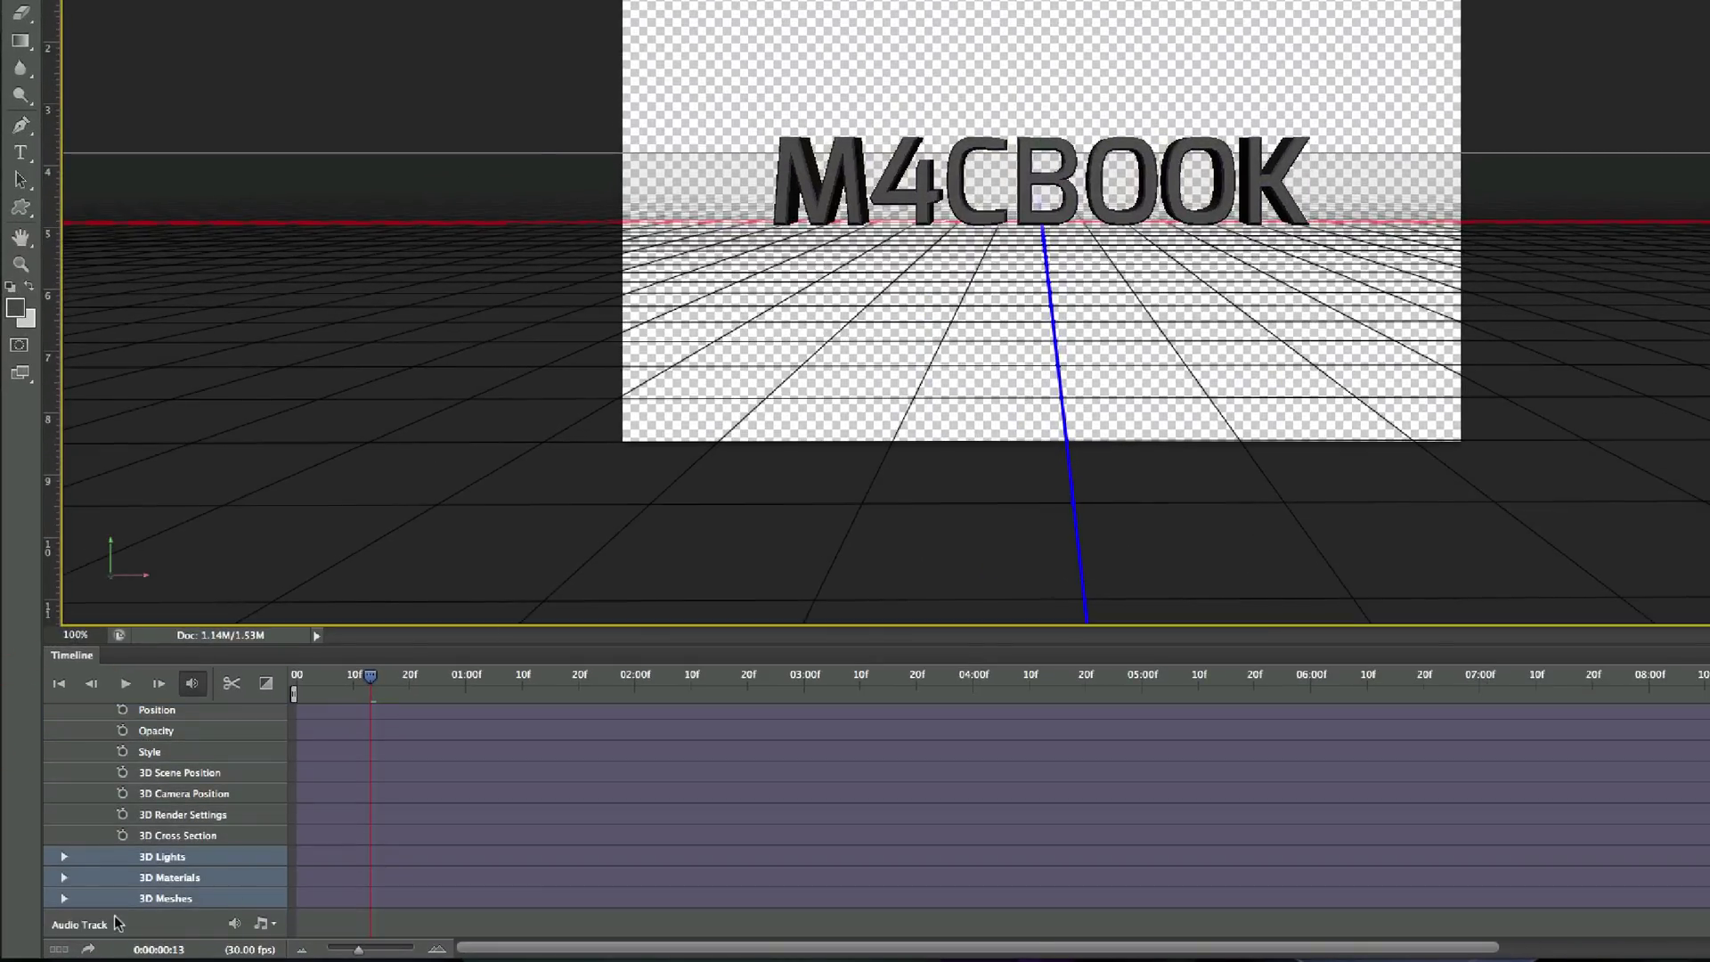
{"action": "left_click", "coordinate": [63, 898]}
{"action": "scroll", "coordinate": [162, 858], "scroll_direction": "down", "scroll_amount": 1}
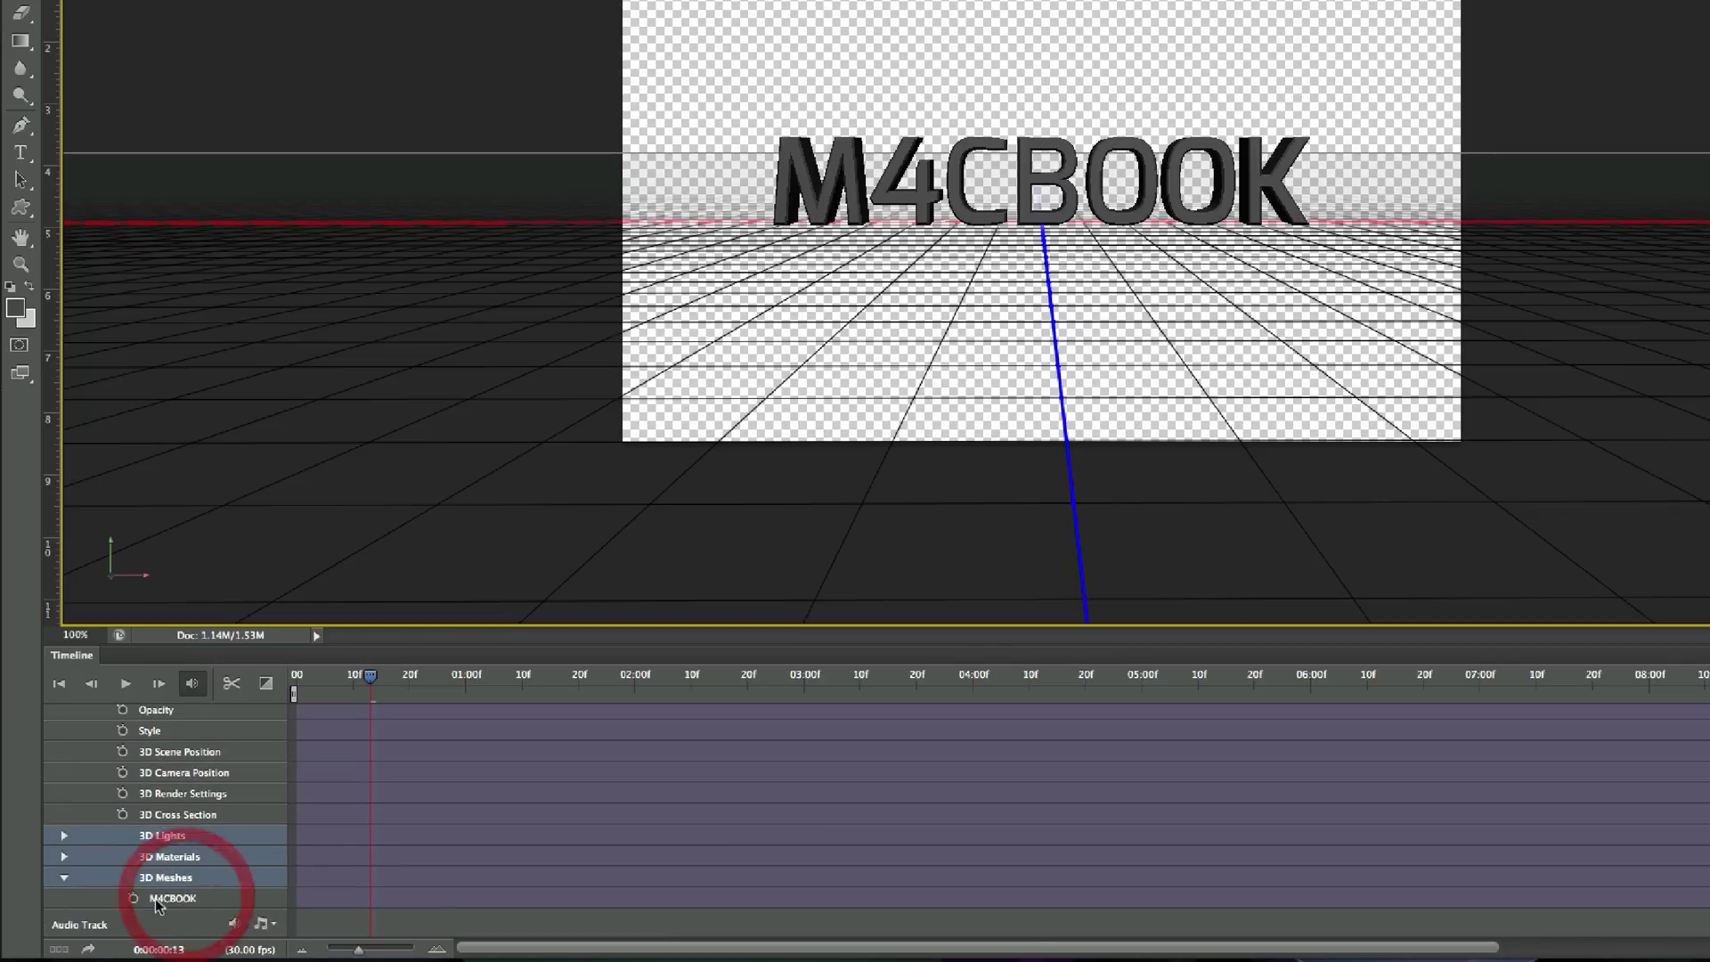
{"action": "left_click_drag", "start_coordinate": [369, 681], "coordinate": [295, 685]}
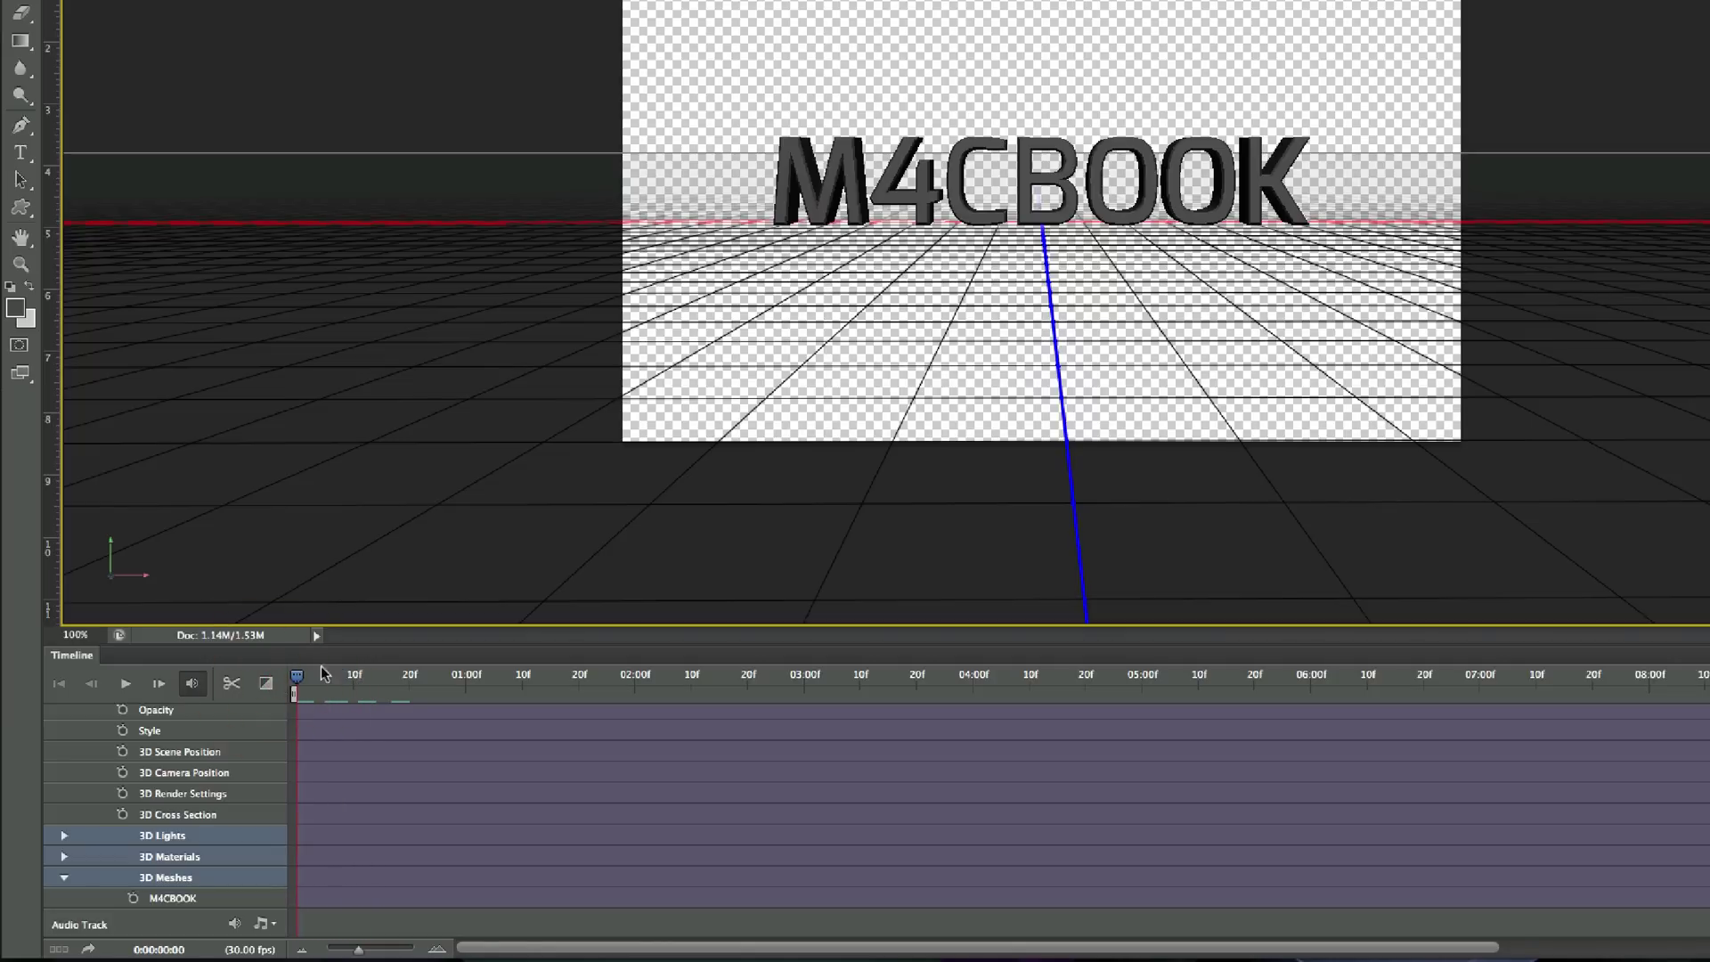
{"action": "left_click", "coordinate": [132, 898]}
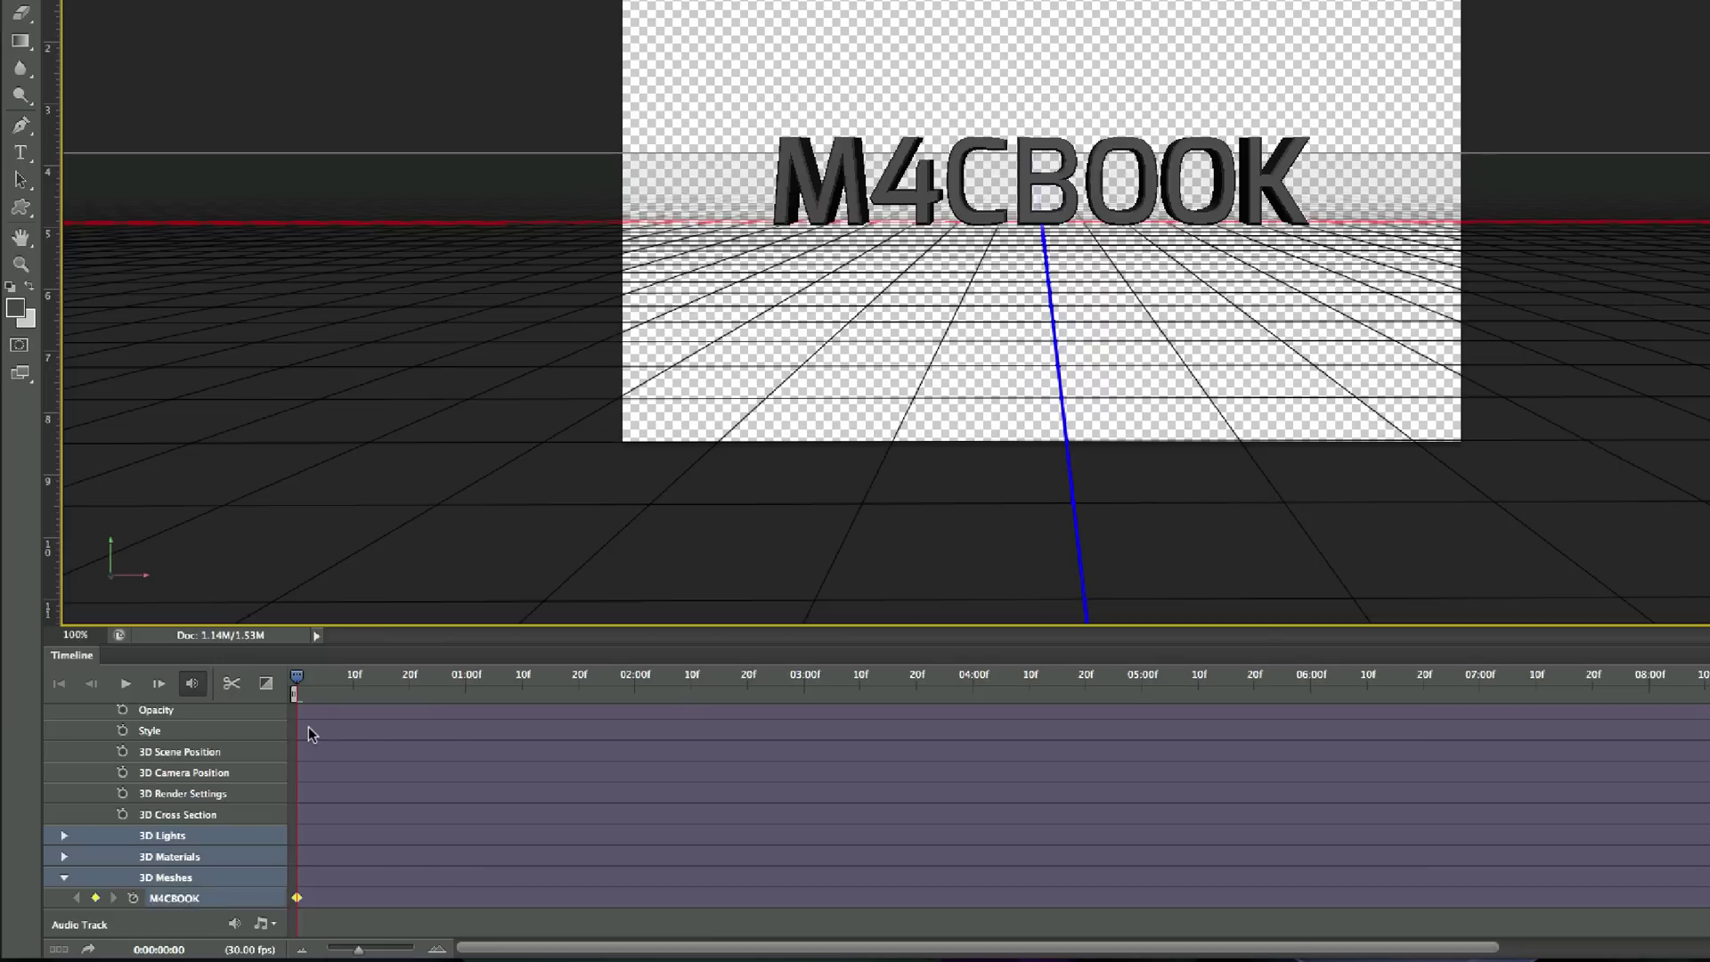
At 0:00:02:00 in the timeline, rotate the M4CBOOK mesh about half a turn around its vertical axis so its back faces the camera
{"action": "left_click_drag", "start_coordinate": [297, 690], "coordinate": [634, 681]}
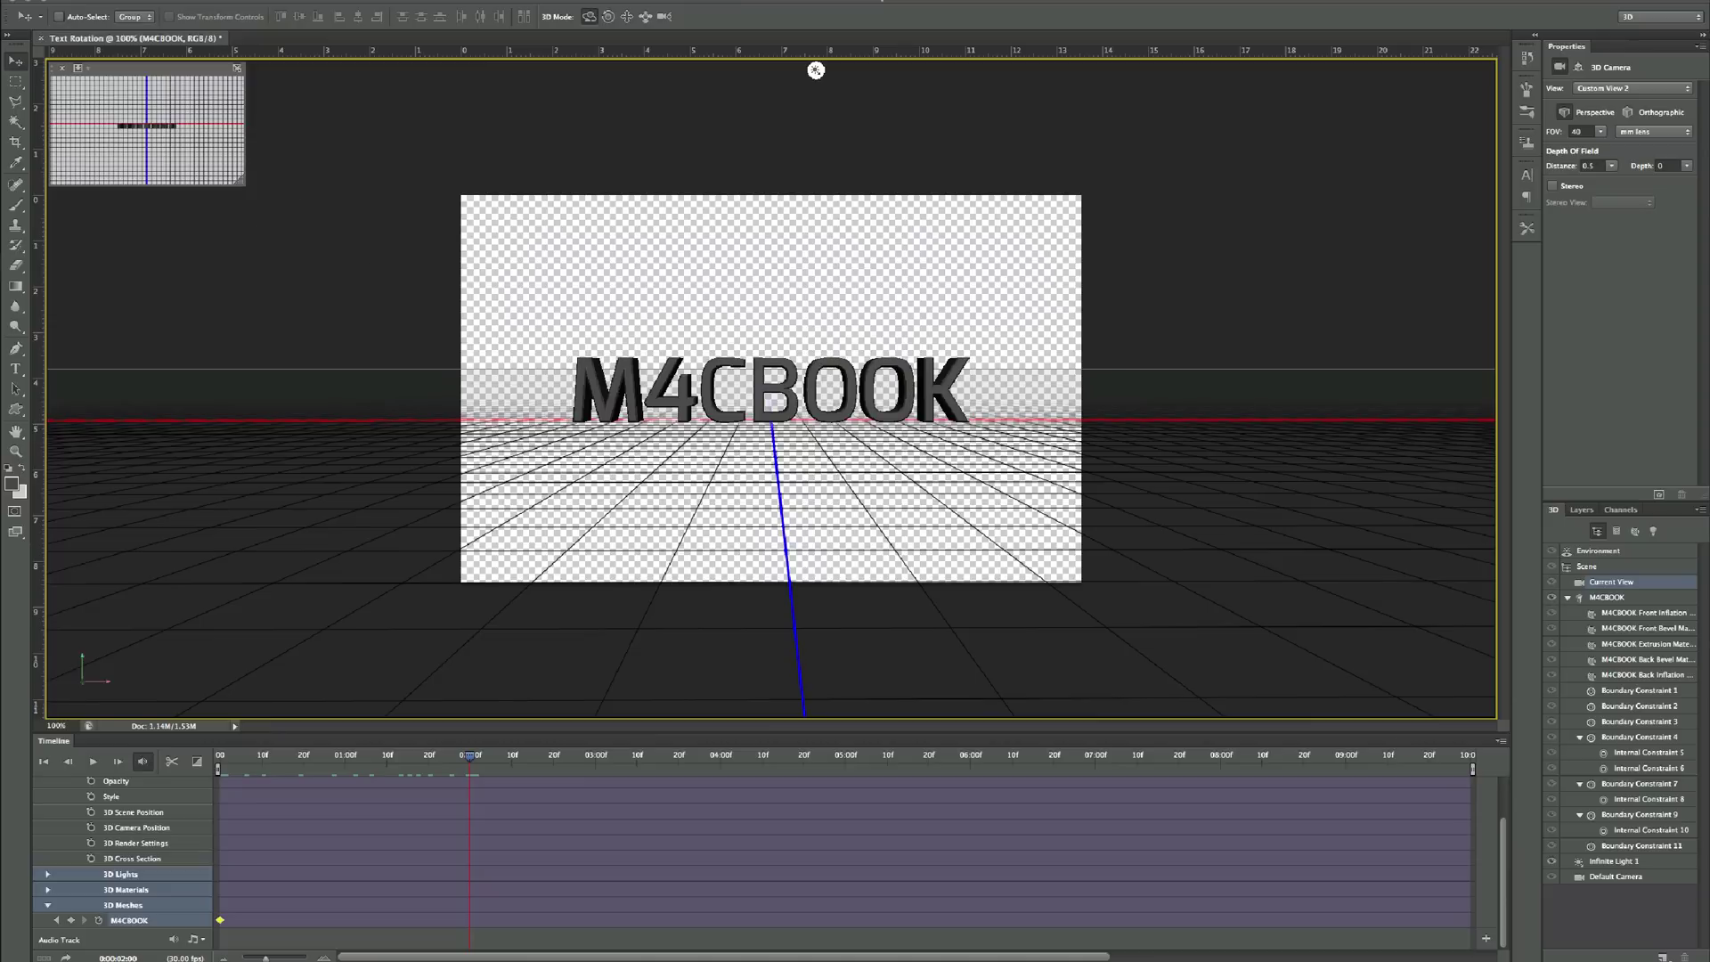
{"action": "left_click", "coordinate": [1619, 597]}
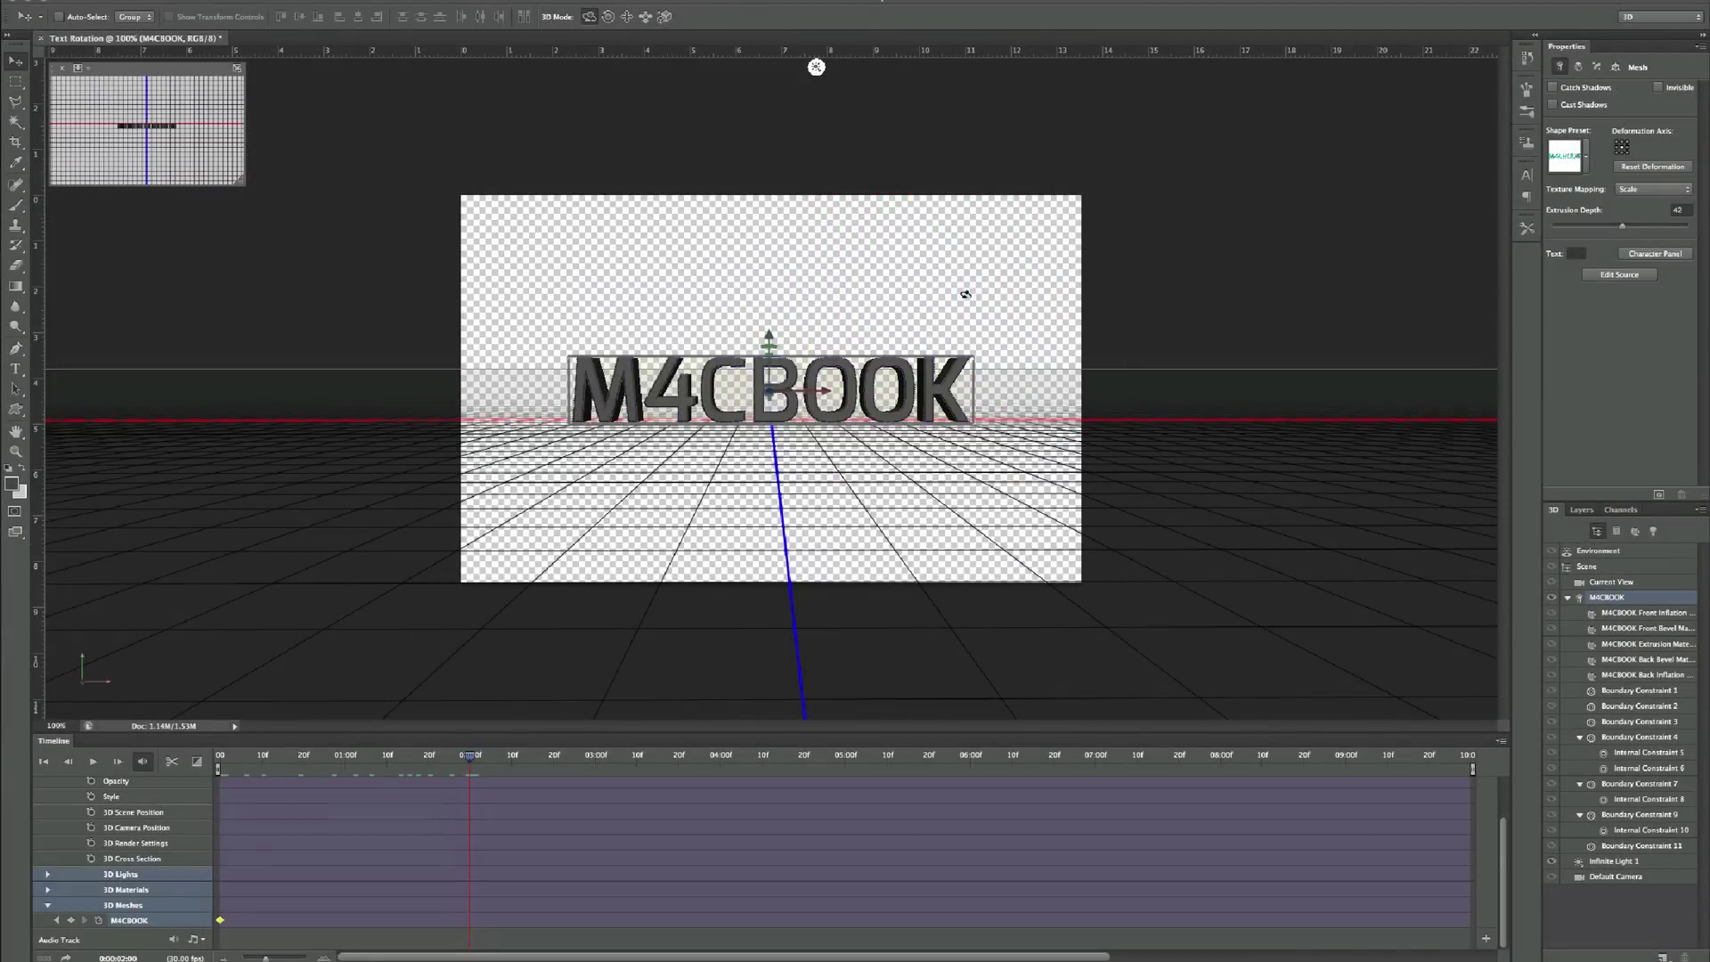
{"action": "mouse_move", "coordinate": [965, 286]}
{"action": "left_mouse_down"}
{"action": "mouse_move", "coordinate": [943, 321]}
{"action": "mouse_move", "coordinate": [806, 233]}
{"action": "mouse_move", "coordinate": [1013, 385]}
{"action": "mouse_move", "coordinate": [764, 432]}
{"action": "mouse_move", "coordinate": [573, 283]}
{"action": "mouse_move", "coordinate": [615, 385]}
{"action": "mouse_move", "coordinate": [668, 412]}
{"action": "left_mouse_up"}
{"action": "key", "text": "ctrl+z"}
{"action": "left_click_drag", "start_coordinate": [971, 315], "coordinate": [363, 314]}
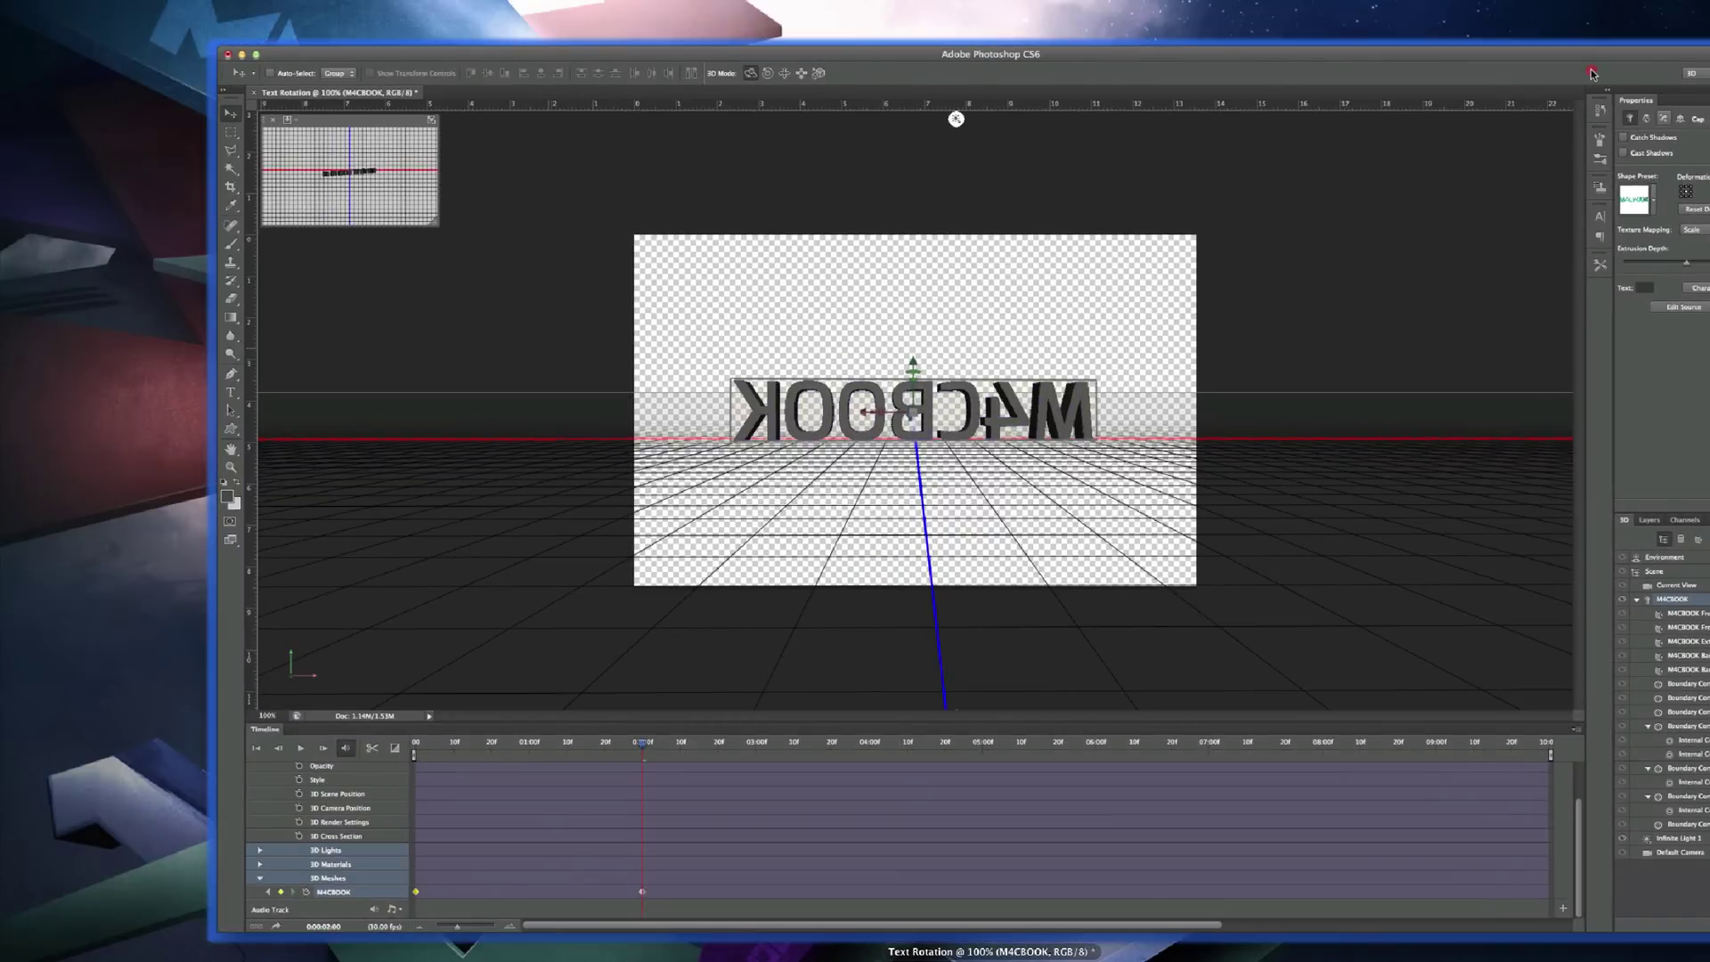
Show the M4CBOOK mesh's coordinates and, at 0:00:03:27, rotate it another half turn so it faces front
{"action": "left_click", "coordinate": [1597, 67]}
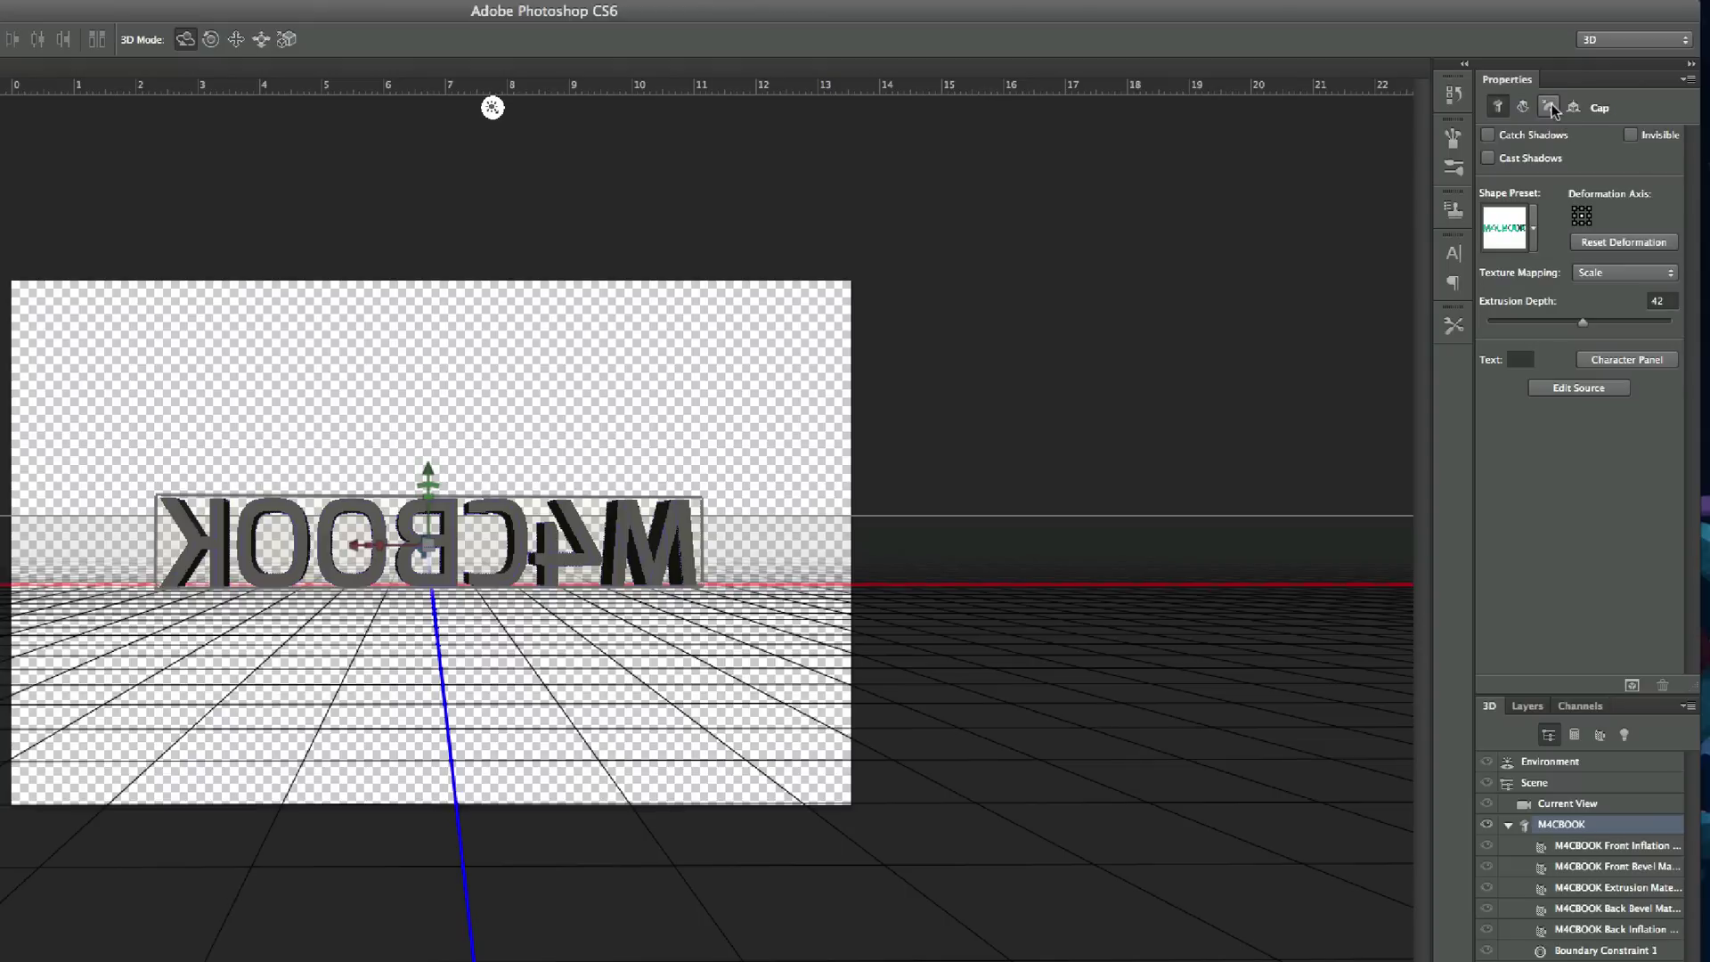
{"action": "left_click", "coordinate": [1571, 108]}
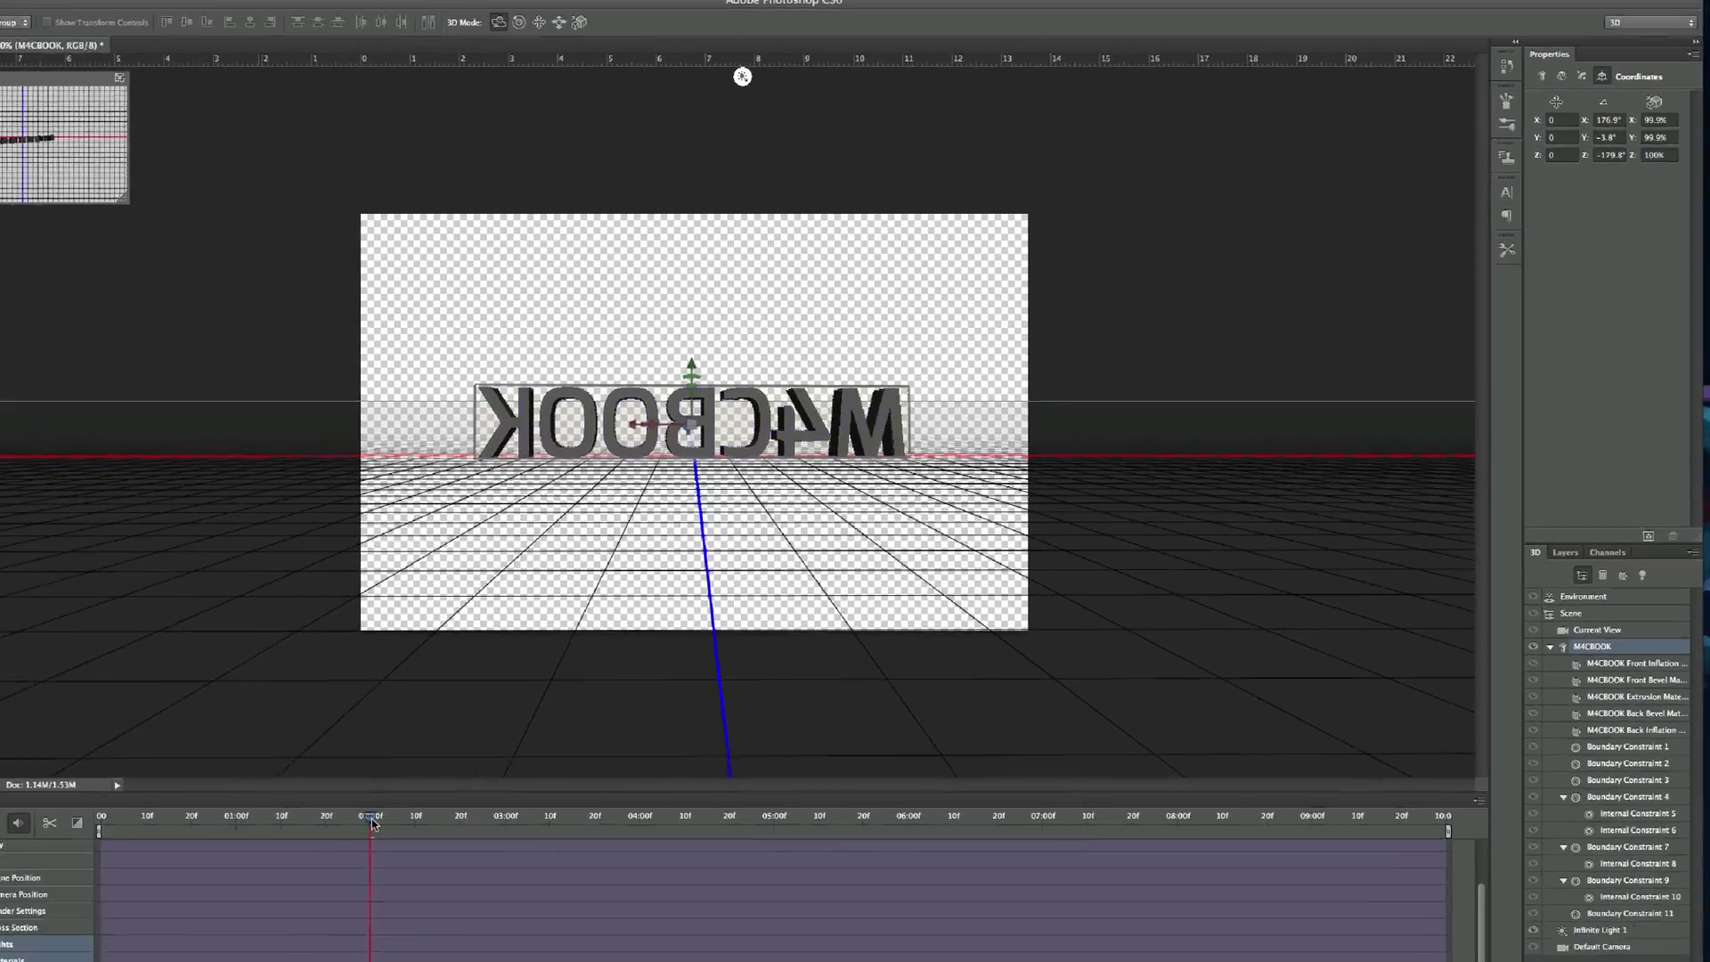
{"action": "left_click_drag", "start_coordinate": [472, 757], "coordinate": [708, 758]}
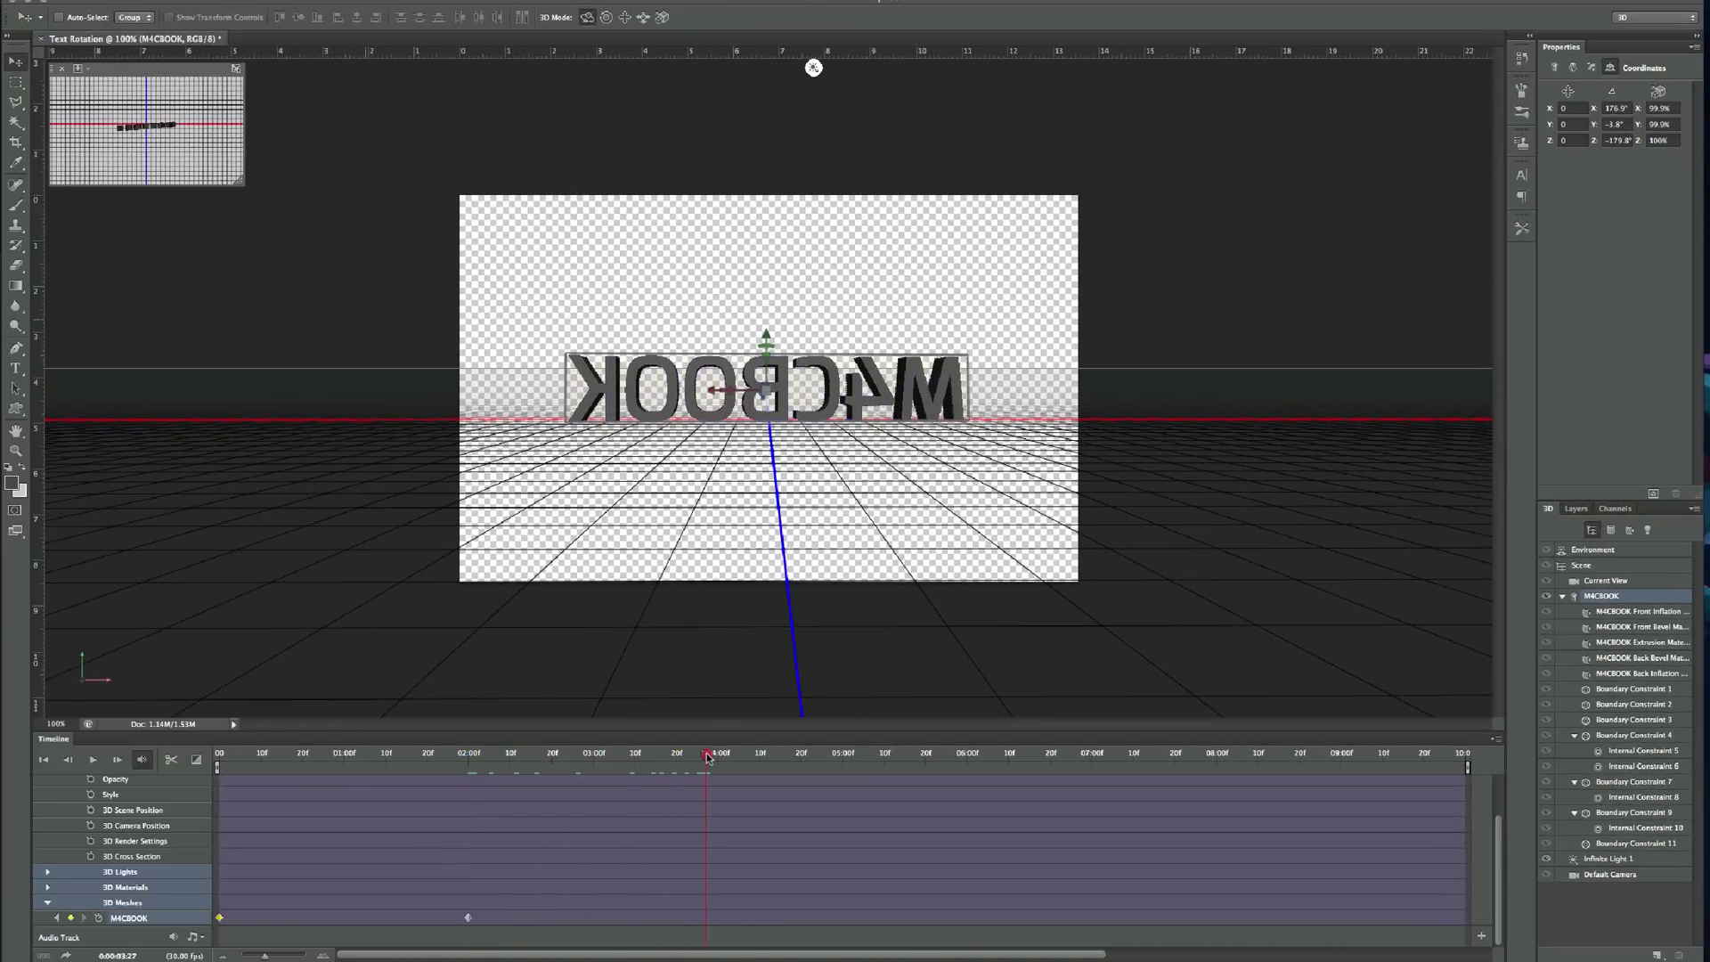
{"action": "left_click", "coordinate": [706, 756]}
{"action": "left_click_drag", "start_coordinate": [932, 408], "coordinate": [364, 273]}
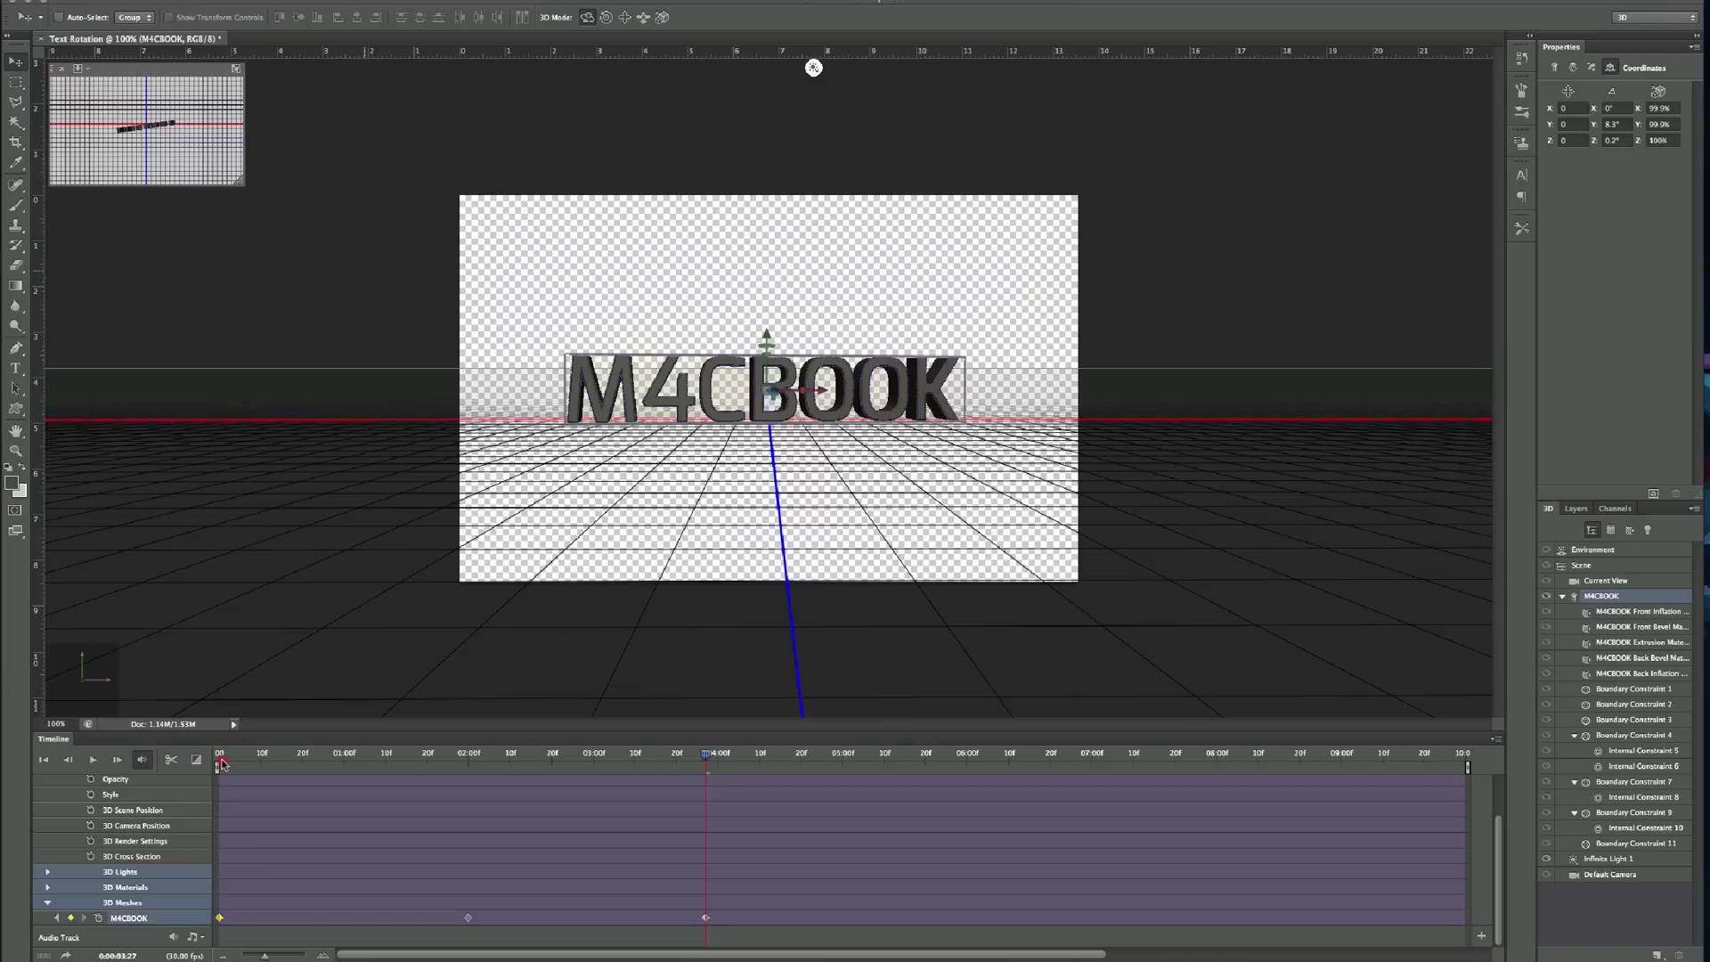
Compare the mesh's coordinates at the starting keyframe, and set its Y and Z rotation angles to 0° at 0:00:04:00
{"action": "left_click", "coordinate": [234, 759]}
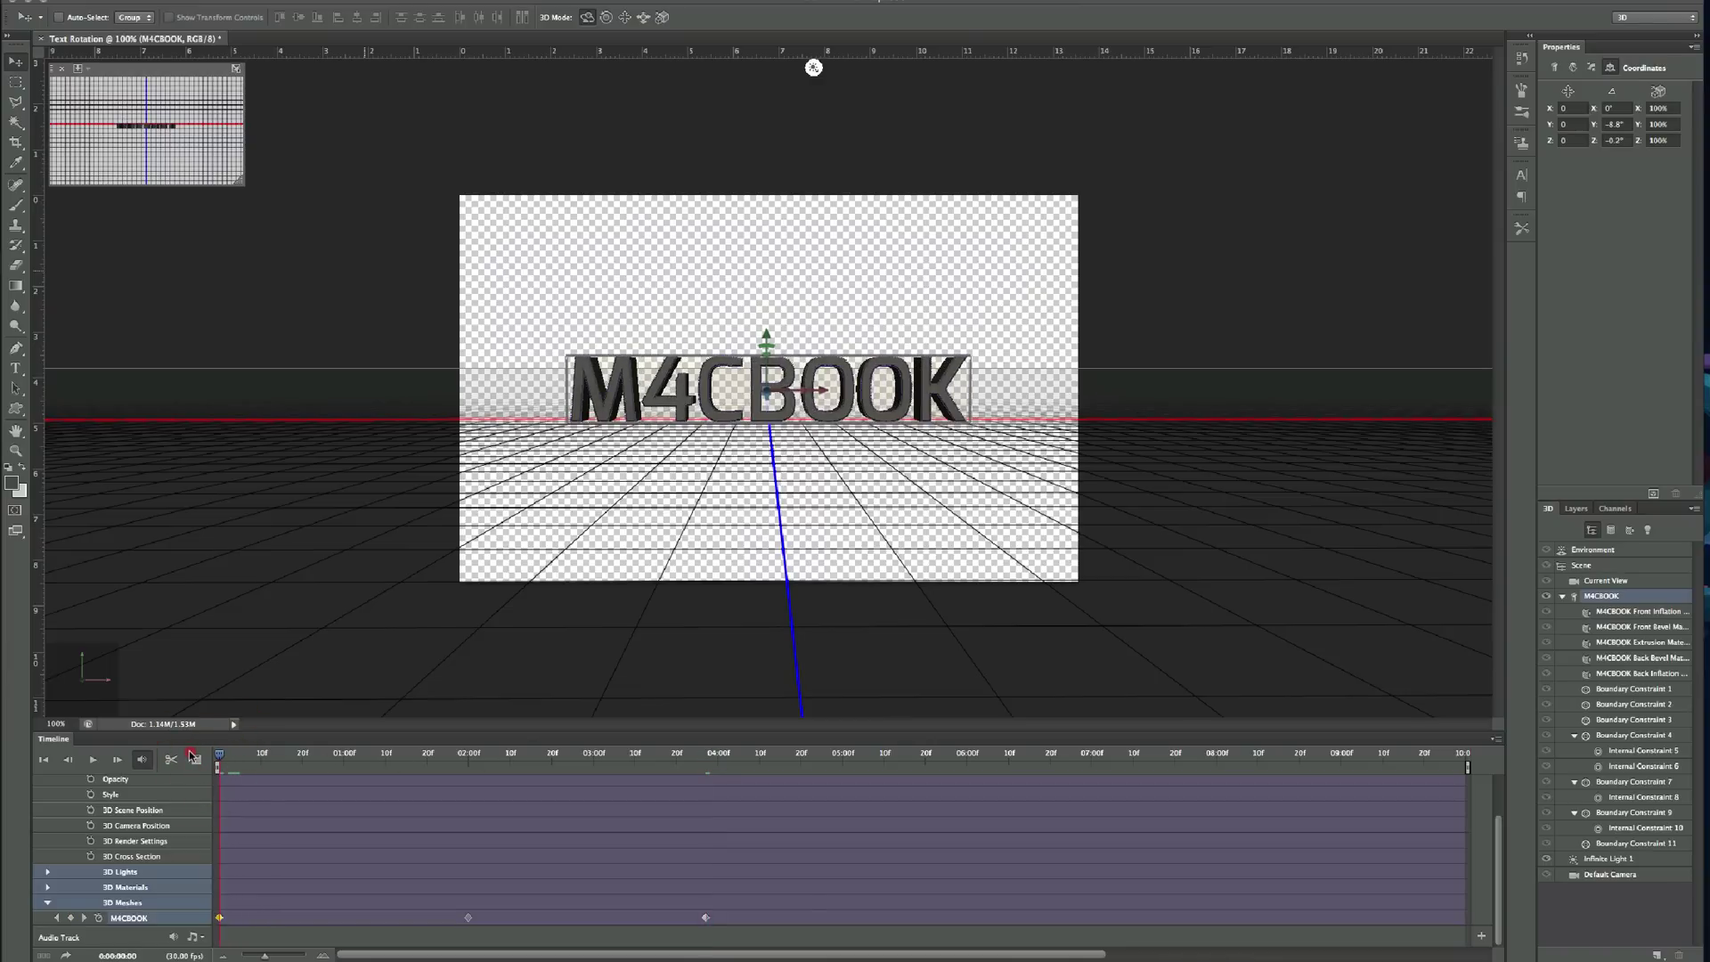
{"action": "left_click", "coordinate": [710, 756]}
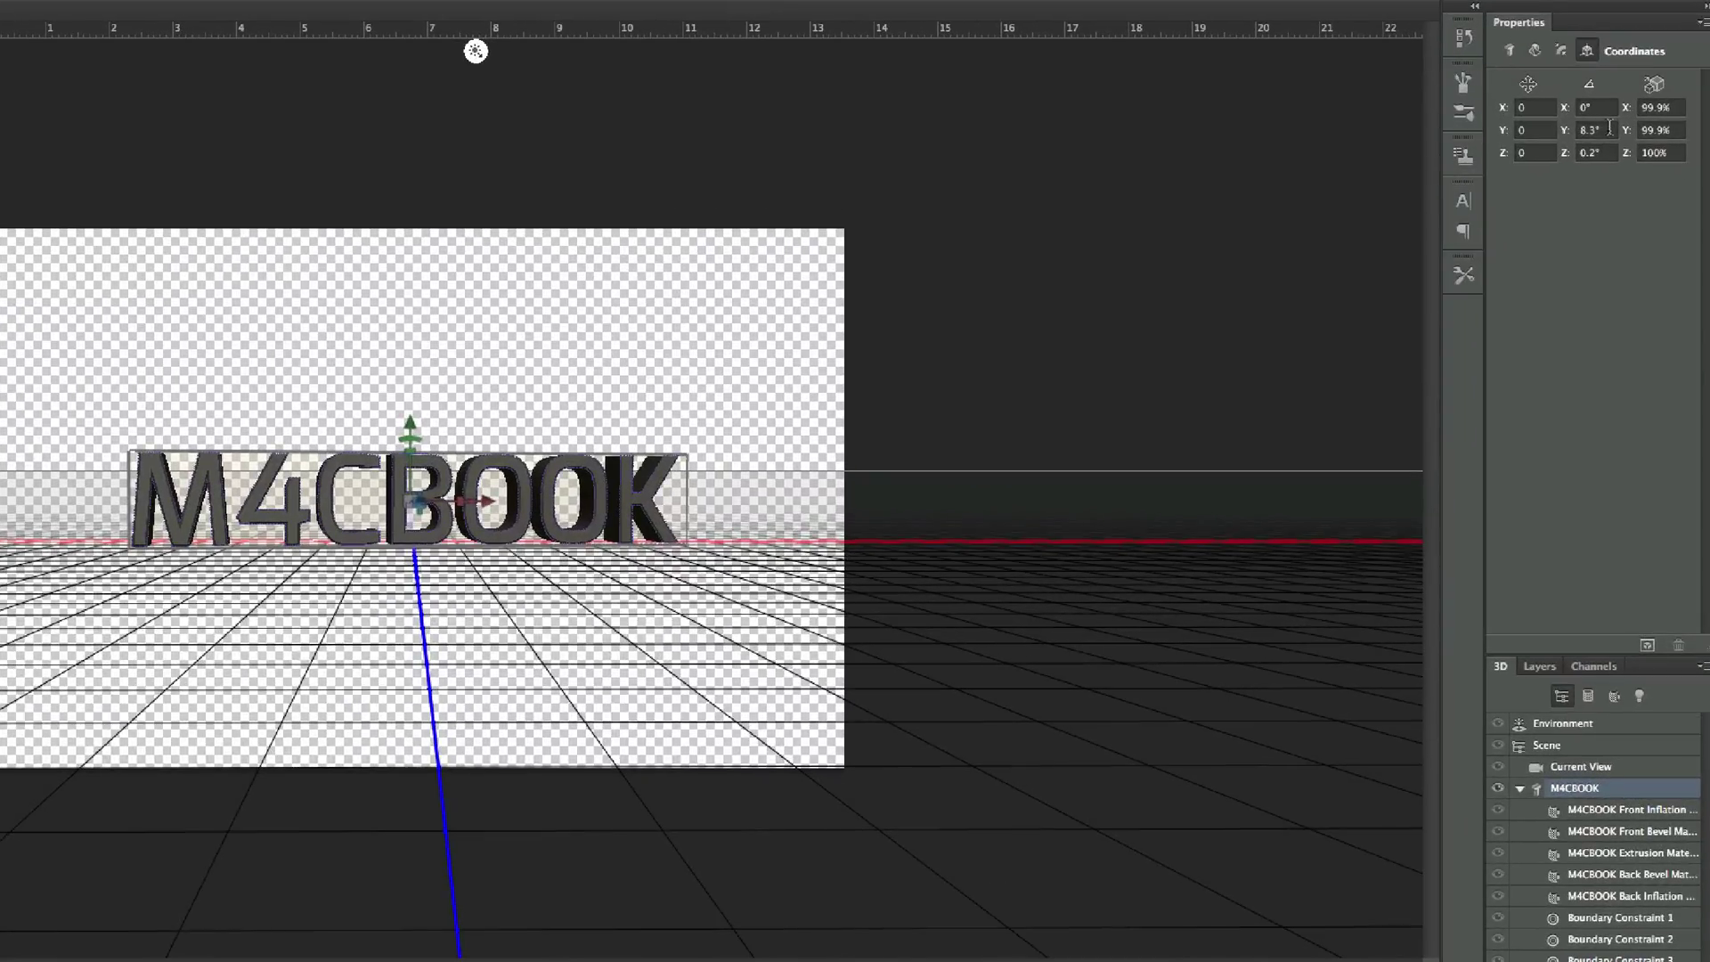
{"action": "left_click", "coordinate": [1610, 123]}
{"action": "type", "text": "0"}
{"action": "key", "text": "Tab"}
{"action": "type", "text": "0"}
{"action": "key", "text": "Tab"}
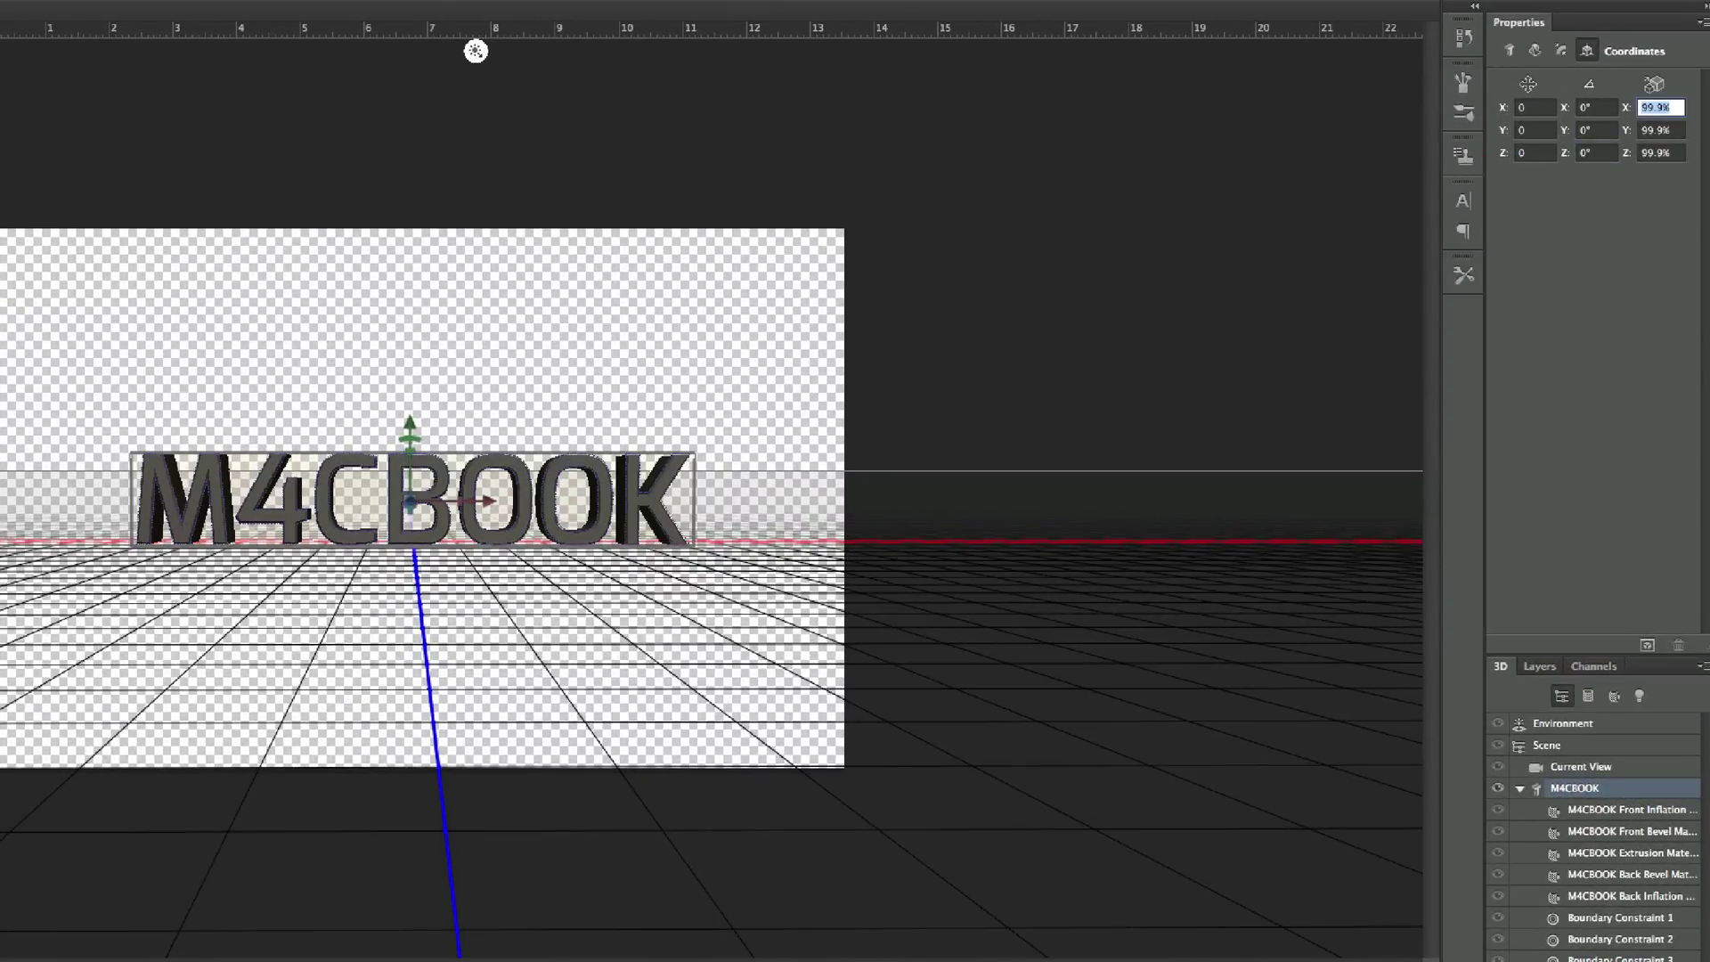
{"action": "left_click", "coordinate": [1639, 280]}
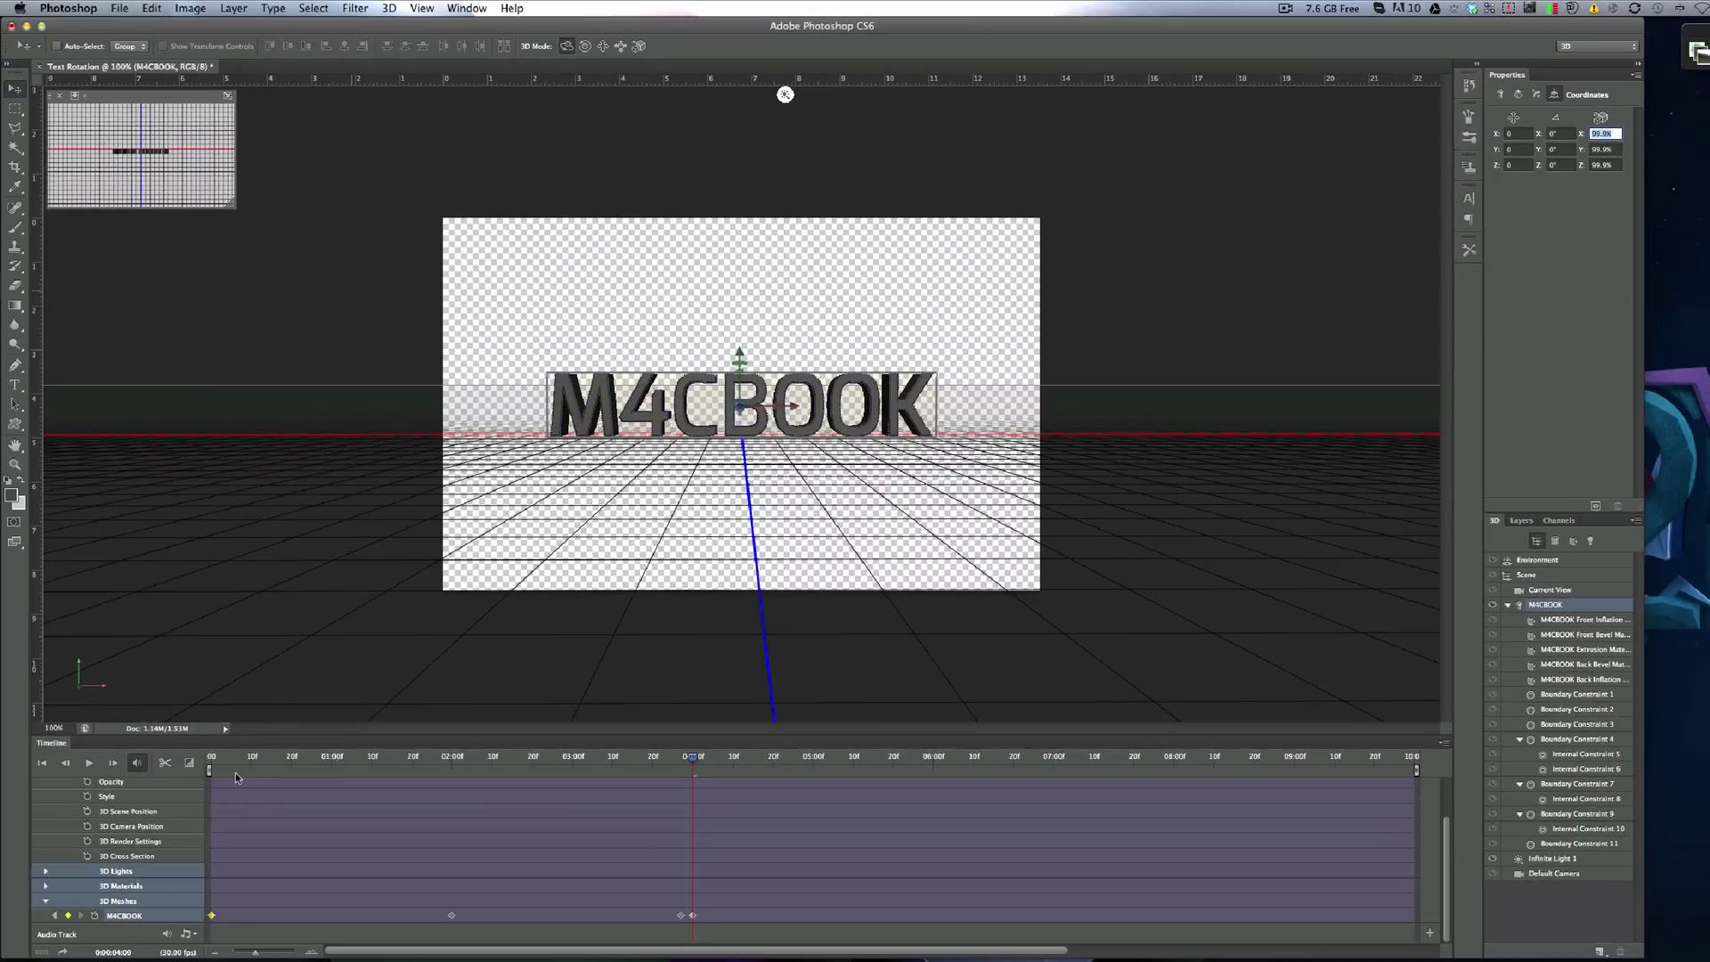
Scrub through the timeline to check how the M4CBOOK text rotates between the keyframes
{"action": "left_click_drag", "start_coordinate": [241, 766], "coordinate": [211, 764]}
{"action": "left_click_drag", "start_coordinate": [212, 761], "coordinate": [403, 764]}
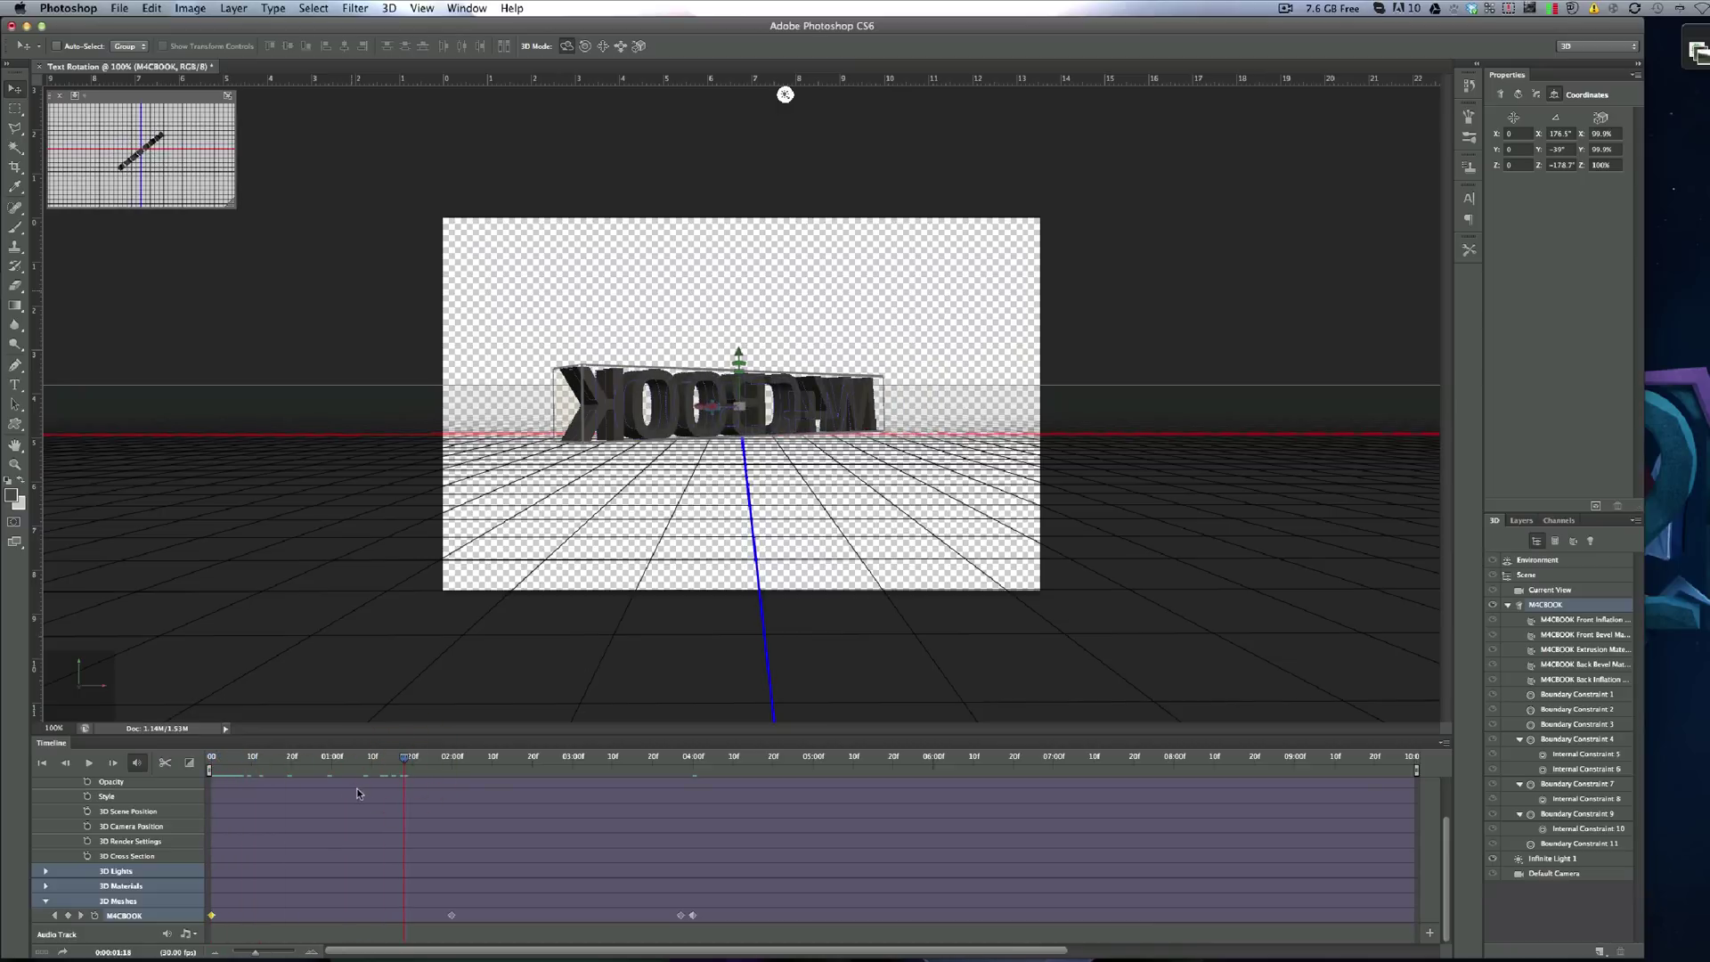
{"action": "left_click", "coordinate": [338, 763]}
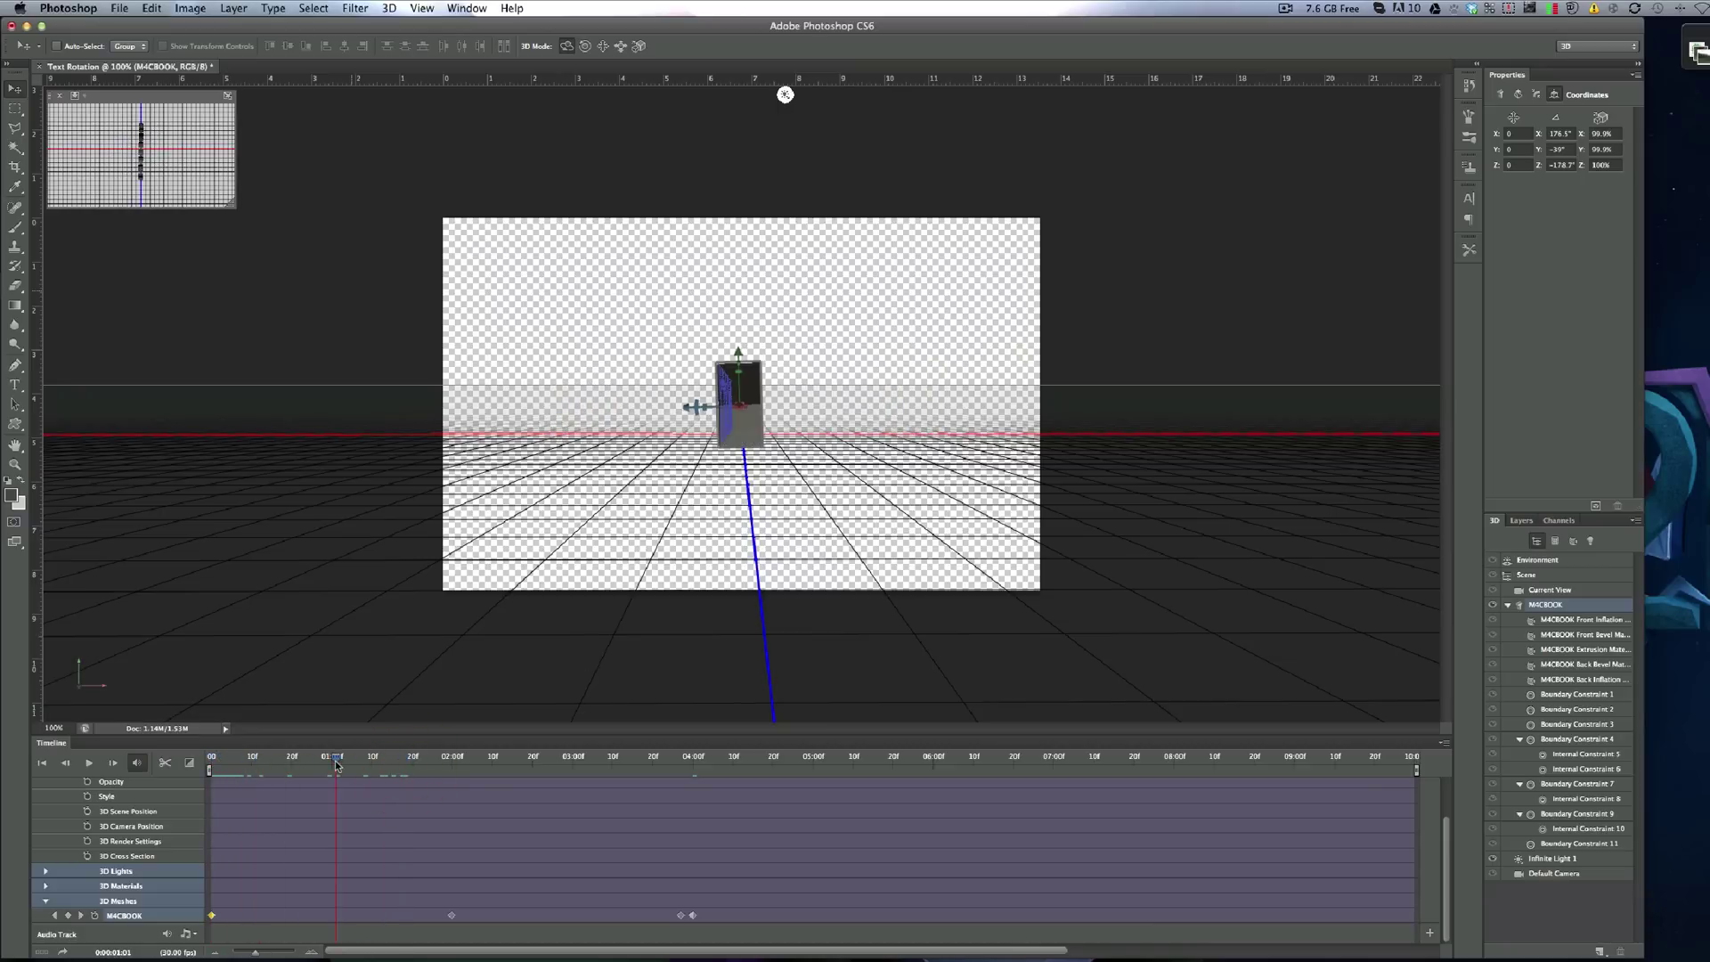
{"action": "left_click", "coordinate": [416, 764]}
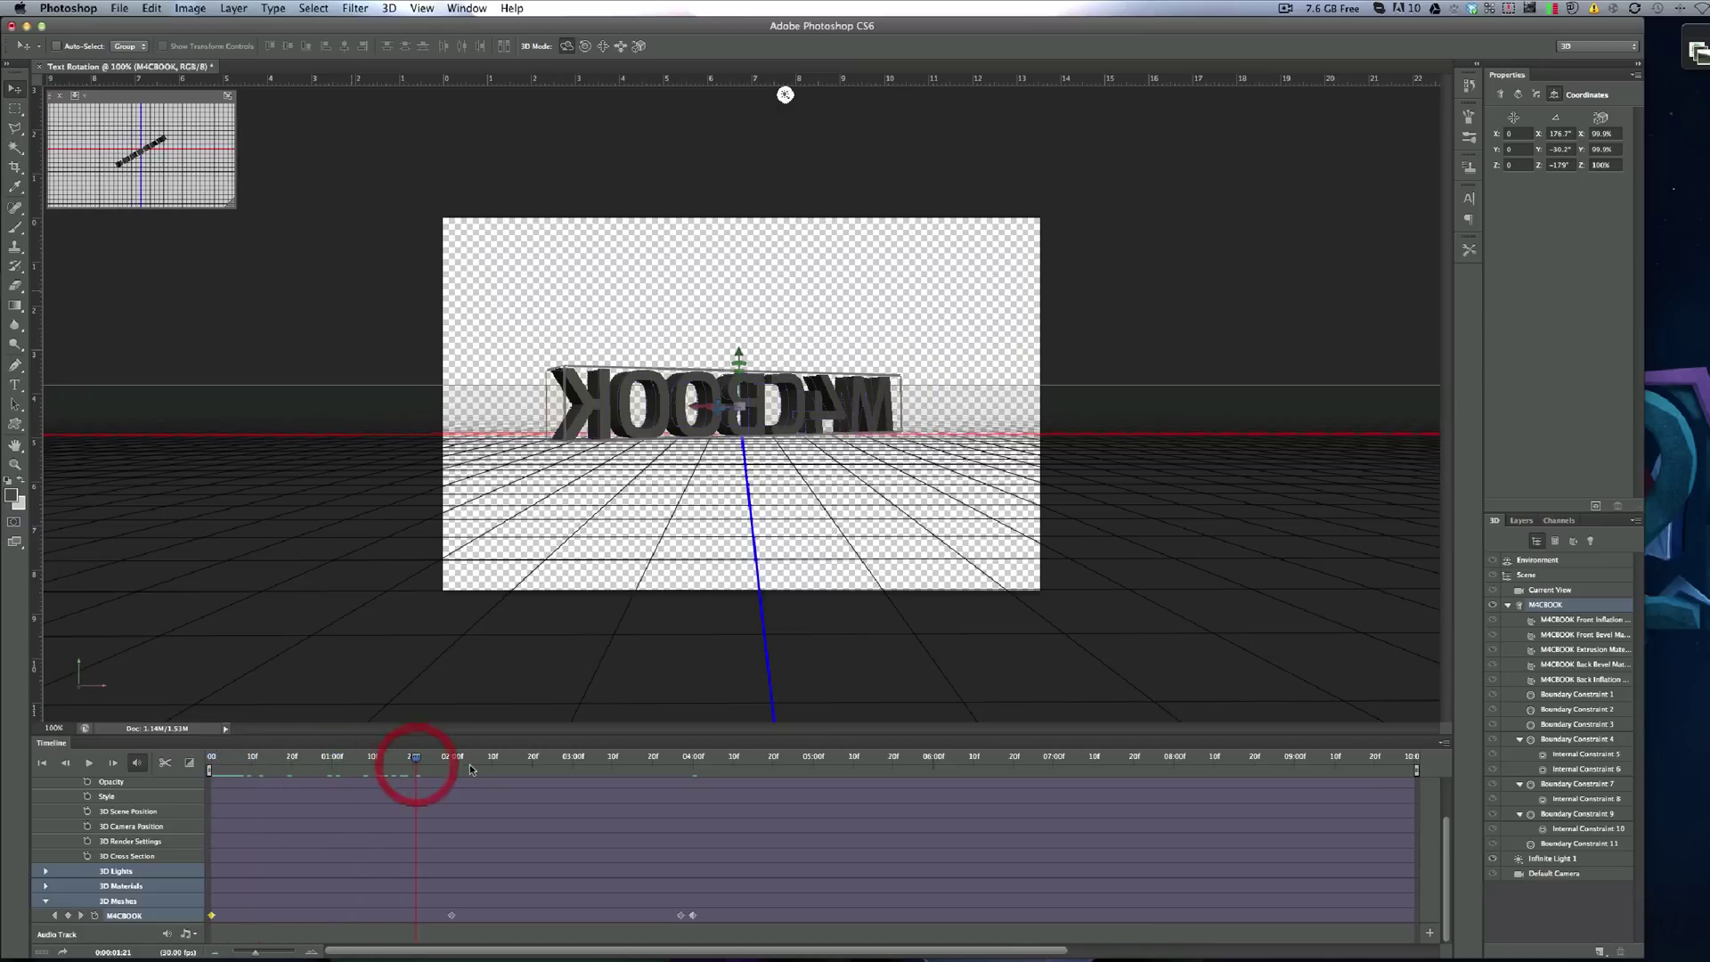
{"action": "left_click", "coordinate": [572, 765]}
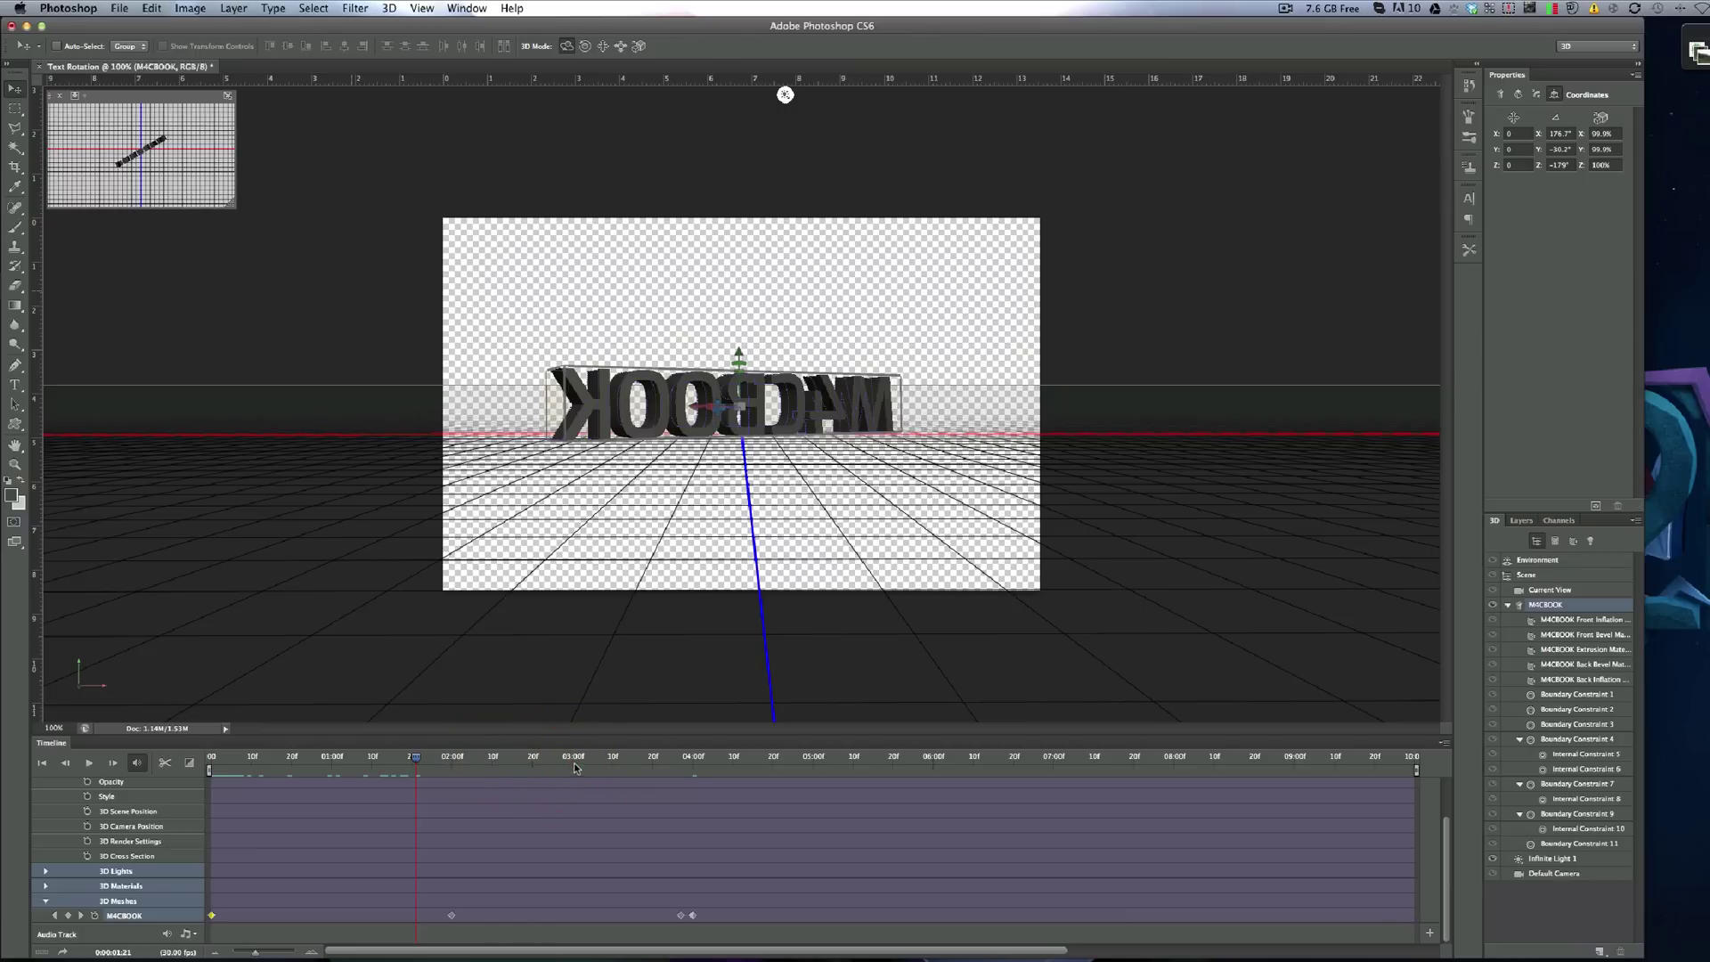
{"action": "left_click_drag", "start_coordinate": [577, 760], "coordinate": [443, 768]}
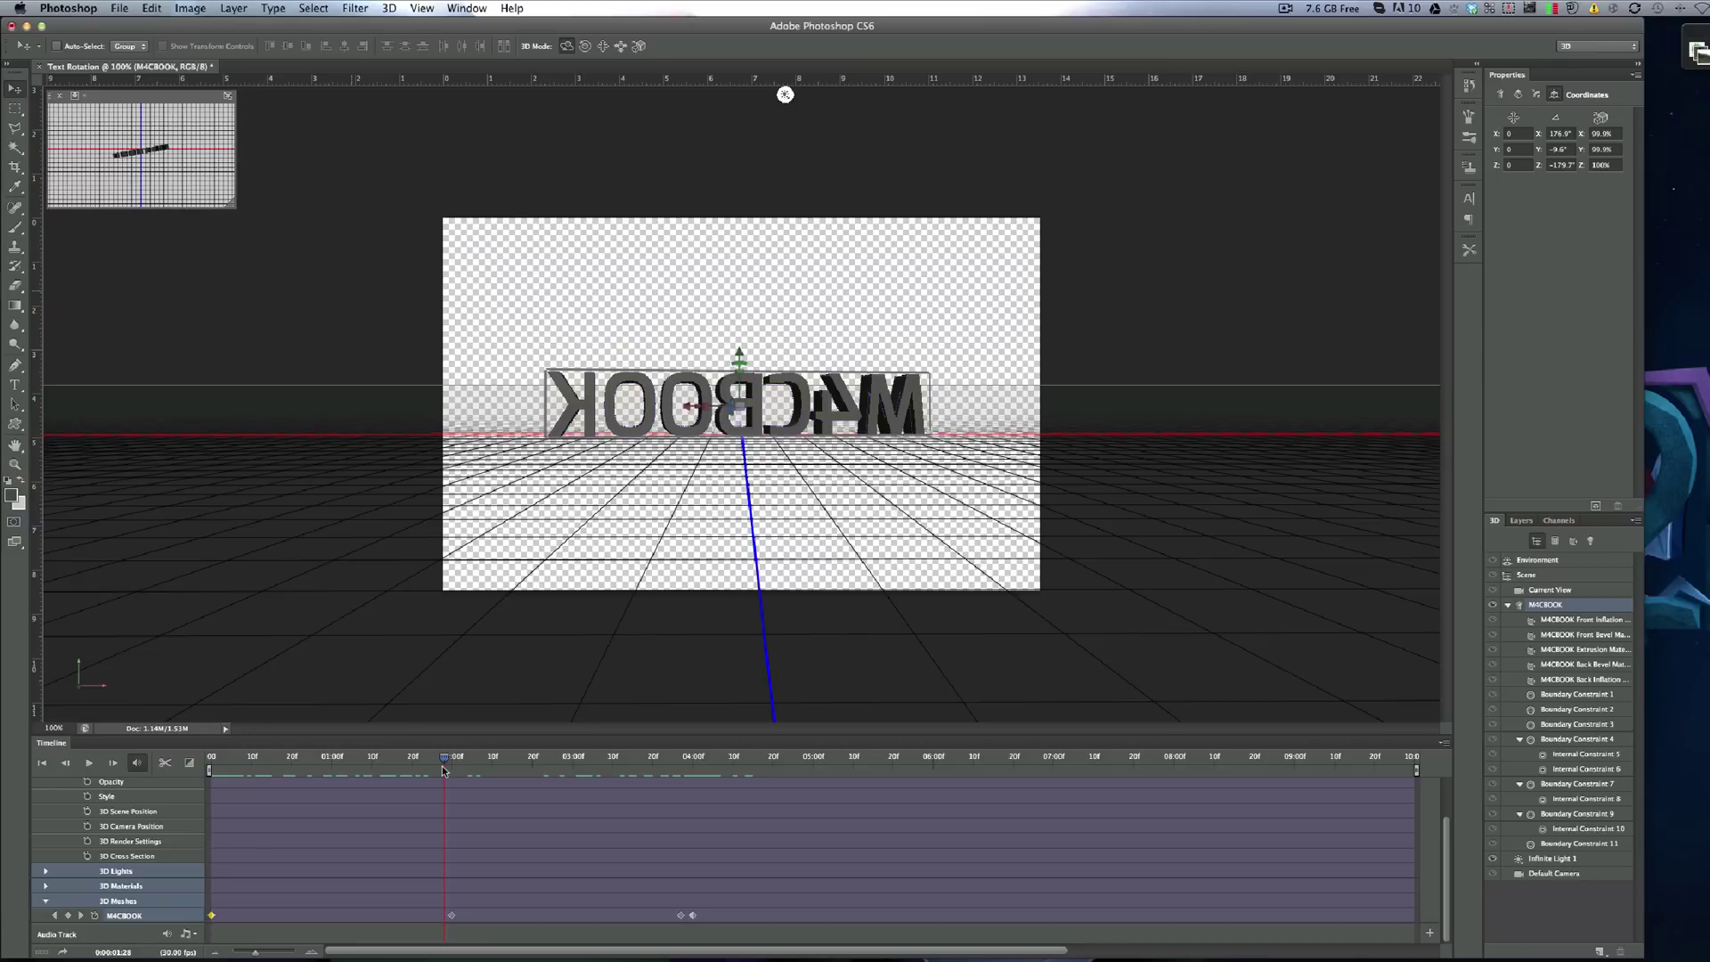
{"action": "left_click", "coordinate": [701, 758]}
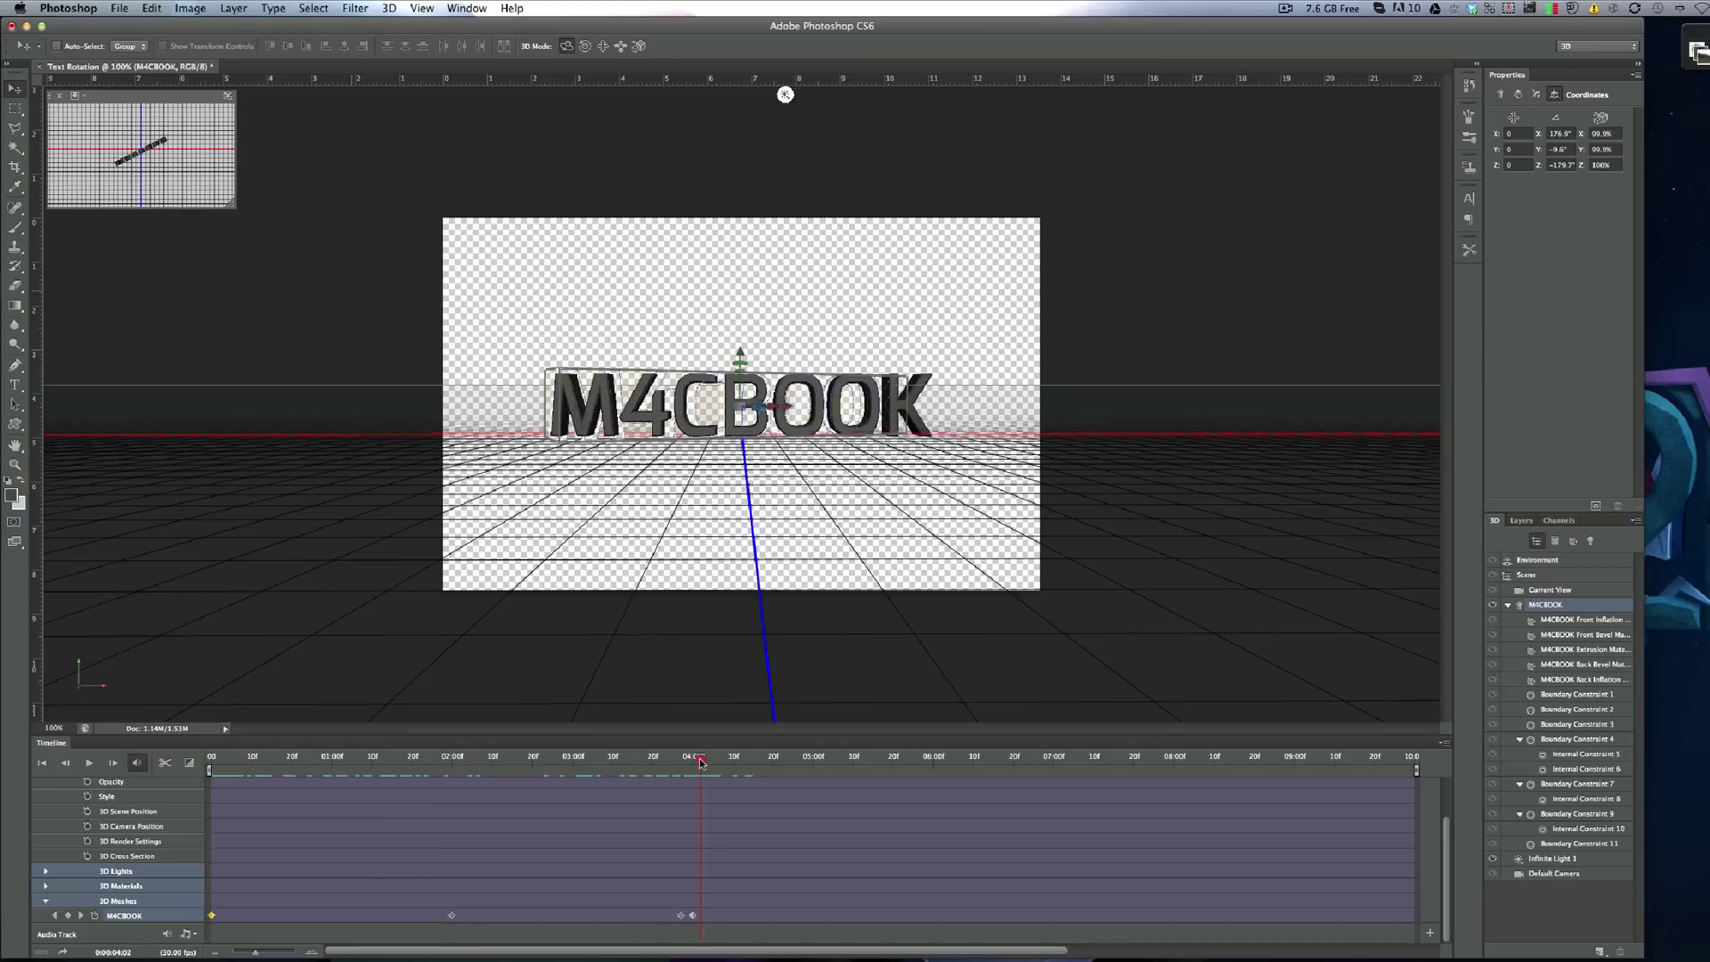
{"action": "mouse_move", "coordinate": [701, 761]}
{"action": "left_mouse_down"}
{"action": "mouse_move", "coordinate": [684, 761]}
{"action": "mouse_move", "coordinate": [713, 760]}
{"action": "left_mouse_up"}
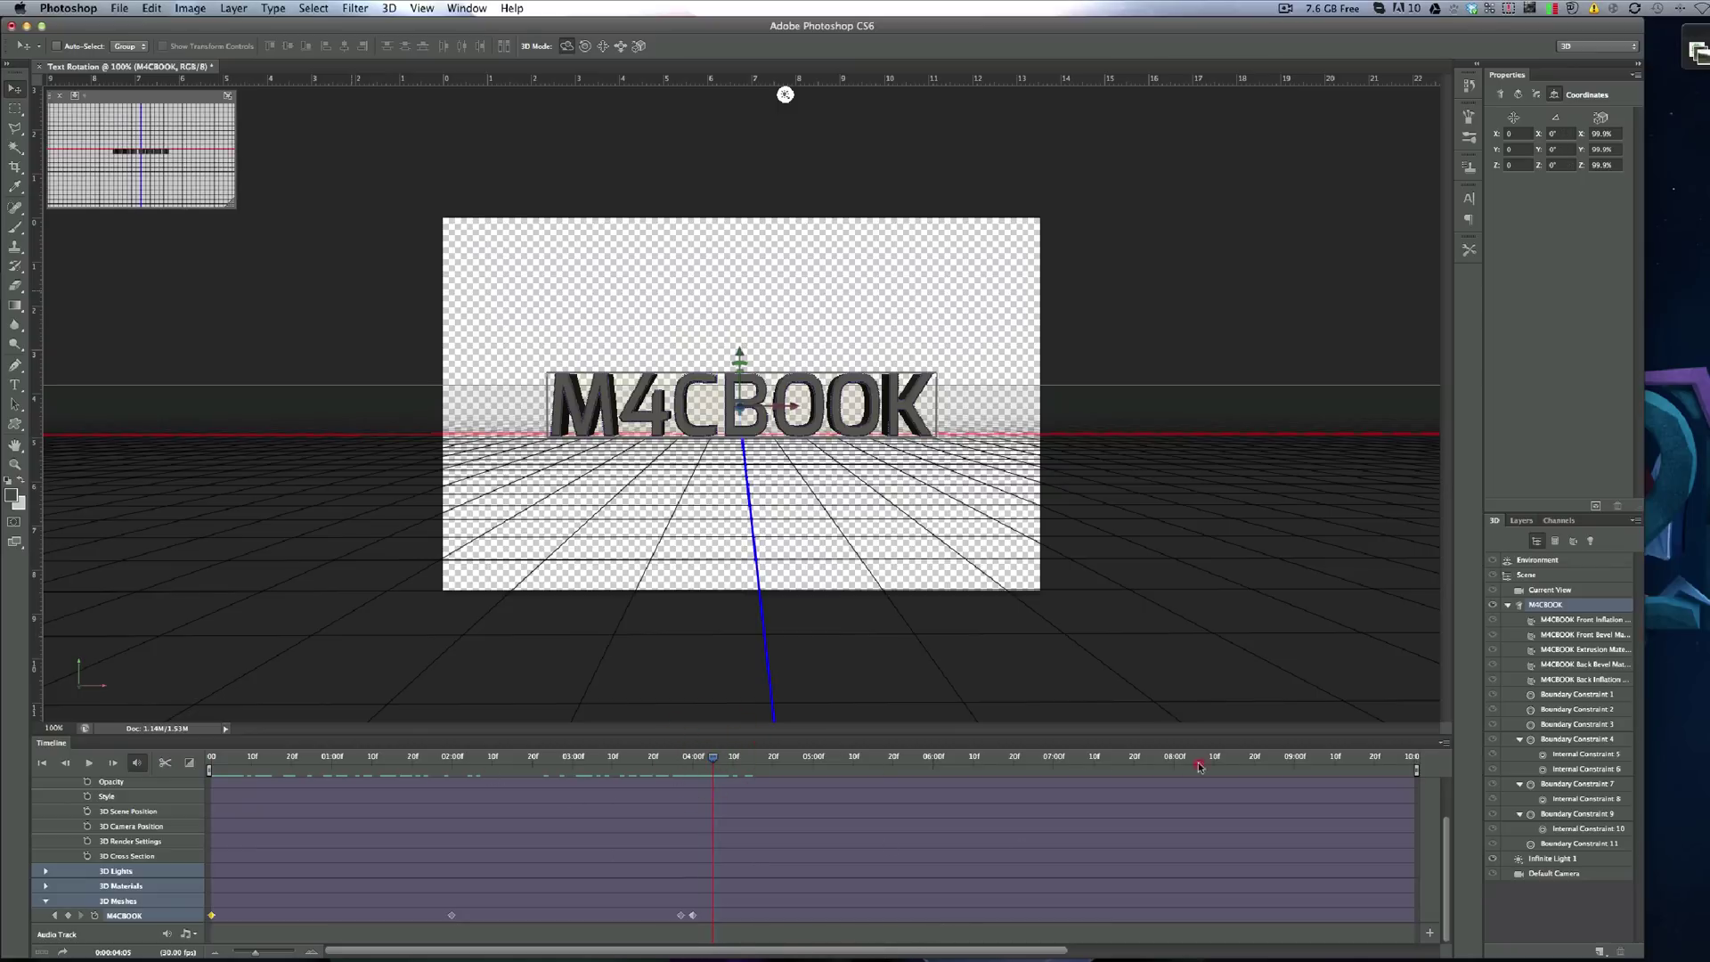
{"action": "left_click_drag", "start_coordinate": [1200, 764], "coordinate": [1142, 758]}
Shorten the timeline's work area so it ends just after the 0:00:04:00 keyframe
{"action": "left_click_drag", "start_coordinate": [1031, 951], "coordinate": [1095, 951]}
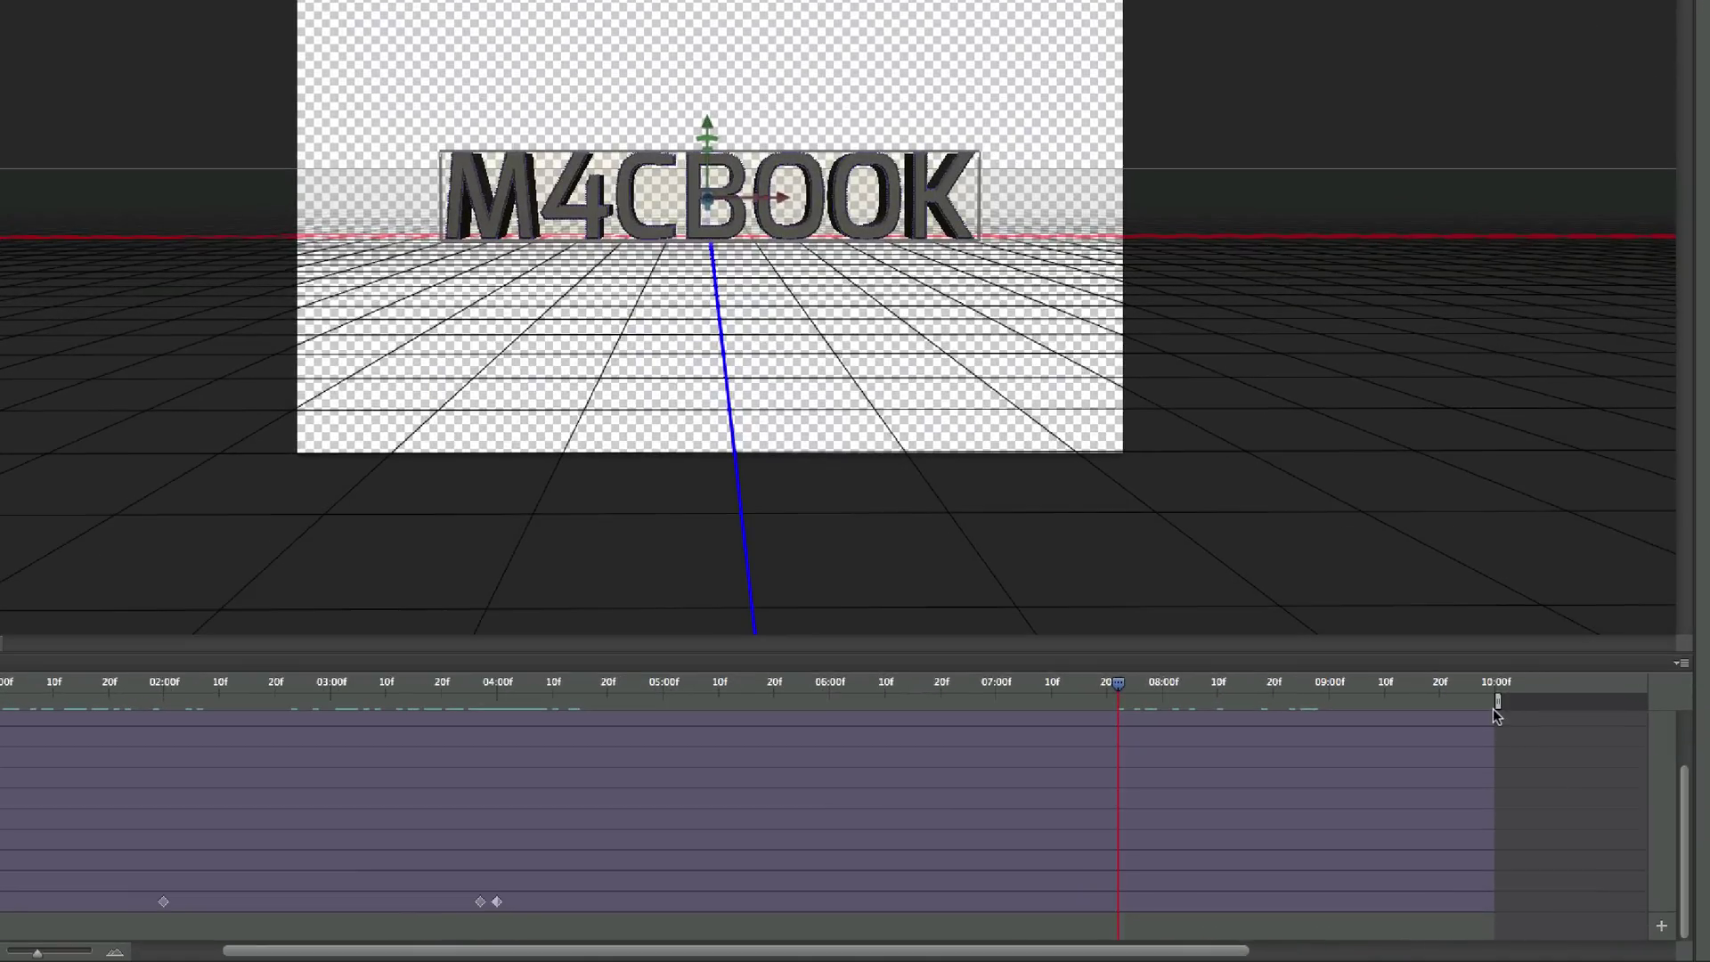
{"action": "left_click_drag", "start_coordinate": [1498, 700], "coordinate": [518, 728]}
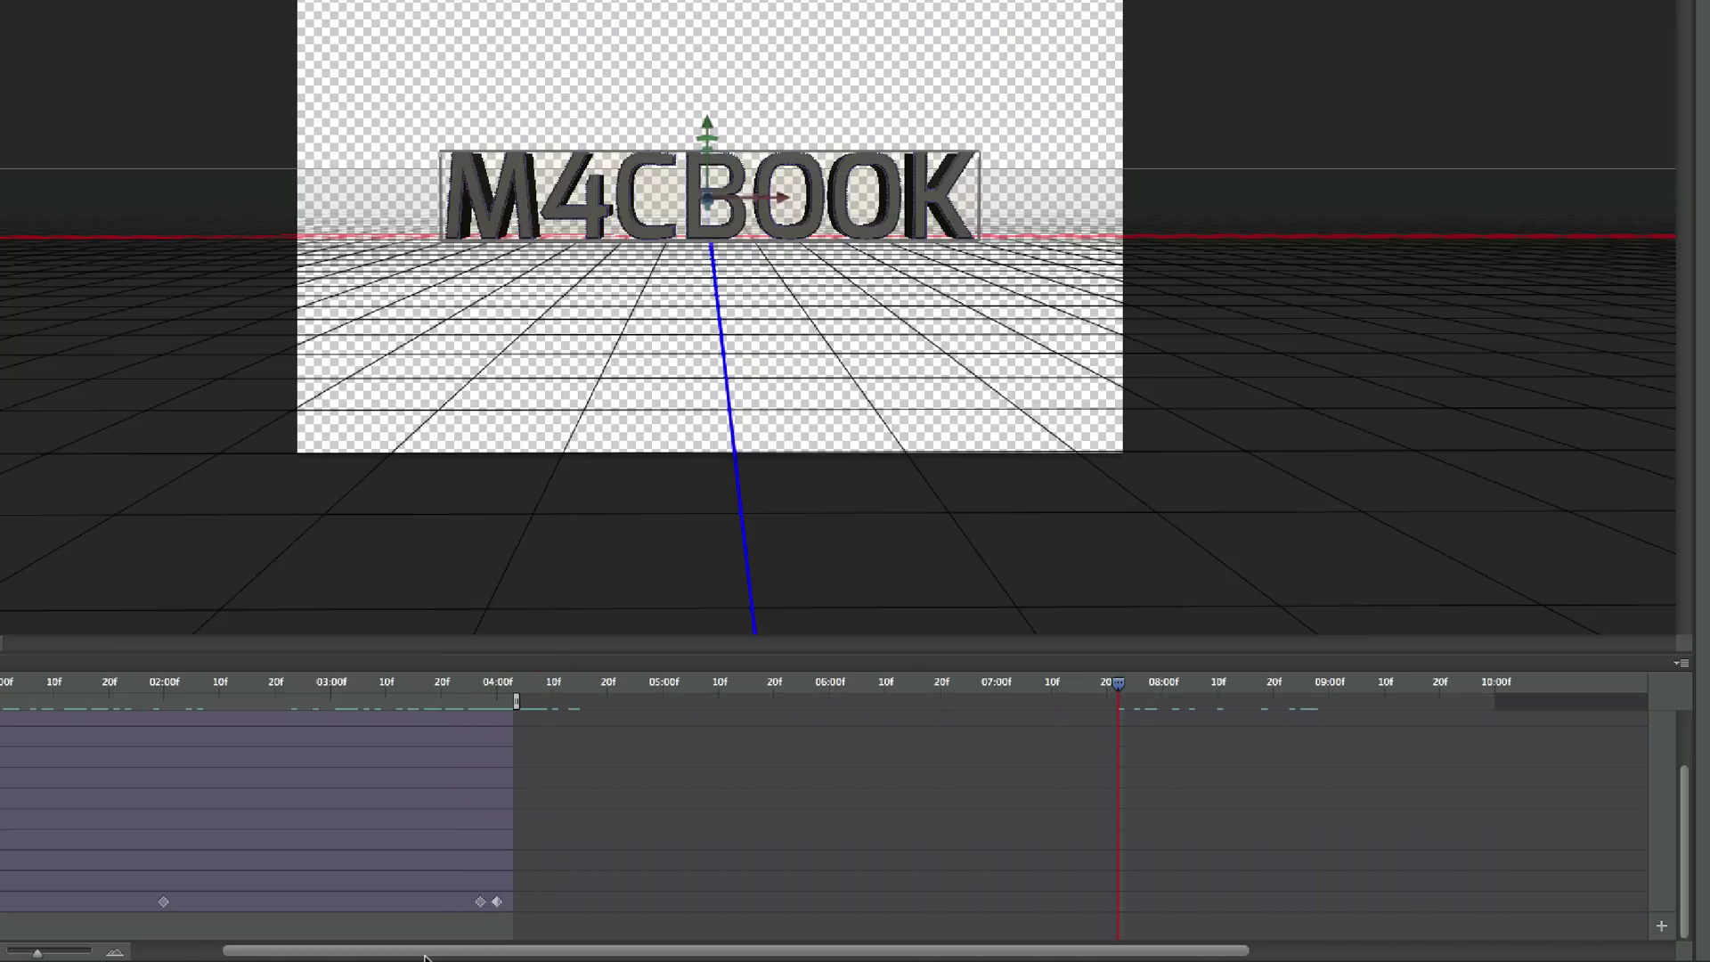
{"action": "left_click", "coordinate": [197, 949]}
Preview the M4CBOOK rotation within the shortened work area by scrubbing and playing it from the start
{"action": "left_click", "coordinate": [622, 684]}
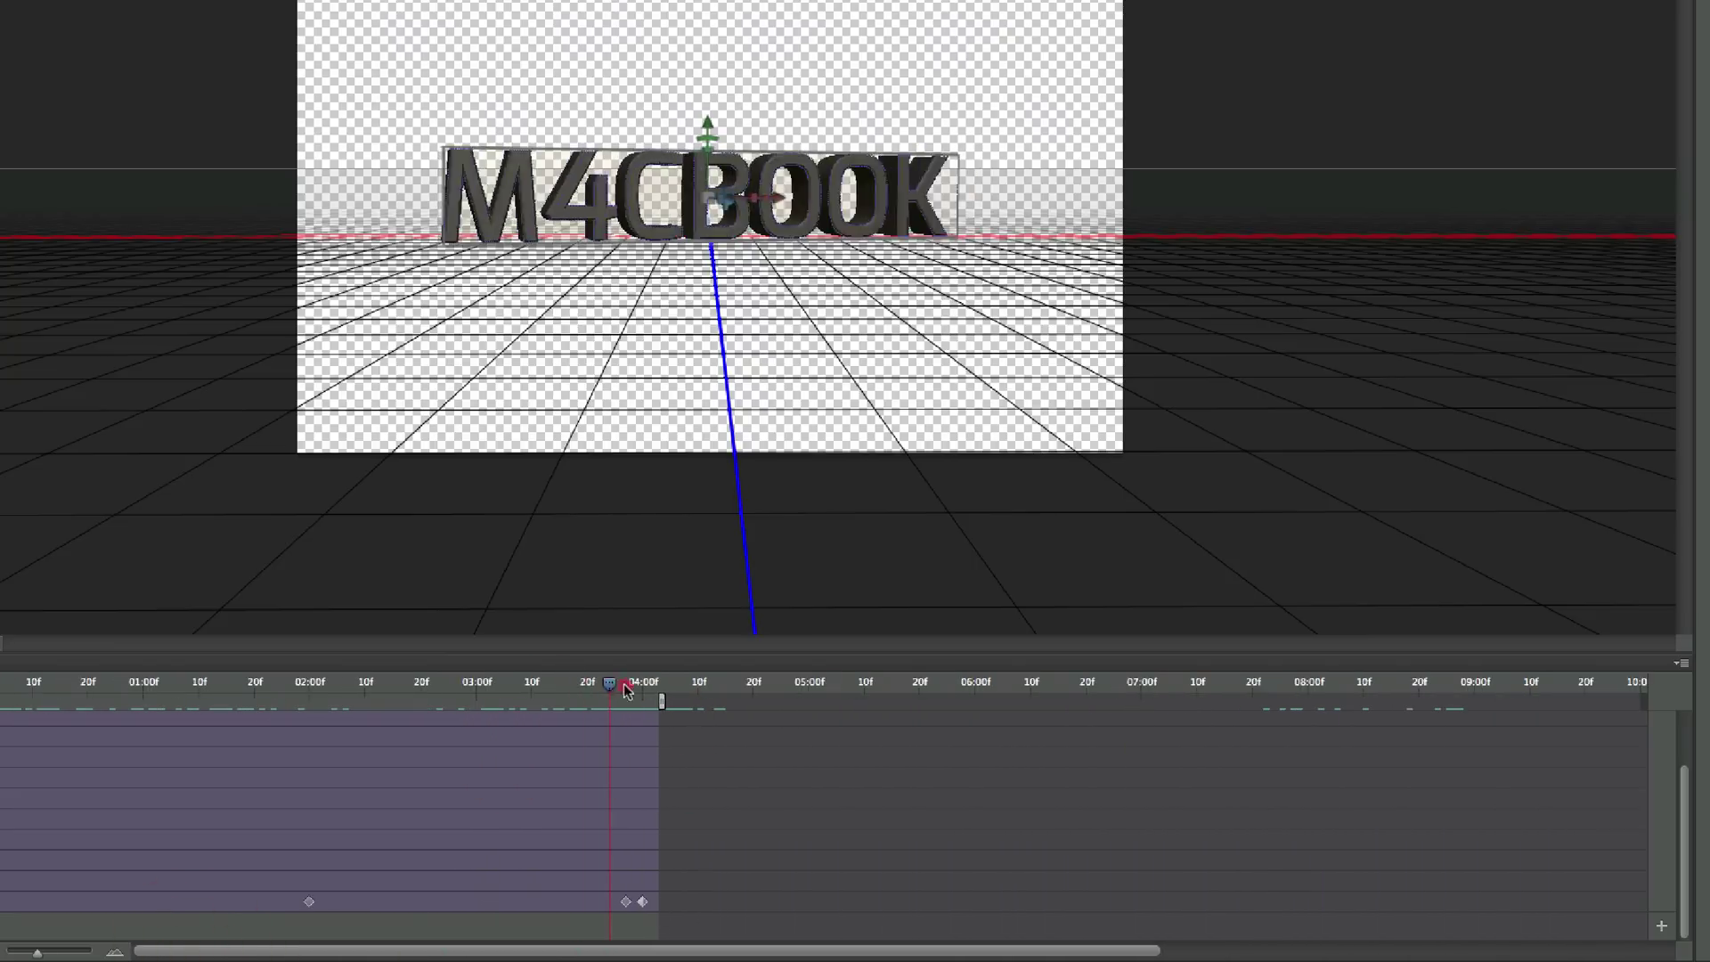
{"action": "left_click_drag", "start_coordinate": [628, 690], "coordinate": [559, 673]}
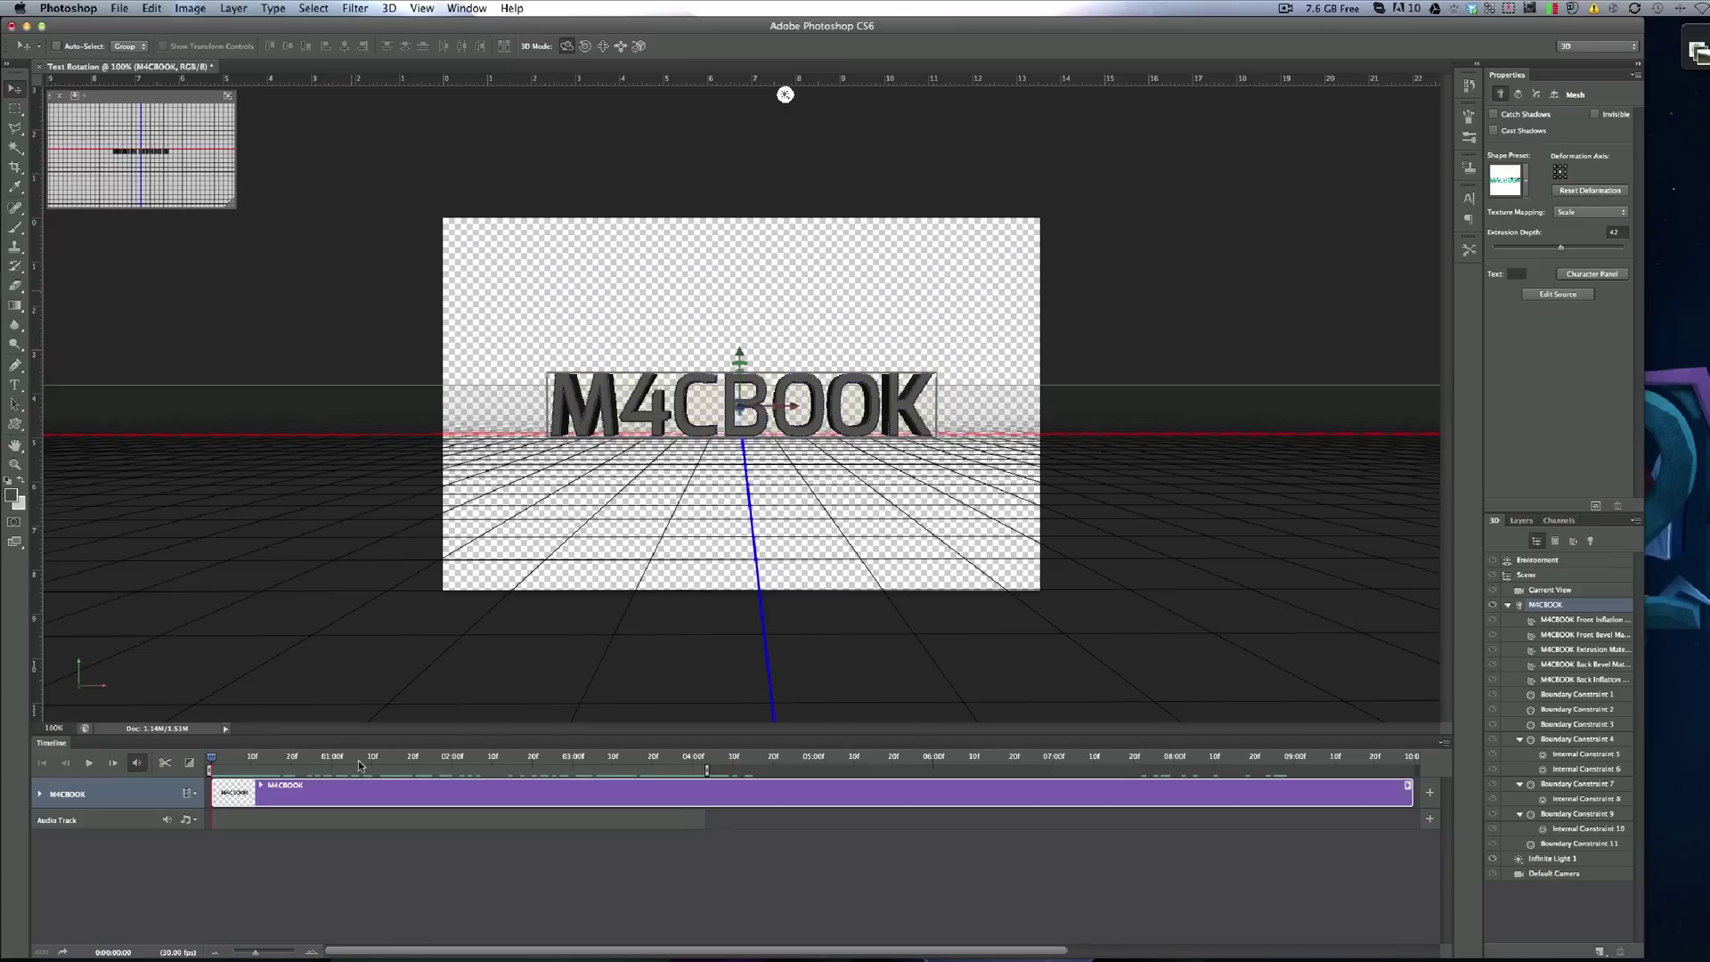
{"action": "left_click_drag", "start_coordinate": [508, 766], "coordinate": [208, 758]}
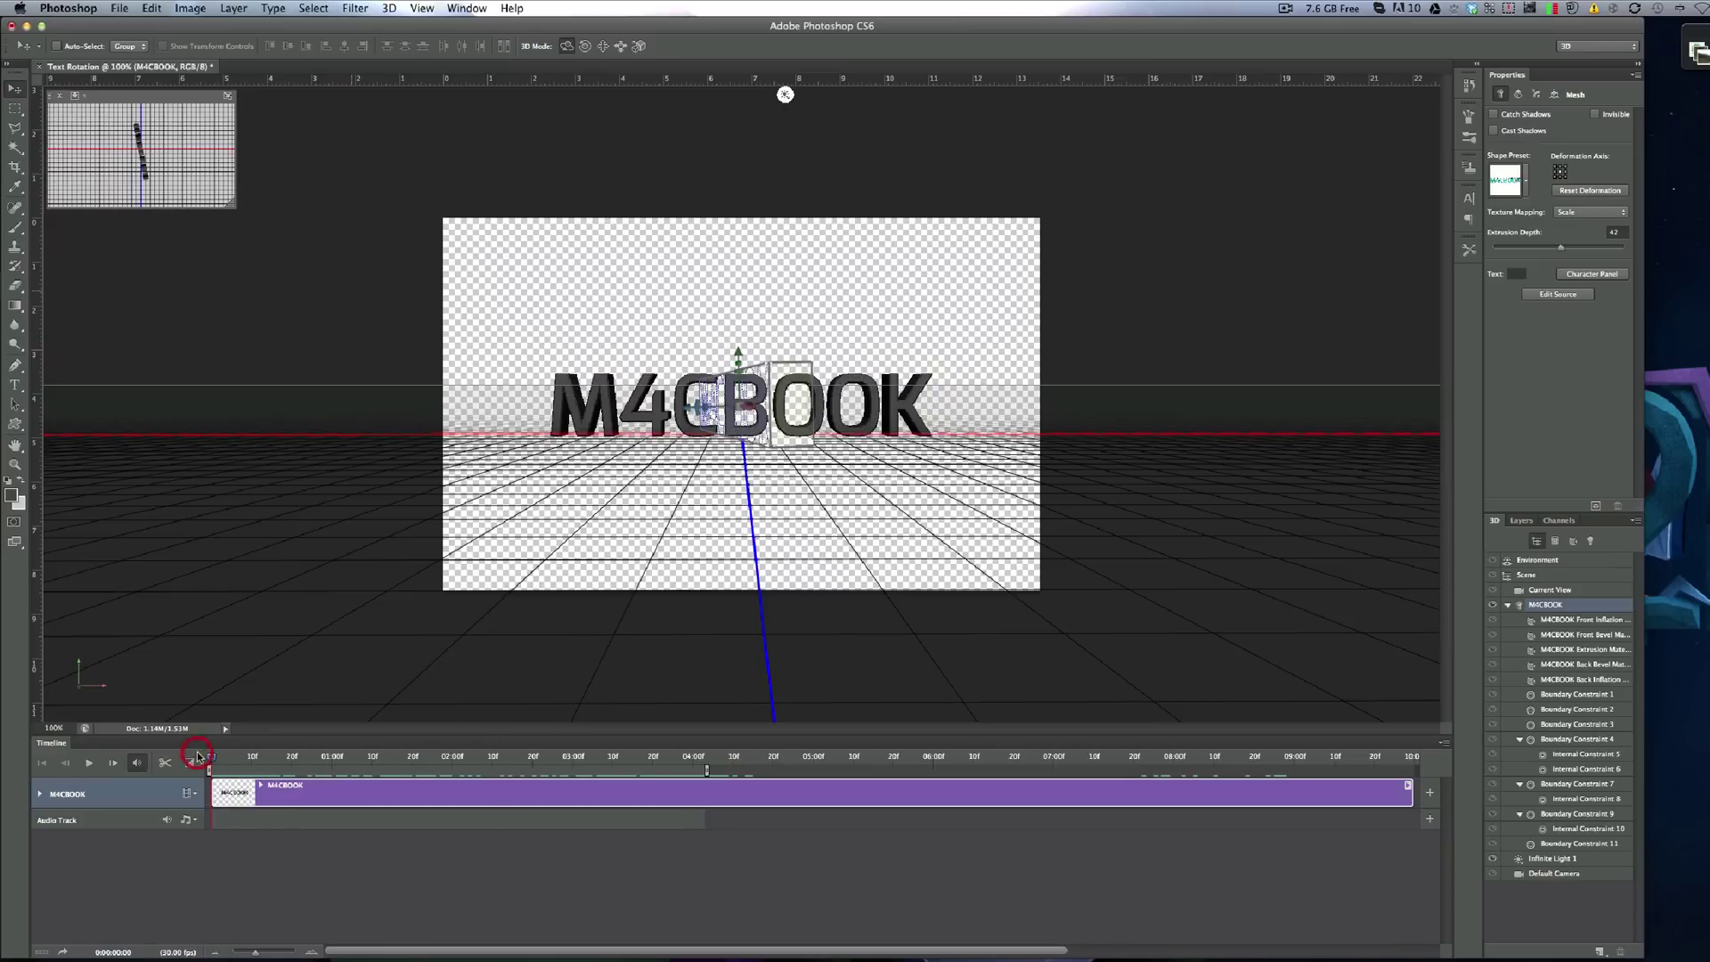
{"action": "left_click", "coordinate": [89, 764]}
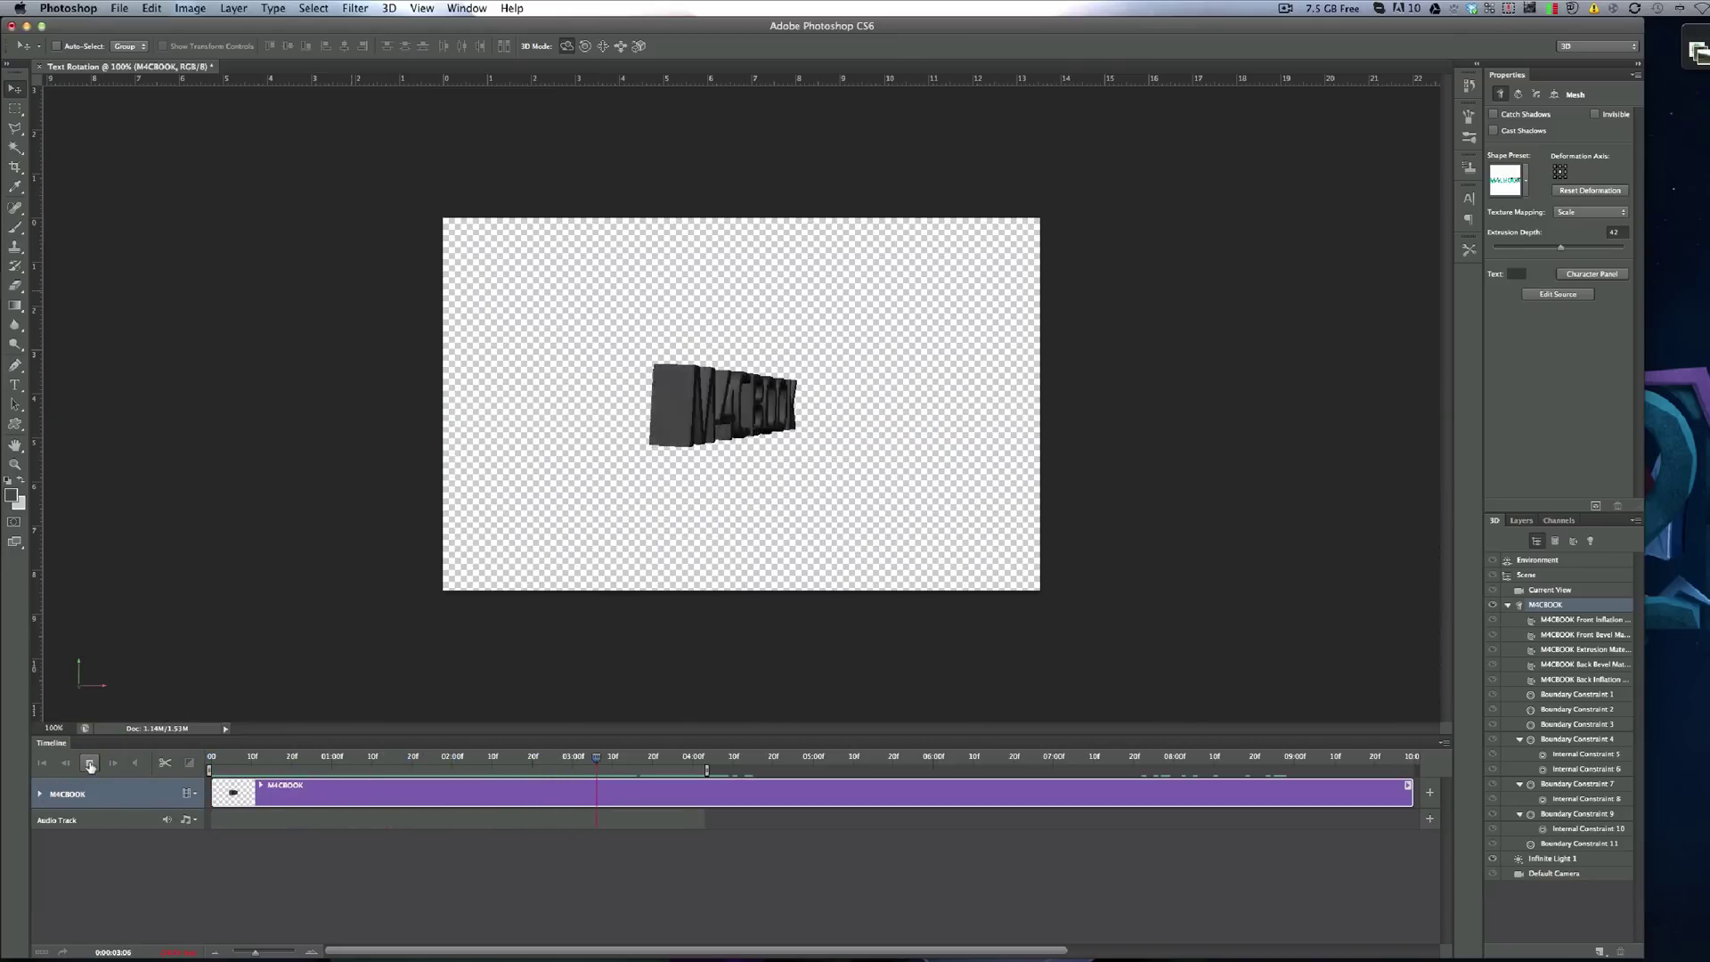
{"action": "left_click", "coordinate": [89, 764]}
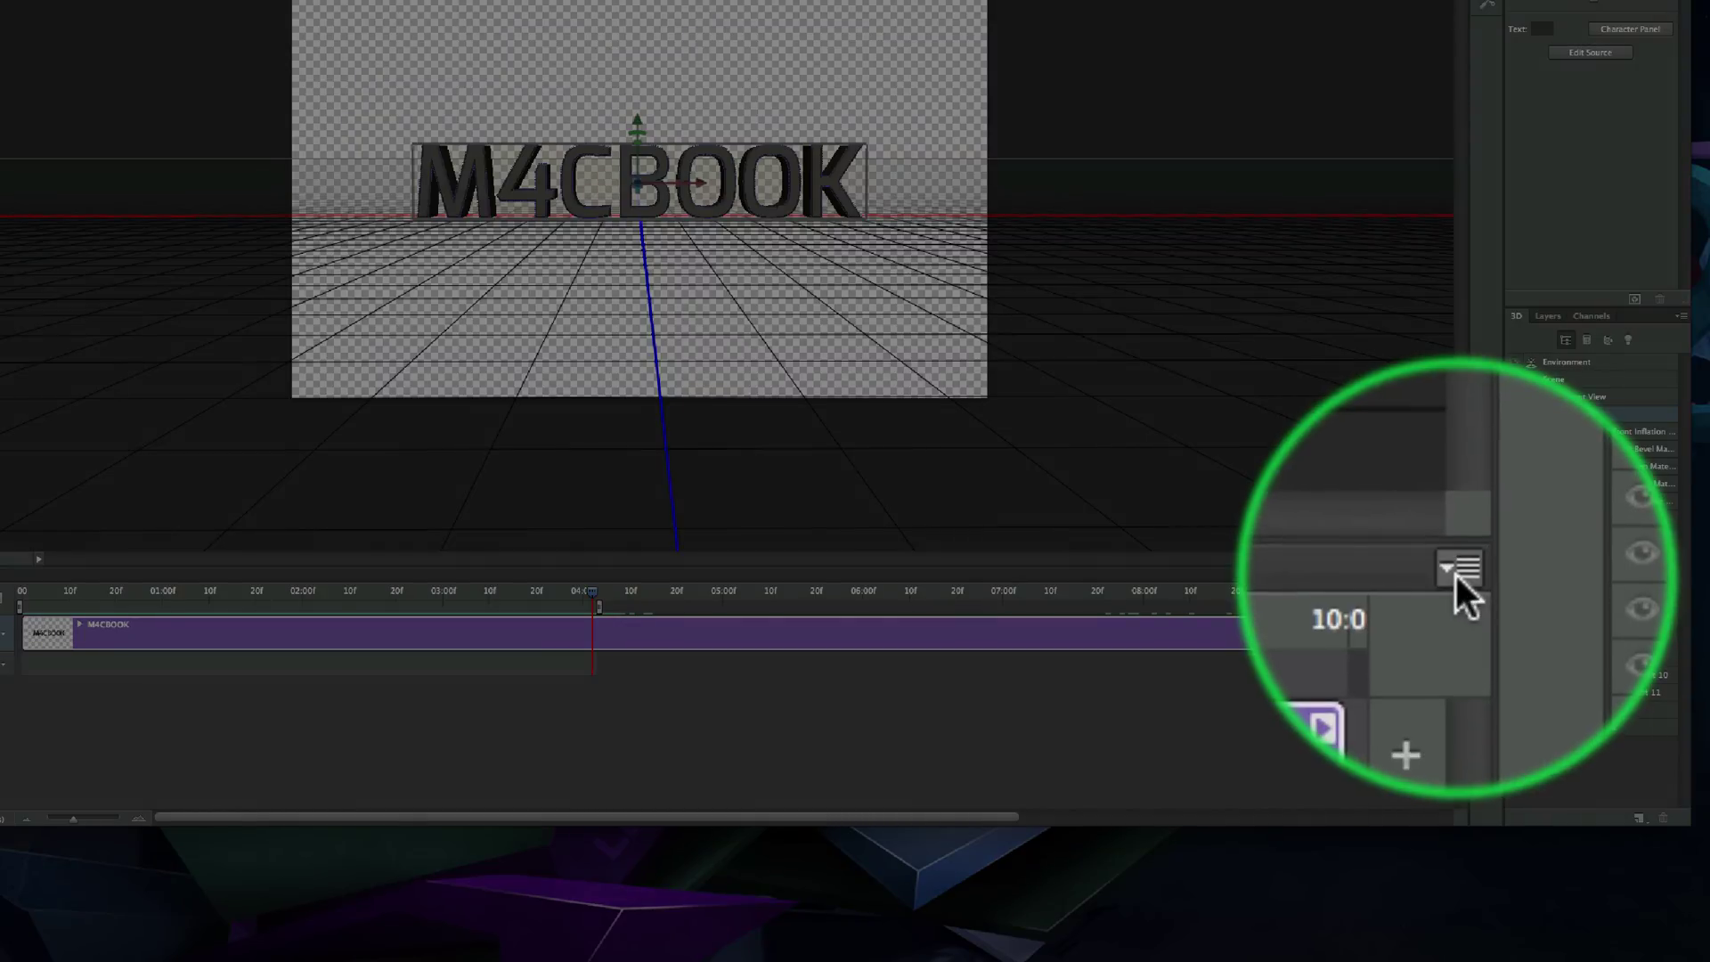
Open the Render Video settings for the timeline and choose Desktop as the render folder
{"action": "left_click", "coordinate": [1443, 743]}
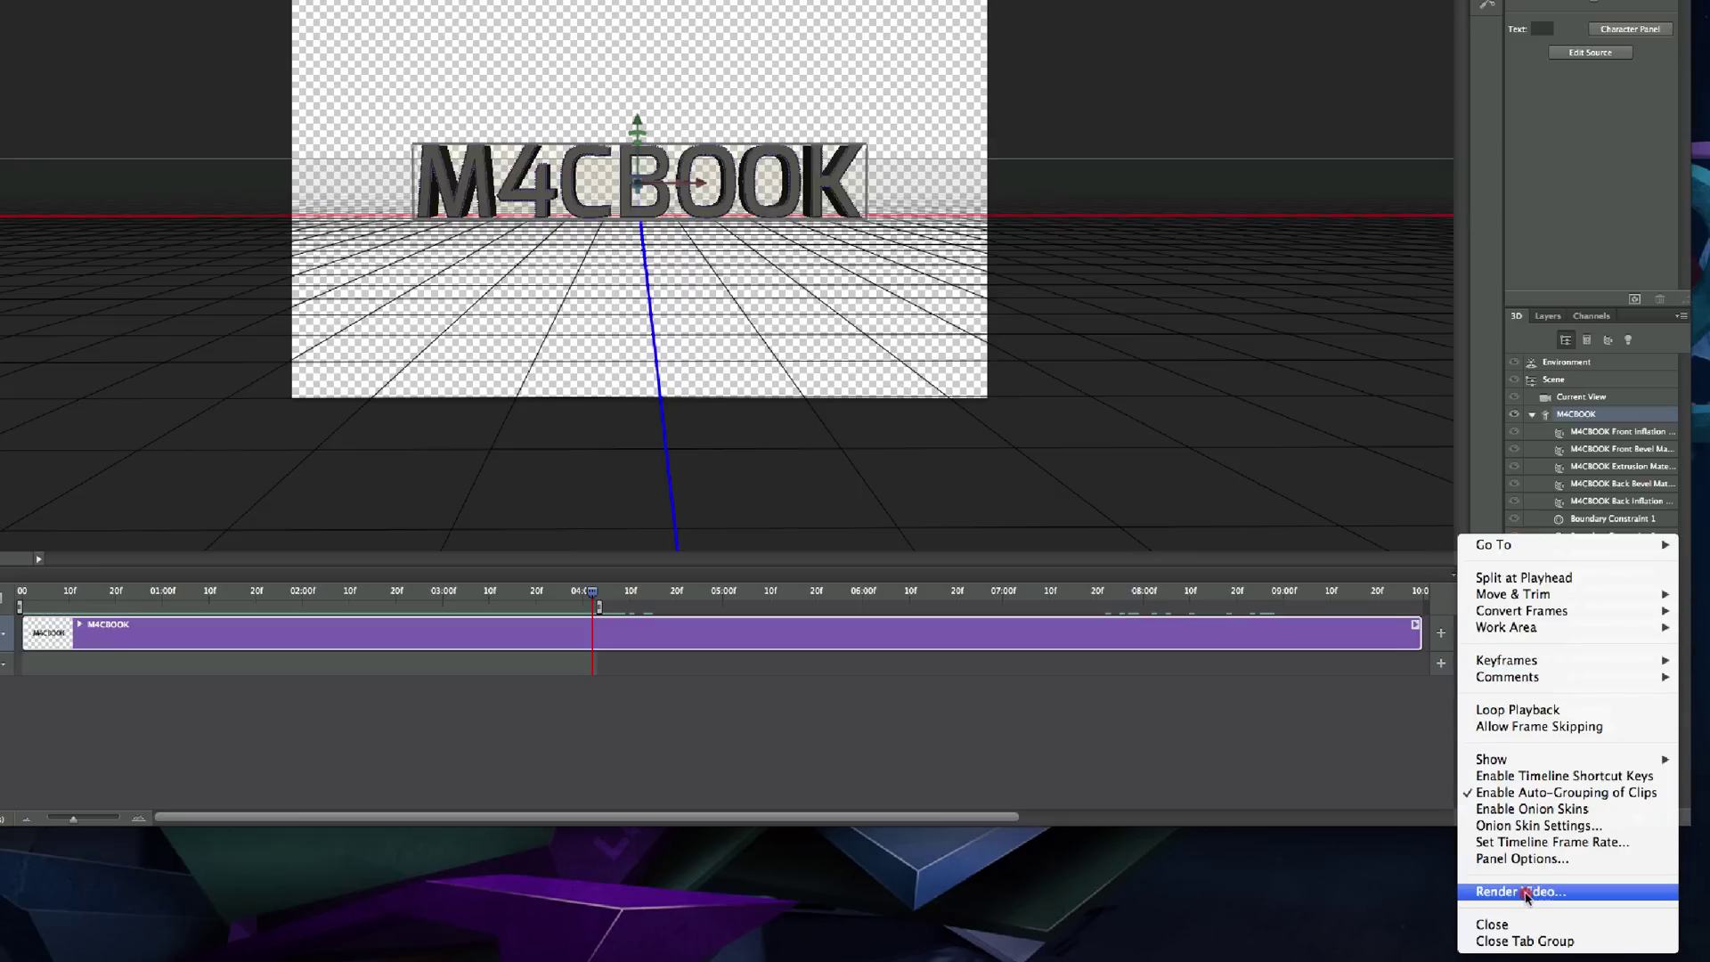
{"action": "left_click", "coordinate": [1553, 891]}
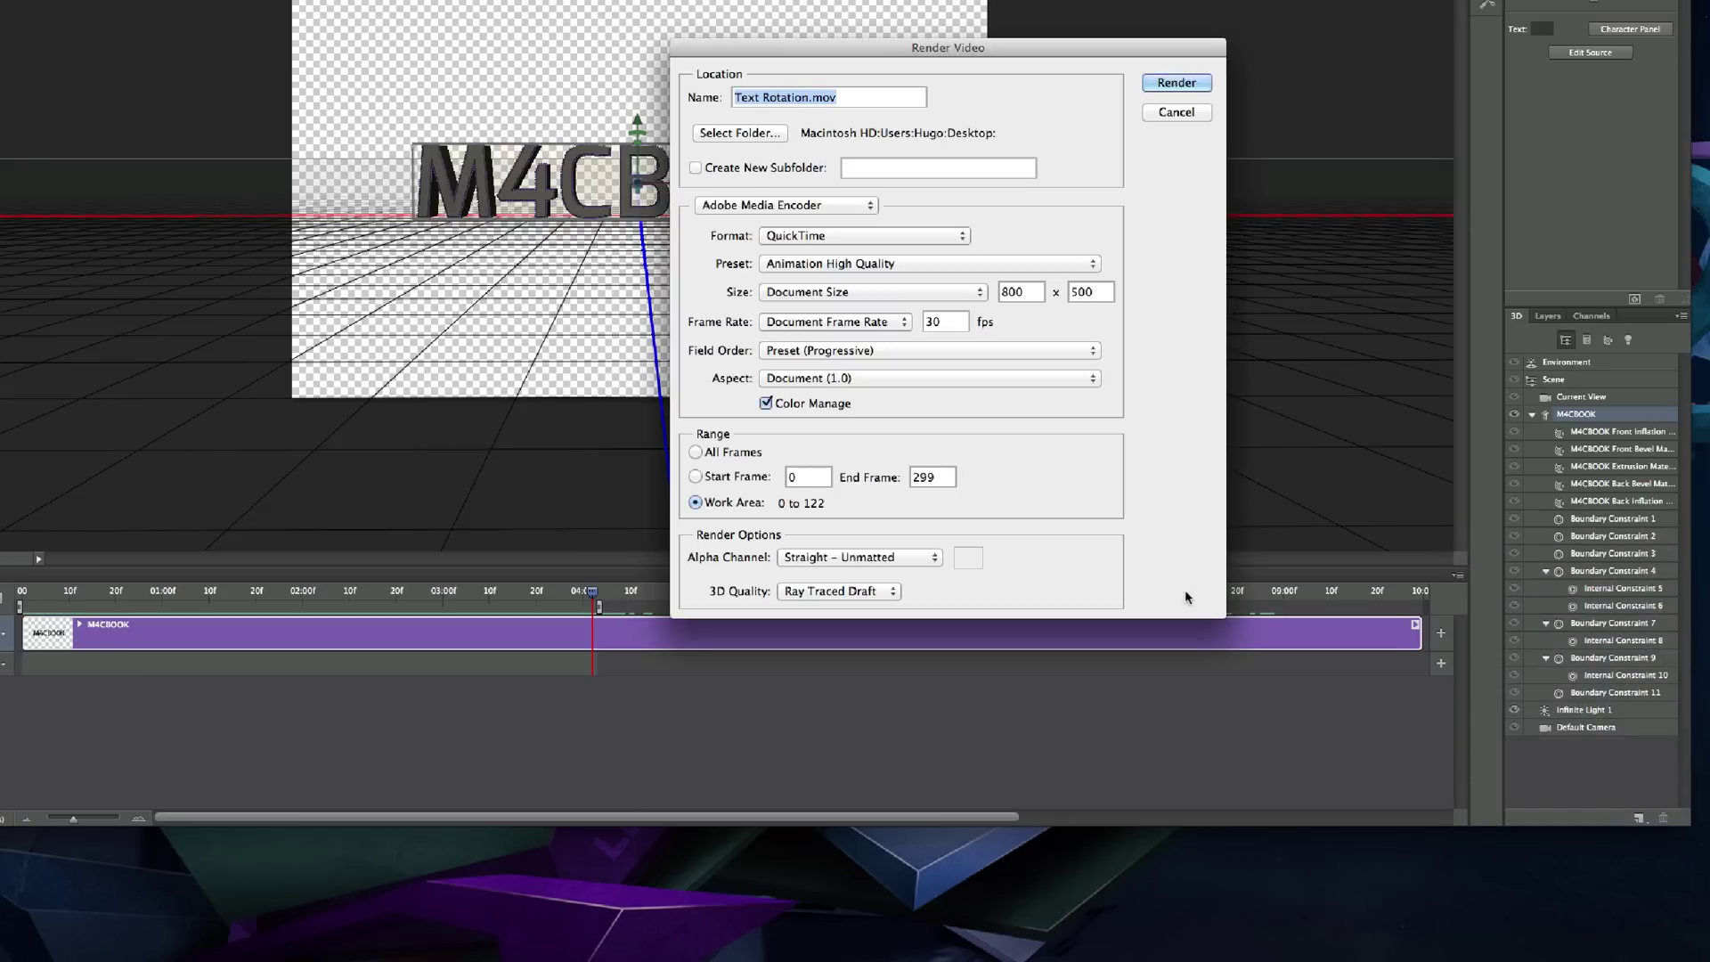
{"action": "left_click_drag", "start_coordinate": [895, 44], "coordinate": [791, 42]}
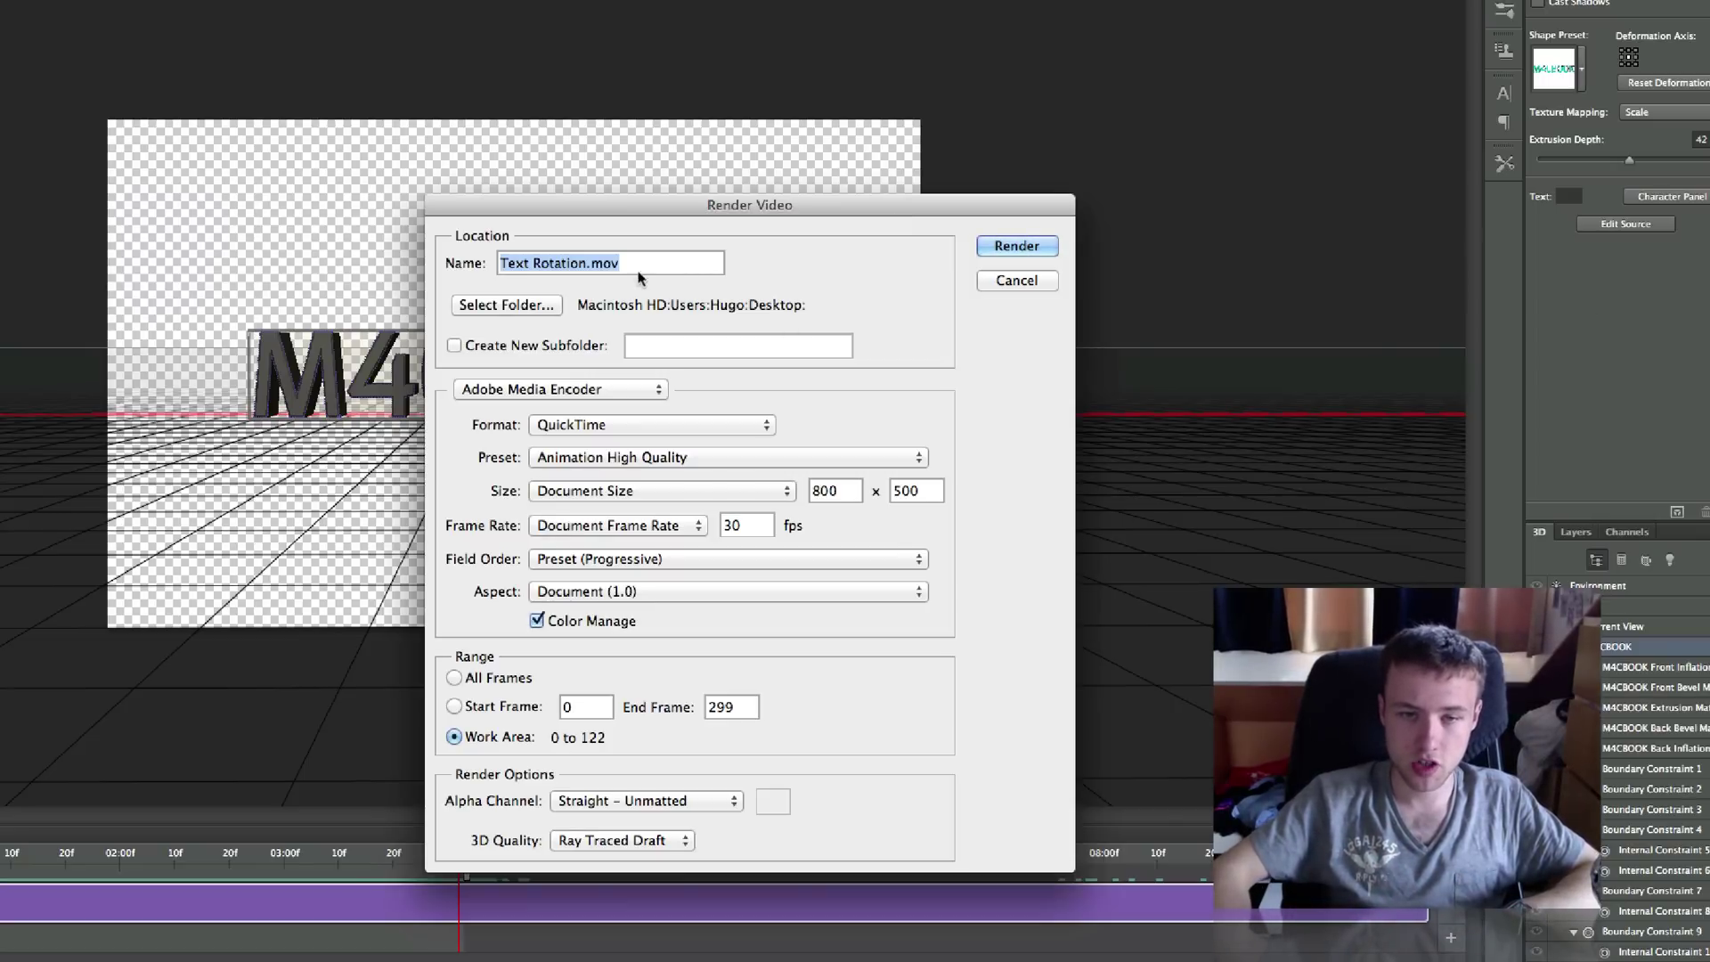
{"action": "left_click", "coordinate": [533, 263]}
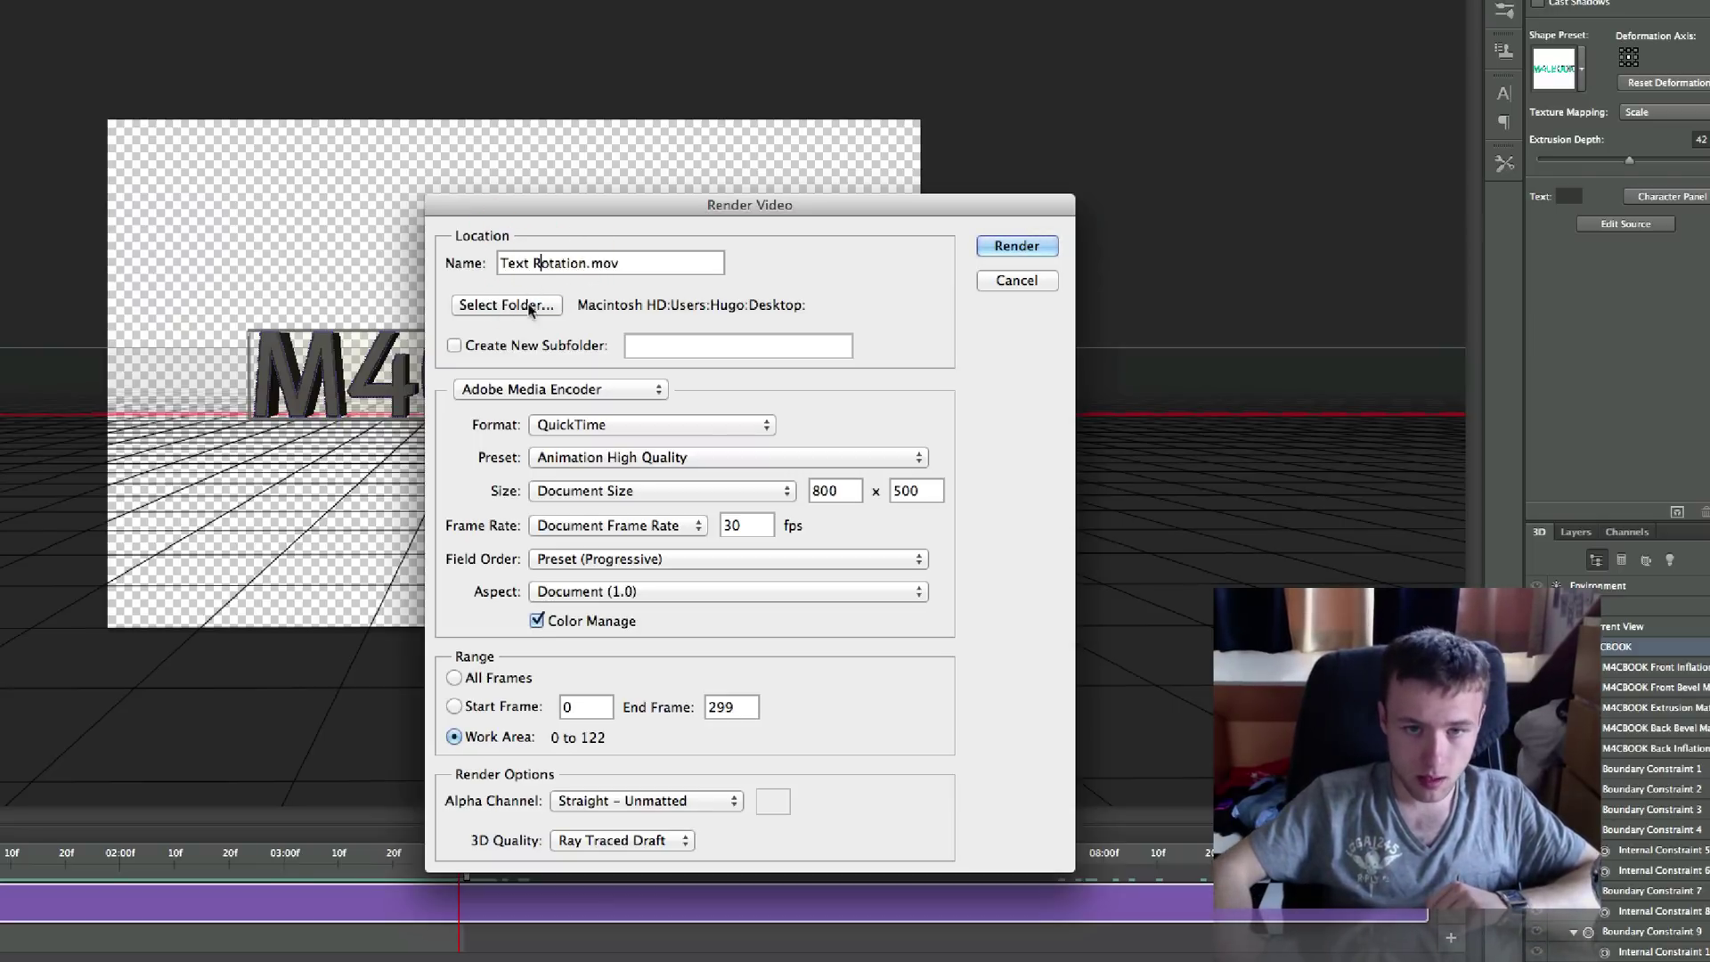
{"action": "left_click", "coordinate": [489, 306]}
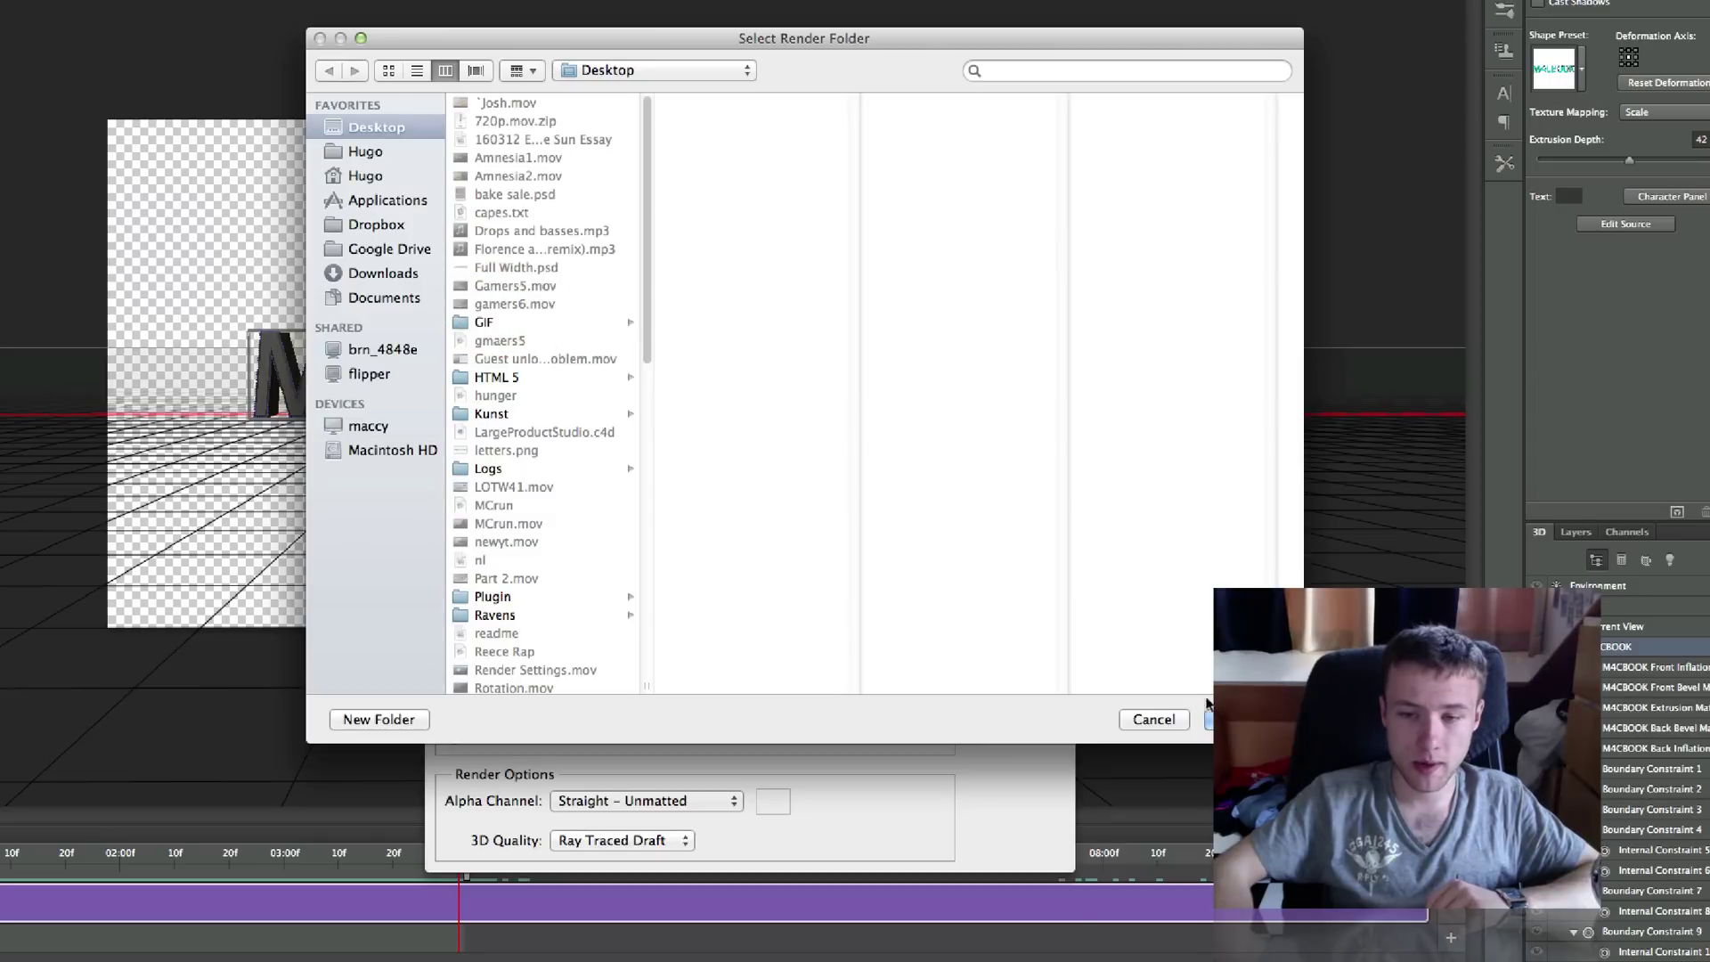
{"action": "left_click", "coordinate": [1246, 720]}
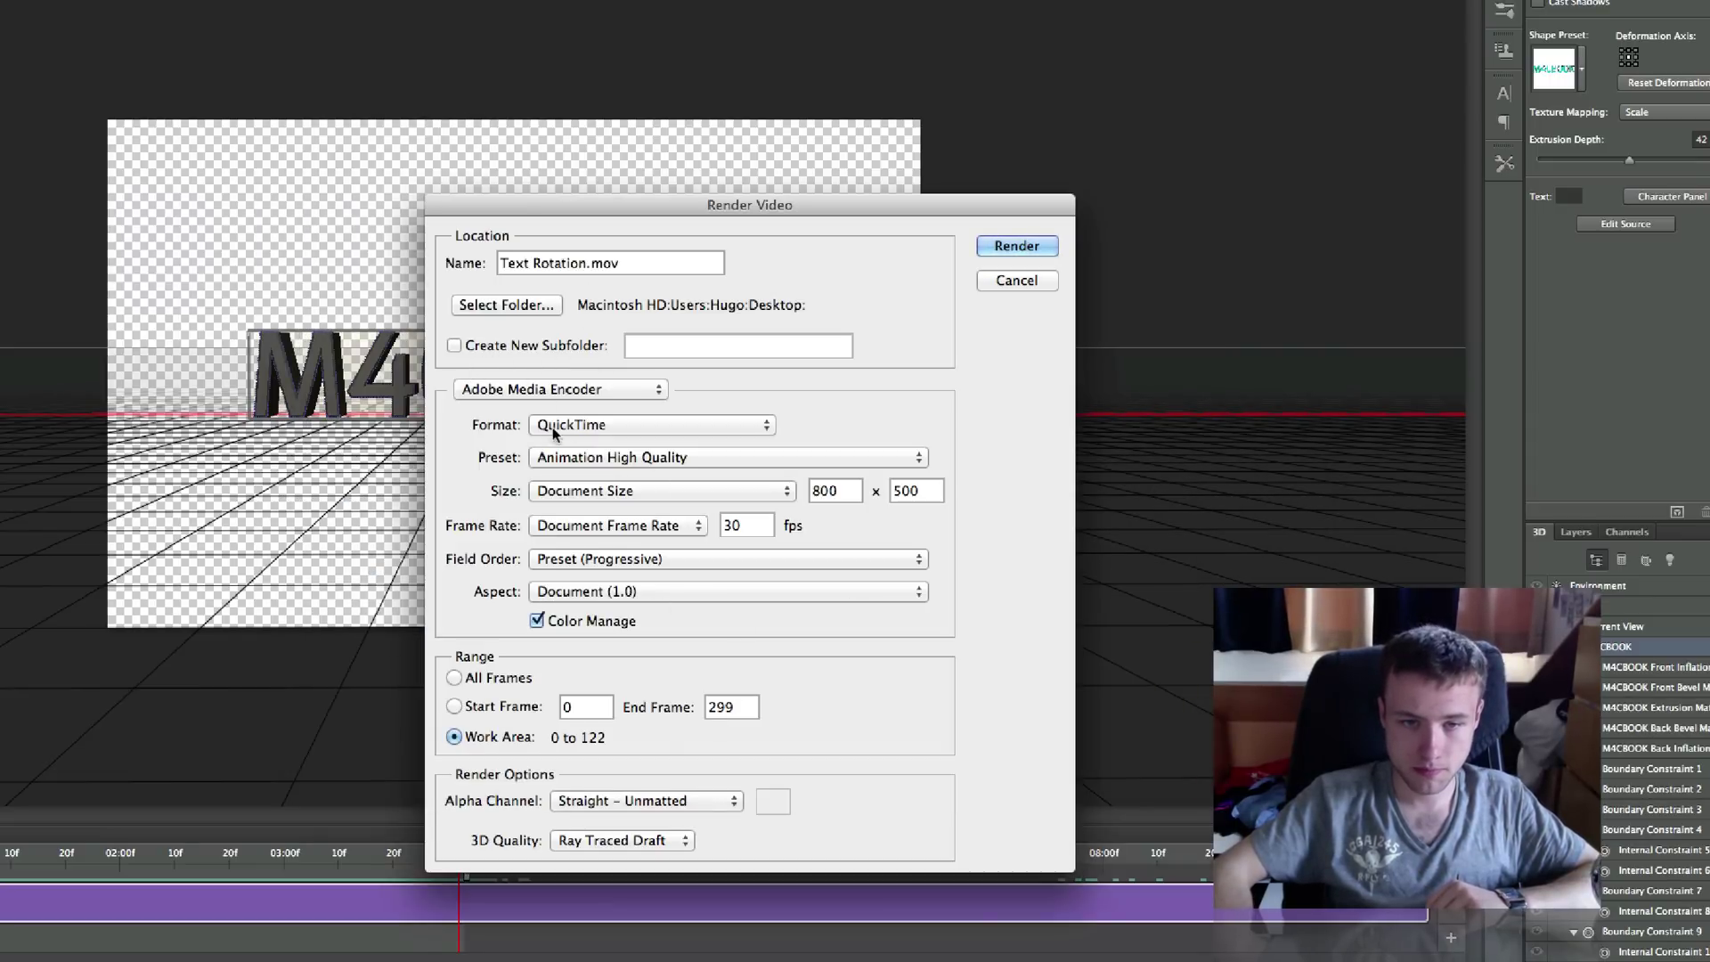
Keep Adobe Media Encoder as the encoder and set the render format to H.264
{"action": "left_click", "coordinate": [519, 398]}
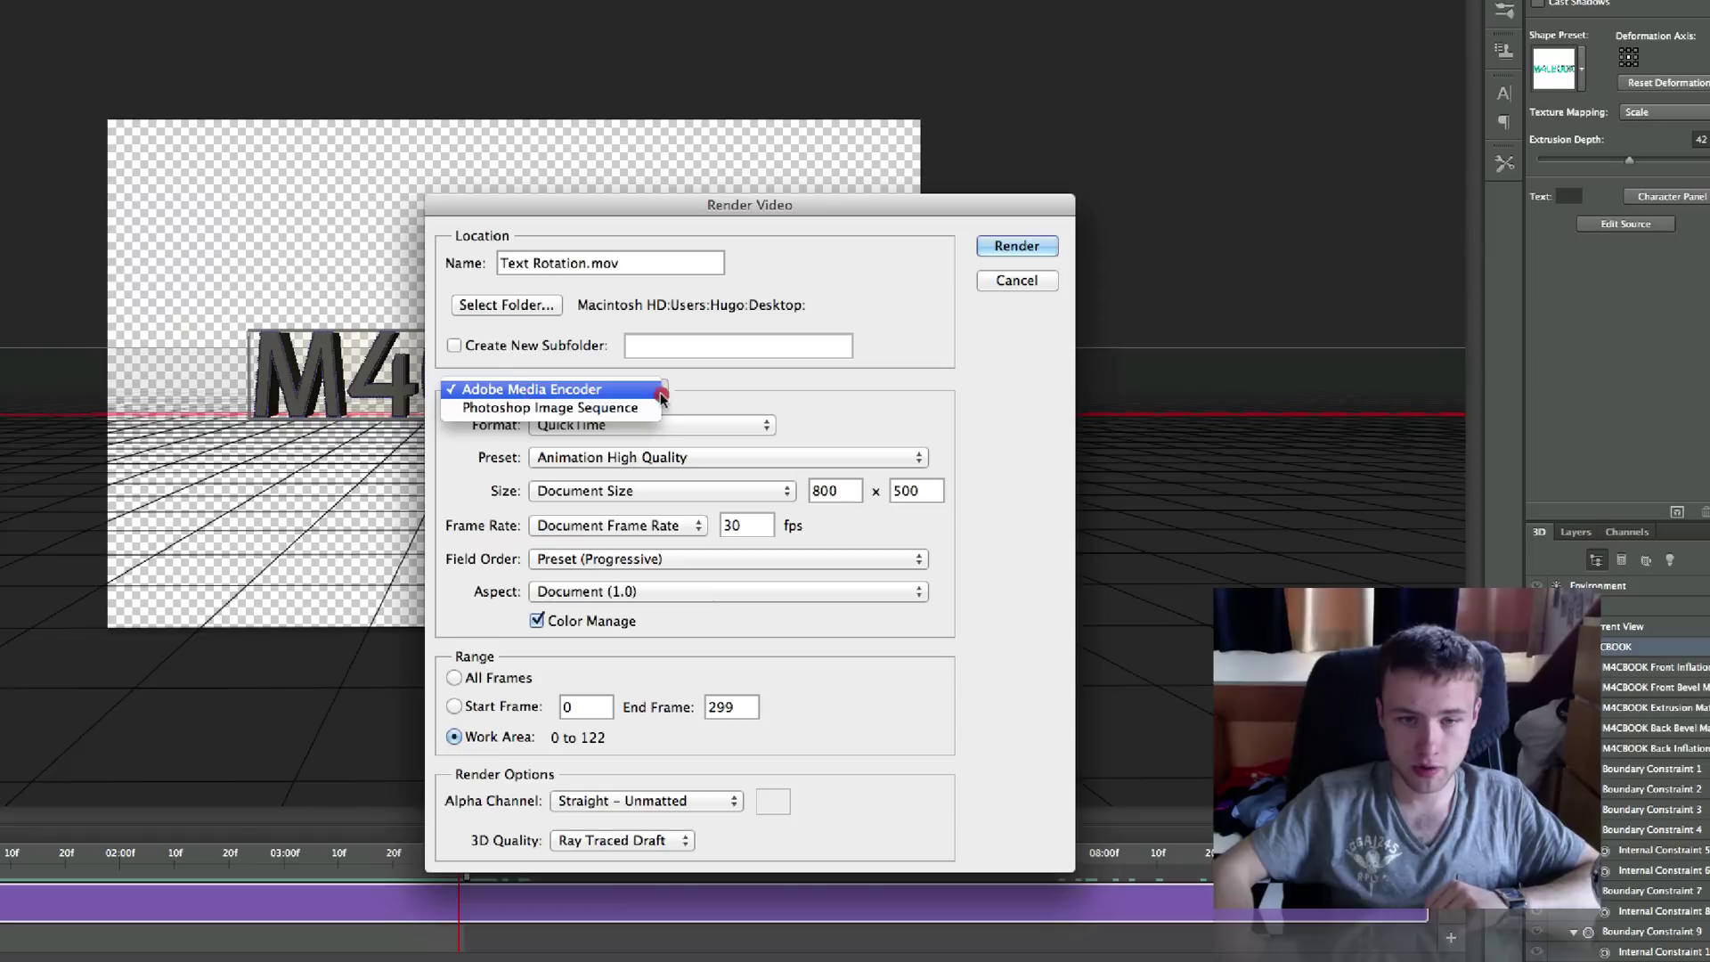
{"action": "left_click", "coordinate": [905, 403]}
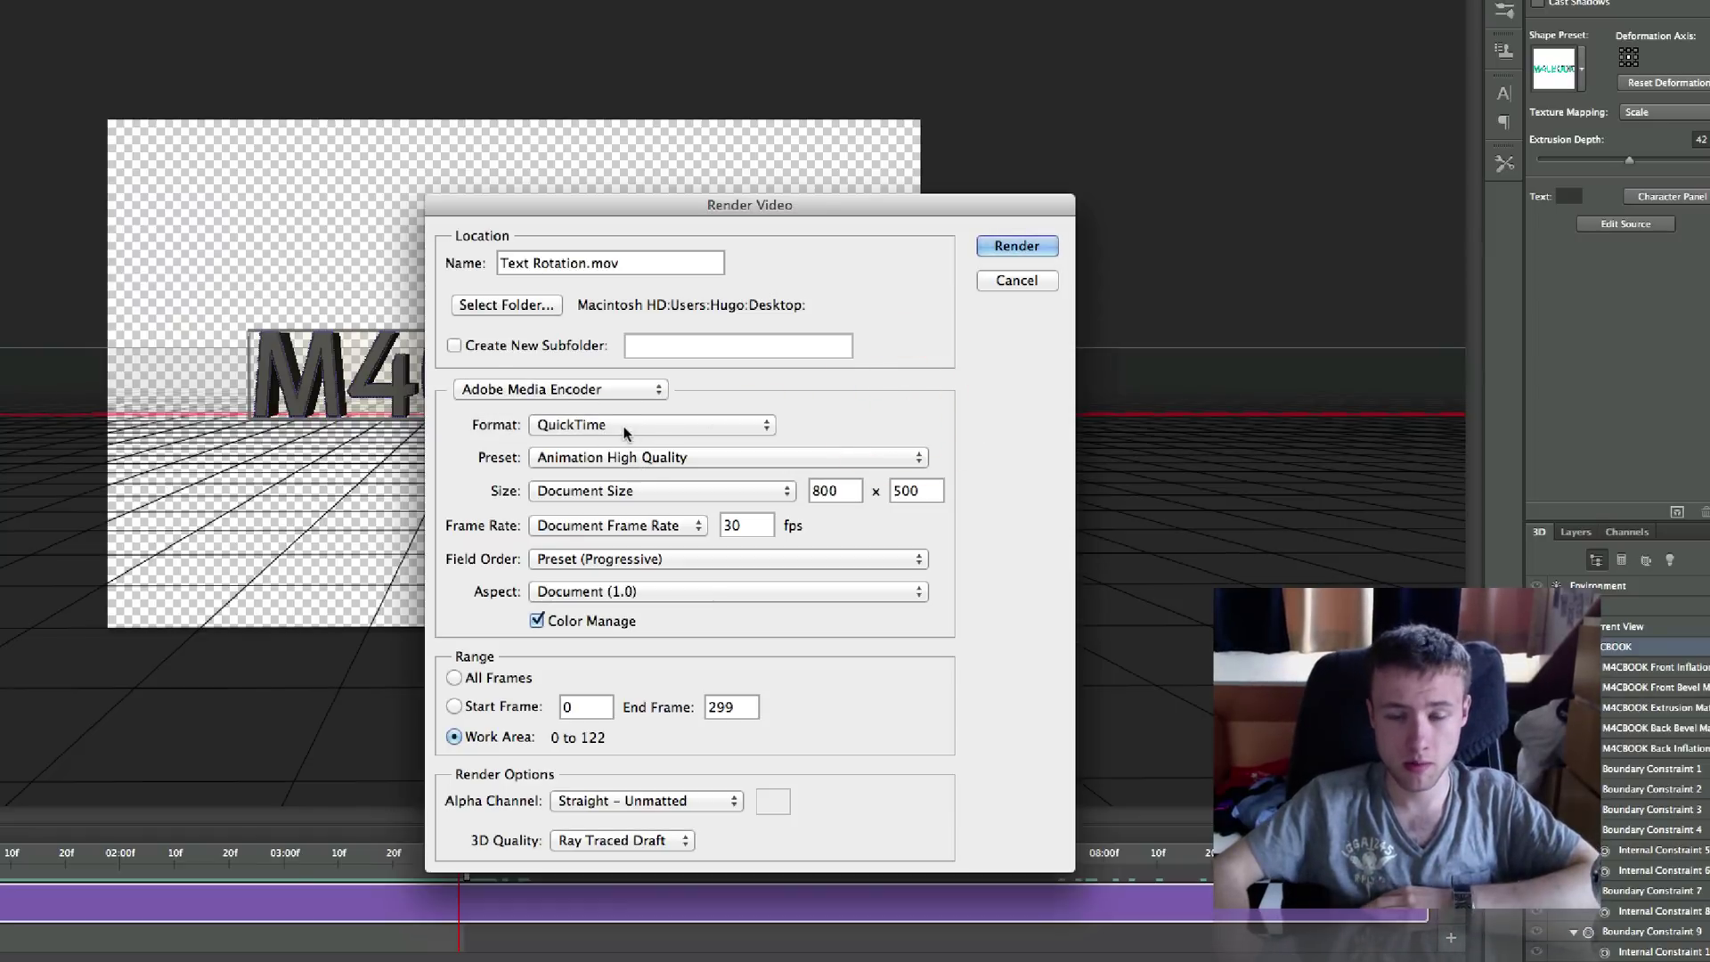
{"action": "left_click", "coordinate": [661, 430]}
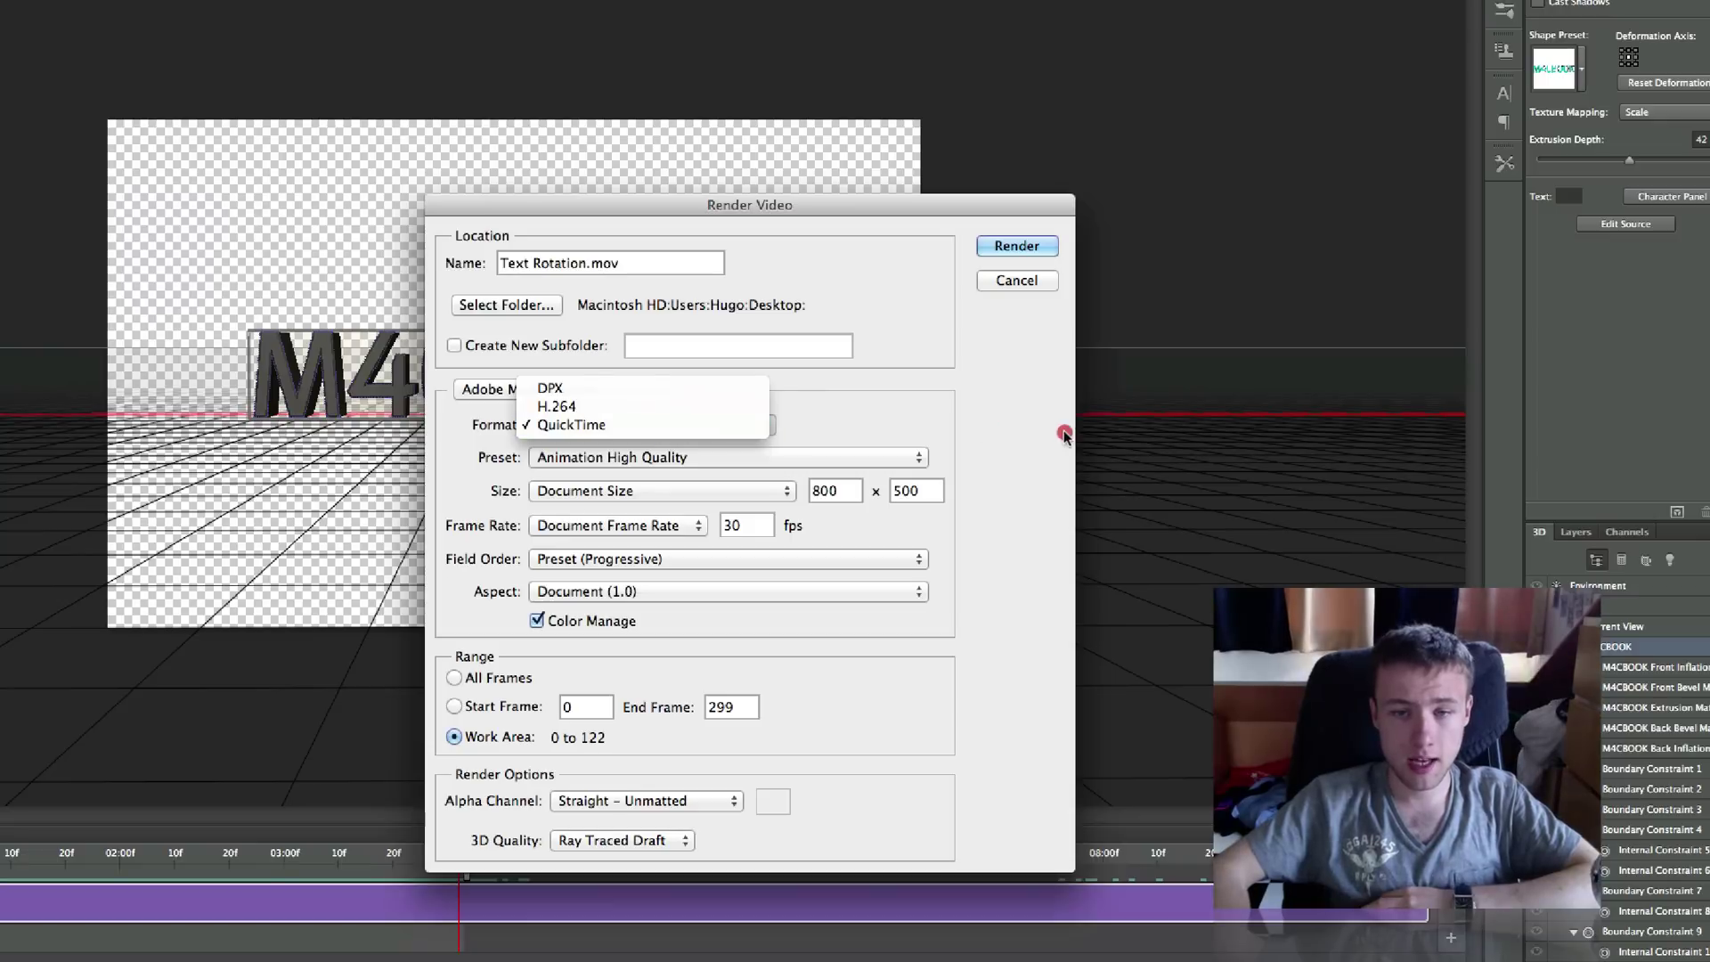
{"action": "left_click", "coordinate": [611, 405]}
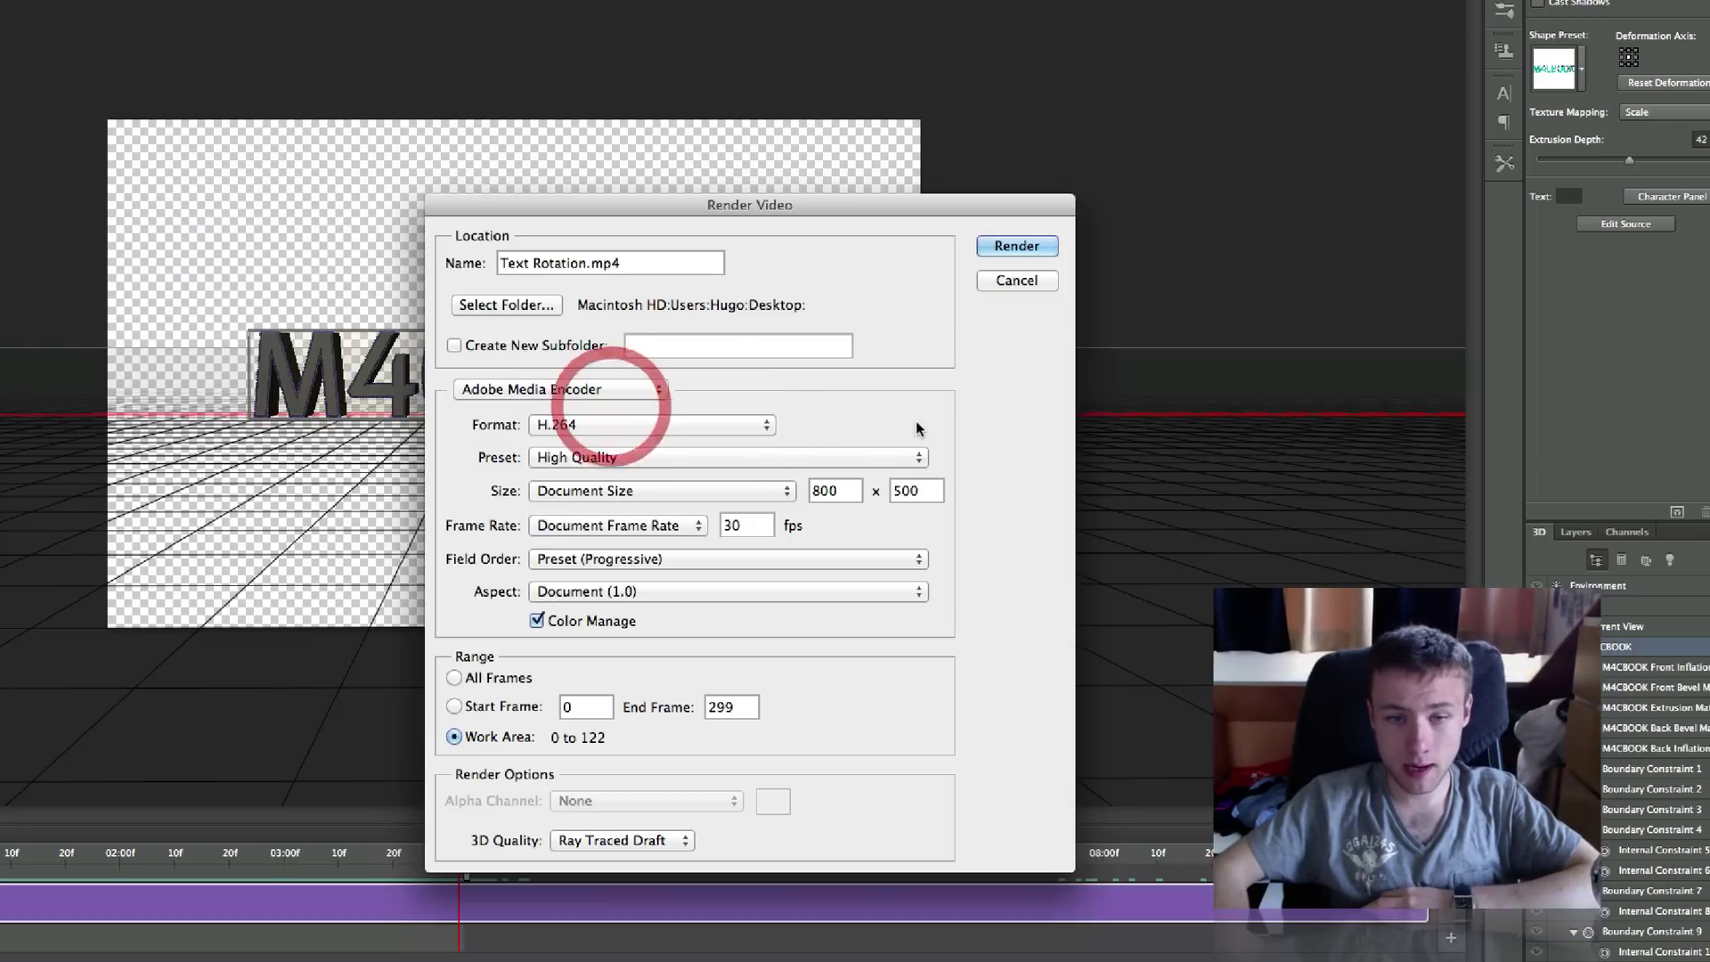
Set the render format to QuickTime and keep the Animation High Quality preset
{"action": "left_click", "coordinate": [639, 430]}
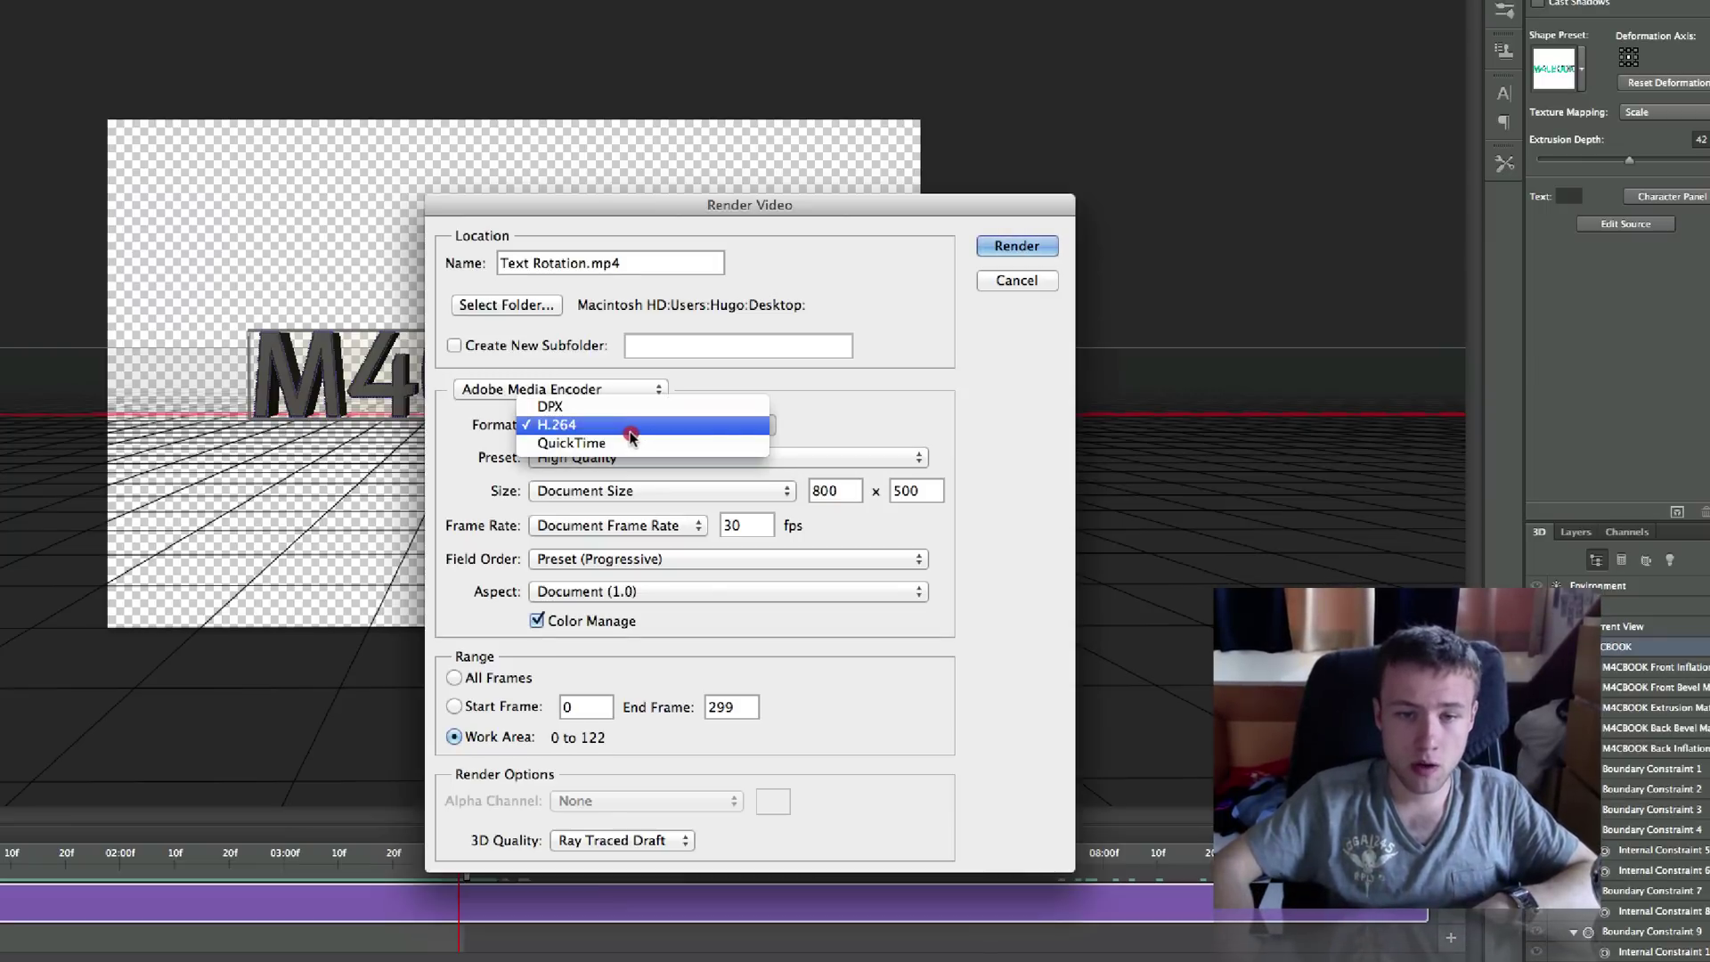
{"action": "left_click", "coordinate": [585, 444]}
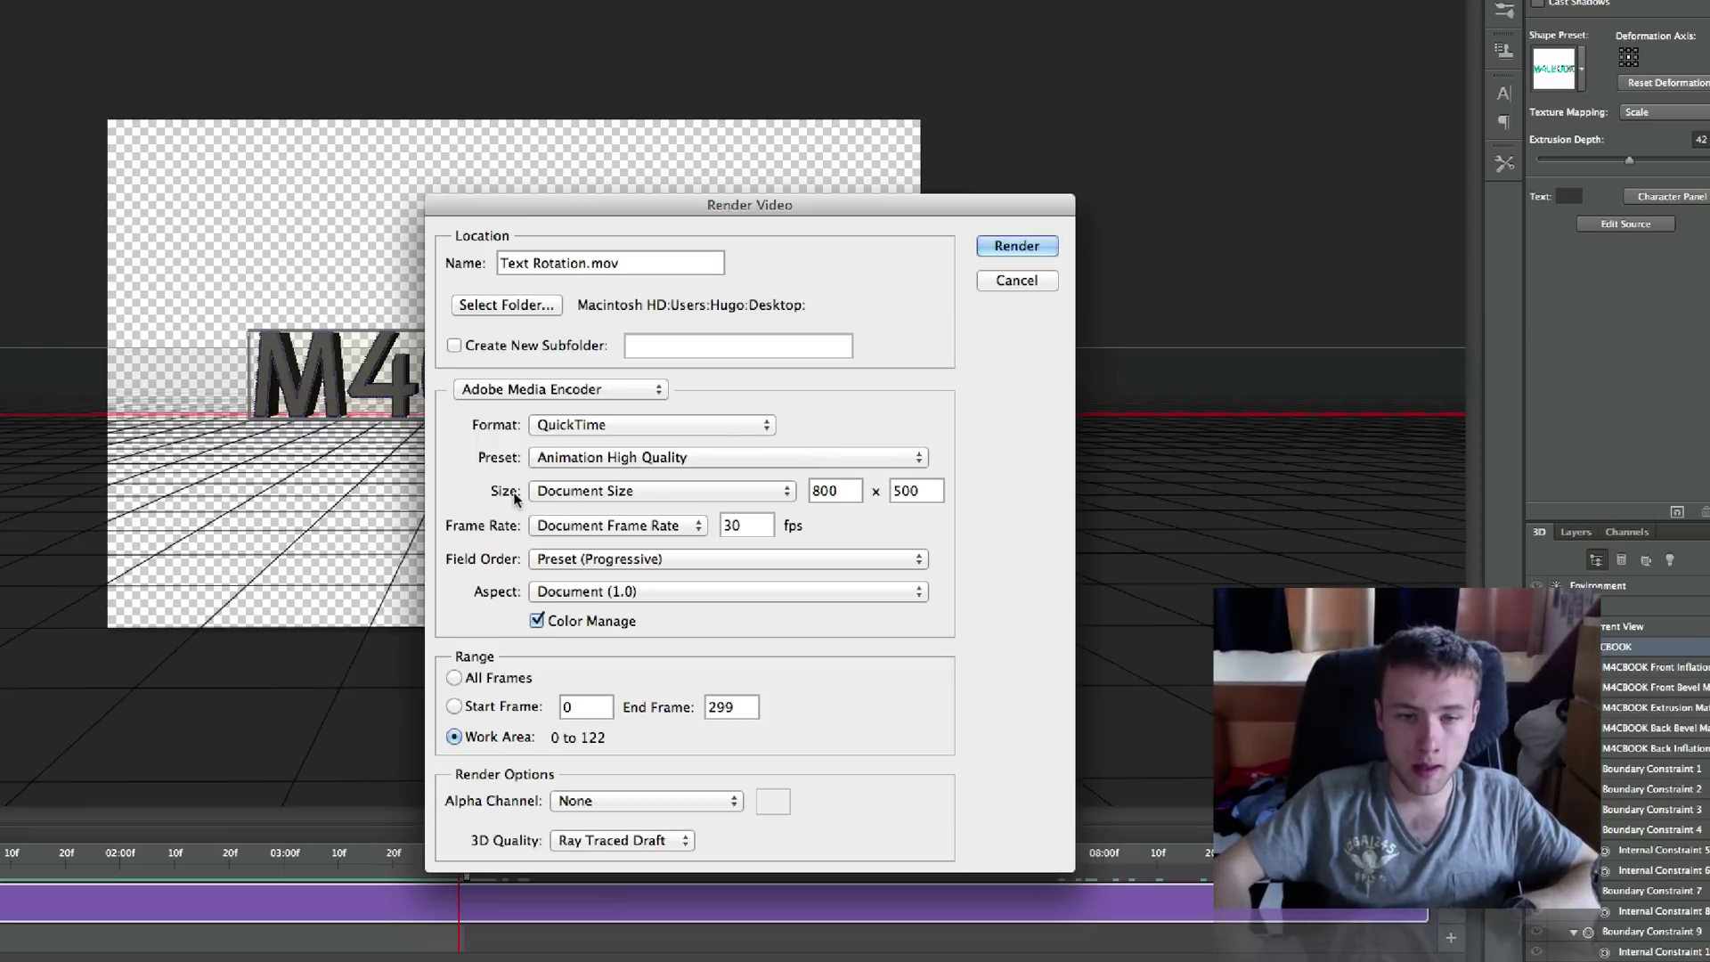
{"action": "left_click", "coordinate": [579, 458]}
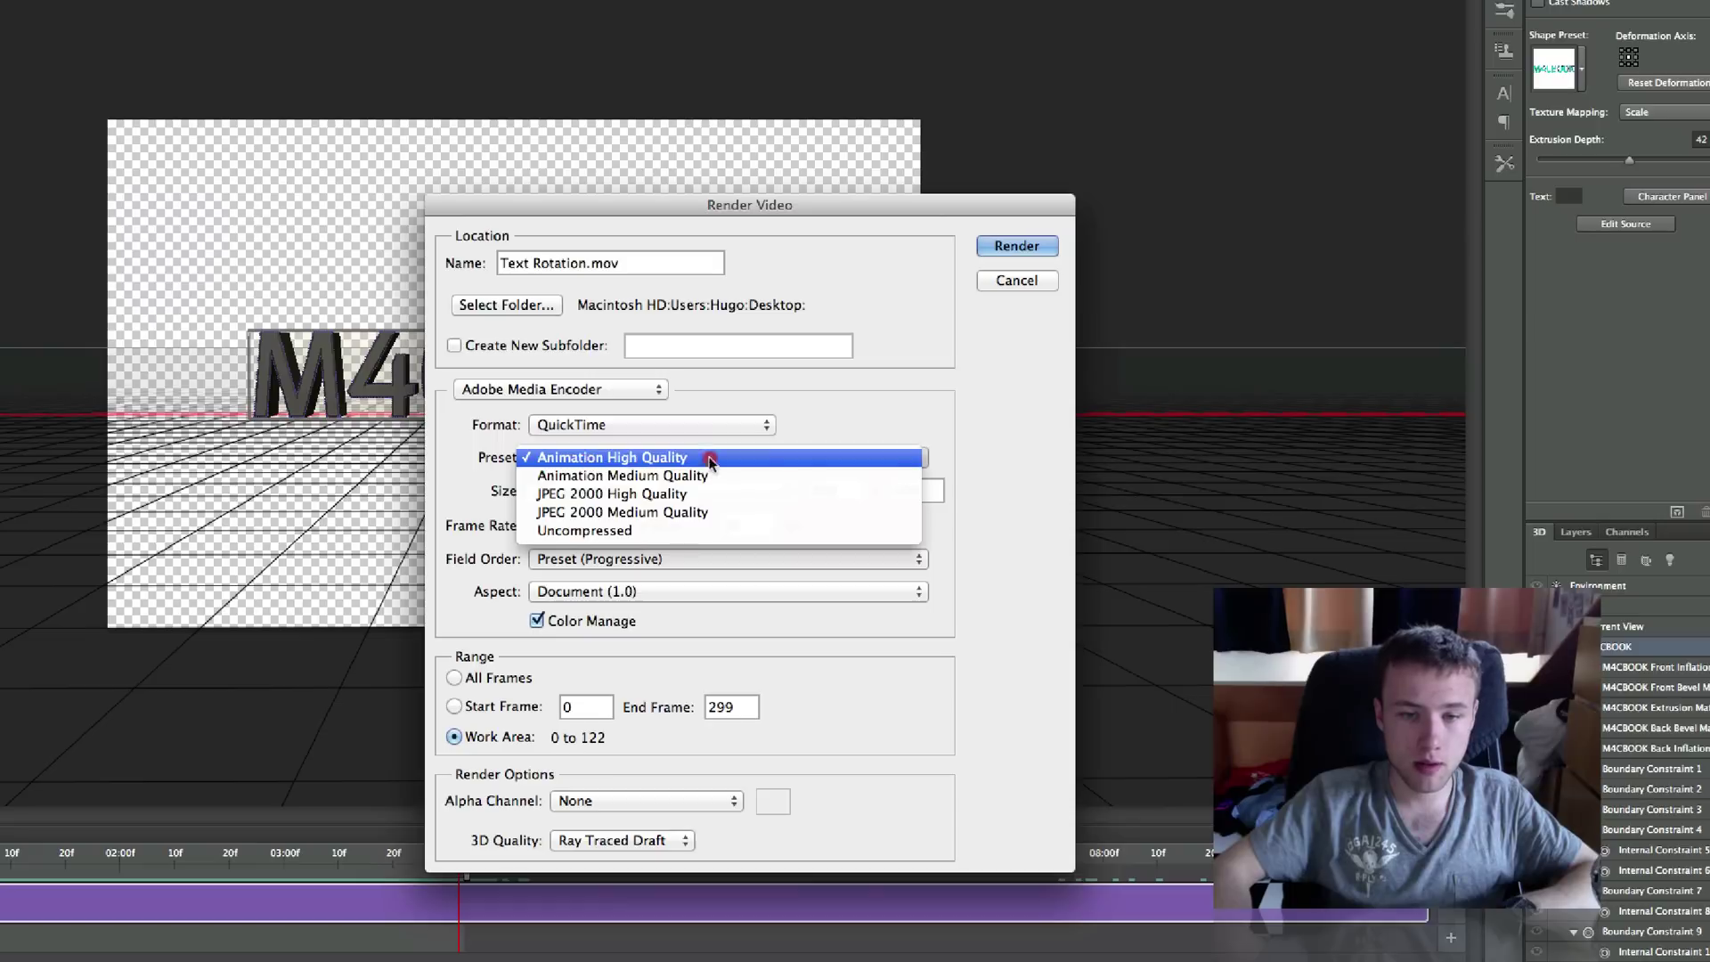
{"action": "left_click", "coordinate": [897, 426]}
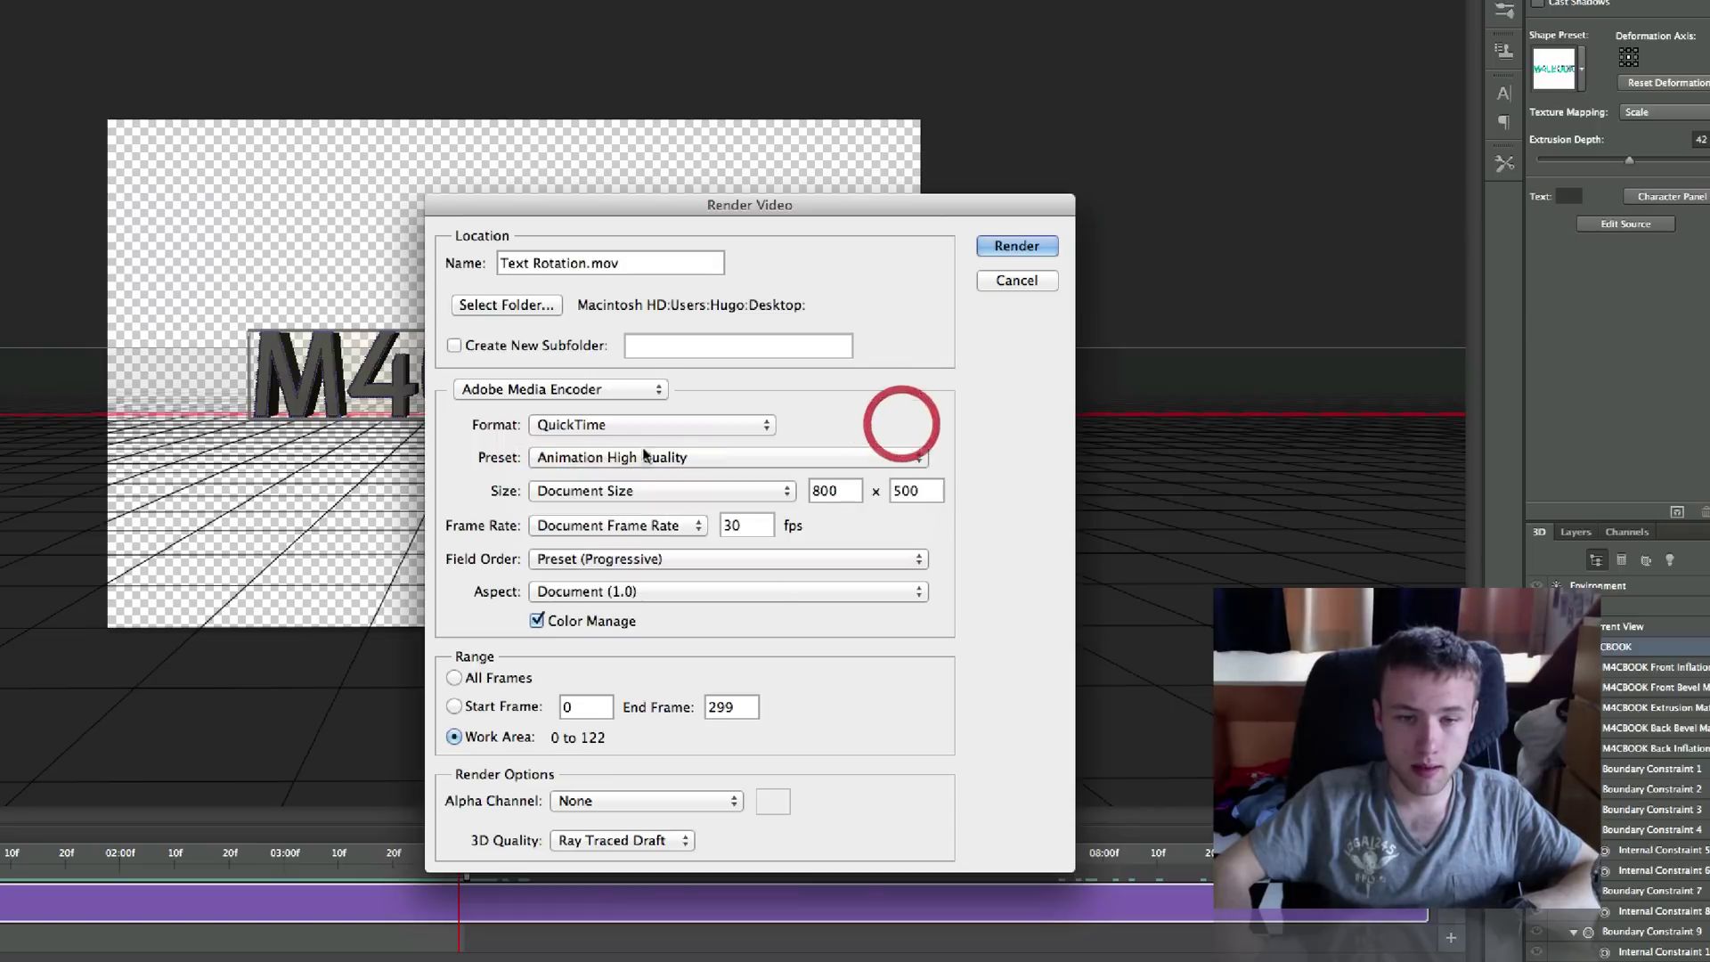
{"action": "left_click", "coordinate": [577, 460]}
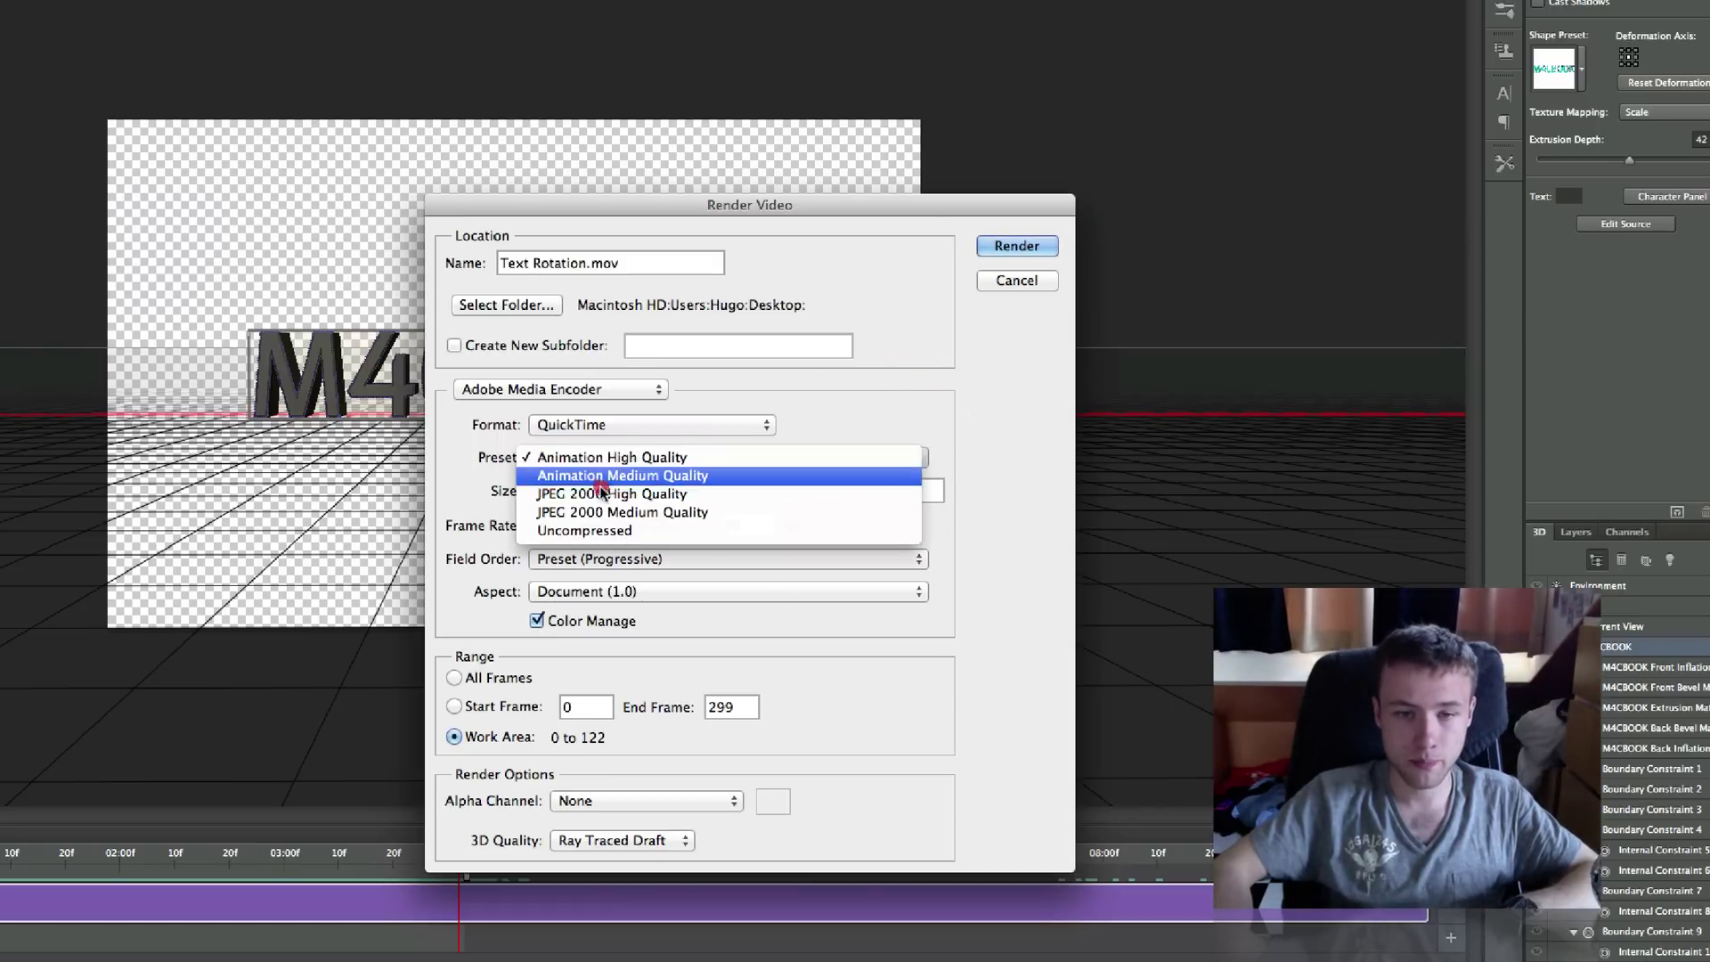
{"action": "left_click", "coordinate": [606, 493]}
{"action": "left_click", "coordinate": [601, 473]}
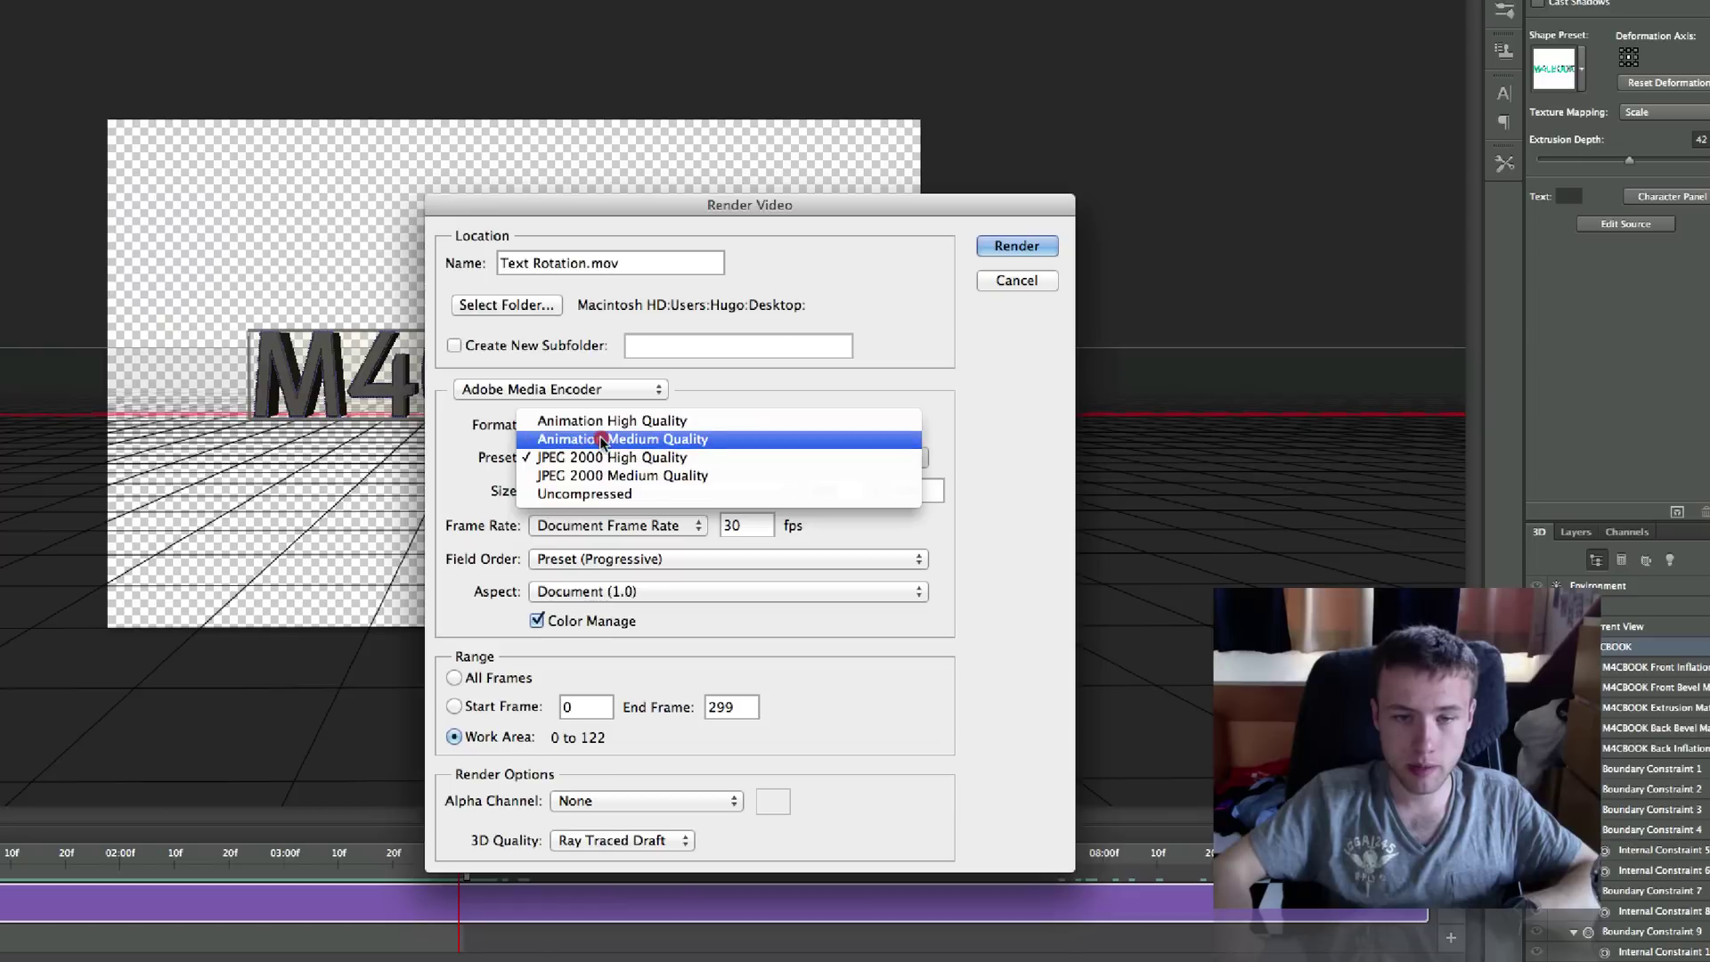
{"action": "left_click", "coordinate": [901, 419]}
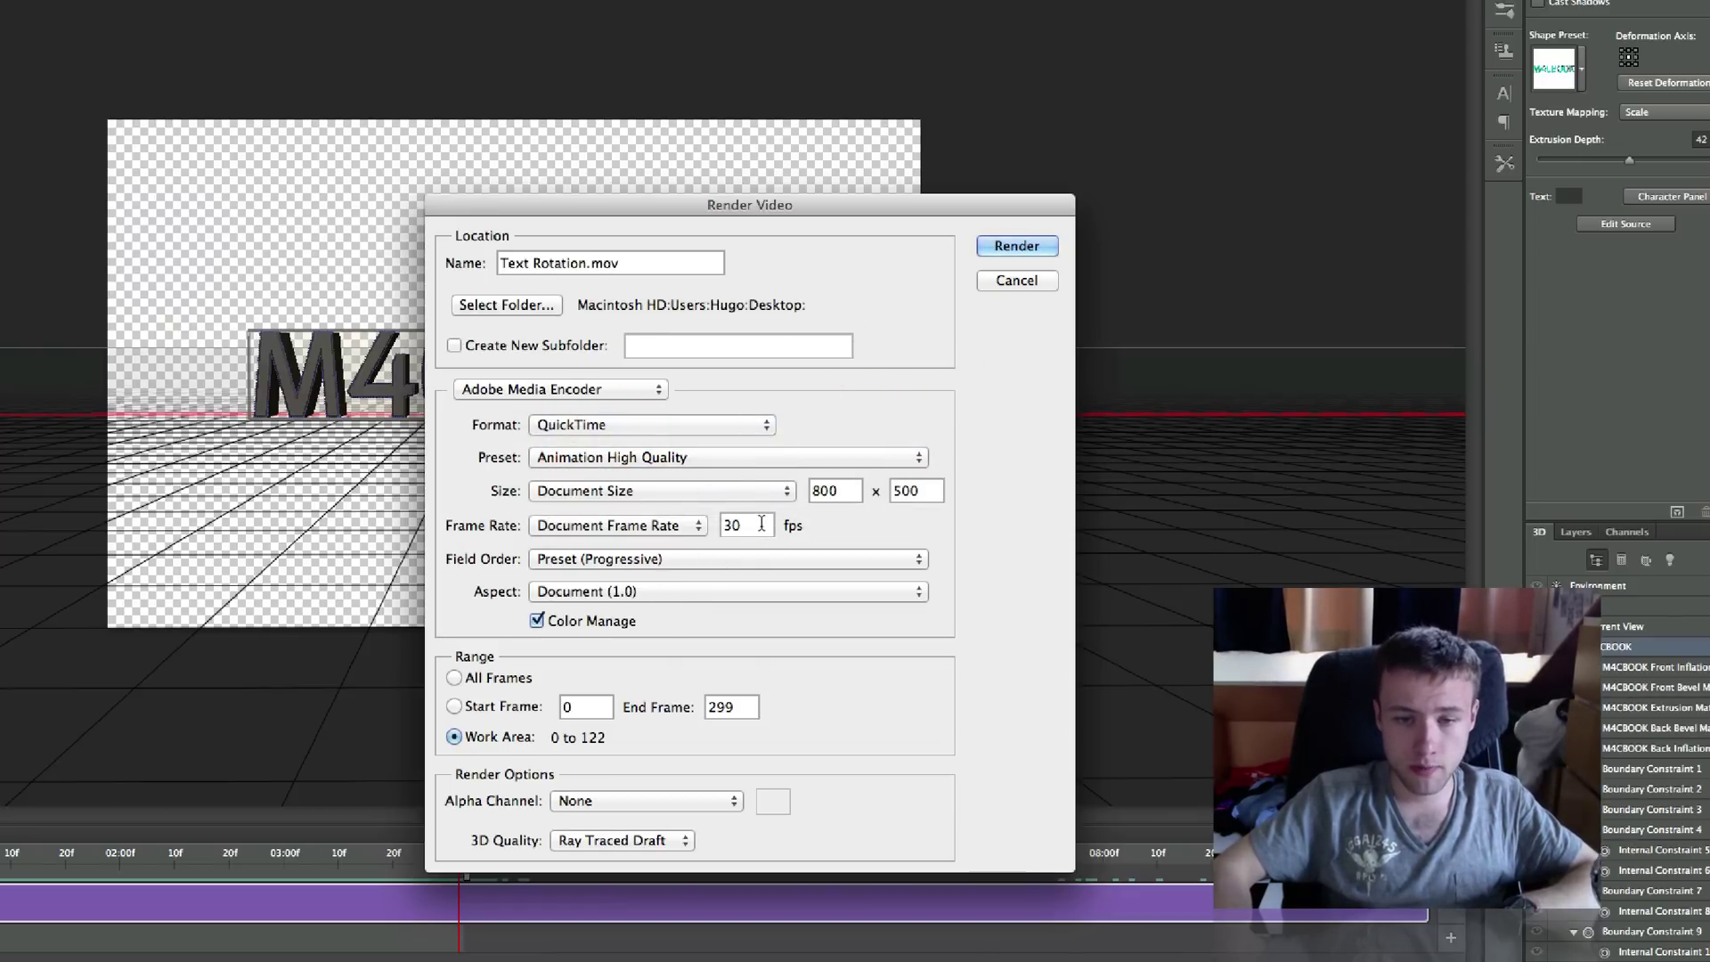
Keep the render range on Work Area and set the alpha channel to Straight - Unmatted
{"action": "double_click", "coordinate": [730, 525]}
{"action": "left_click", "coordinate": [745, 632]}
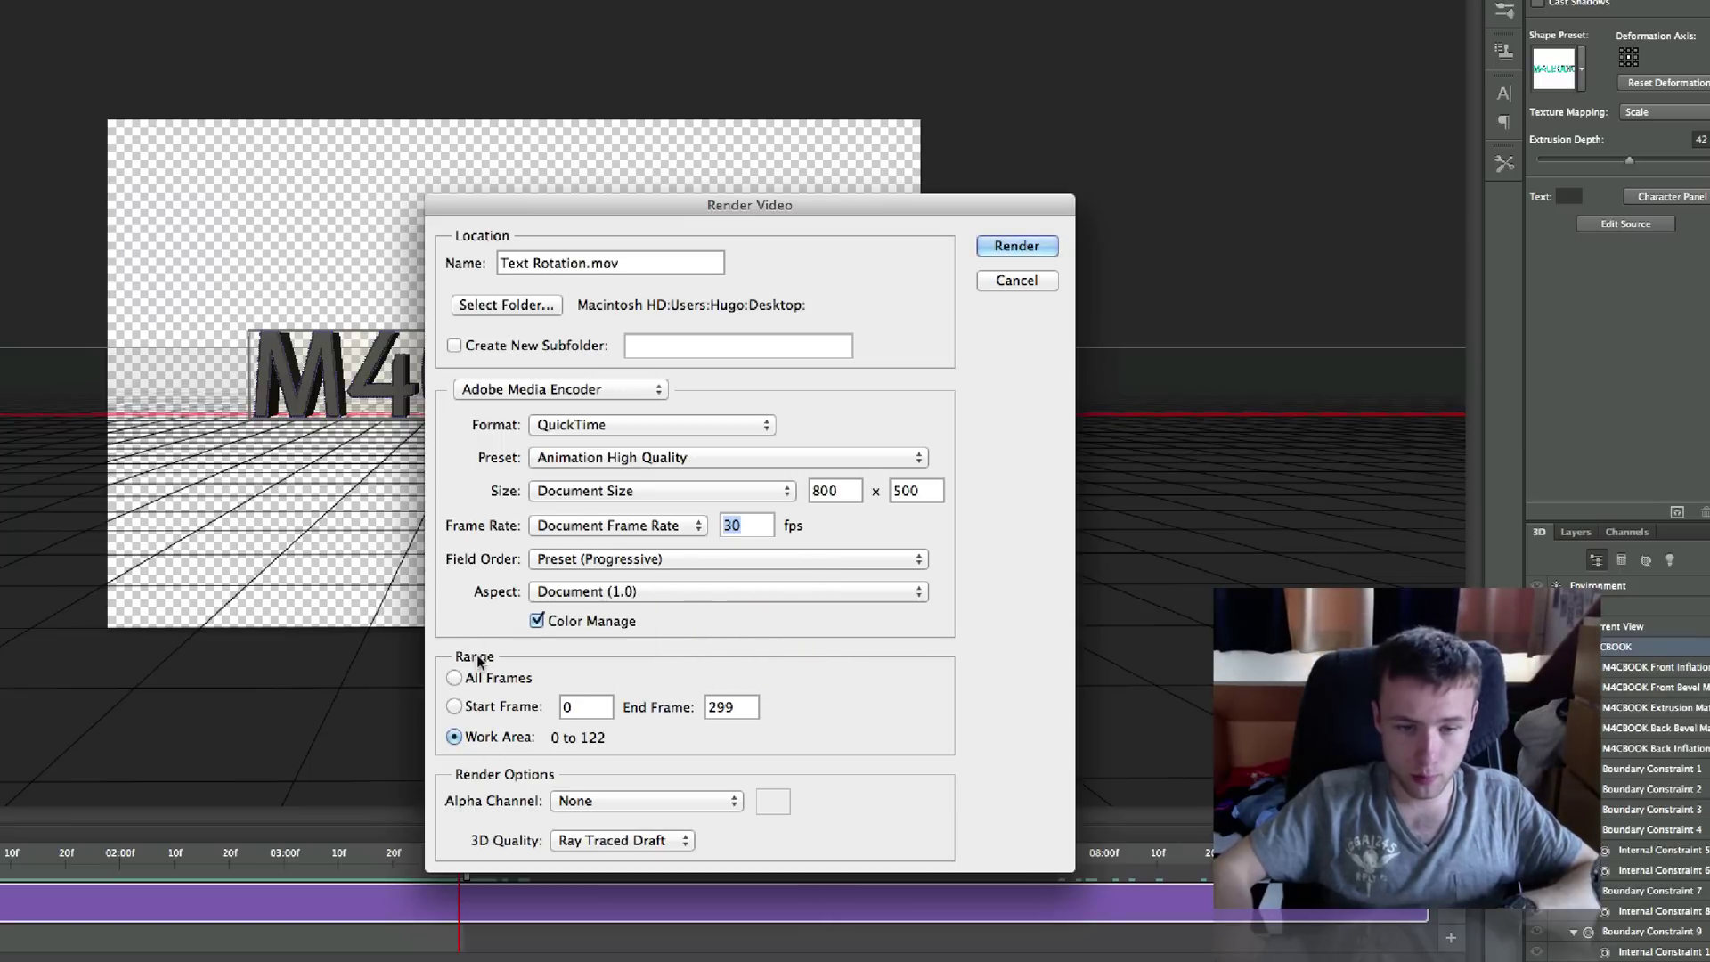
{"action": "left_click", "coordinate": [469, 738]}
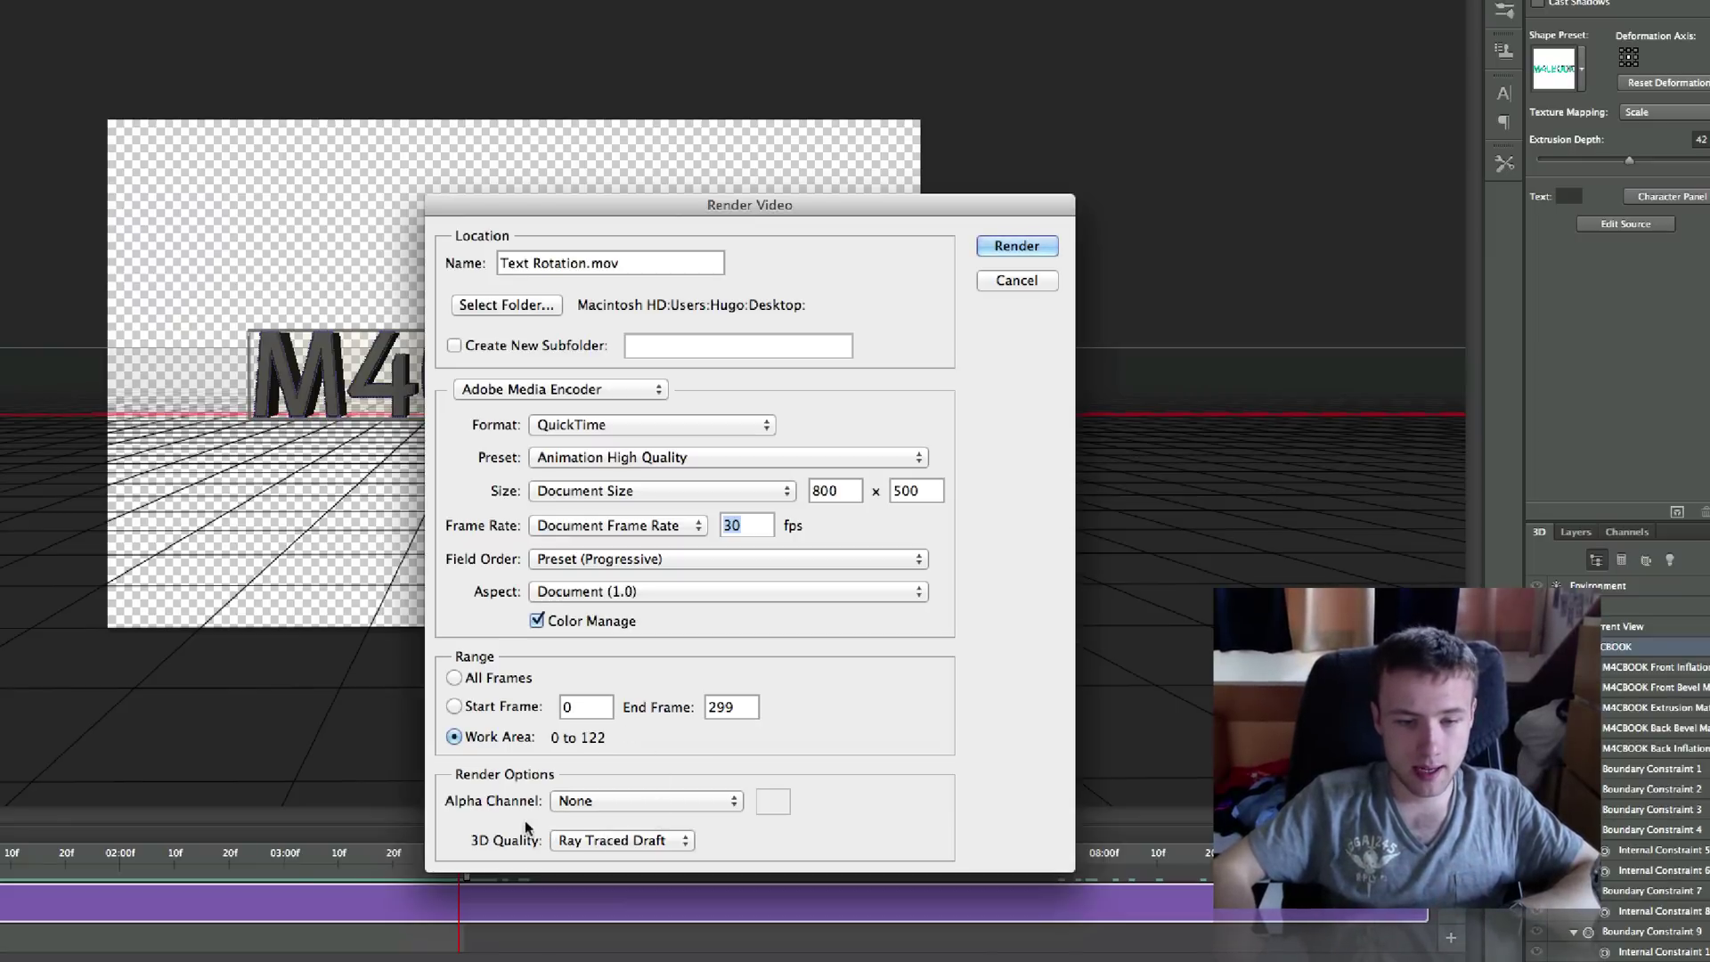
{"action": "left_click", "coordinate": [590, 801]}
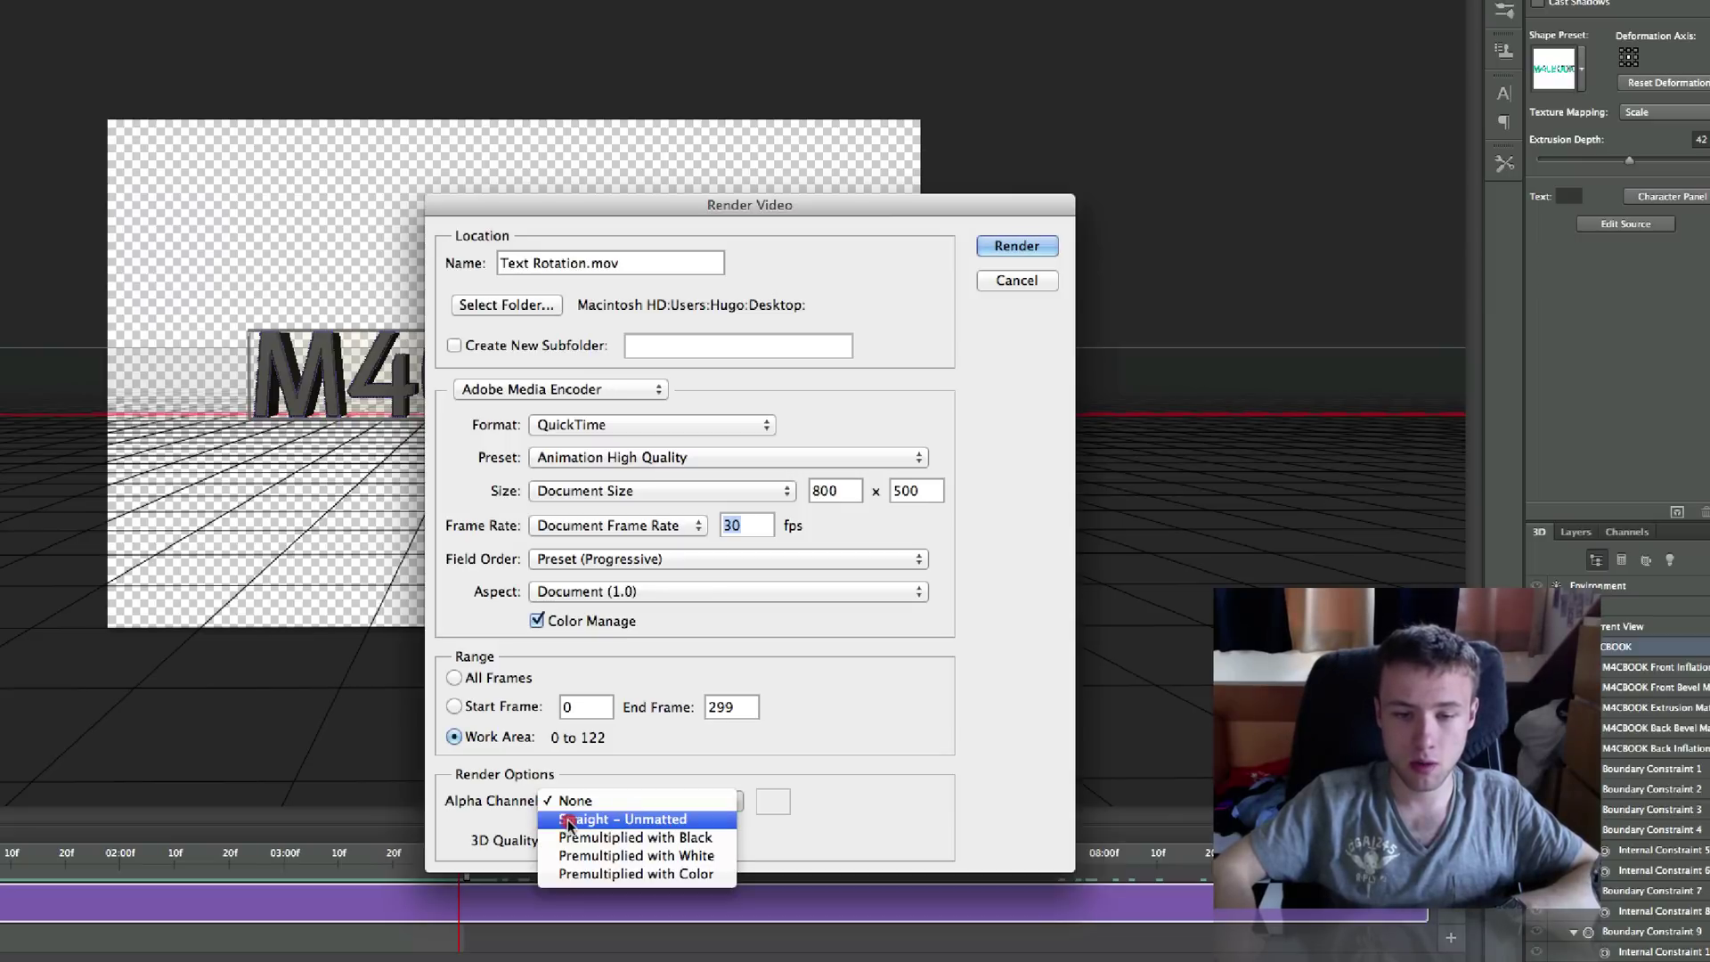
{"action": "left_click", "coordinate": [677, 820]}
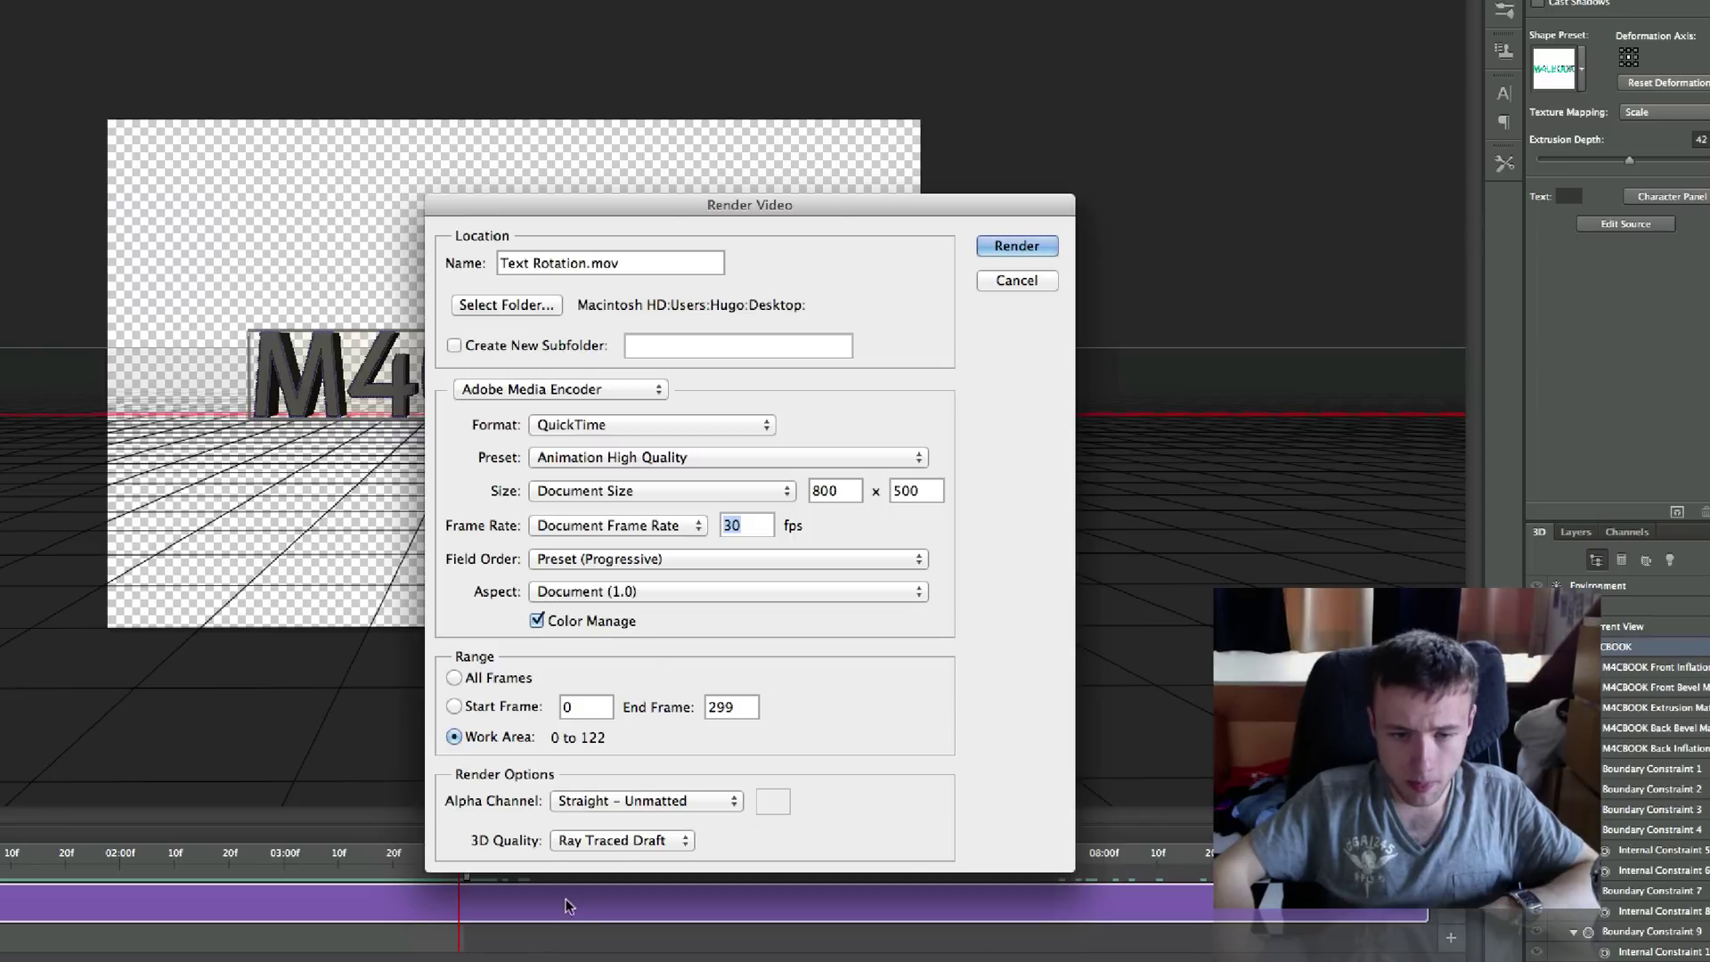
Try the Interactive and Ray Traced Final 3D qualities, settle on Ray Traced Draft, and render the video
{"action": "left_click", "coordinate": [570, 839]}
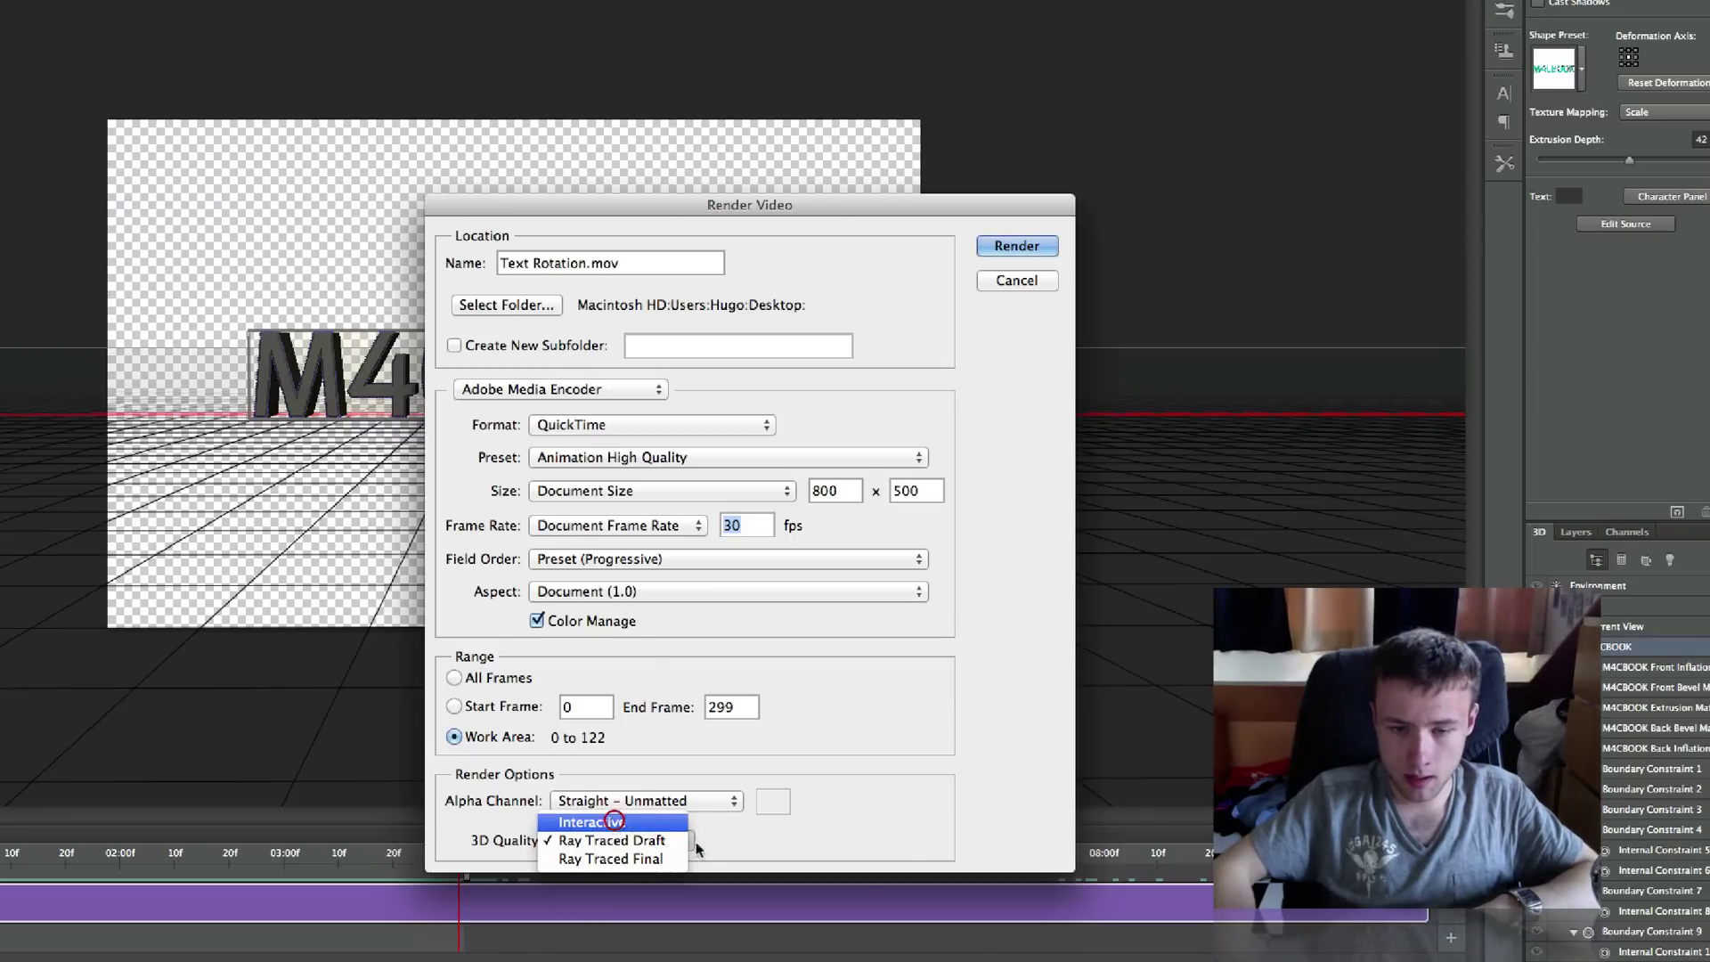
{"action": "left_click", "coordinate": [592, 822]}
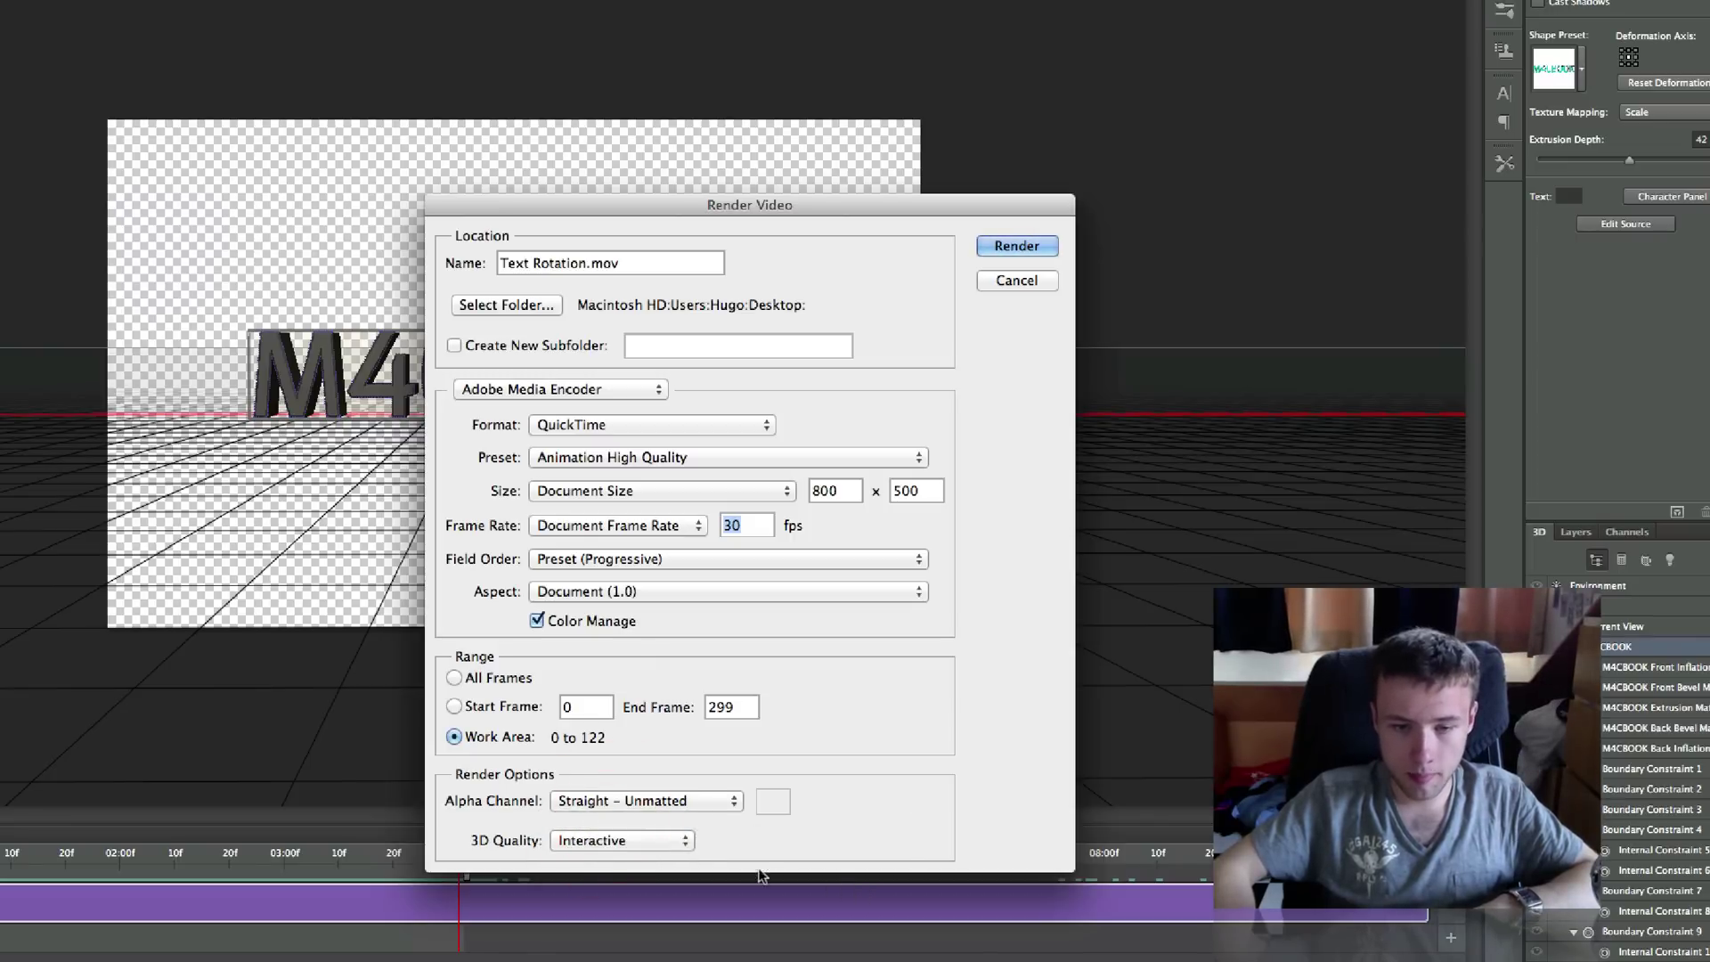
{"action": "left_click", "coordinate": [644, 838]}
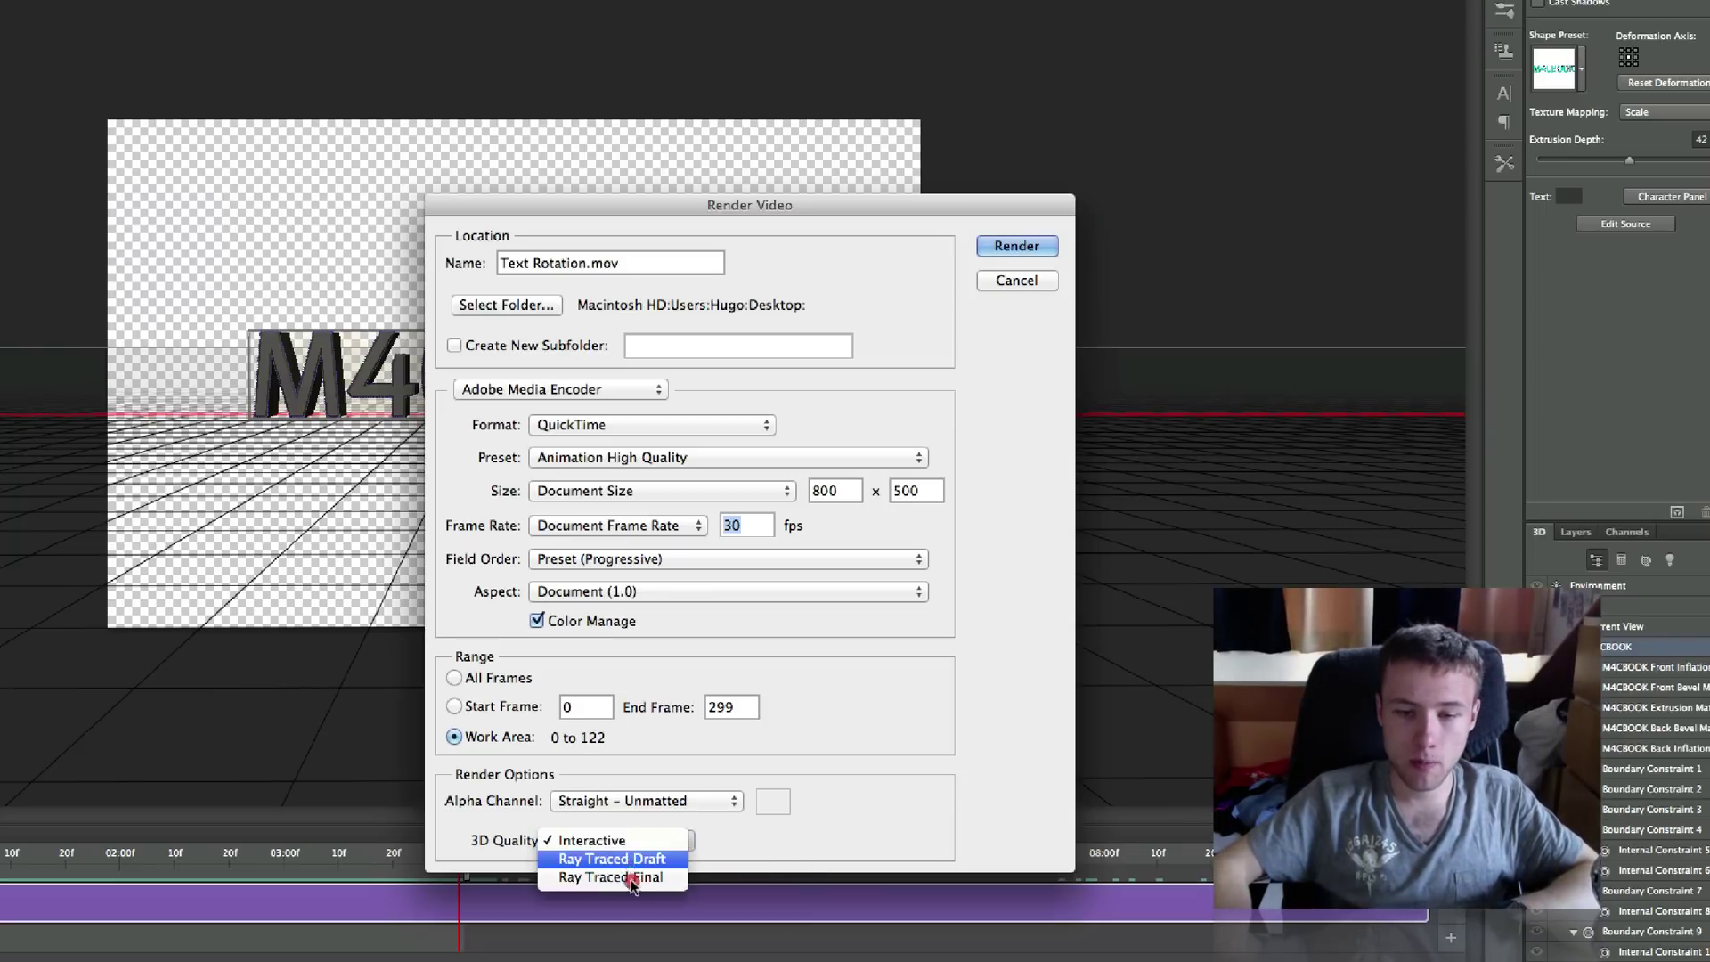
{"action": "left_click", "coordinate": [630, 878]}
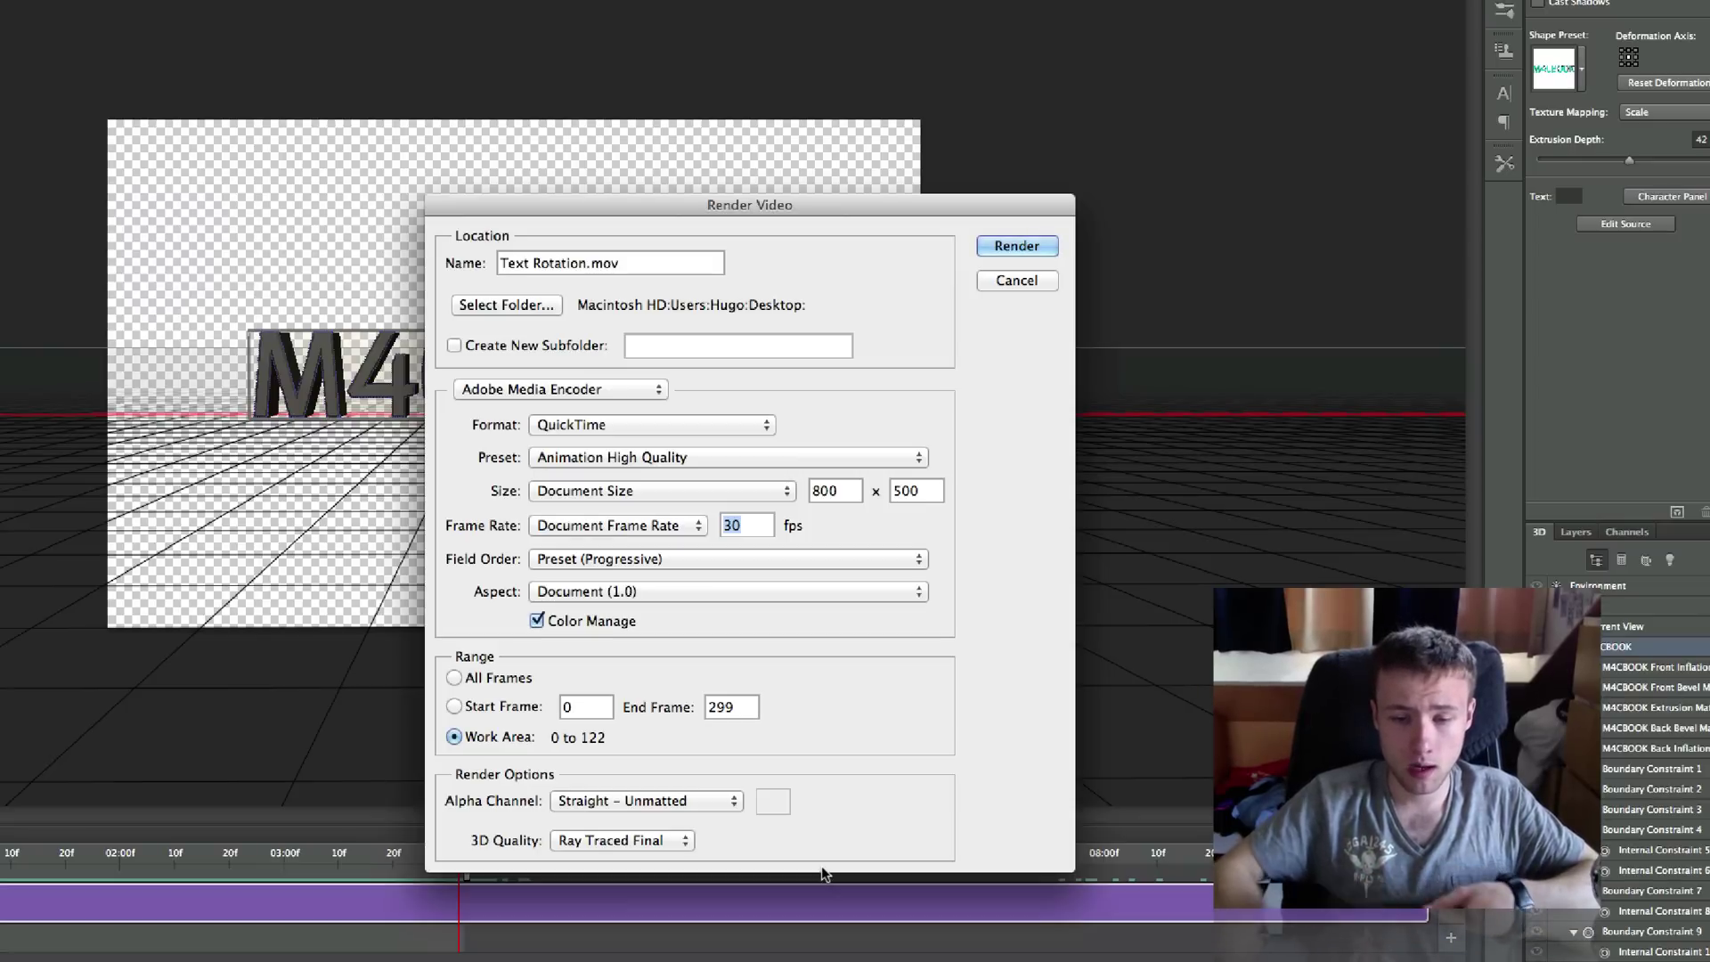
{"action": "left_click", "coordinate": [668, 841]}
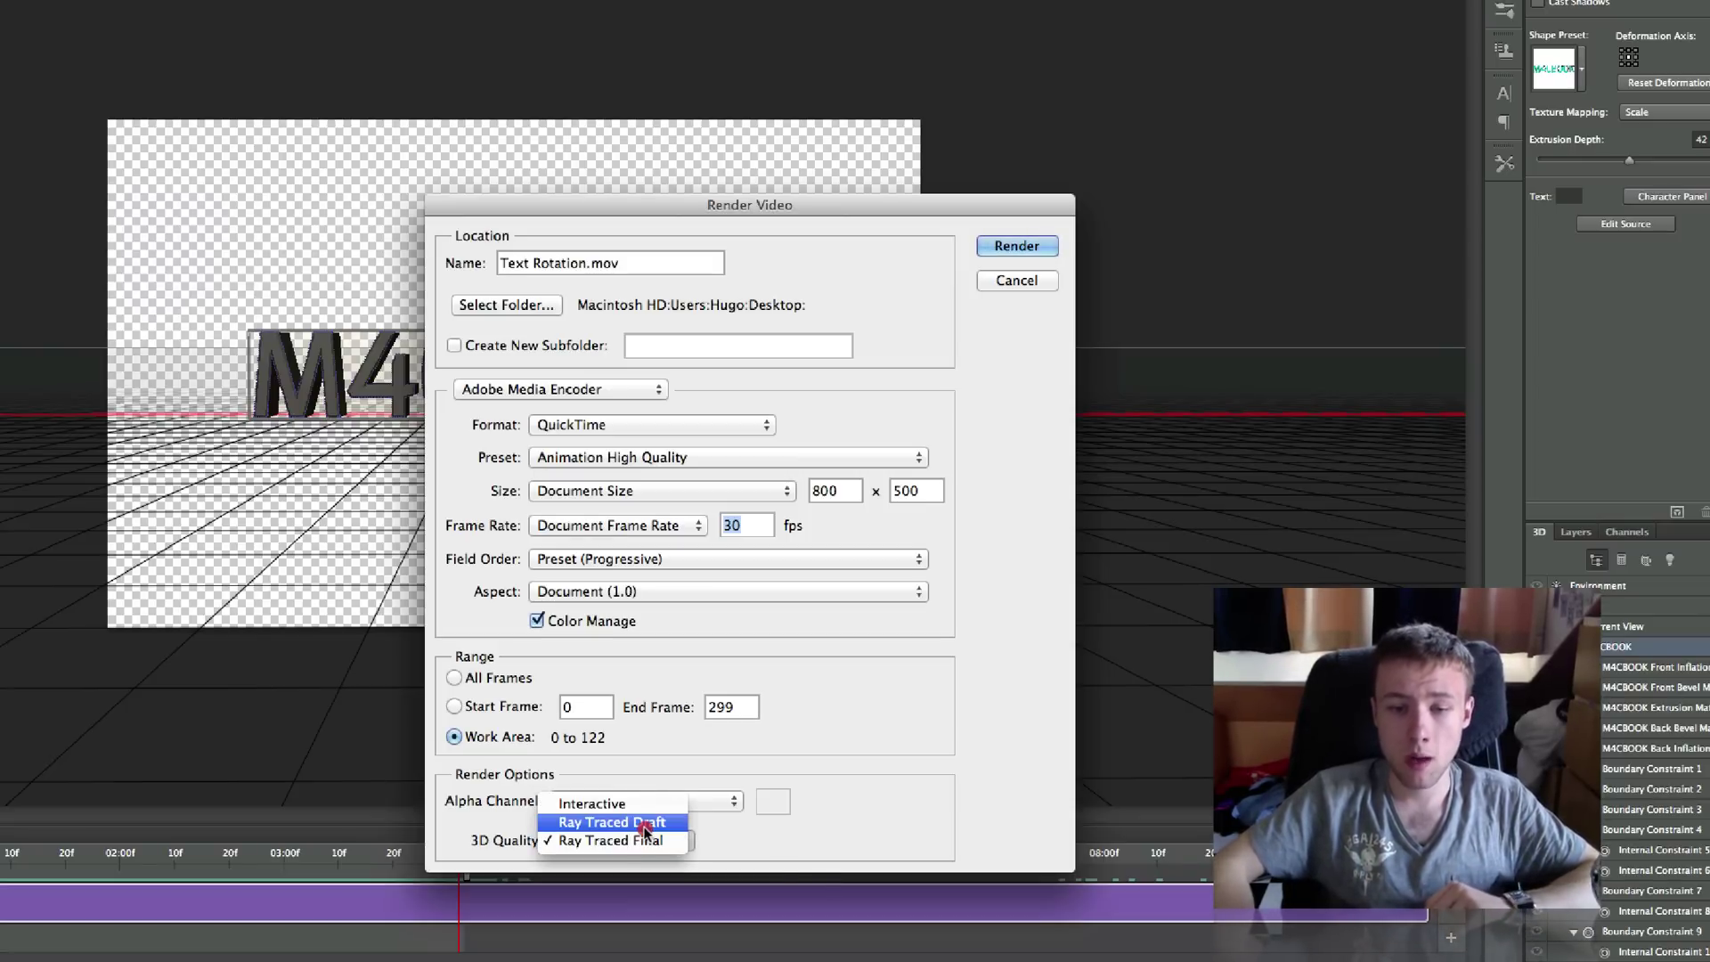
{"action": "left_click", "coordinate": [614, 822]}
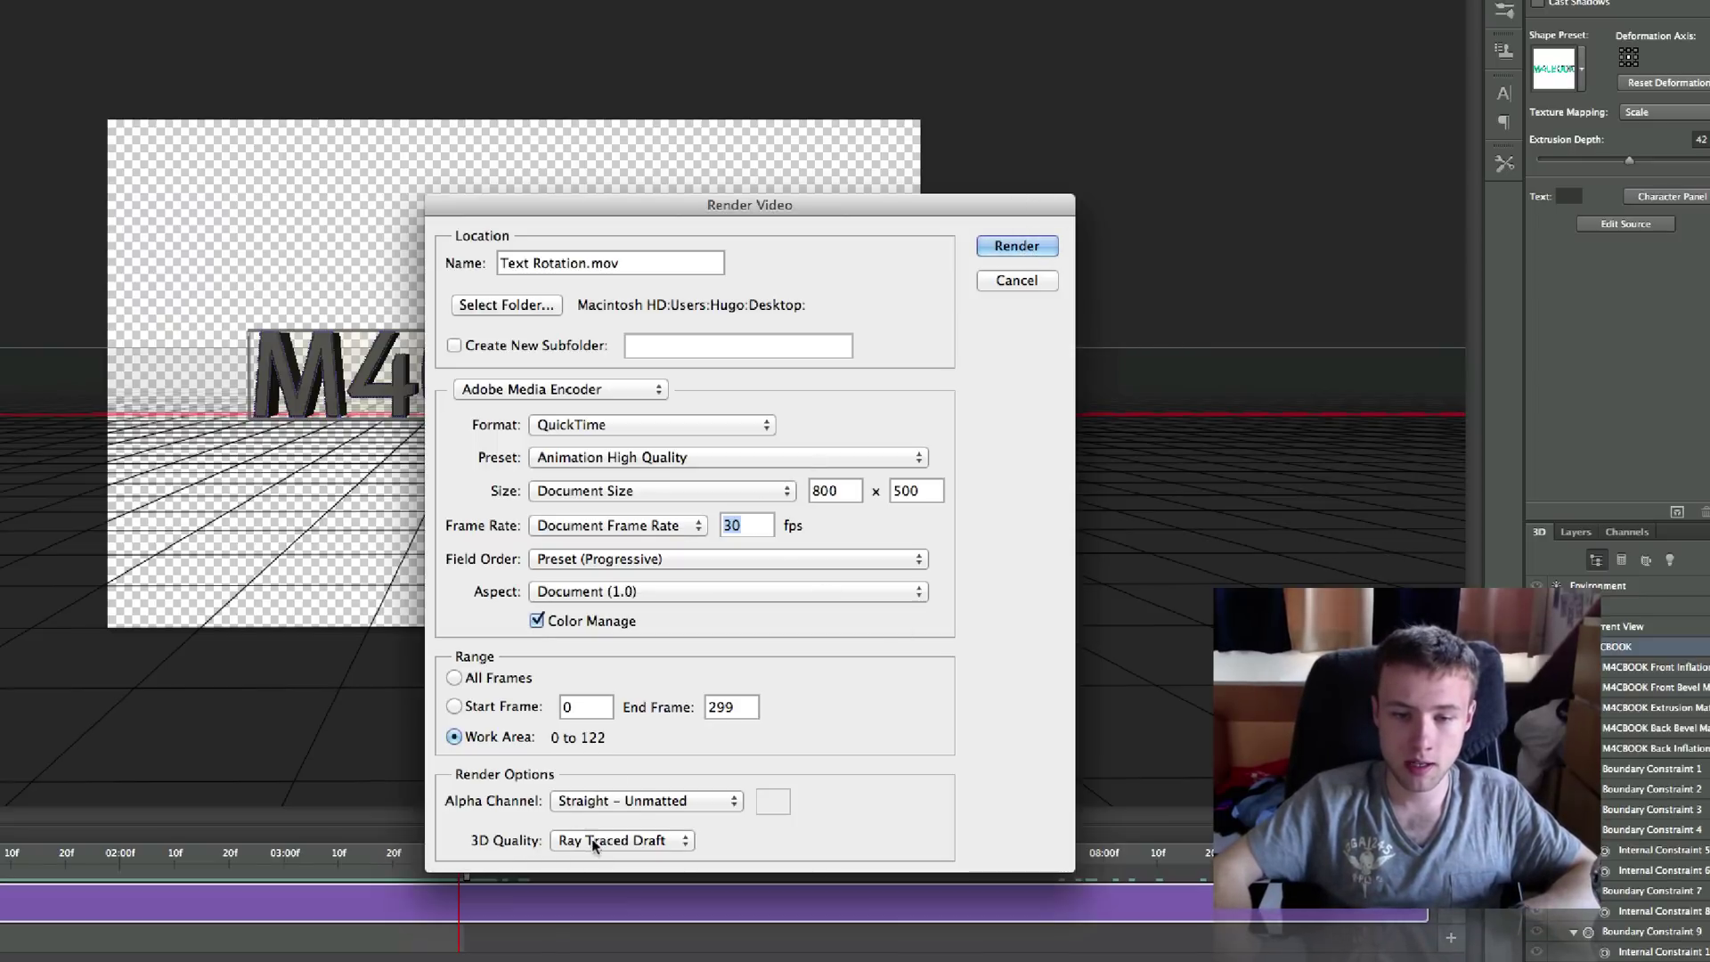
{"action": "left_click", "coordinate": [1024, 246]}
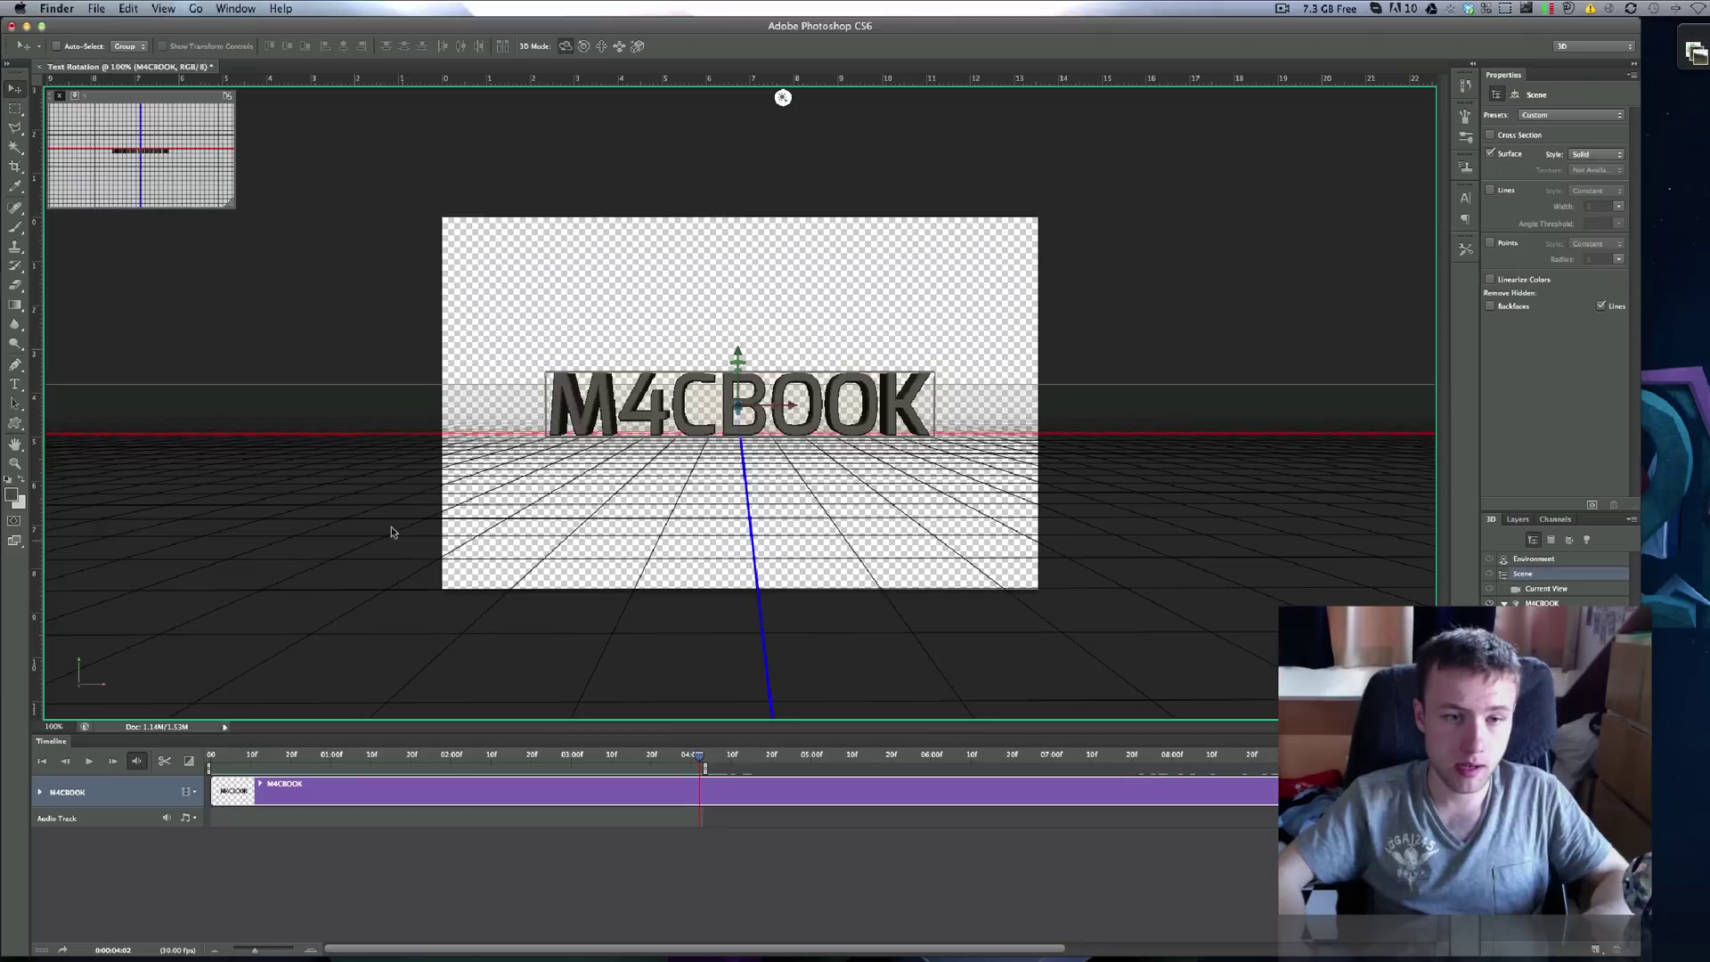
Switch to Finder, find Text Rotation.mov on the Desktop, and play its preview
{"action": "key", "text": "super+Tab"}
{"action": "left_click", "coordinate": [252, 99]}
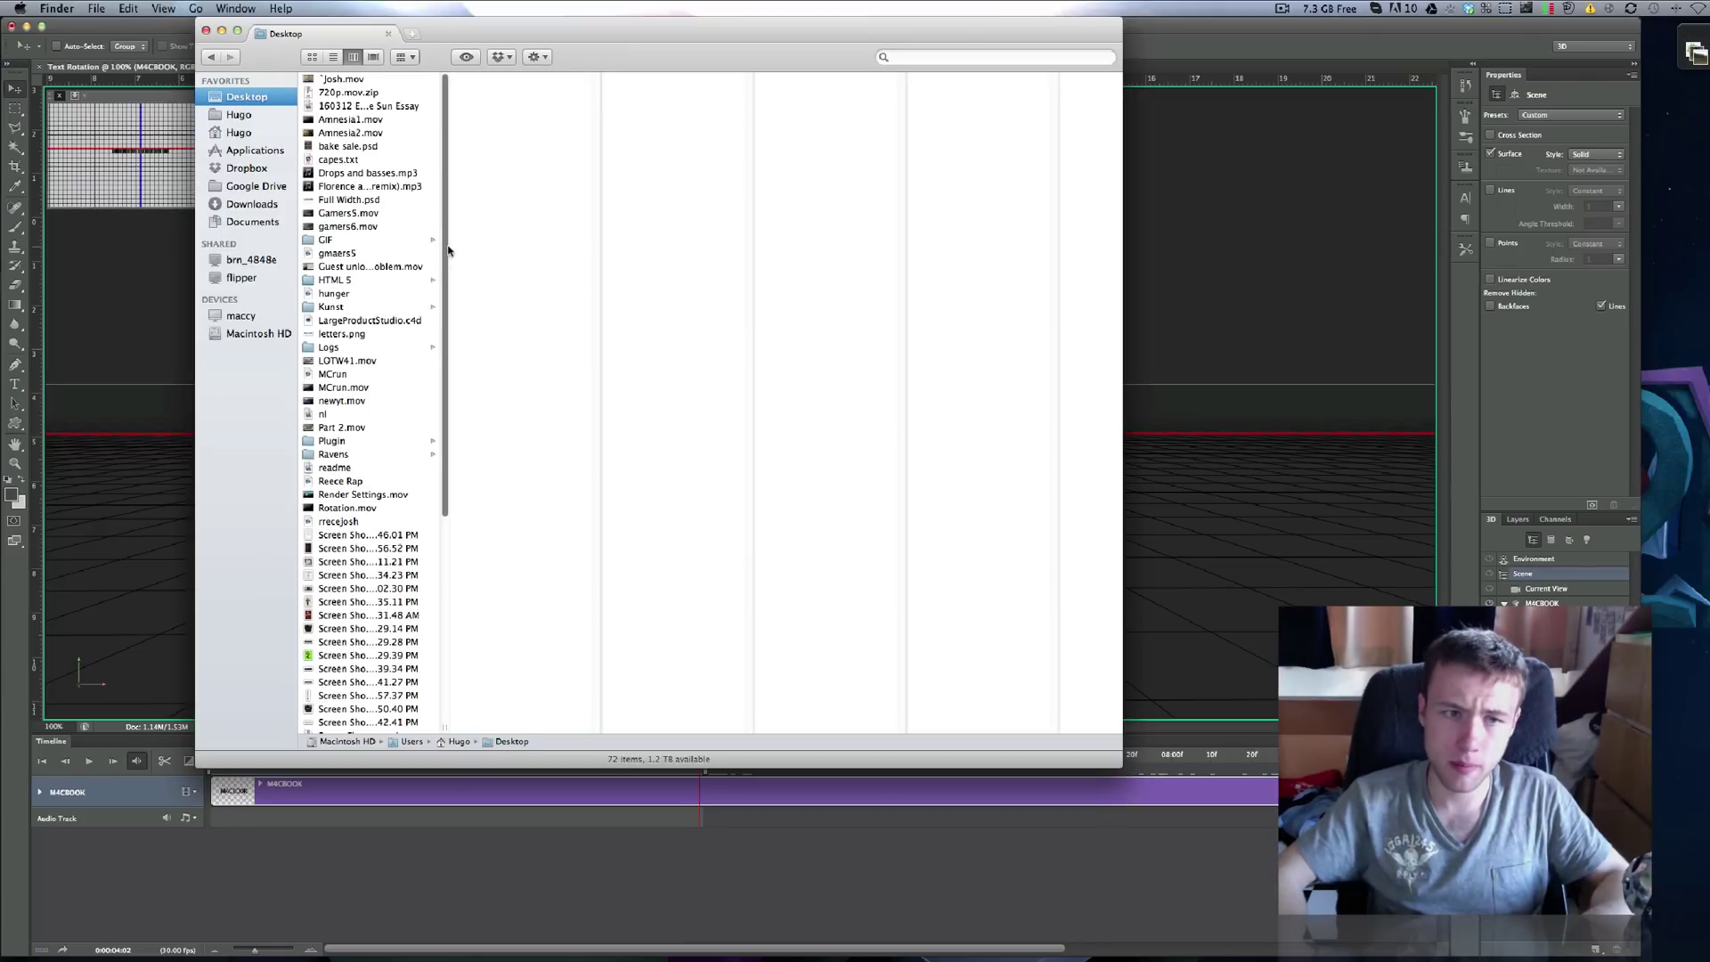
{"action": "key", "text": "t"}
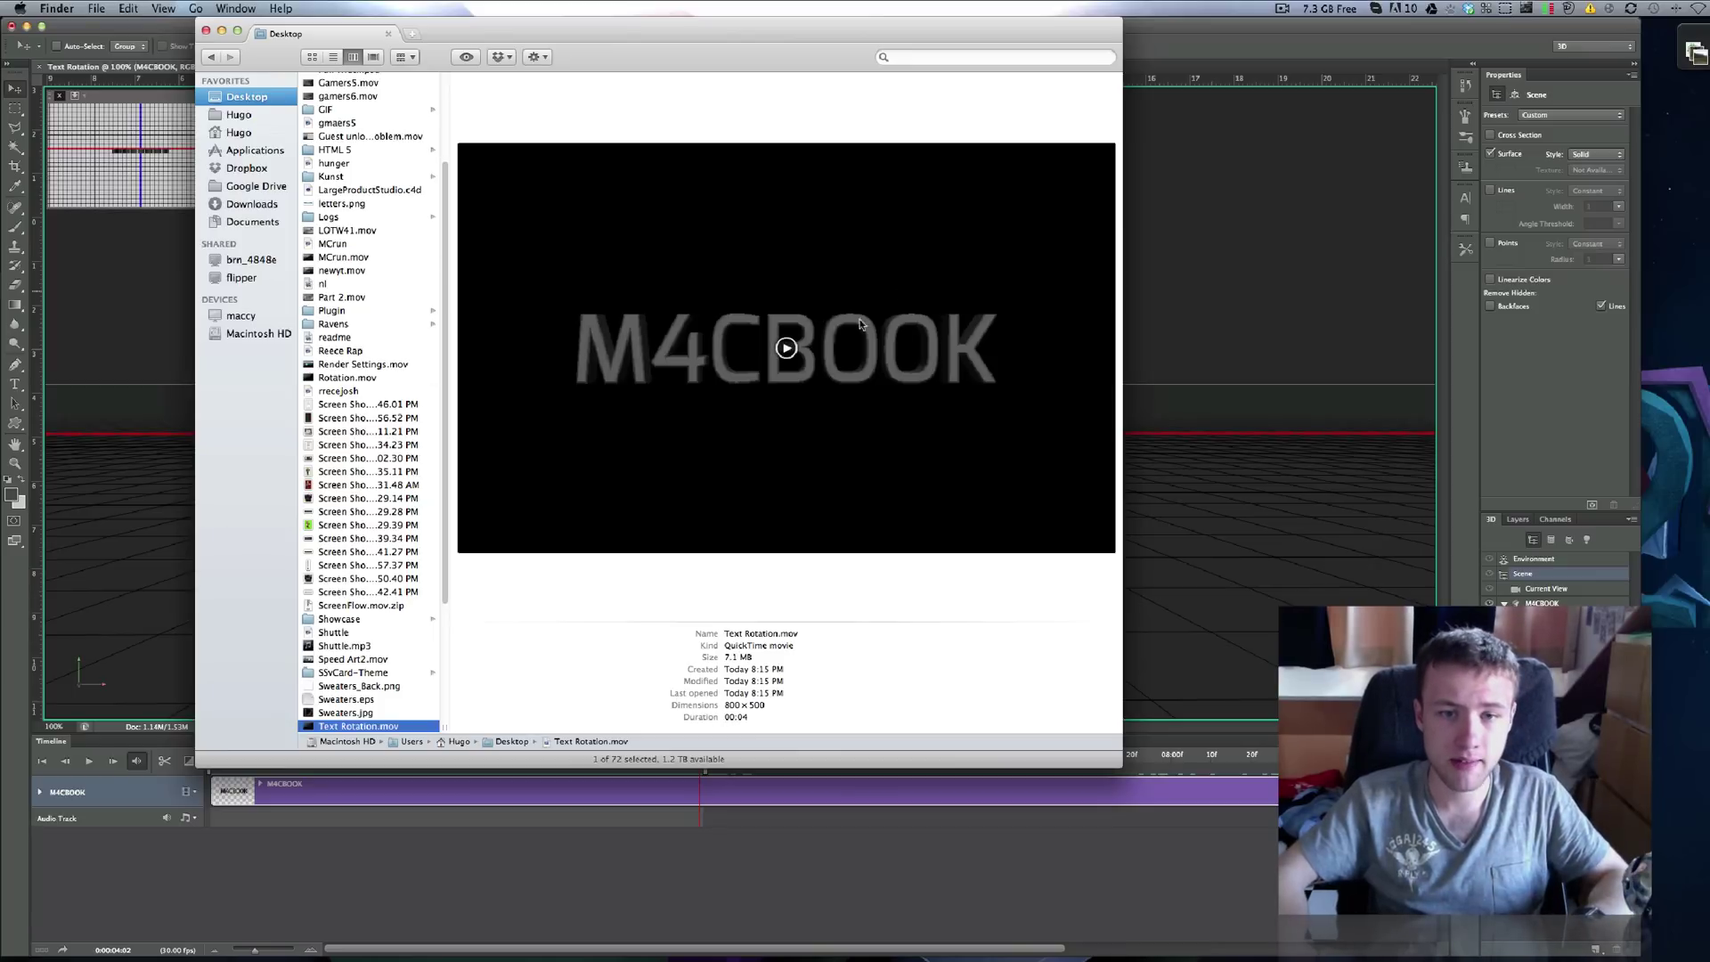
{"action": "left_click", "coordinate": [787, 347]}
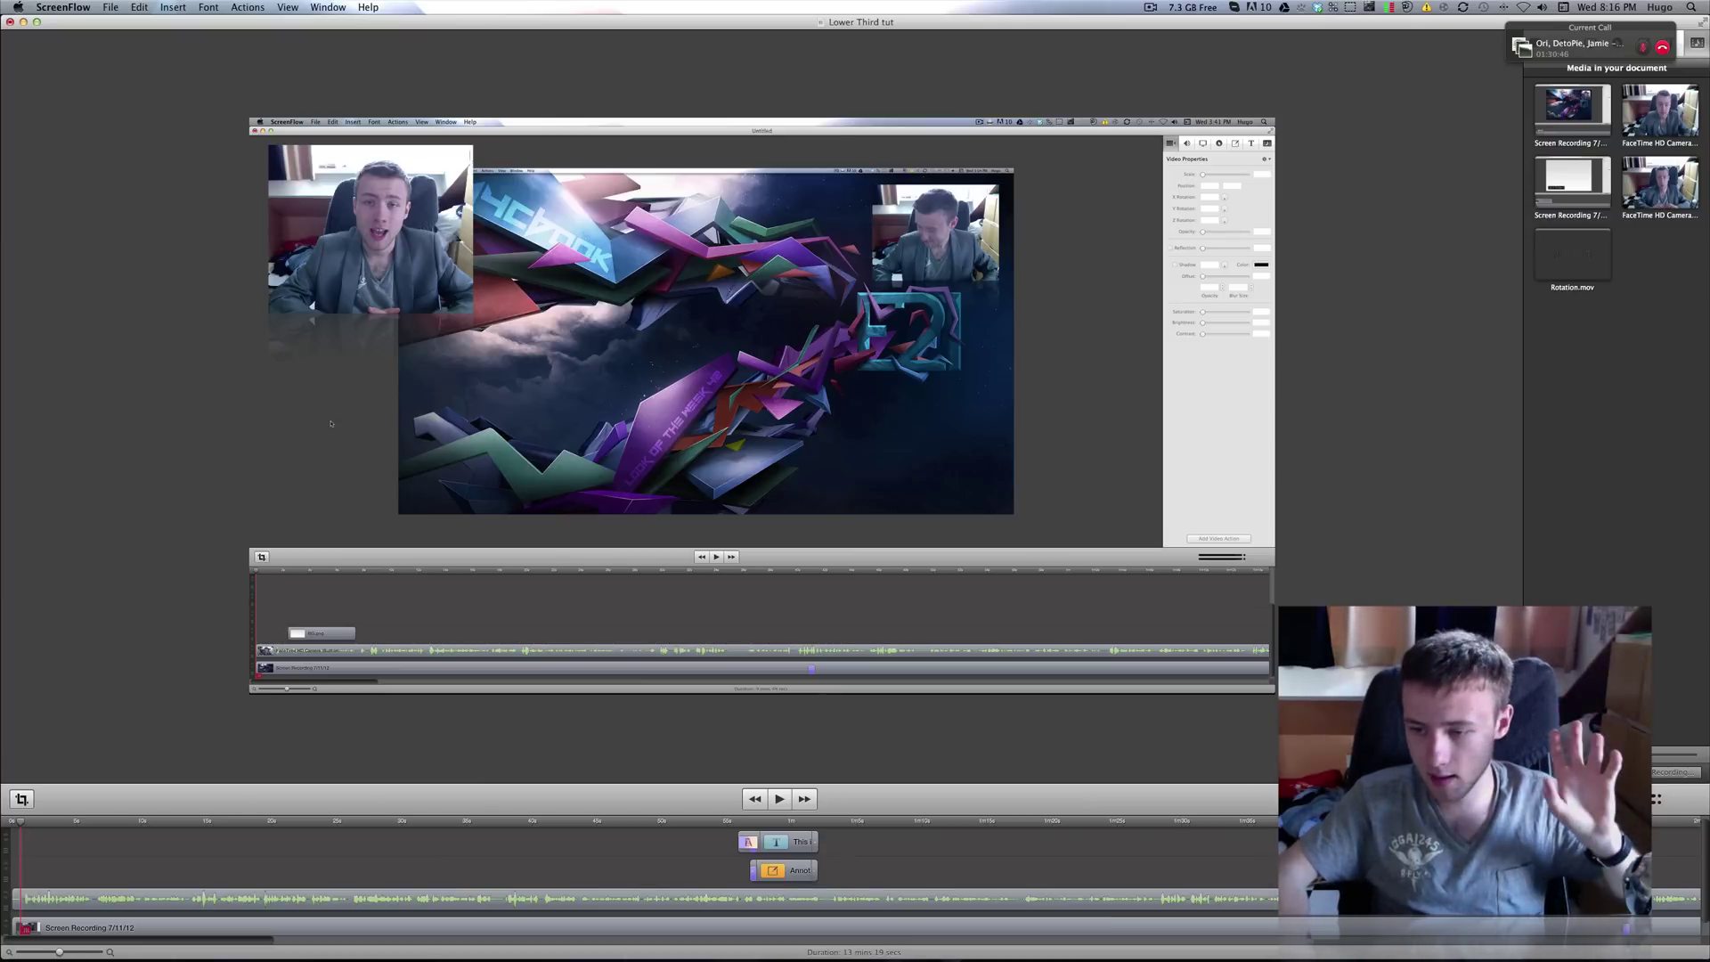
Import Text Rotation.mov from the Desktop into the Lower Third tut project in ScreenFlow
{"action": "key", "text": "super+o"}
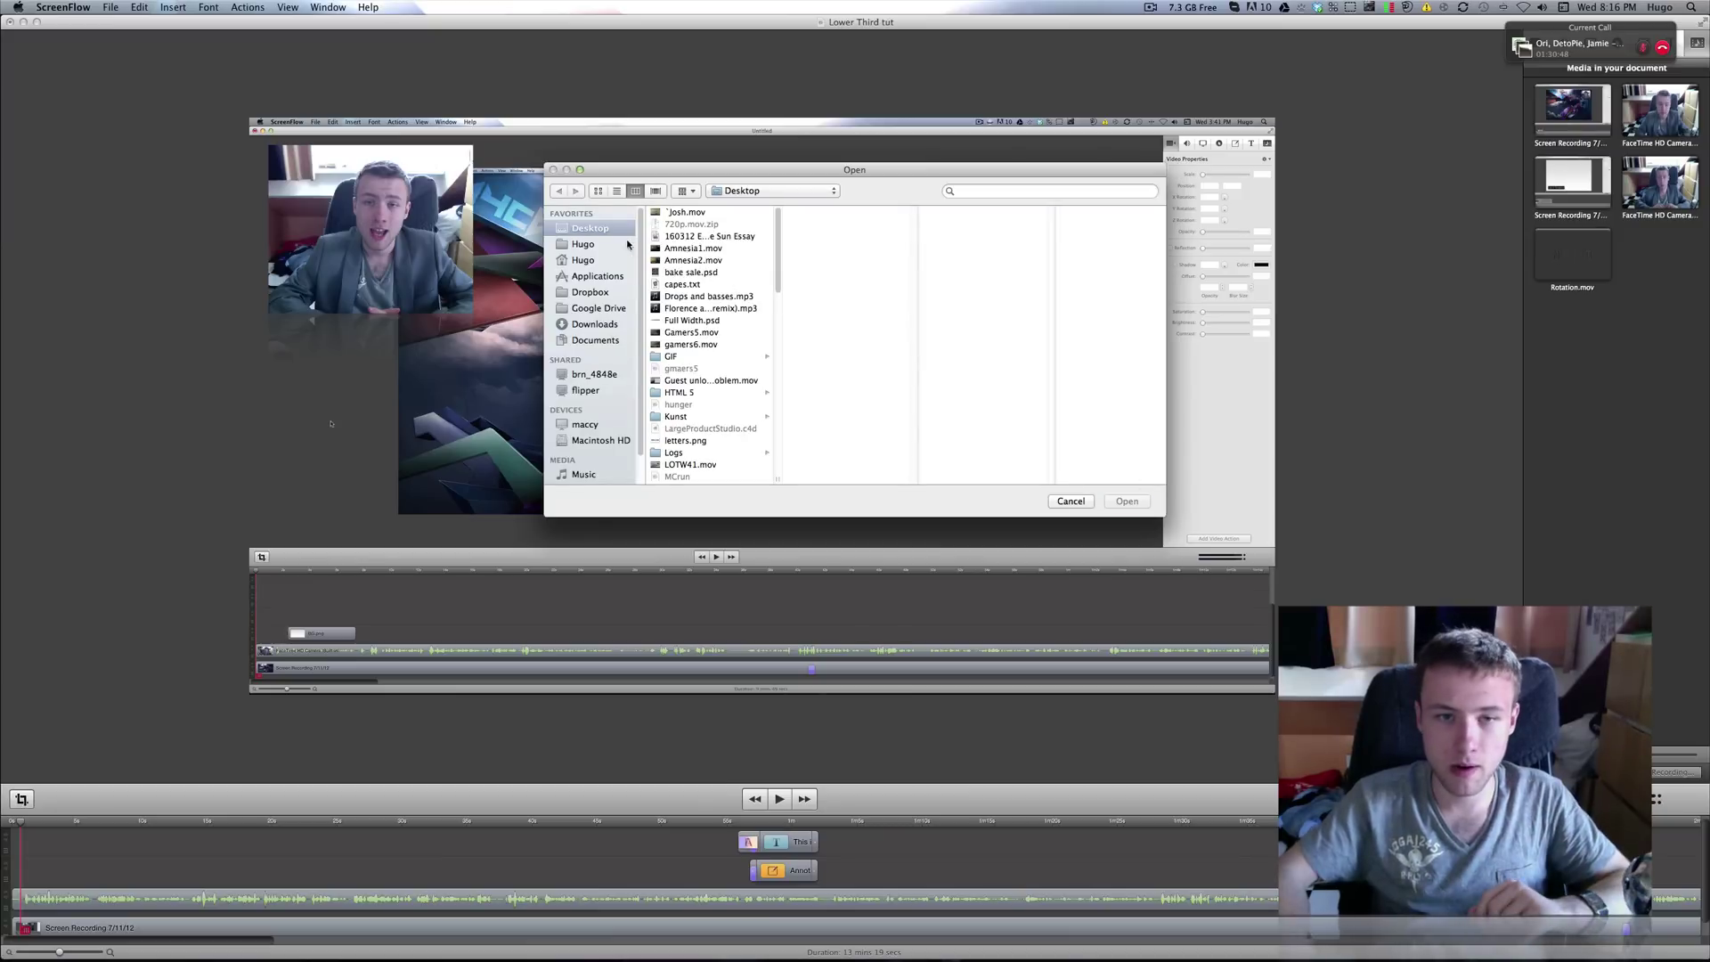
{"action": "scroll", "coordinate": [753, 276], "scroll_direction": "down", "scroll_amount": 15}
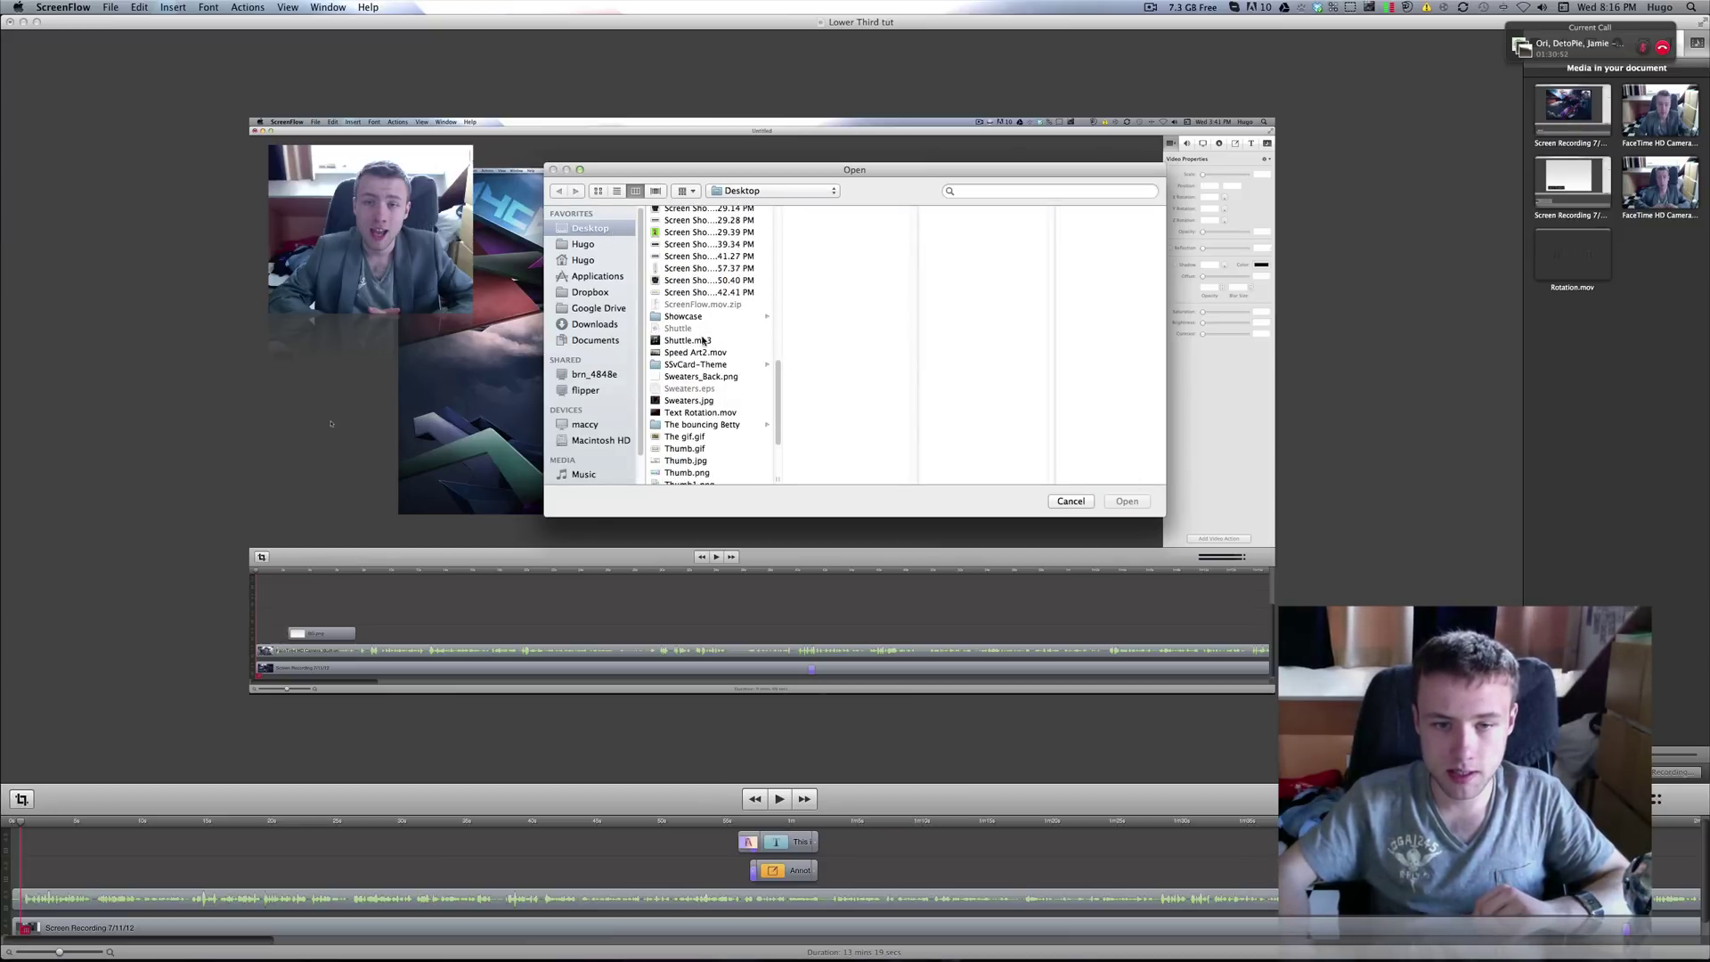
{"action": "left_click", "coordinate": [725, 415]}
{"action": "key", "text": "Return"}
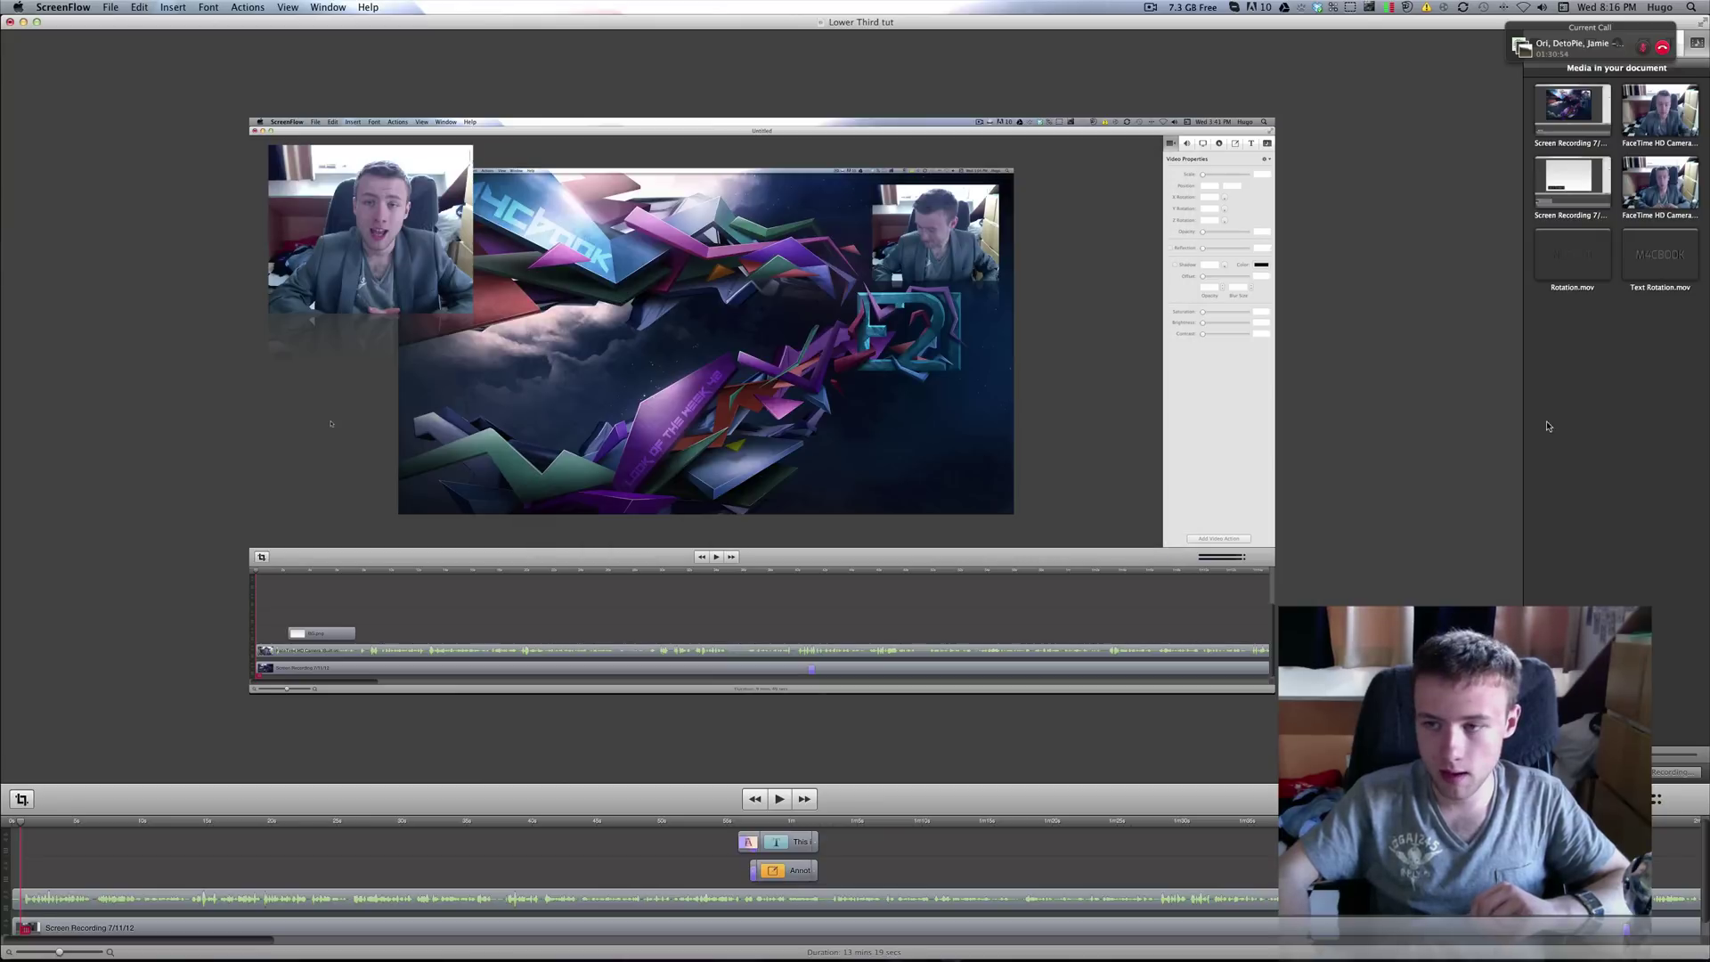
Place the Text Rotation.mov clip over the video on the canvas and move it to the very start of the timeline
{"action": "left_click_drag", "start_coordinate": [1662, 269], "coordinate": [1075, 363]}
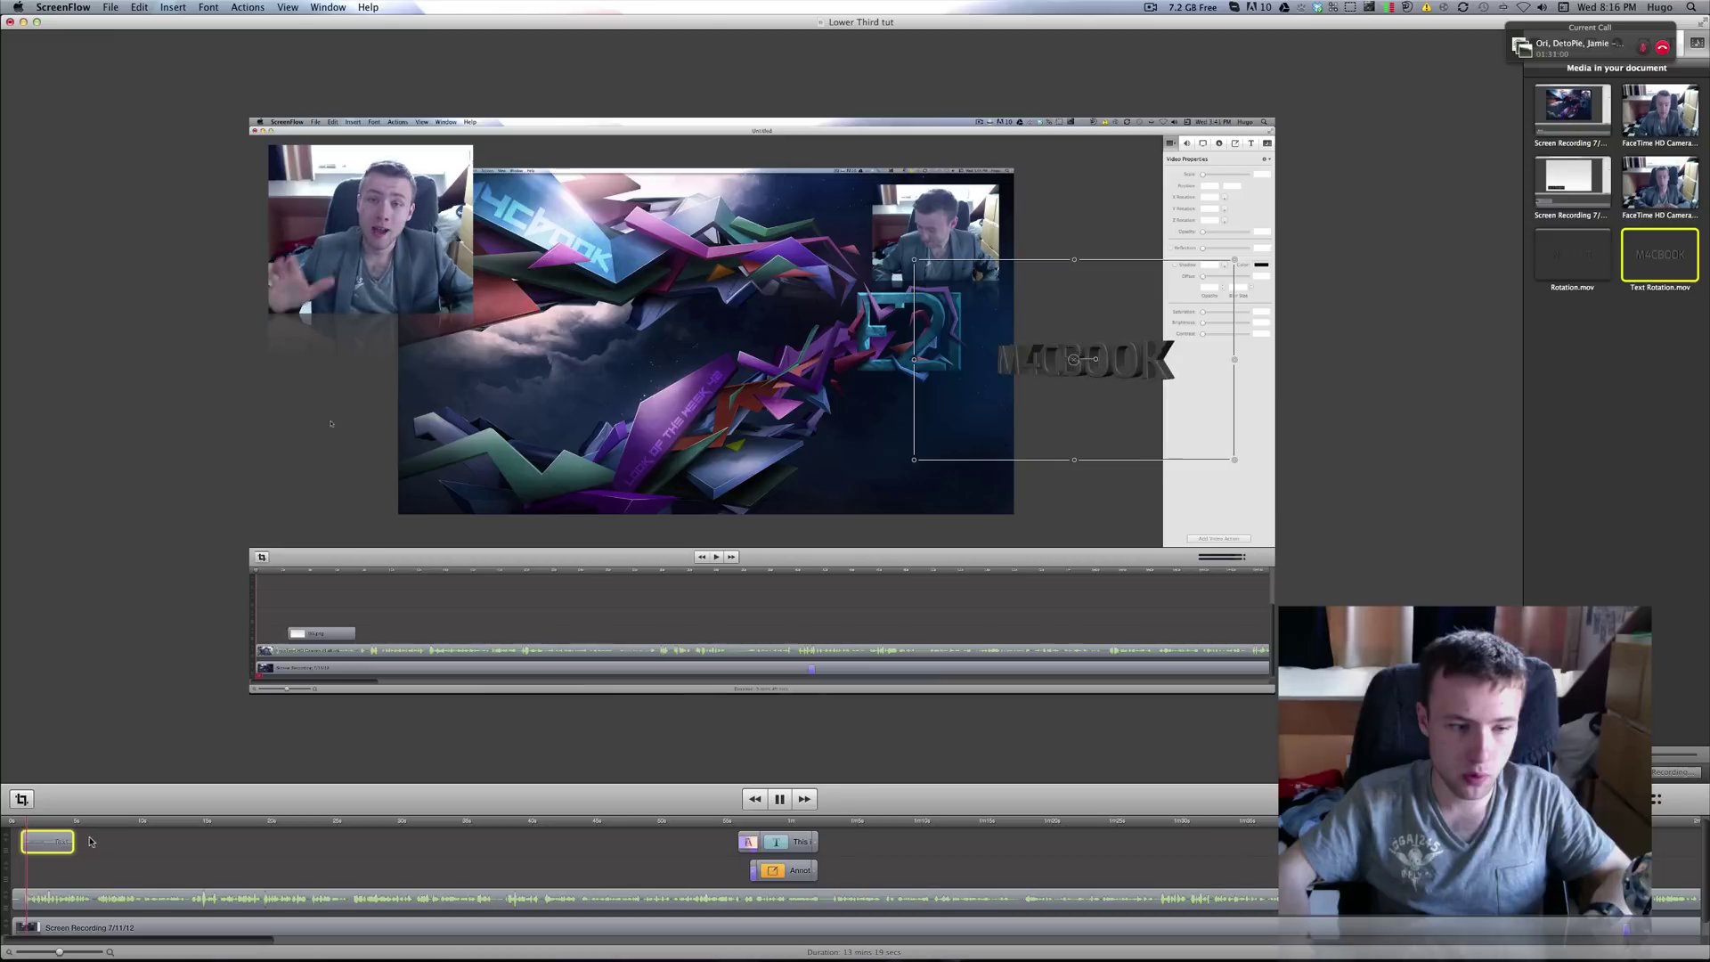
{"action": "left_click", "coordinate": [50, 847]}
{"action": "left_click_drag", "start_coordinate": [50, 847], "coordinate": [44, 860]}
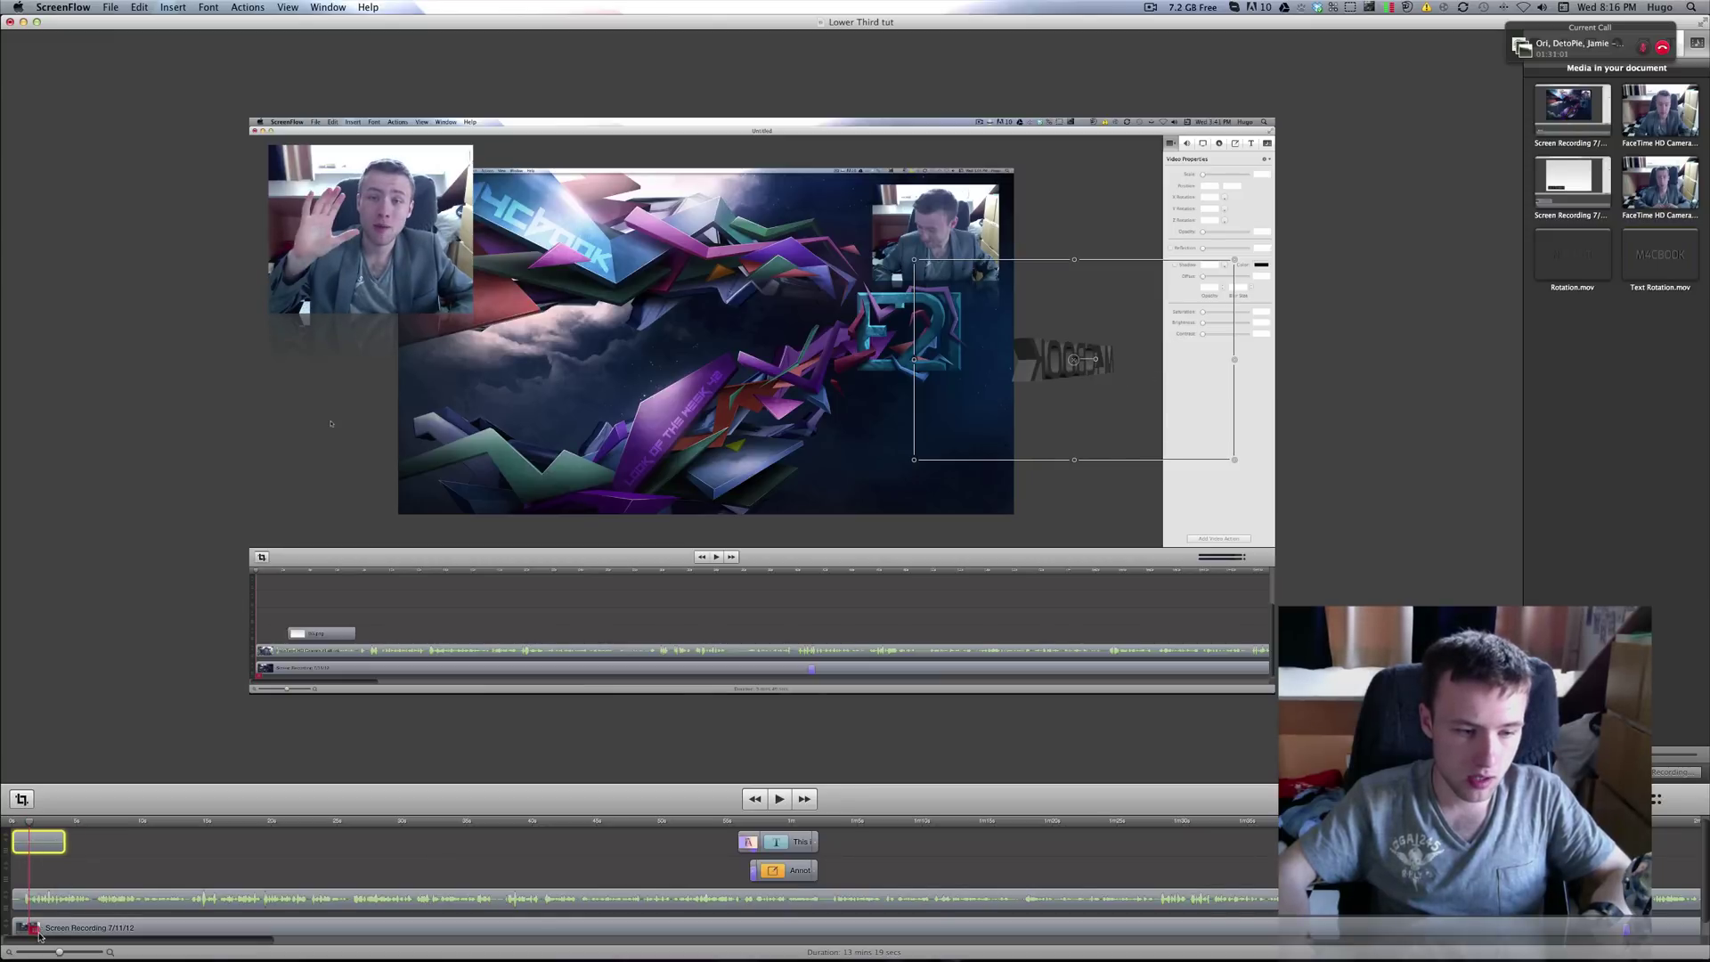
{"action": "left_click_drag", "start_coordinate": [59, 951], "coordinate": [65, 953]}
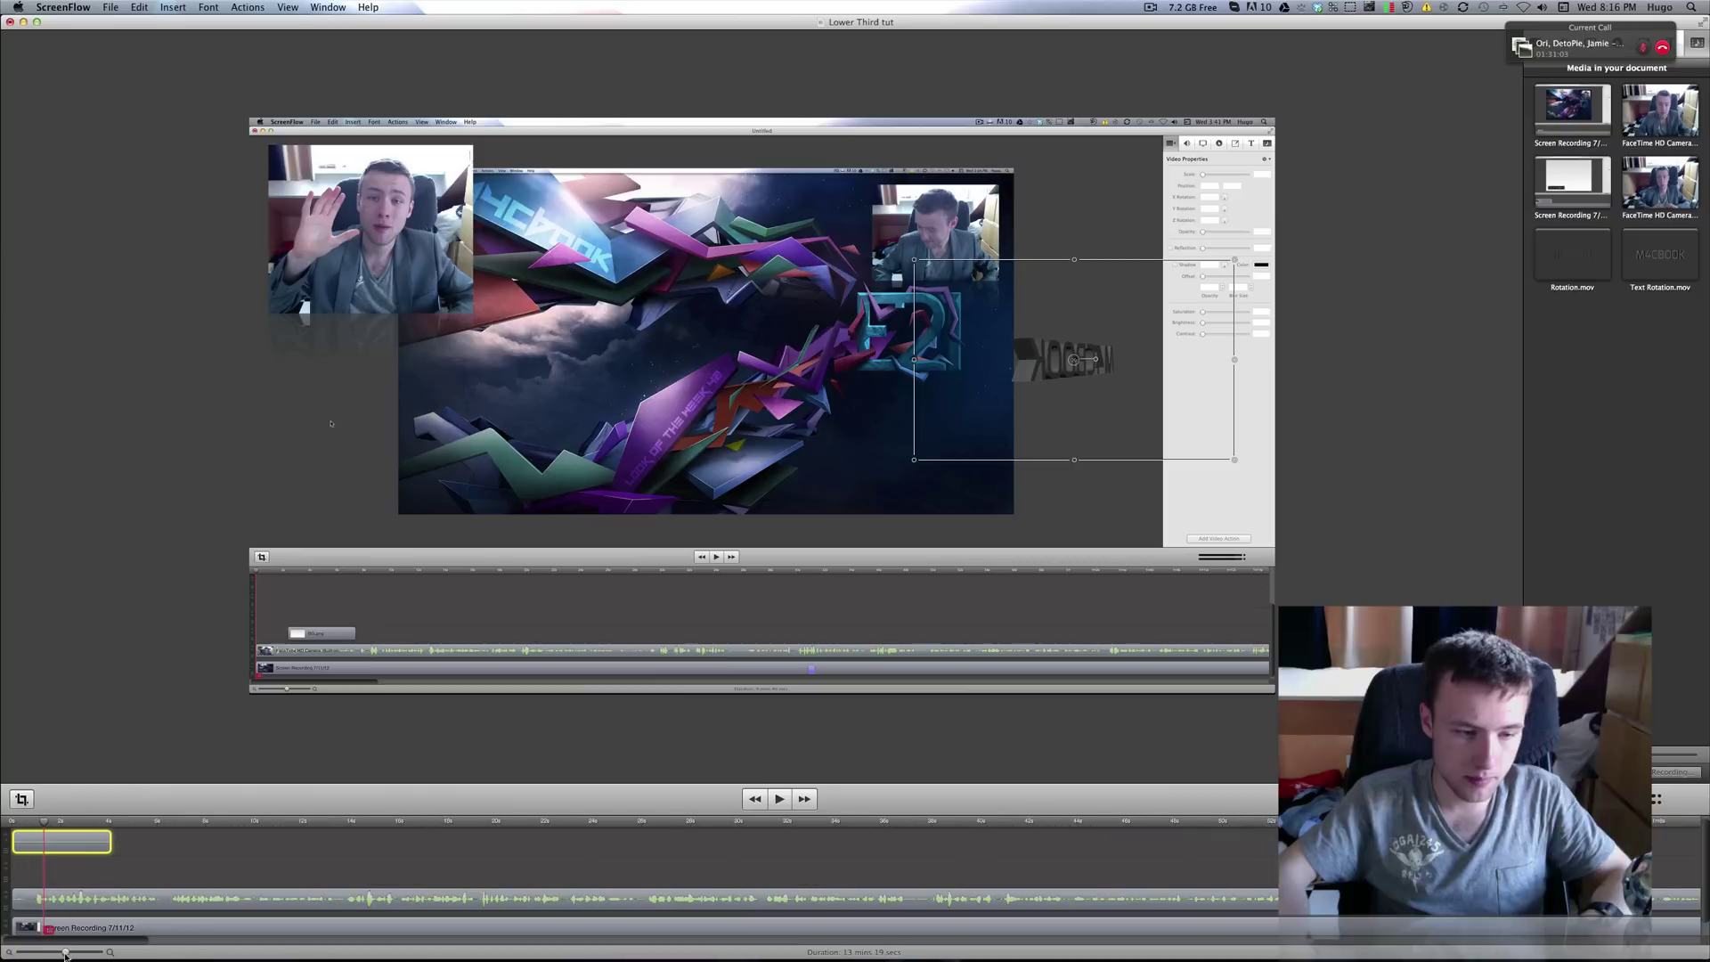
{"action": "left_click", "coordinate": [160, 869]}
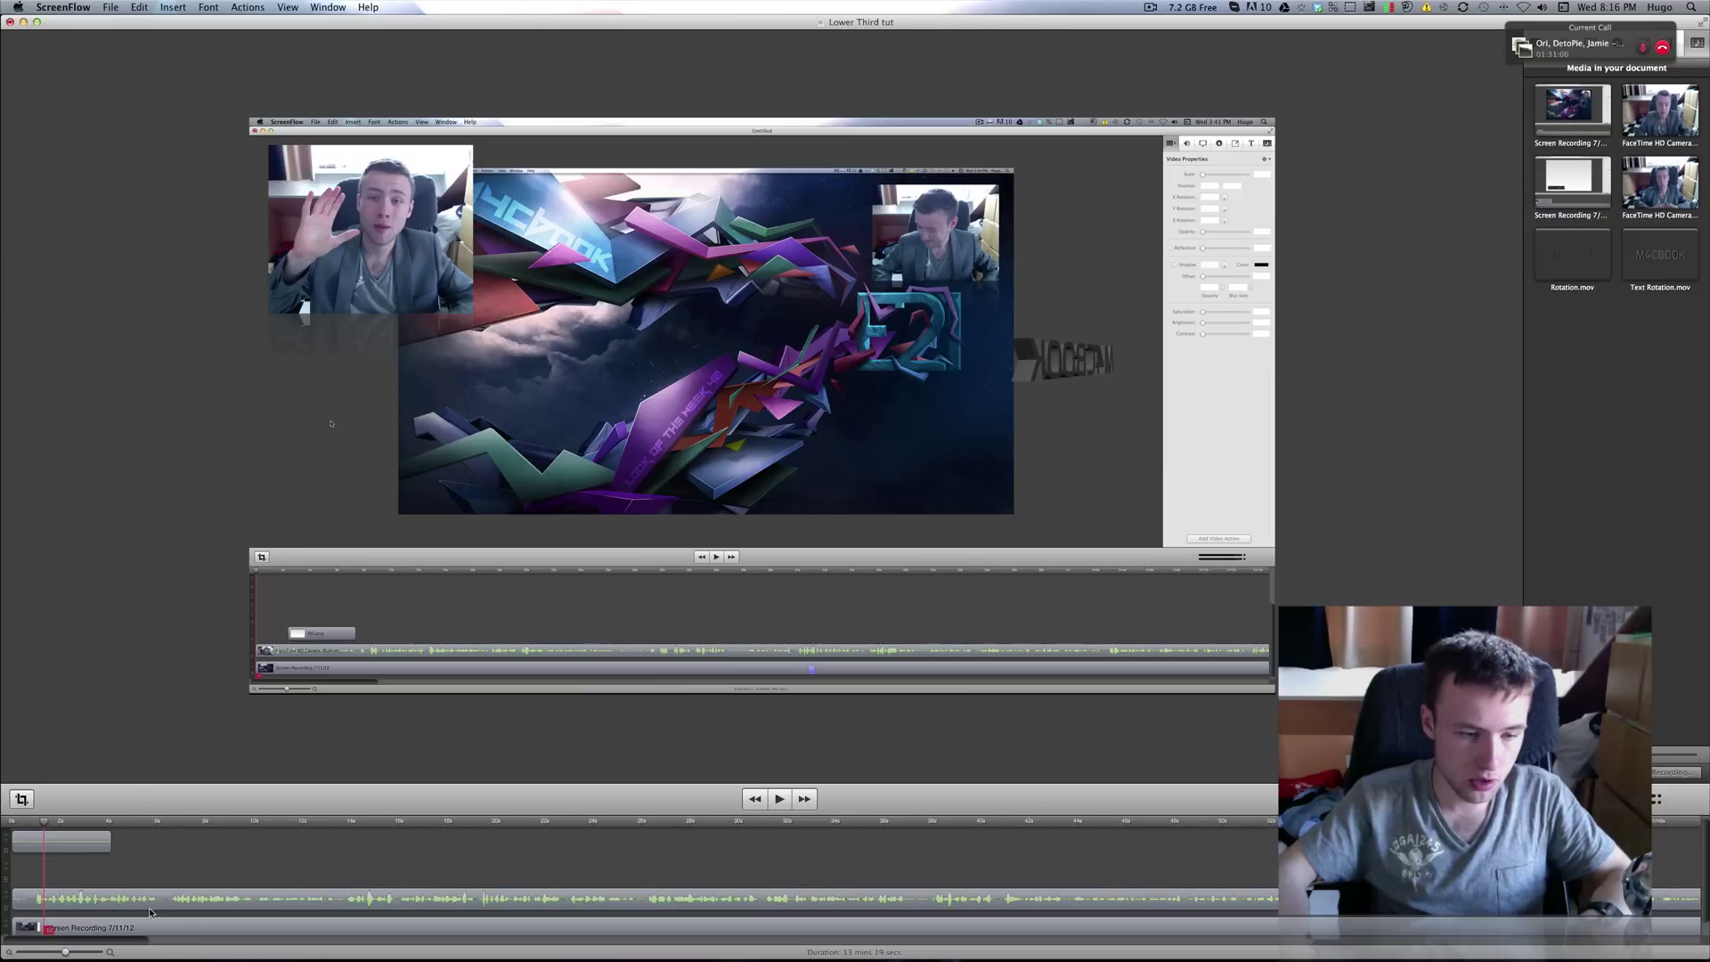
{"action": "left_click_drag", "start_coordinate": [194, 846], "coordinate": [801, 904]}
{"action": "scroll", "coordinate": [783, 904], "scroll_direction": "right", "scroll_amount": 2}
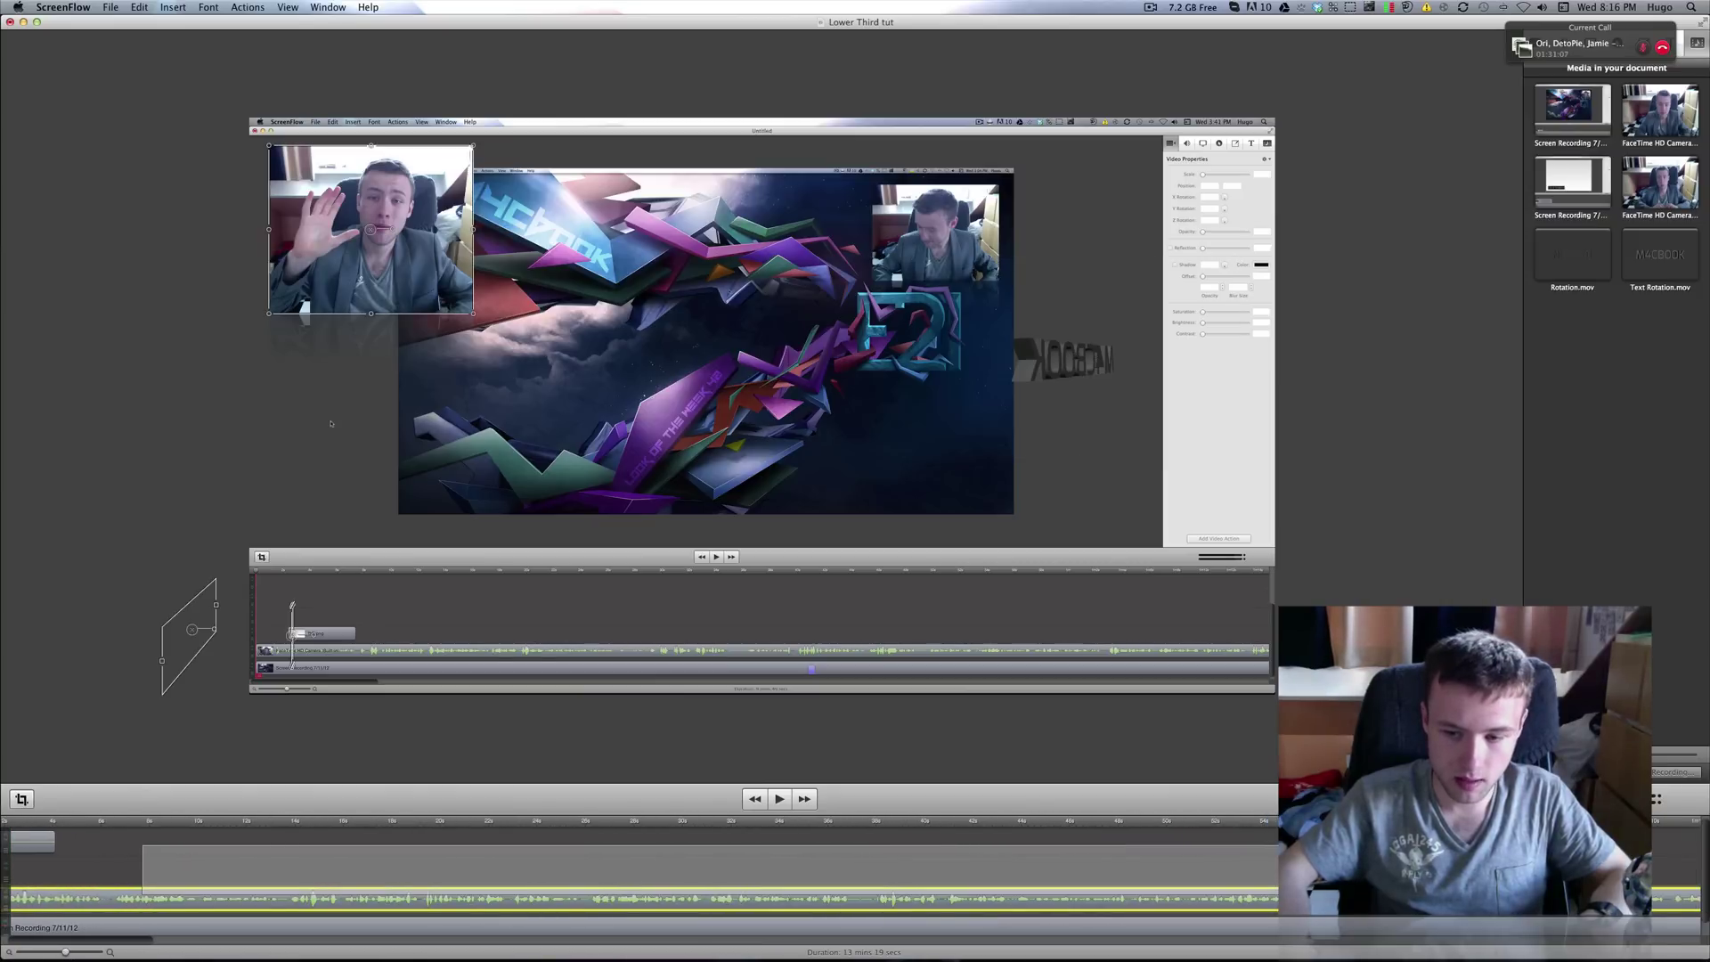
{"action": "scroll", "coordinate": [779, 904], "scroll_direction": "left", "scroll_amount": 3}
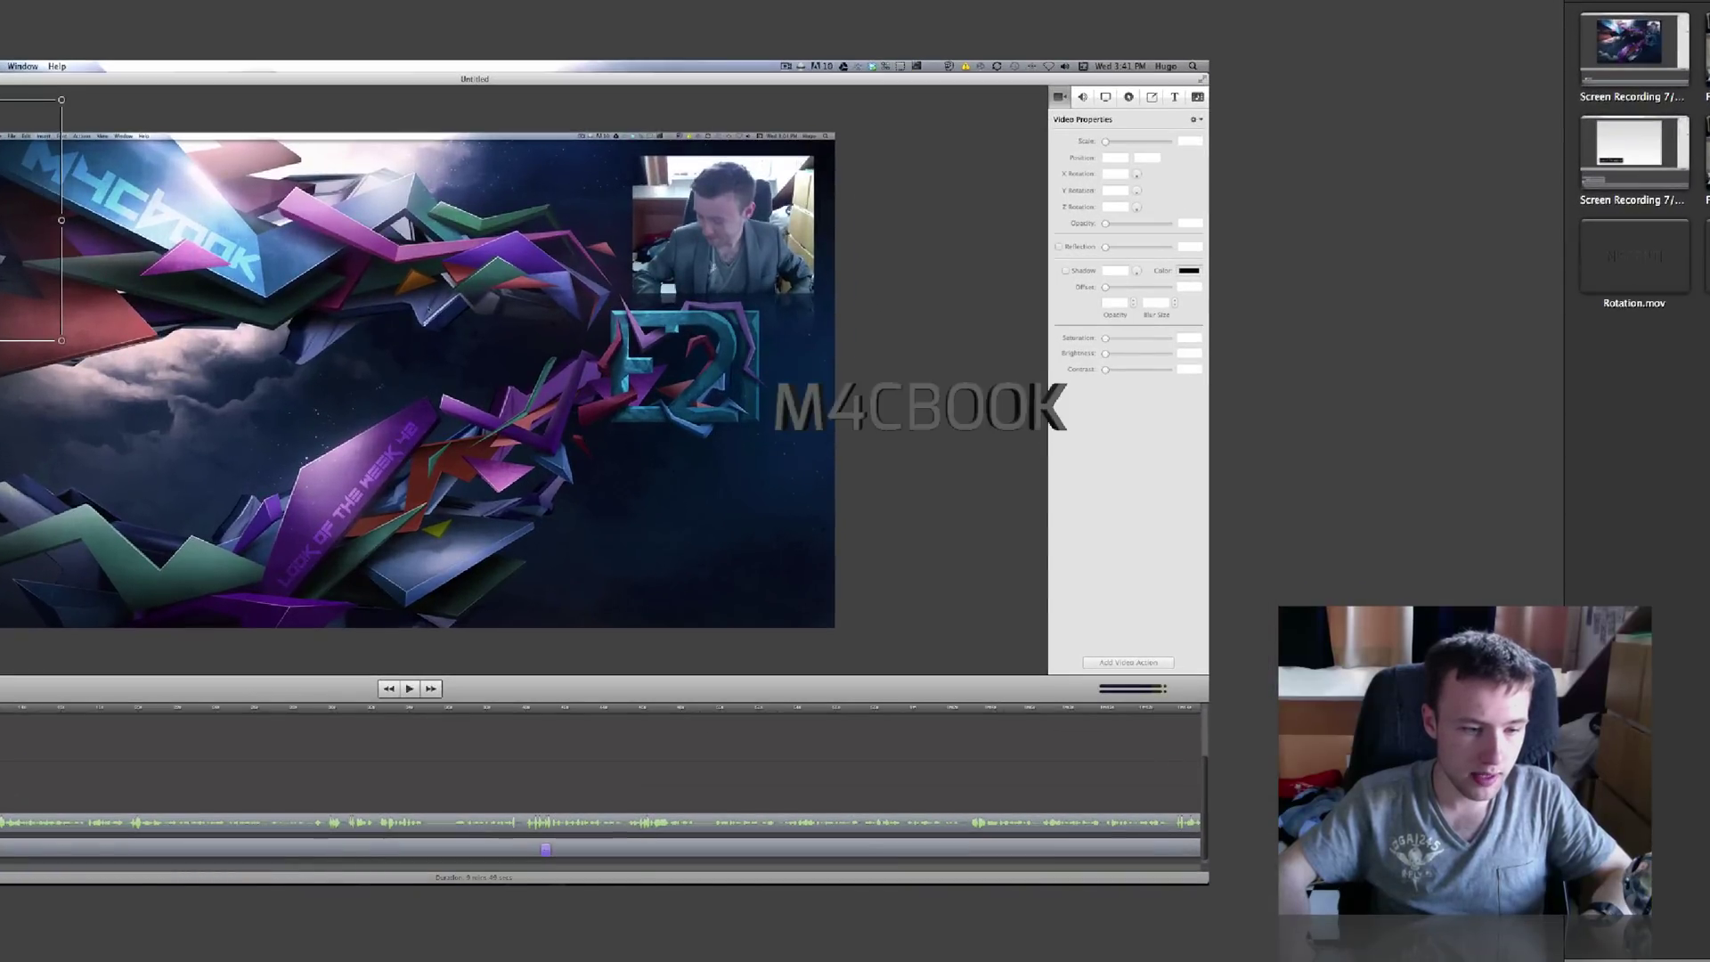
Move the rotating M4CBOOK clip around the canvas, down over the recorded timeline and back up over the artwork
{"action": "left_click", "coordinate": [899, 407]}
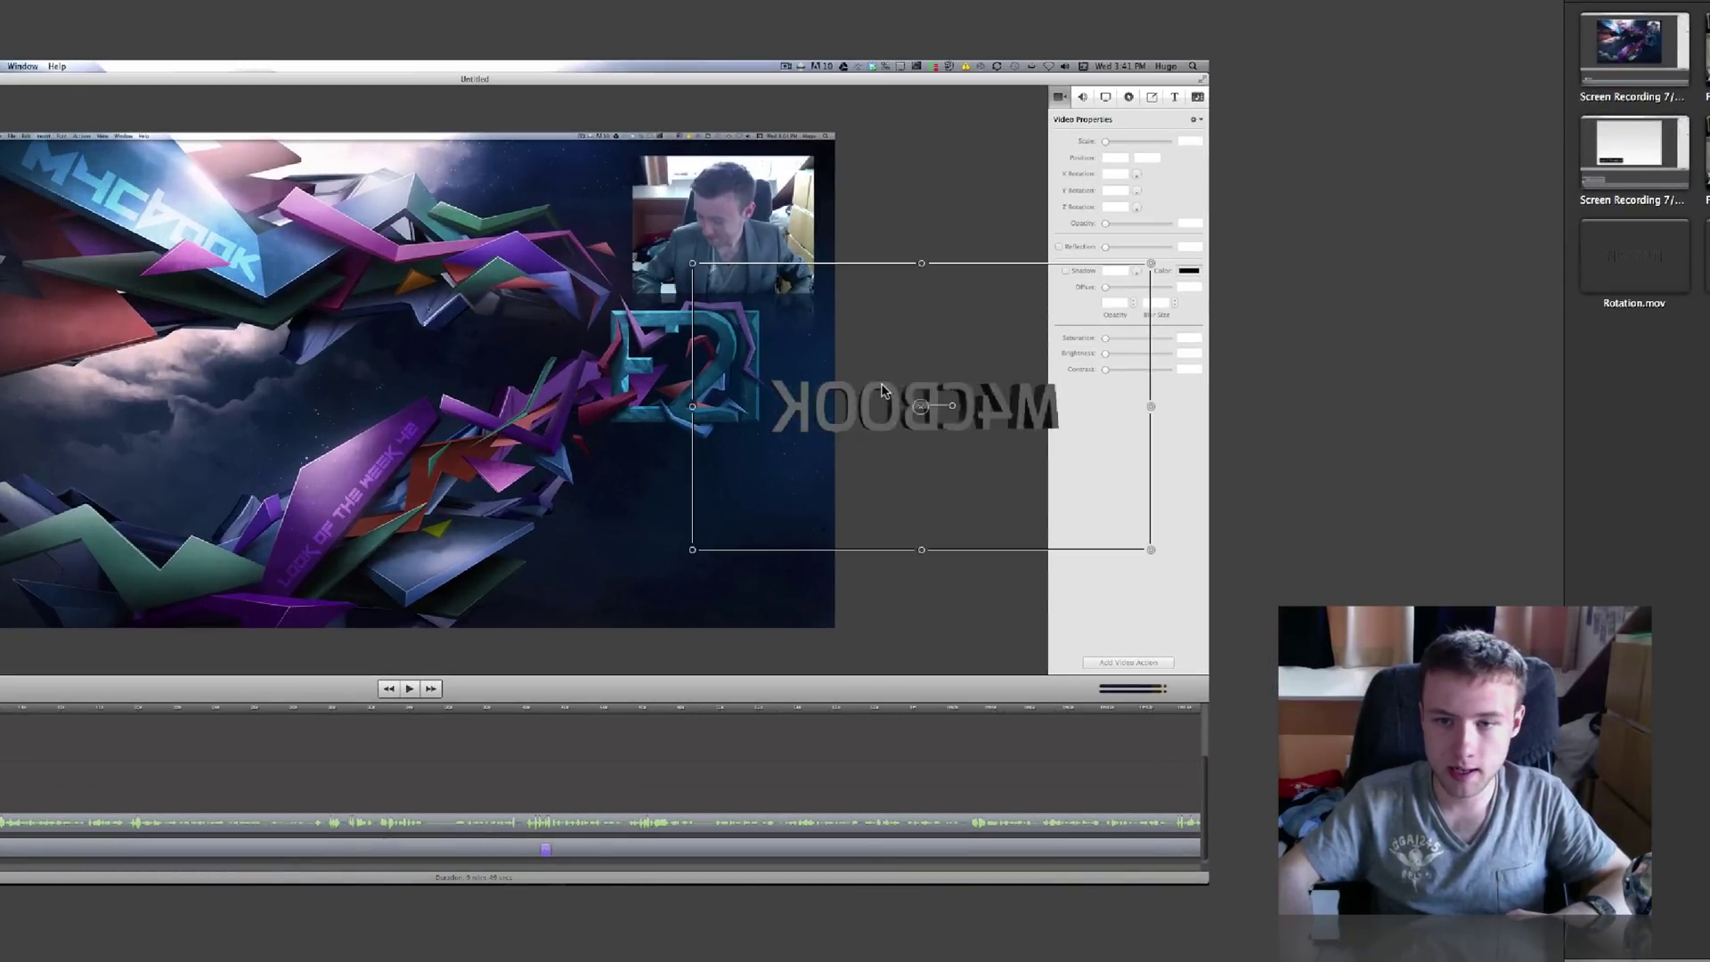
{"action": "left_click_drag", "start_coordinate": [833, 432], "coordinate": [218, 741]}
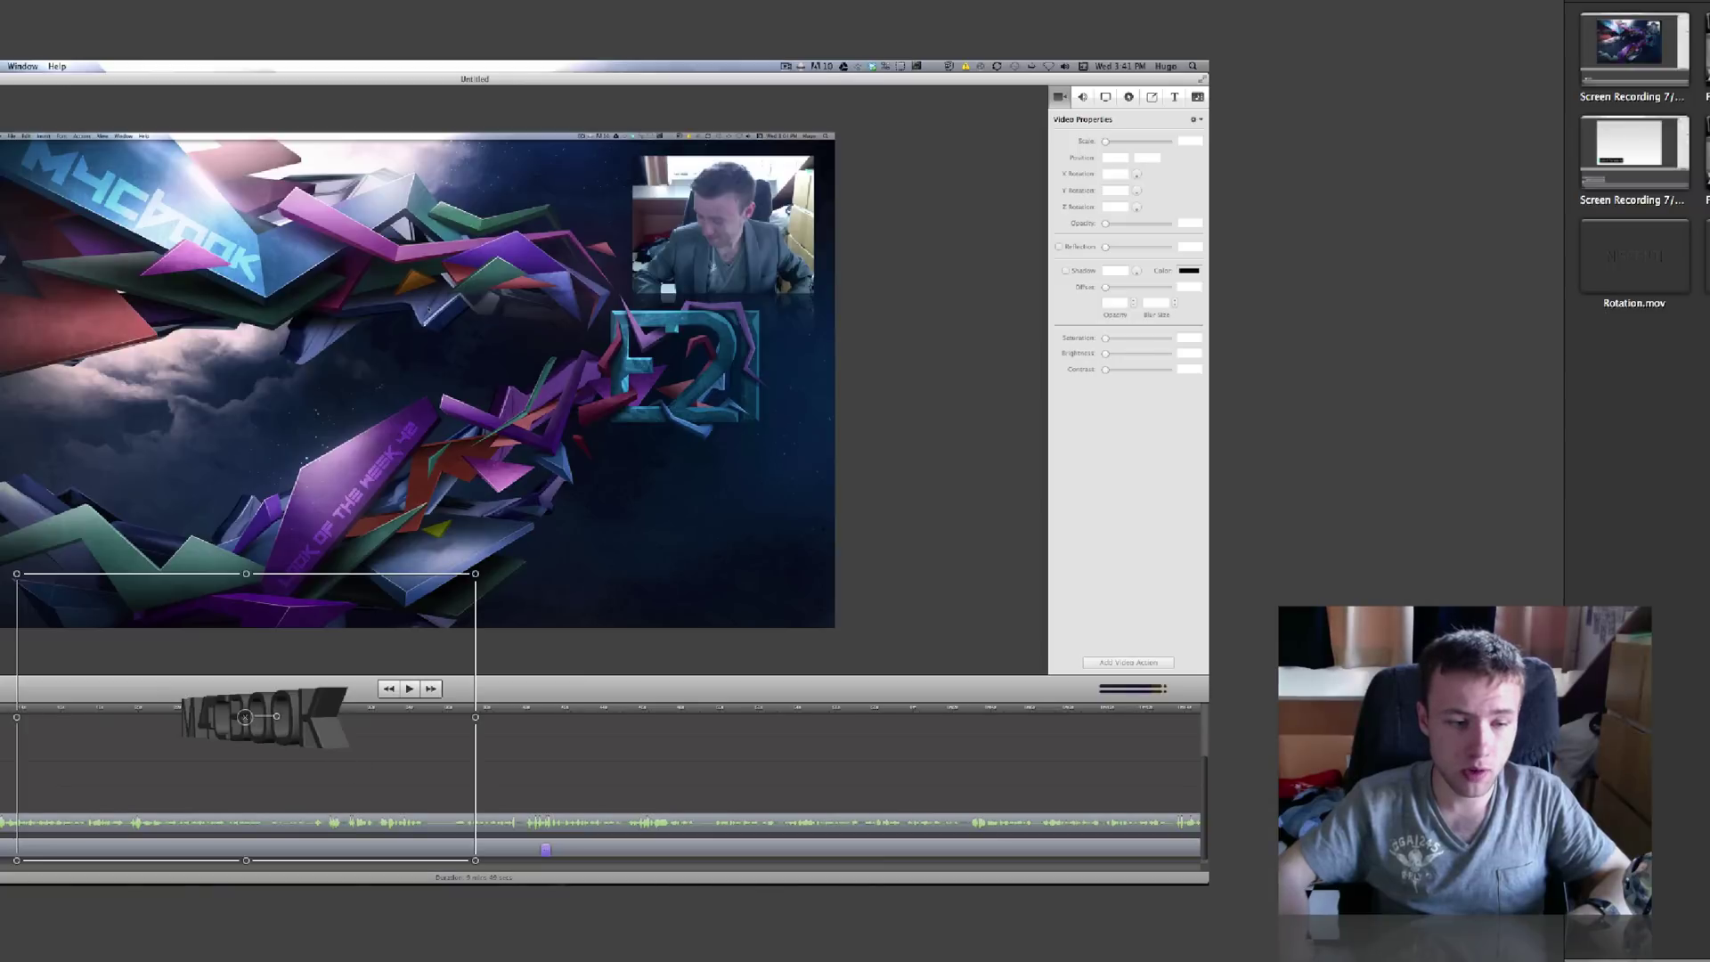
{"action": "left_click_drag", "start_coordinate": [334, 767], "coordinate": [847, 536]}
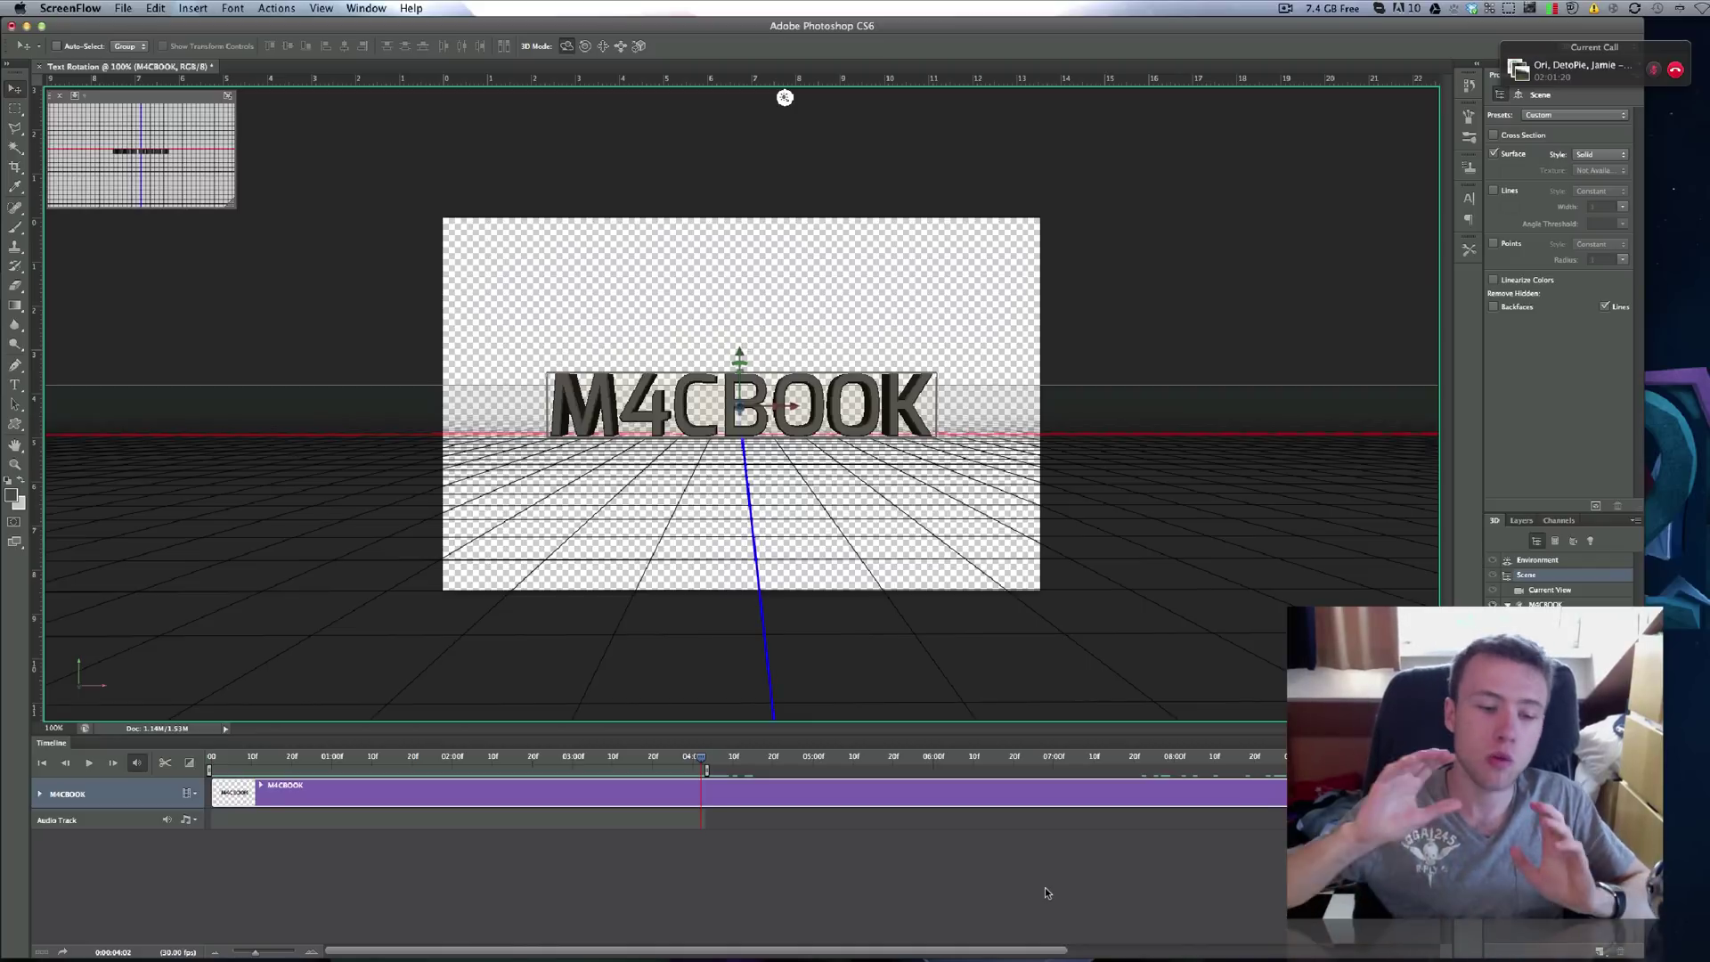
Switch to Photoshop and open the source text of the M4CBOOK mesh for editing
{"action": "left_click", "coordinate": [932, 853]}
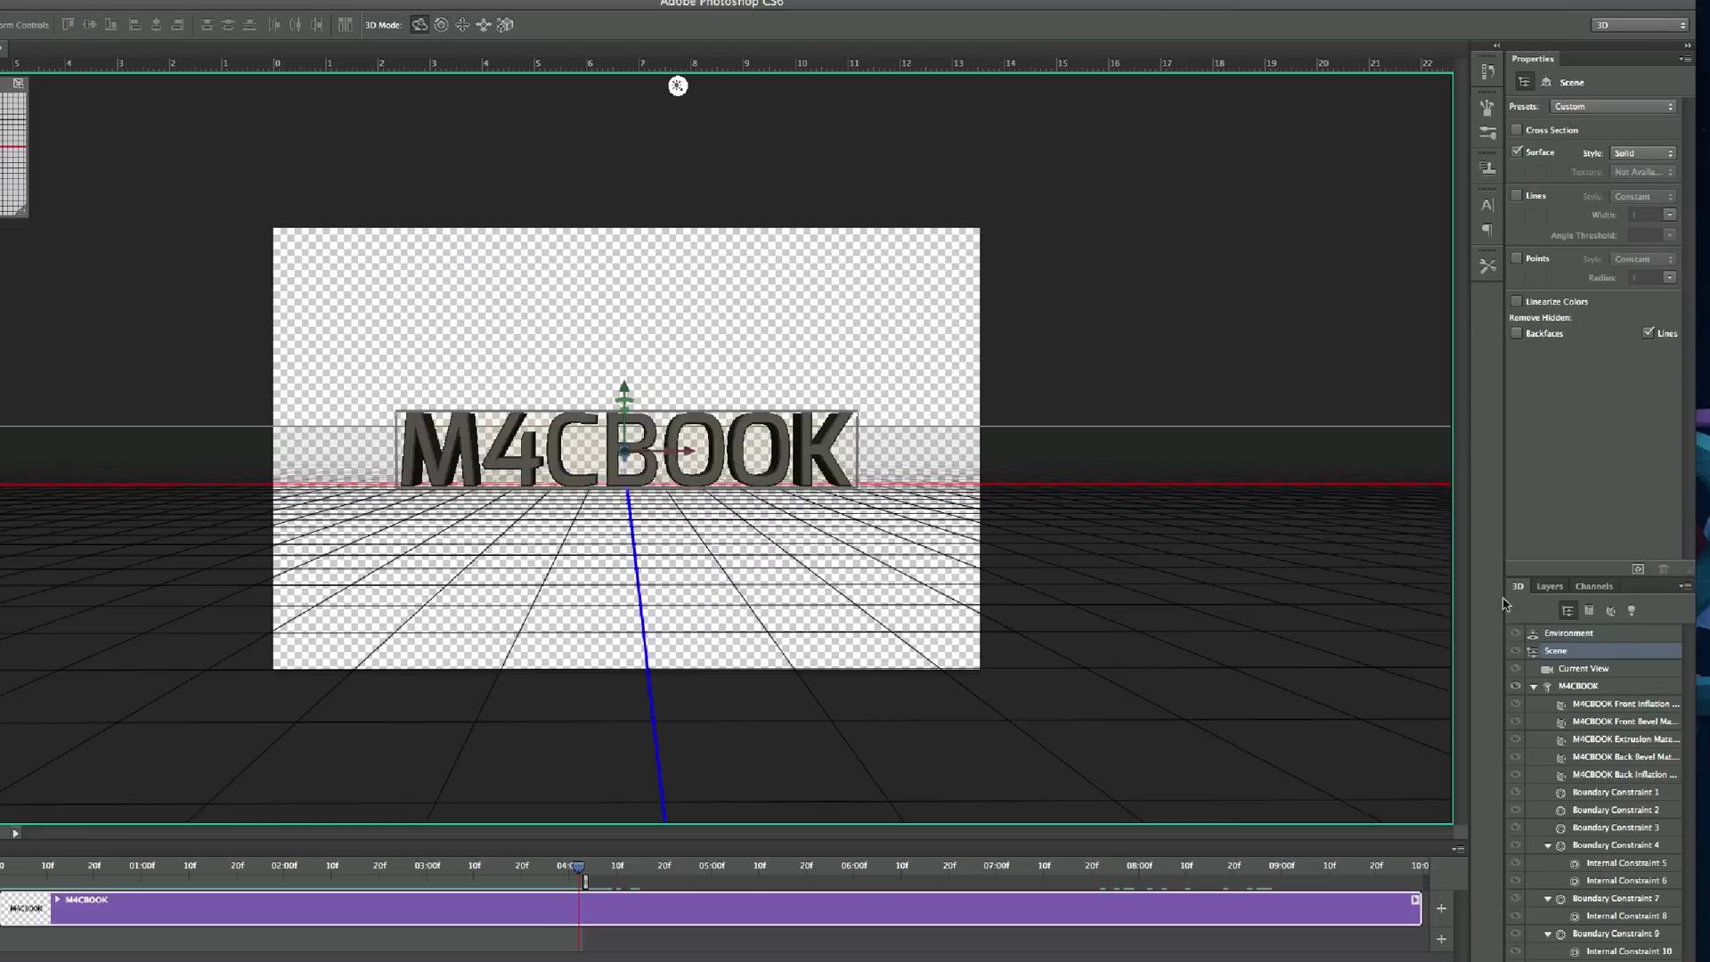
{"action": "left_click", "coordinate": [1584, 687]}
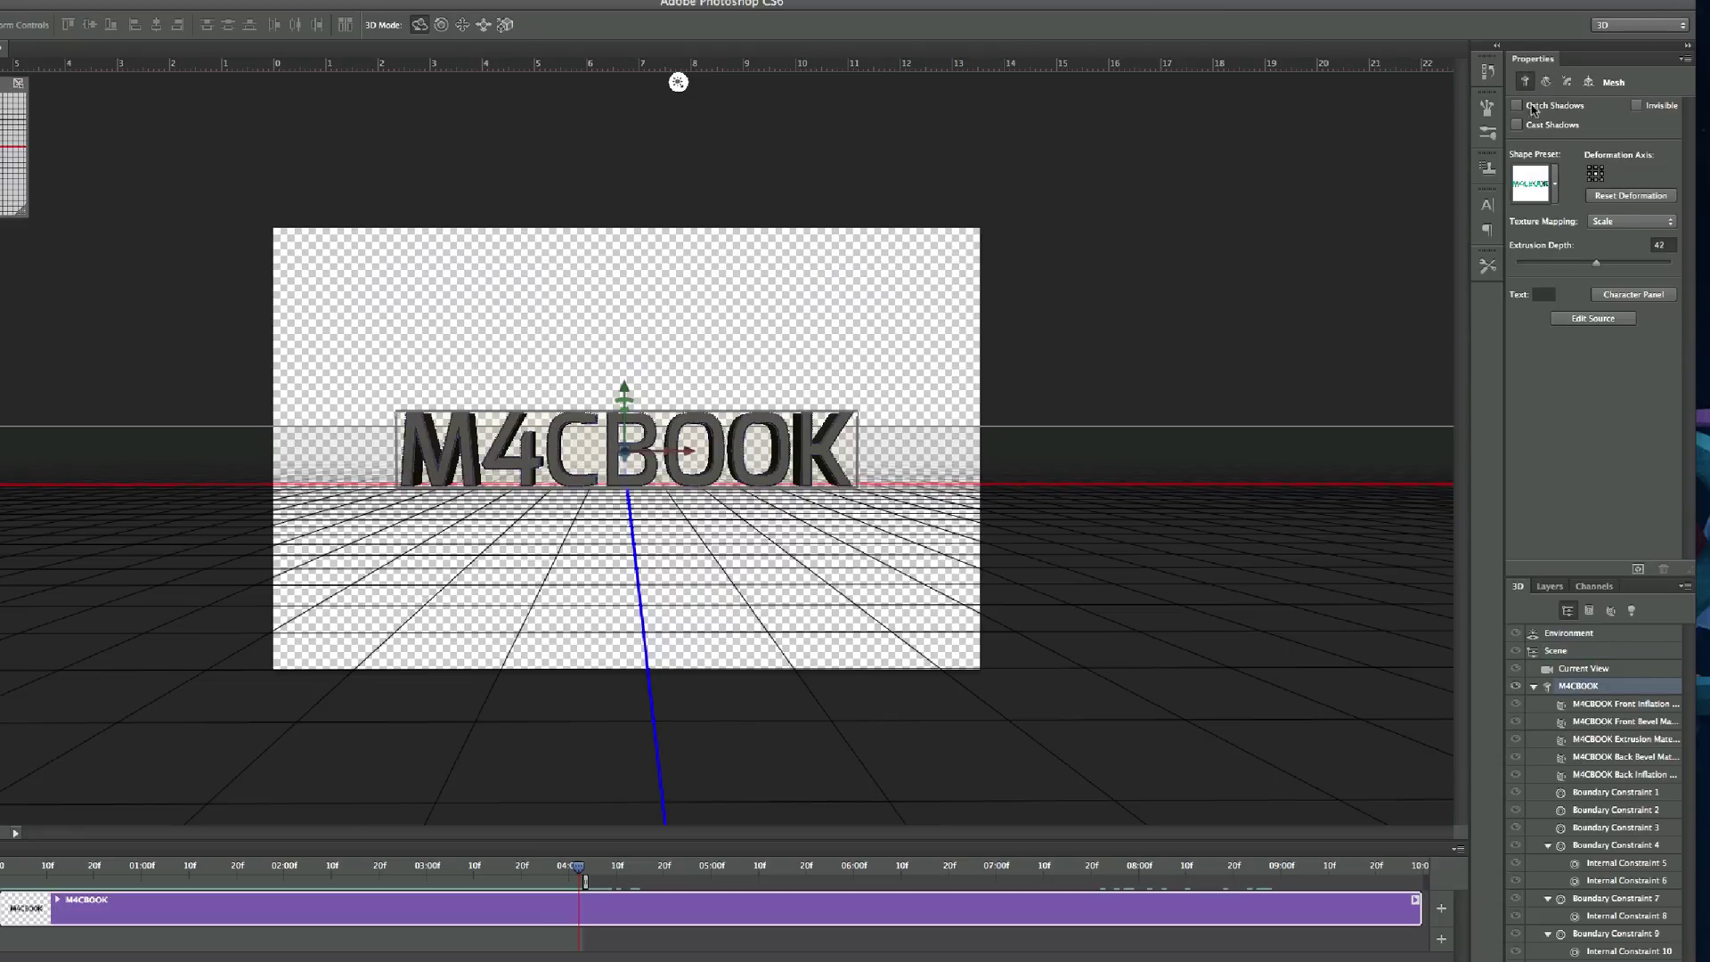
{"action": "left_click", "coordinate": [1555, 189]}
{"action": "left_click", "coordinate": [1556, 189]}
{"action": "left_click", "coordinate": [1591, 319]}
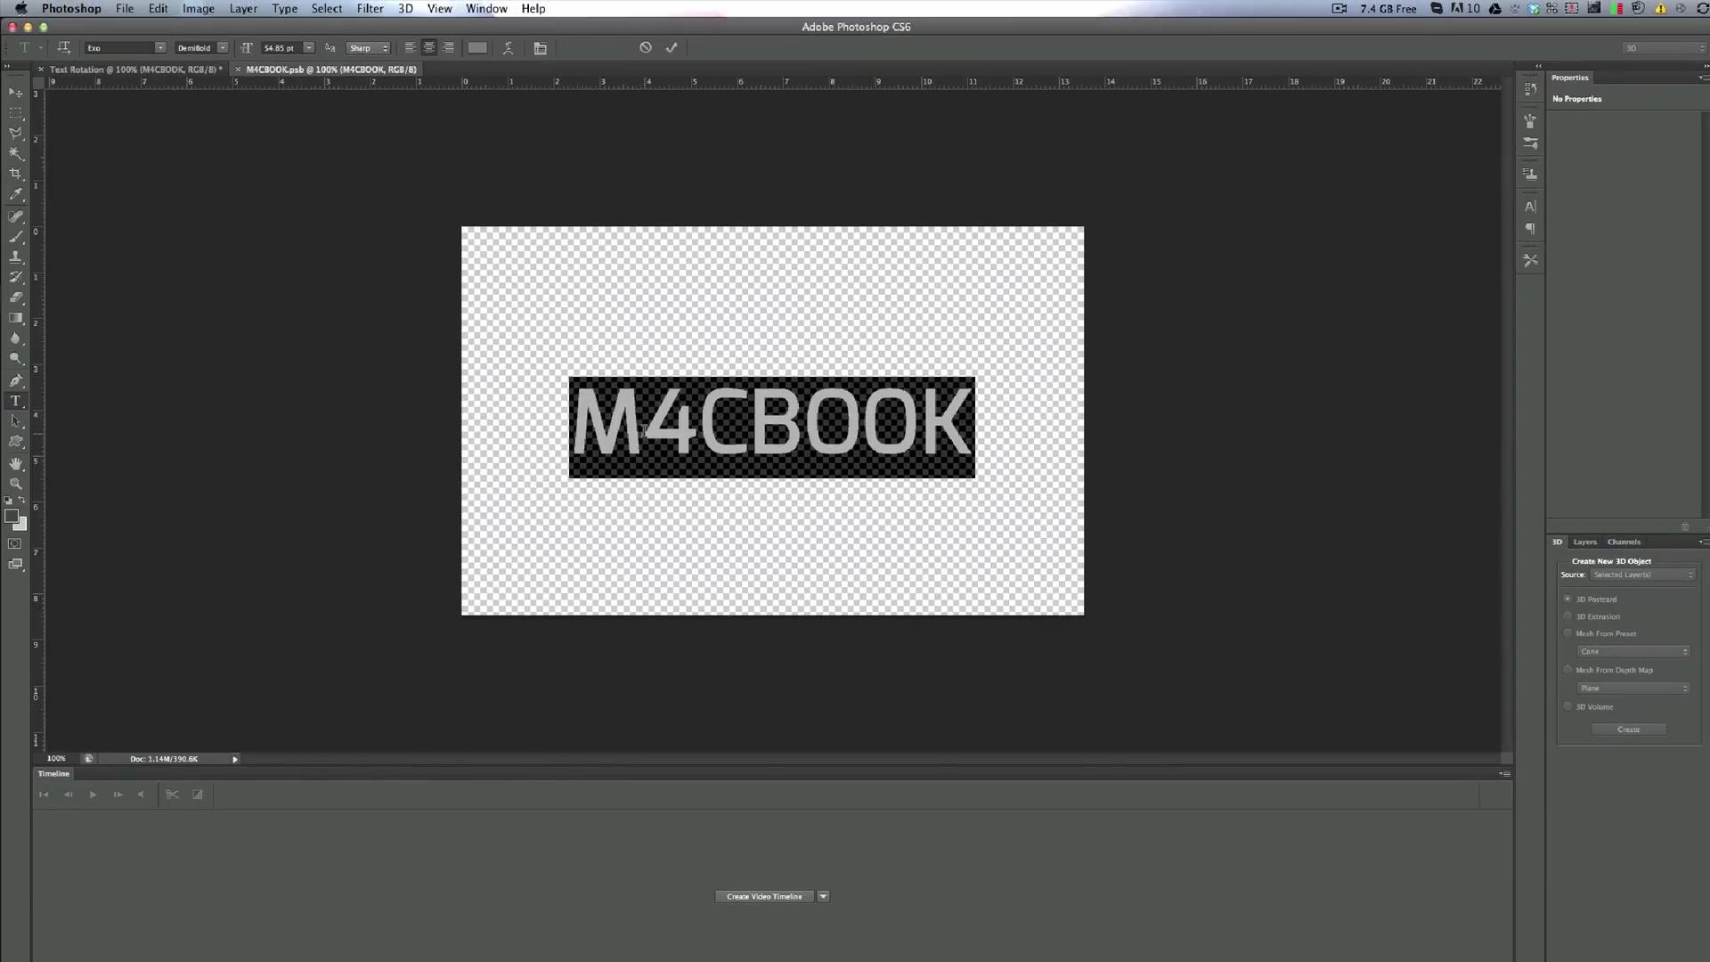
Replace the source text with TEXT, save the source document, and return to the Text Rotation document
{"action": "type", "text": "TEXT"}
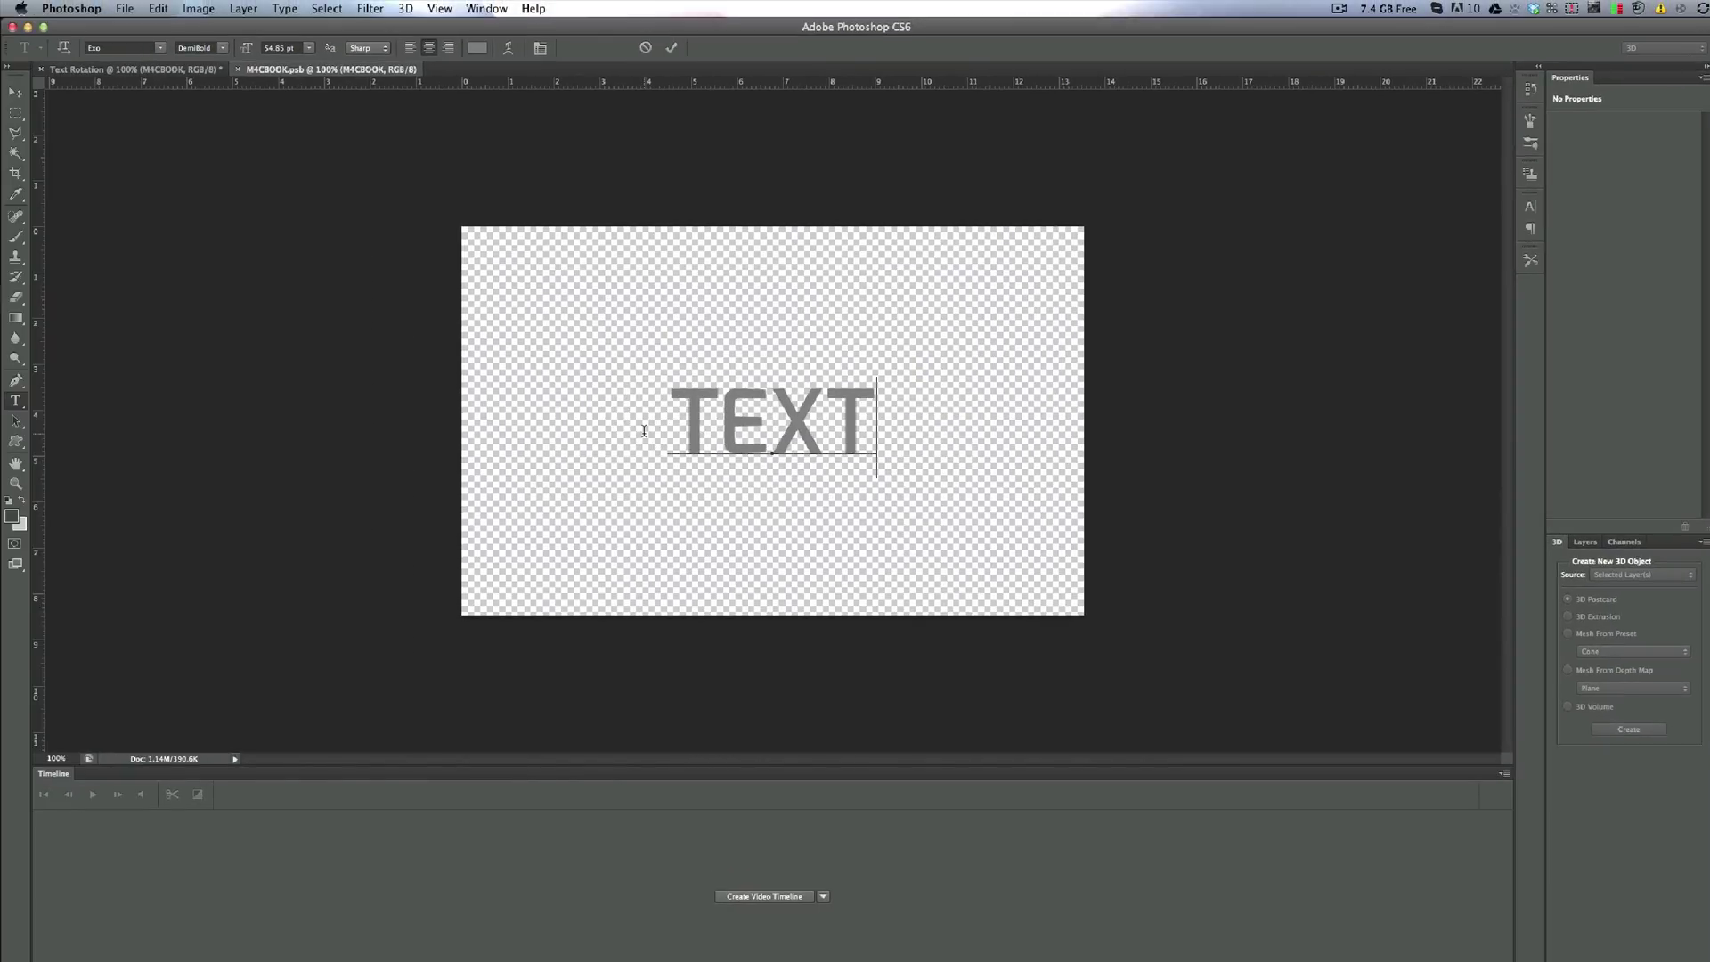
{"action": "left_click", "coordinate": [15, 92]}
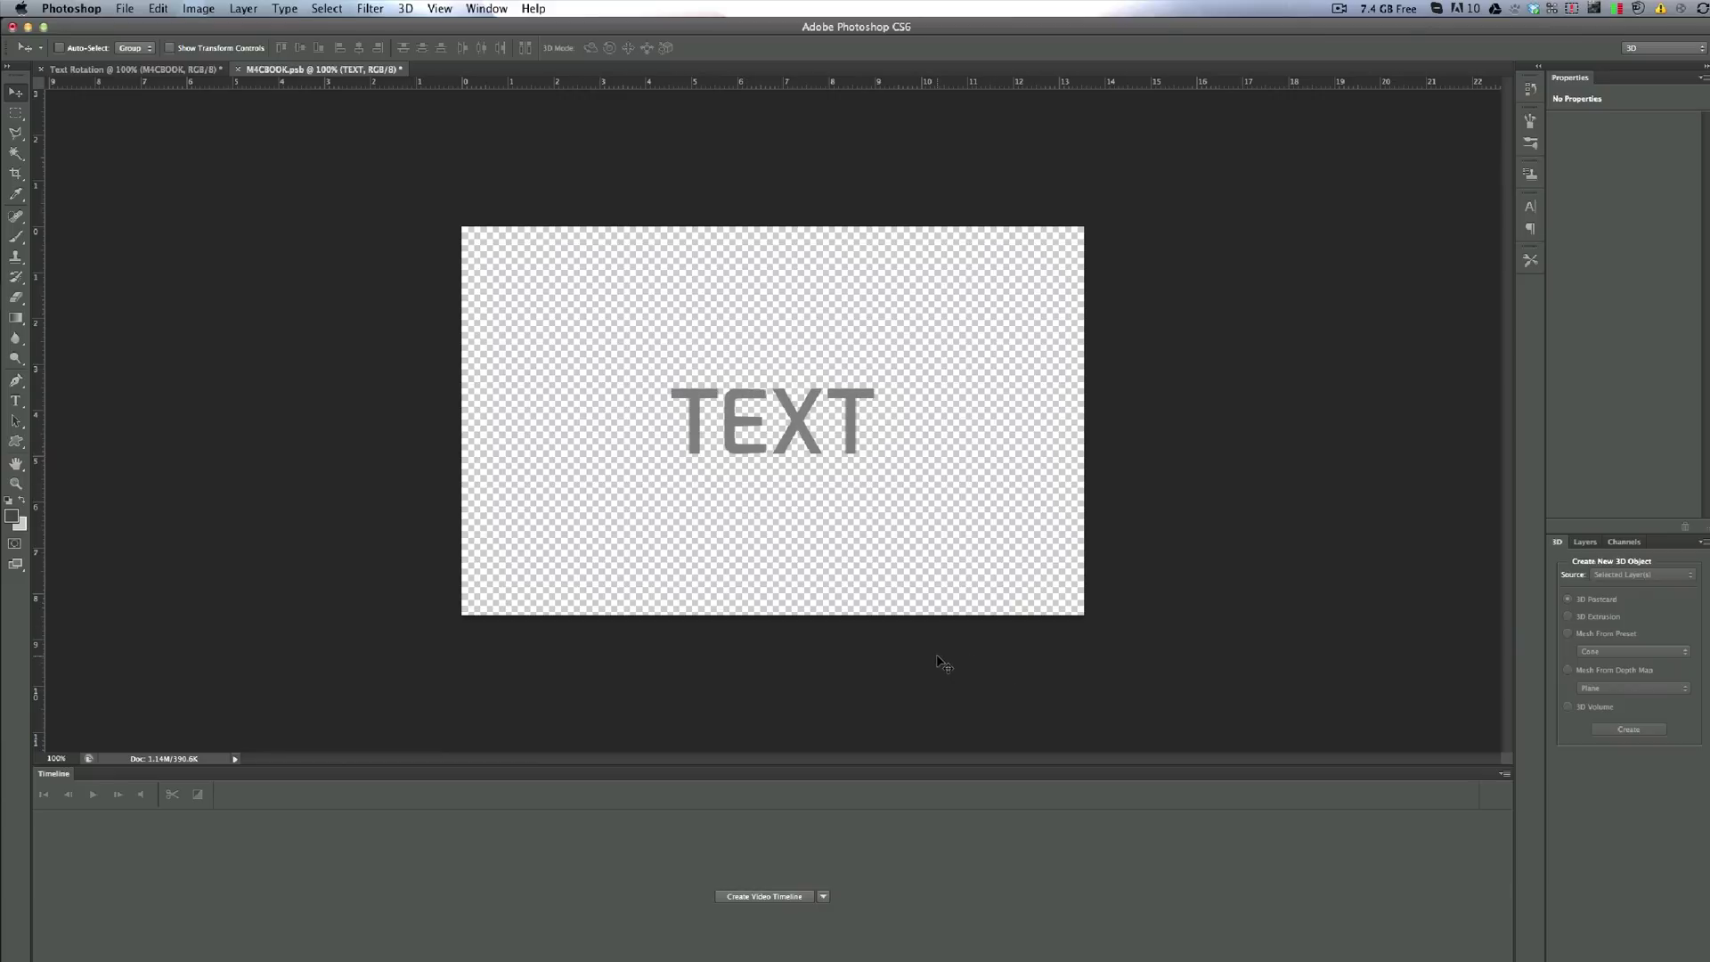
{"action": "key", "text": "super+s"}
{"action": "left_click", "coordinate": [178, 71]}
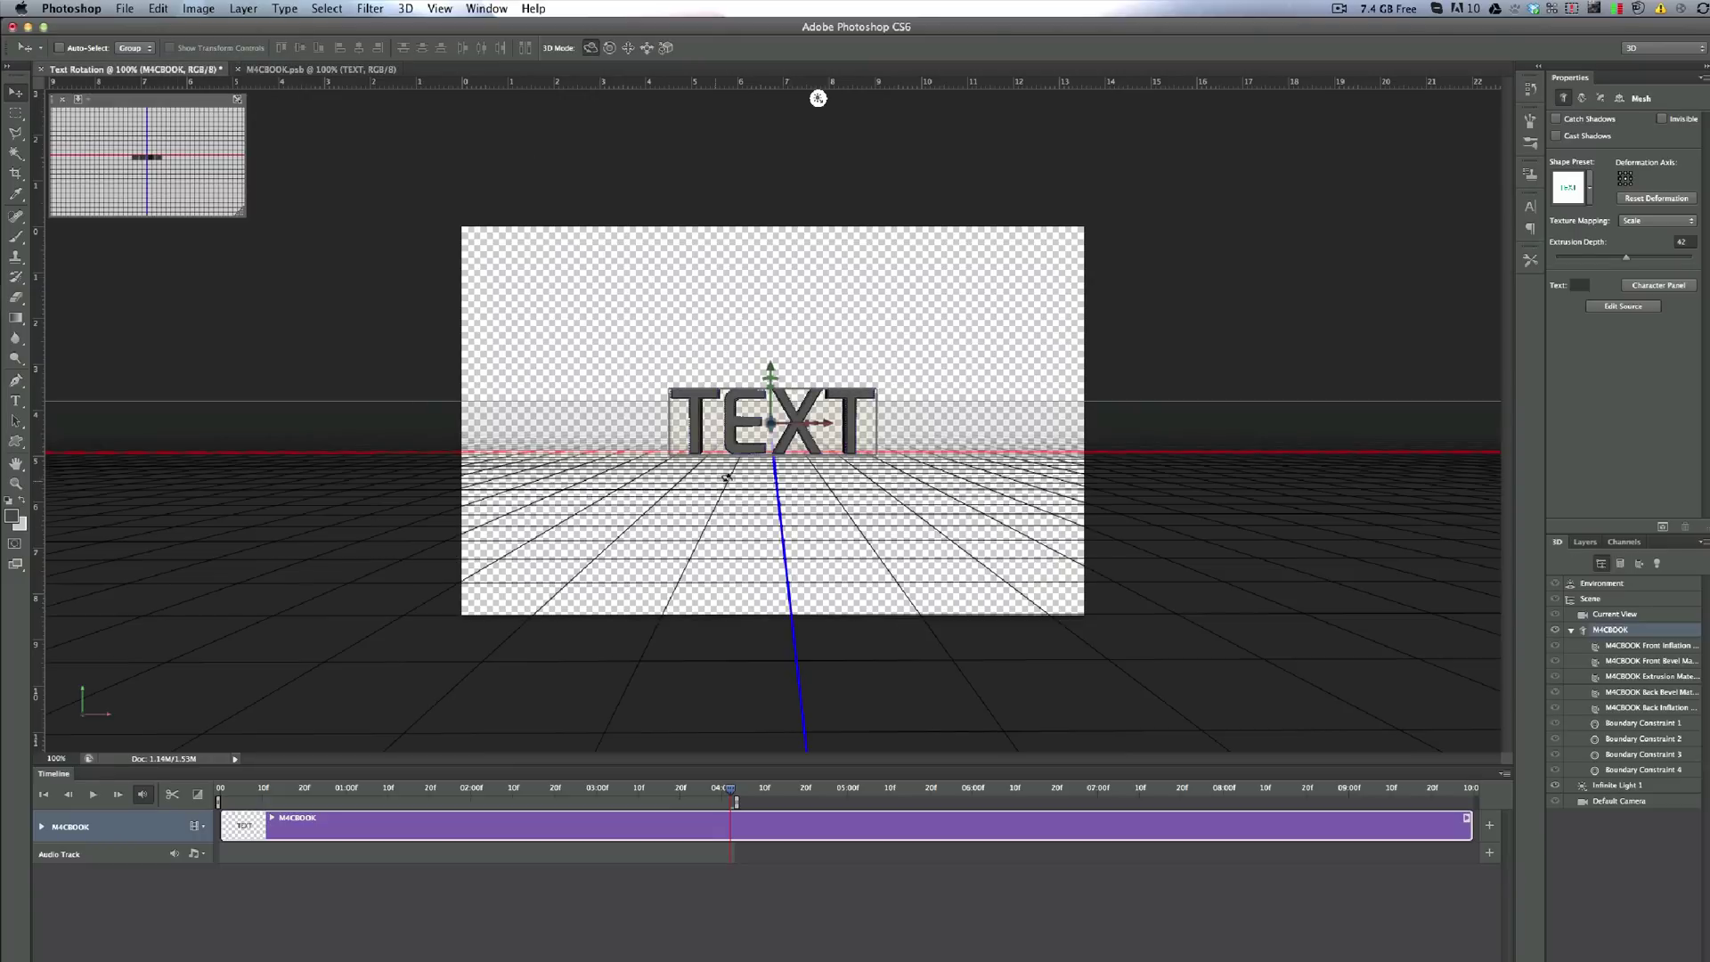
Play the rotation animation of the edited text from the beginning of the timeline and stop it partway
{"action": "left_click_drag", "start_coordinate": [283, 799], "coordinate": [135, 792]}
{"action": "left_click", "coordinate": [92, 793]}
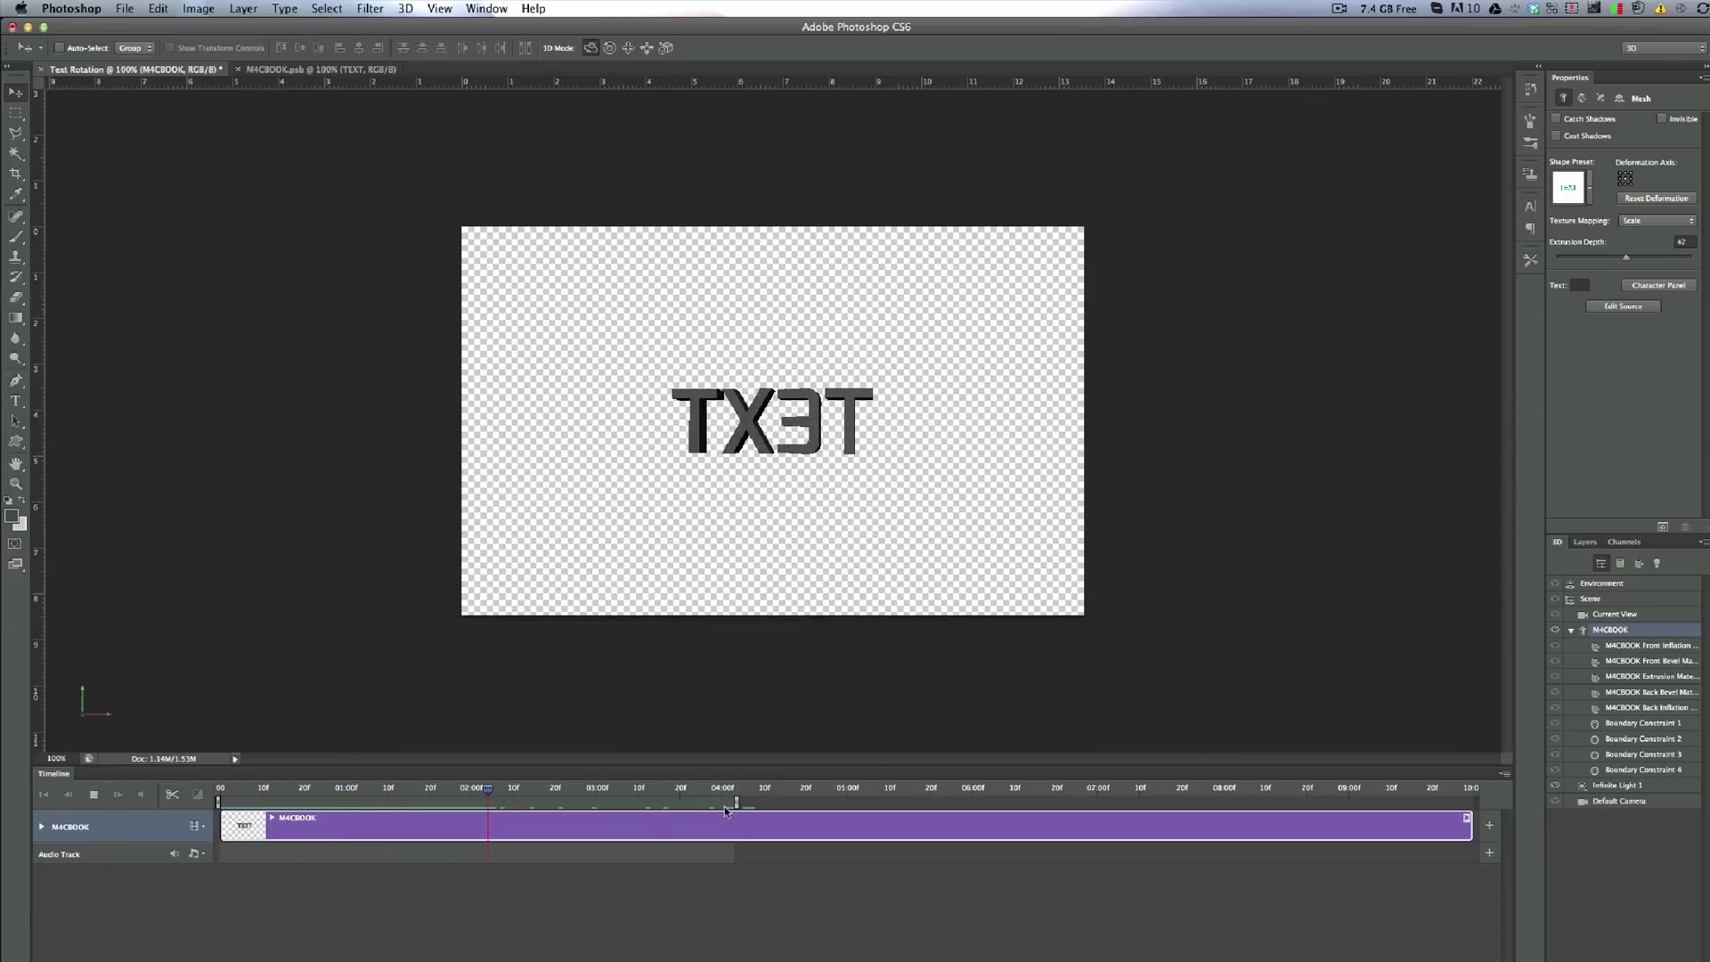
{"action": "key", "text": "space"}
Set the 3D text color to dark red a80000
{"action": "left_click", "coordinate": [1580, 285]}
{"action": "left_click", "coordinate": [1357, 642]}
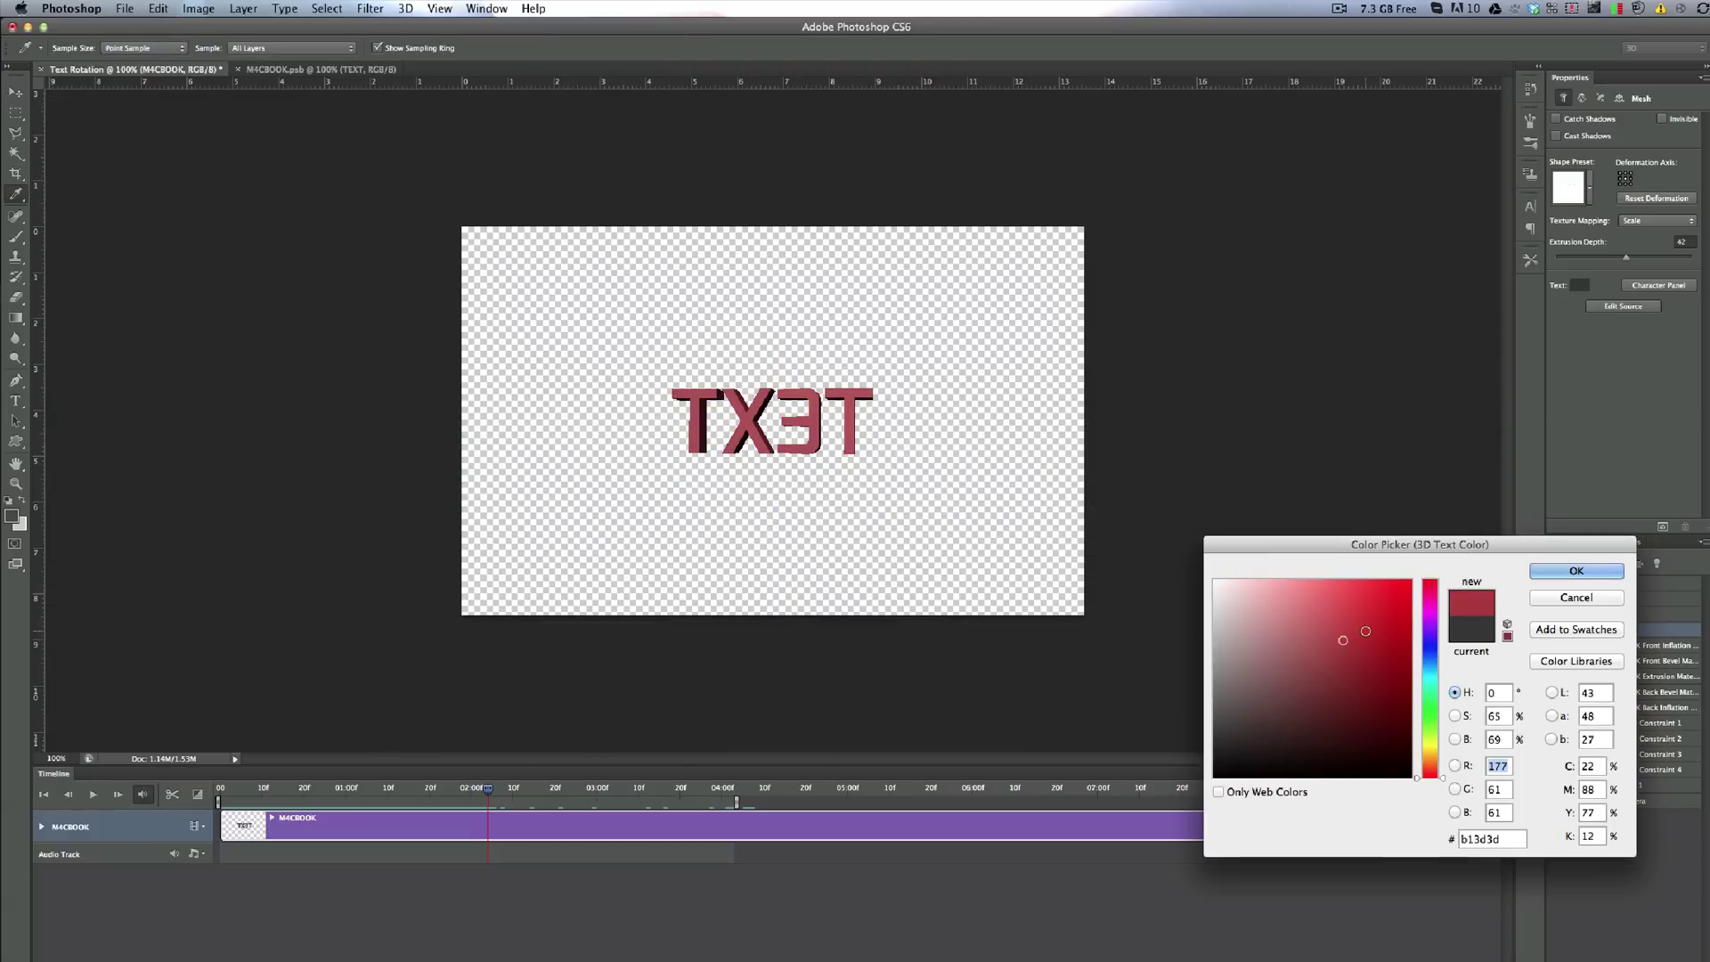
{"action": "left_click", "coordinate": [1412, 641]}
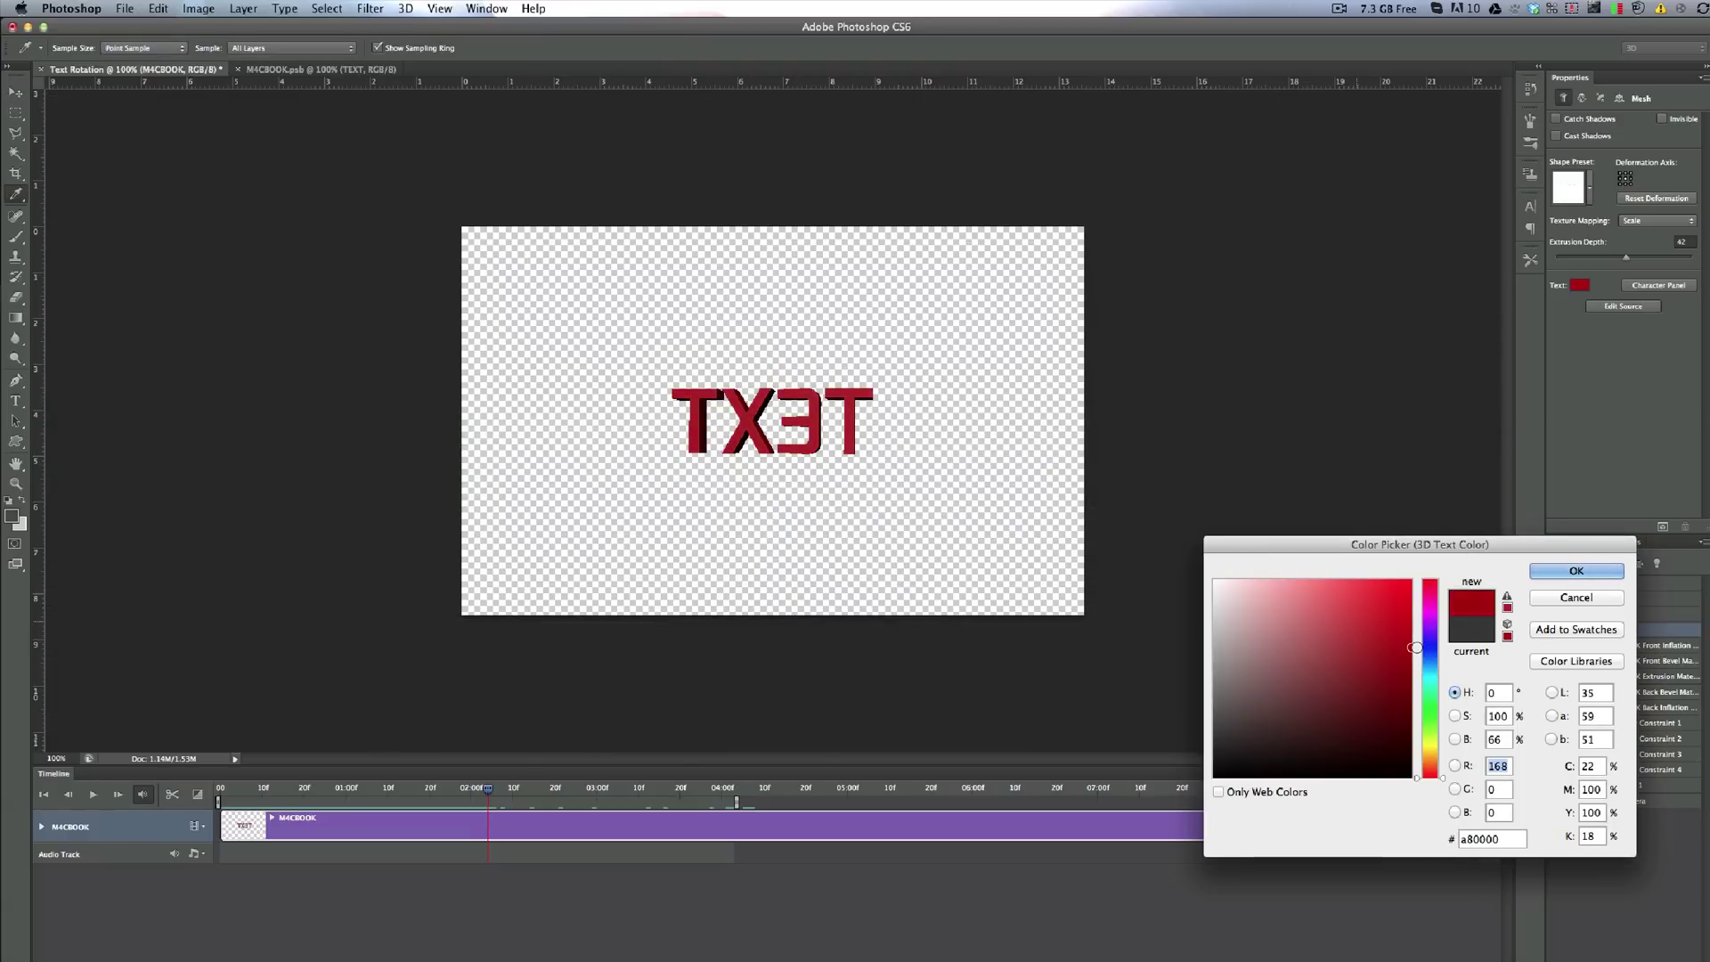
{"action": "left_click", "coordinate": [1615, 569]}
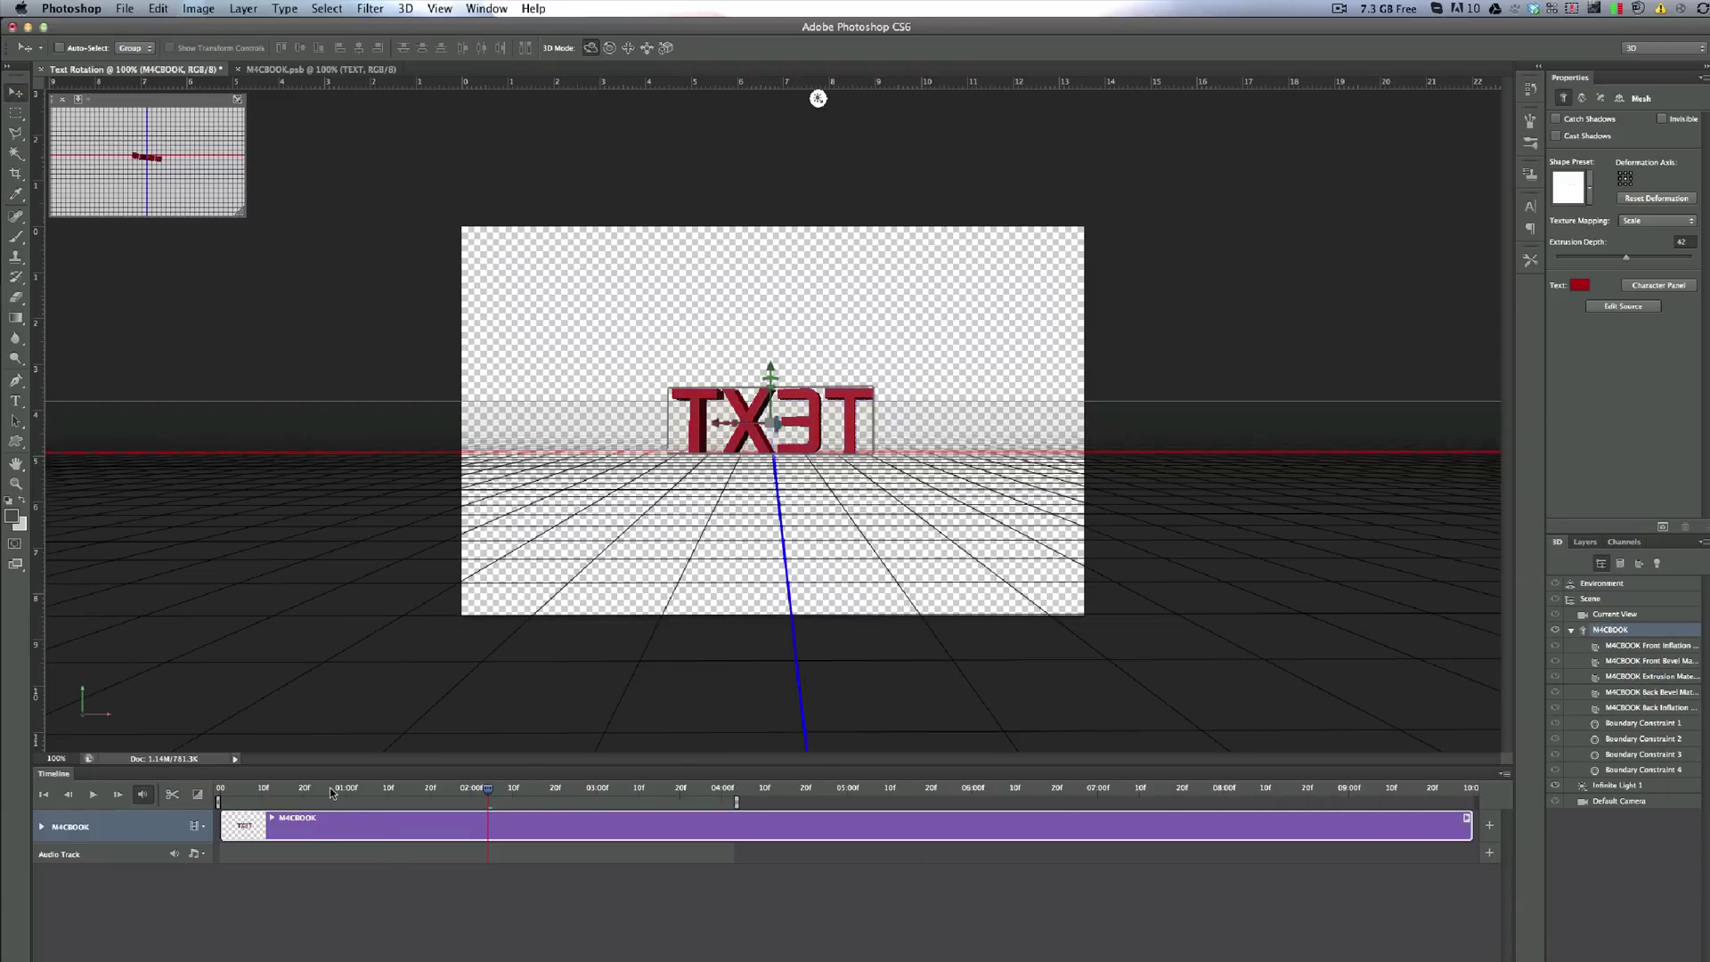
Replay the recolored text animation from the start and expand the M4CBOOK layer's animation properties in the timeline
{"action": "key", "text": "Home"}
{"action": "key", "text": "space"}
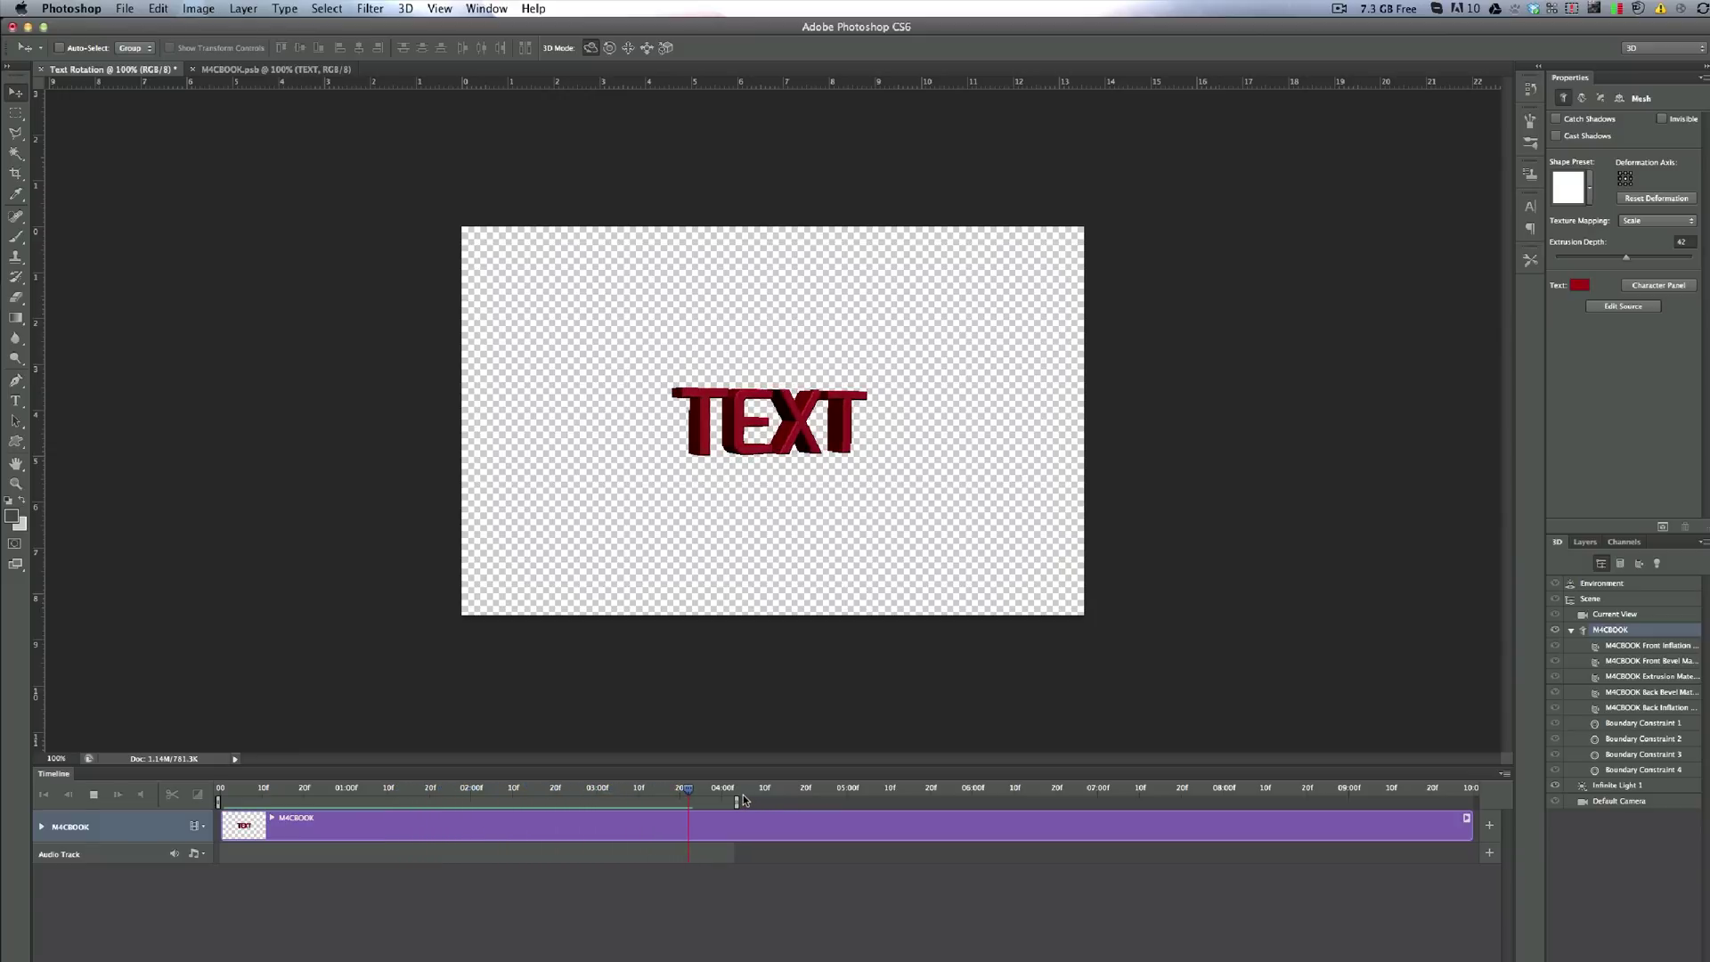
{"action": "key", "text": "space"}
{"action": "left_click", "coordinate": [41, 826]}
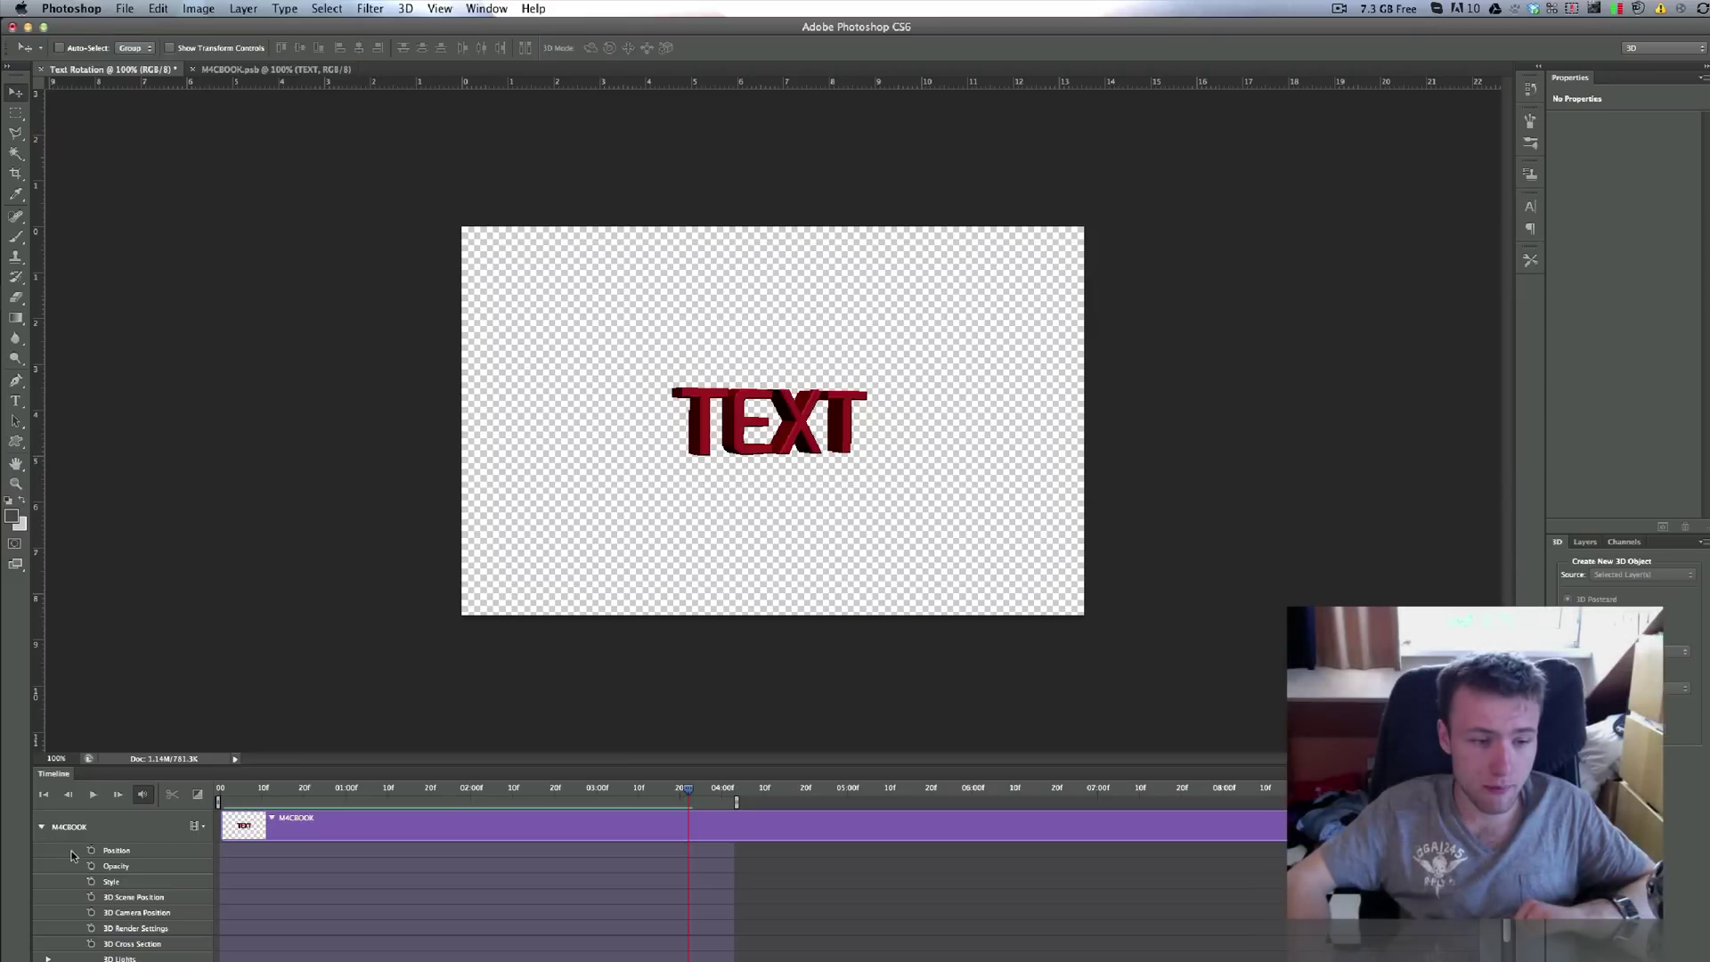
{"action": "scroll", "coordinate": [71, 851], "scroll_direction": "down", "scroll_amount": 1}
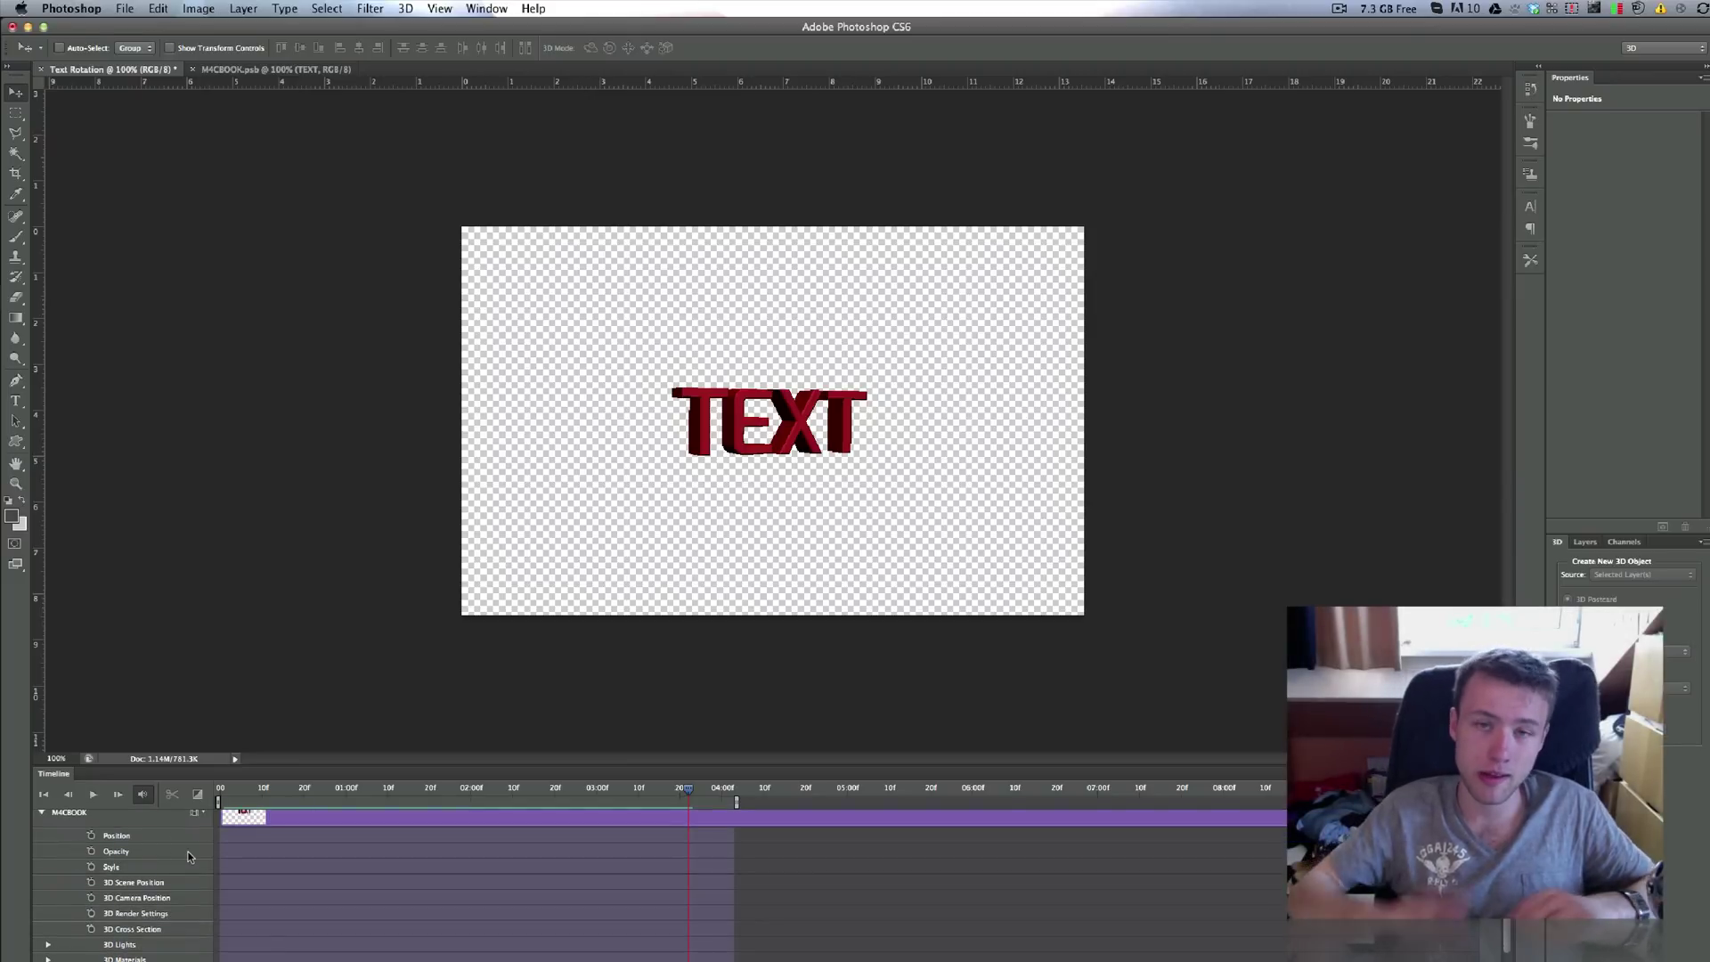